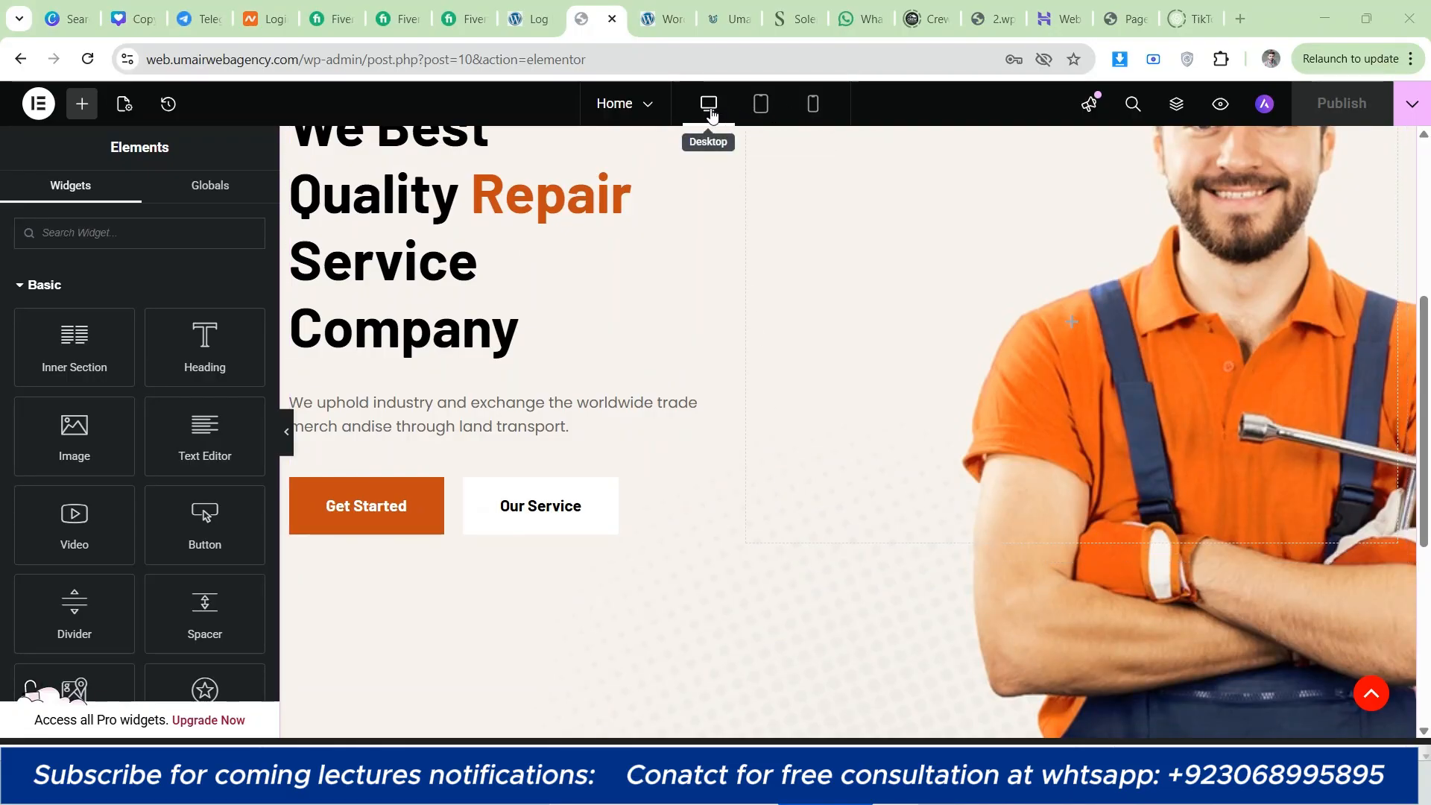
# Step: Look over the Home page's hero section and the empty area beneath it
pyautogui.scroll(-2, 744, 371)
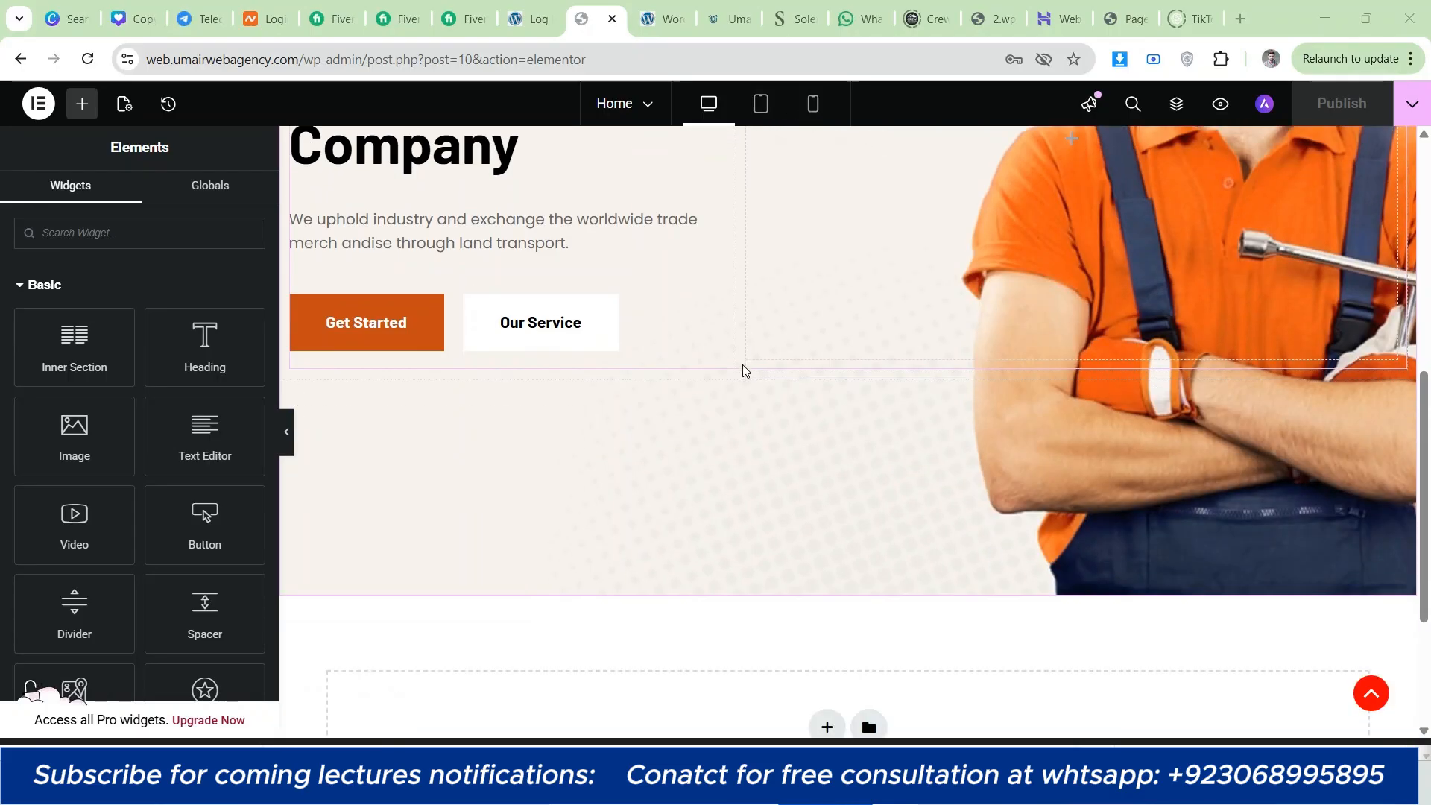
pyautogui.scroll(-2, 738, 380)
pyautogui.scroll(3, 709, 370)
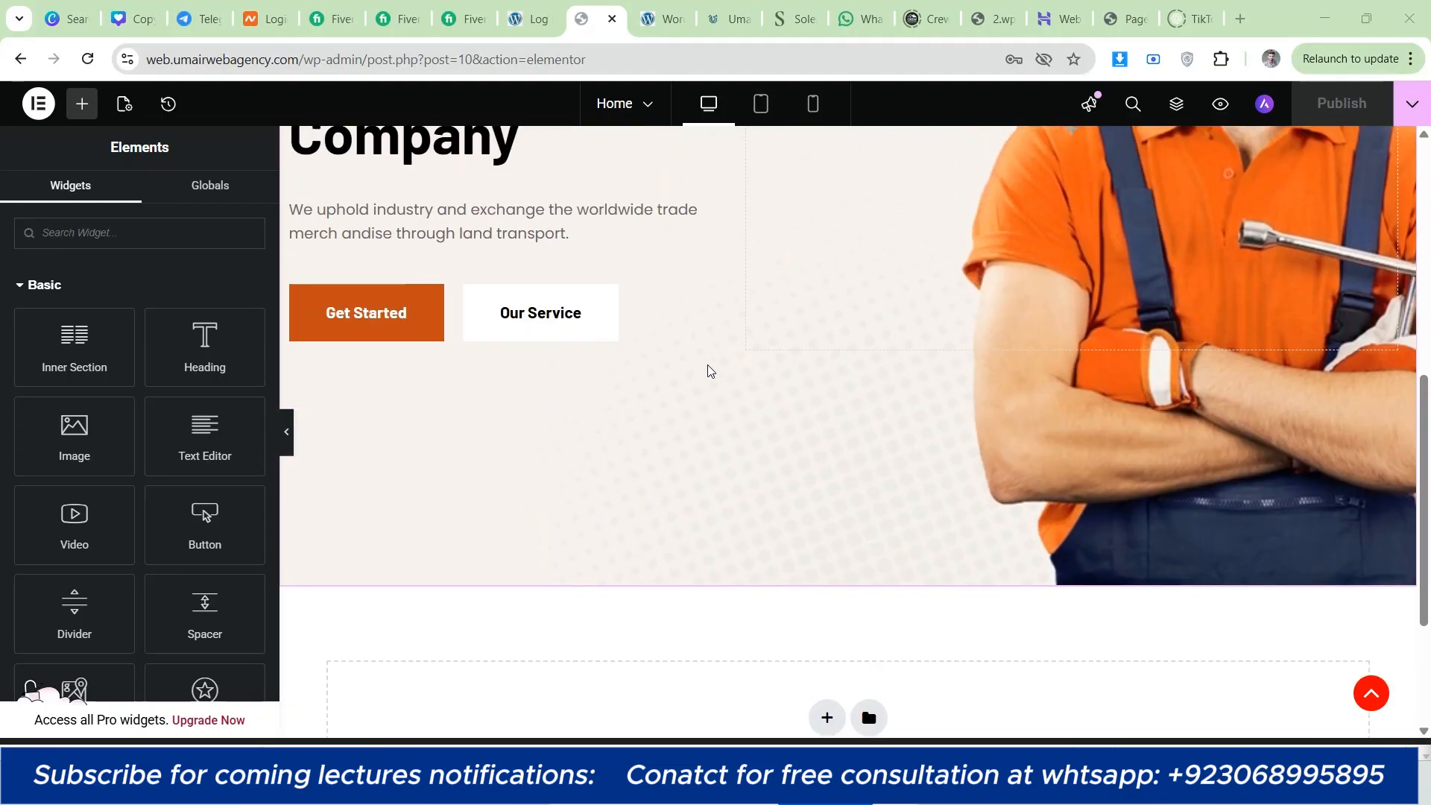
pyautogui.scroll(3, 710, 372)
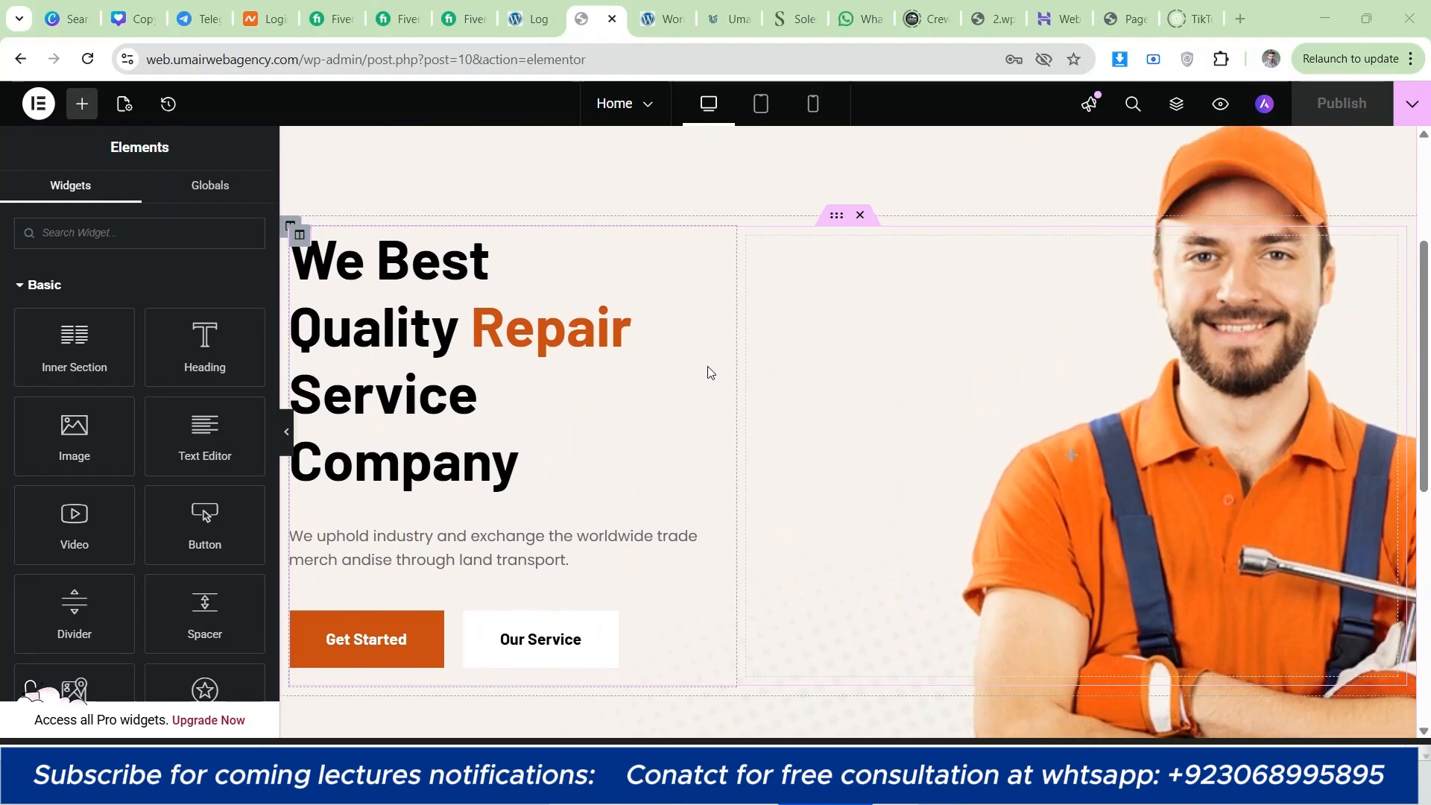
pyautogui.scroll(-3, 655, 399)
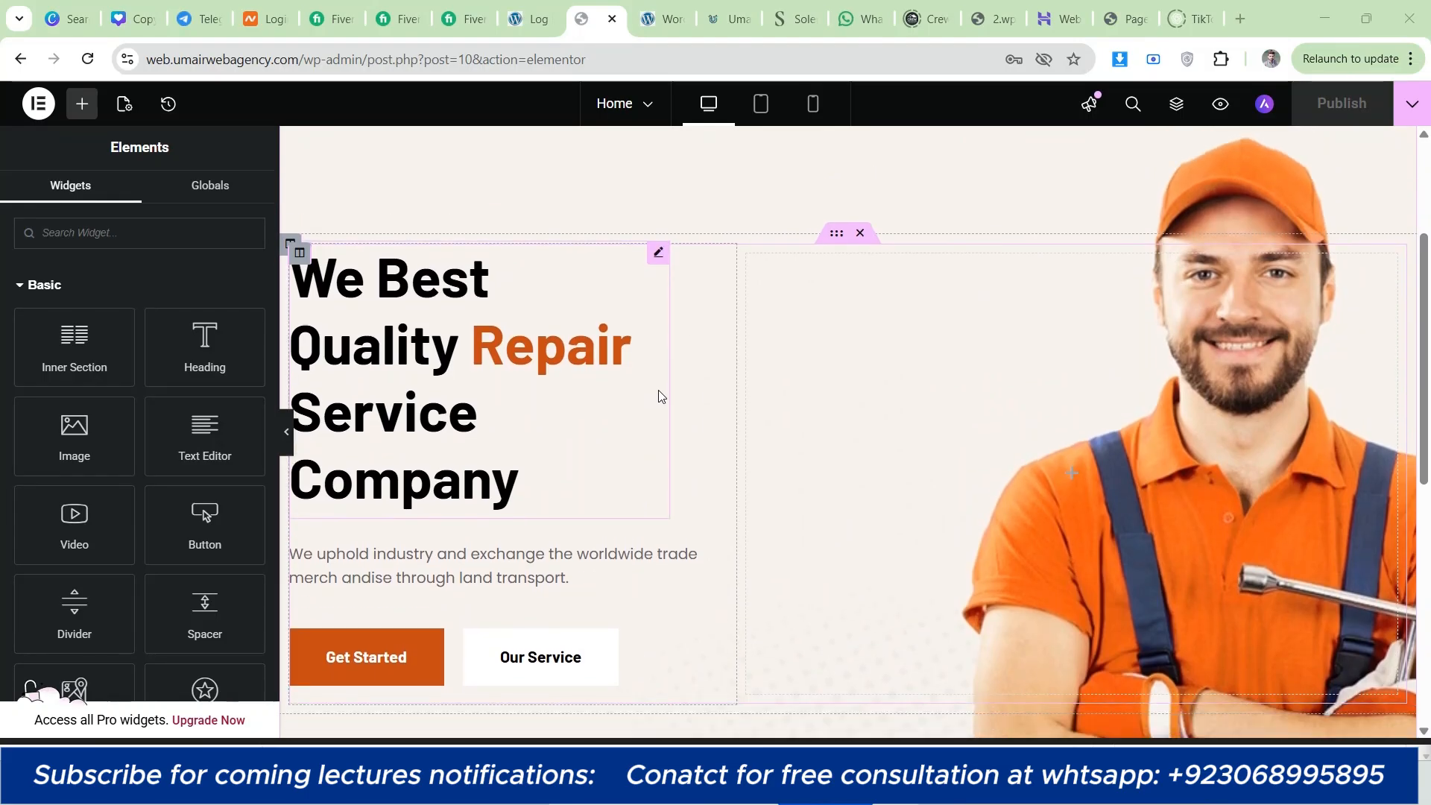
pyautogui.scroll(2, 677, 390)
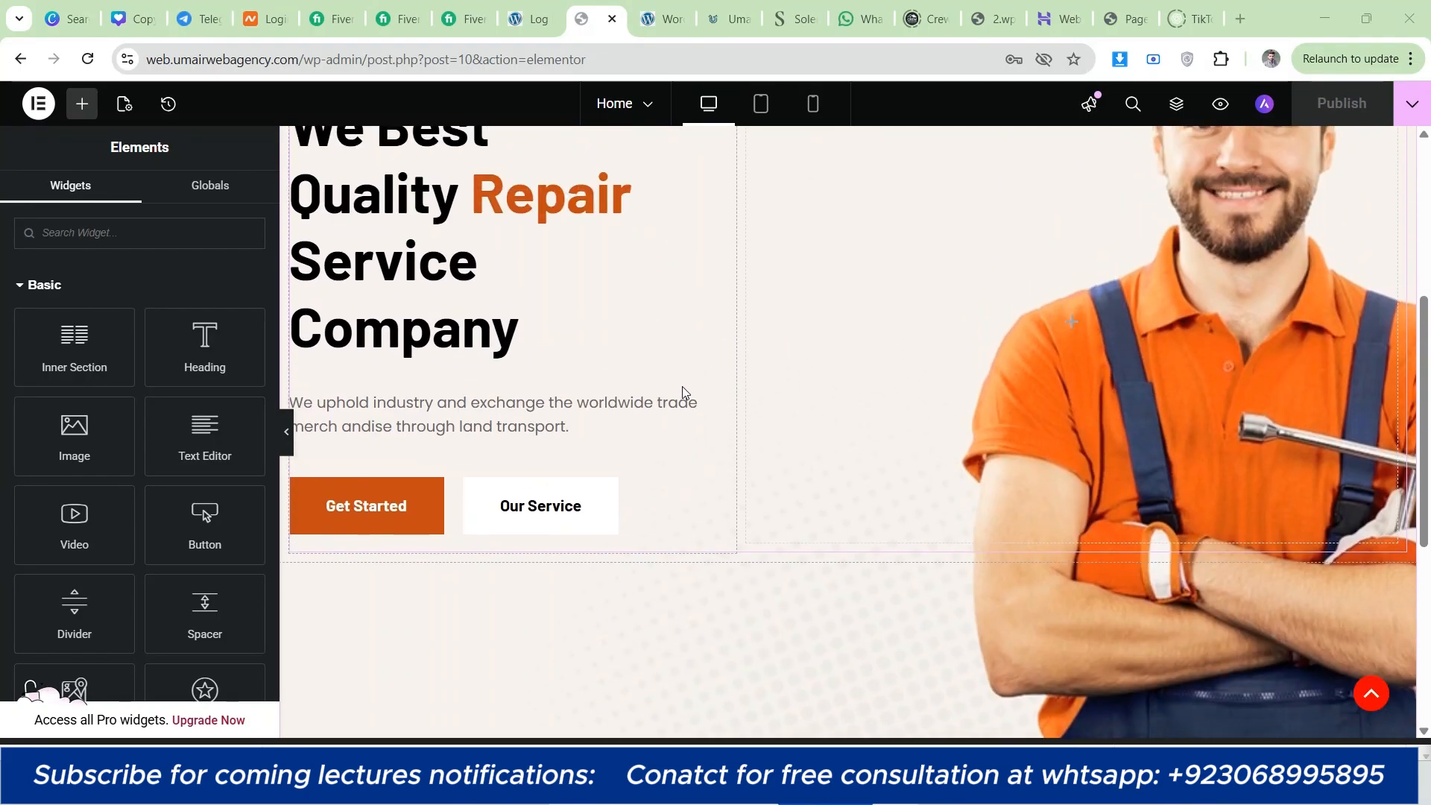
pyautogui.scroll(-3, 751, 405)
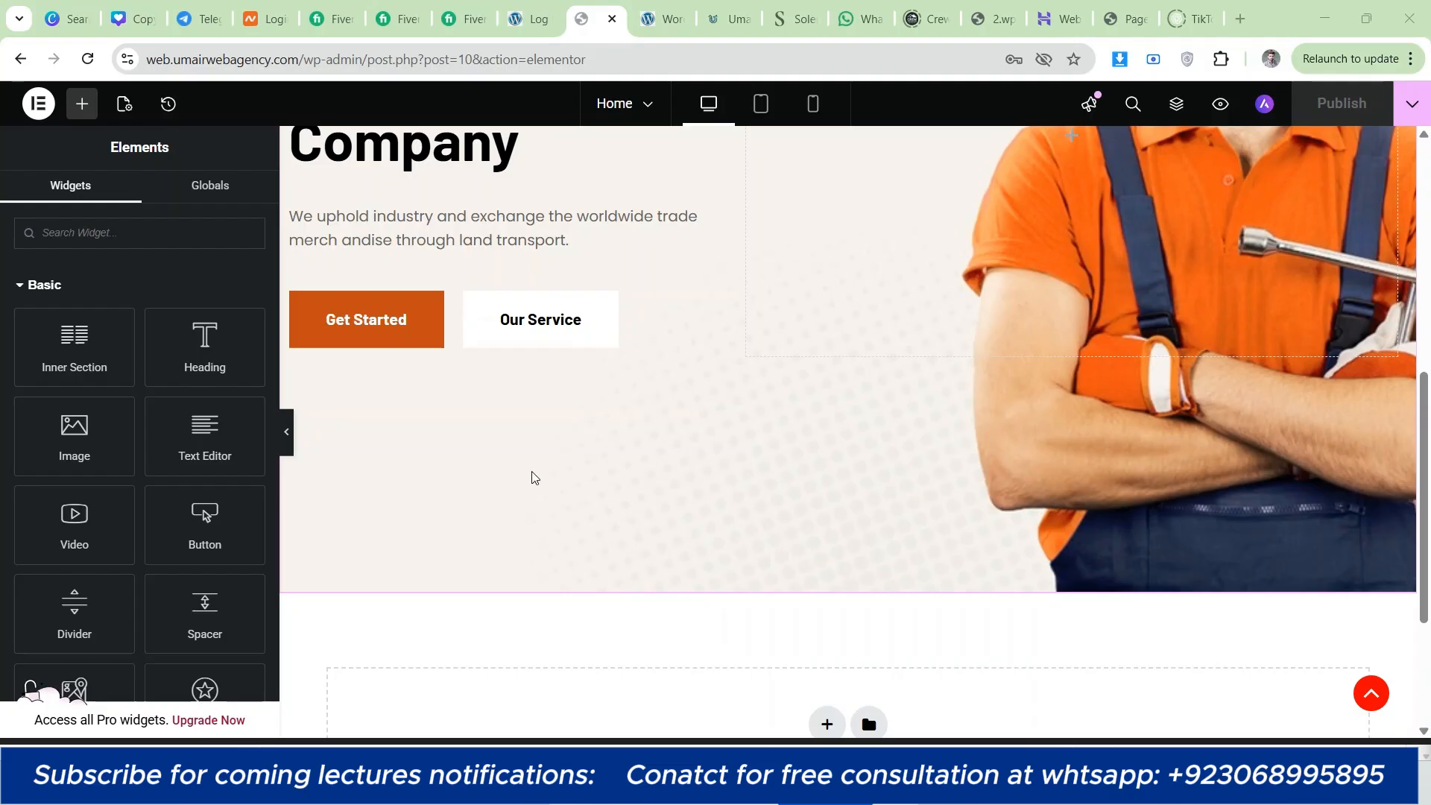
pyautogui.scroll(5, 531, 476)
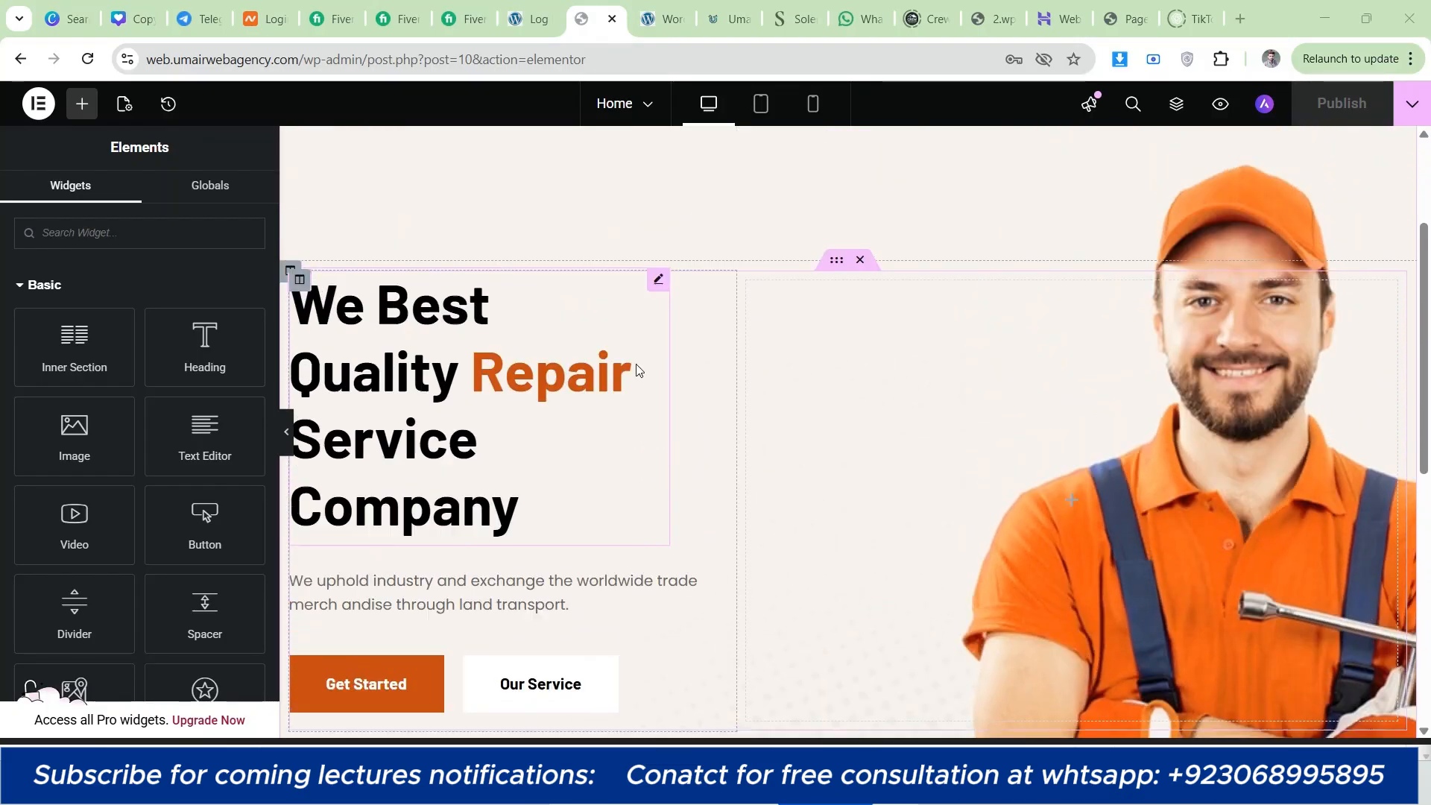
pyautogui.scroll(-3, 685, 409)
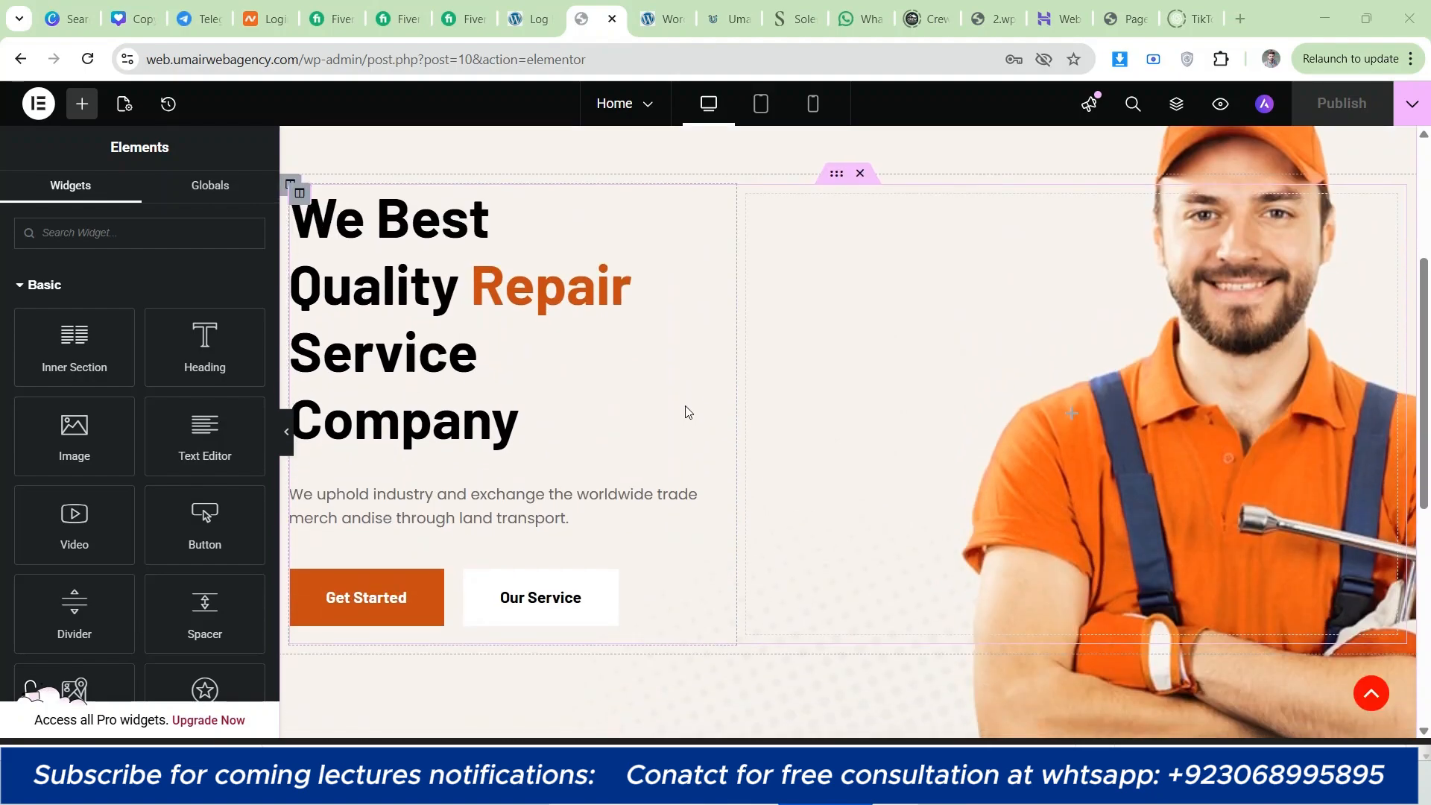
# Step: Collapse the Pro widget category and look through the widgets available under Basic and General
pyautogui.click(36, 287)
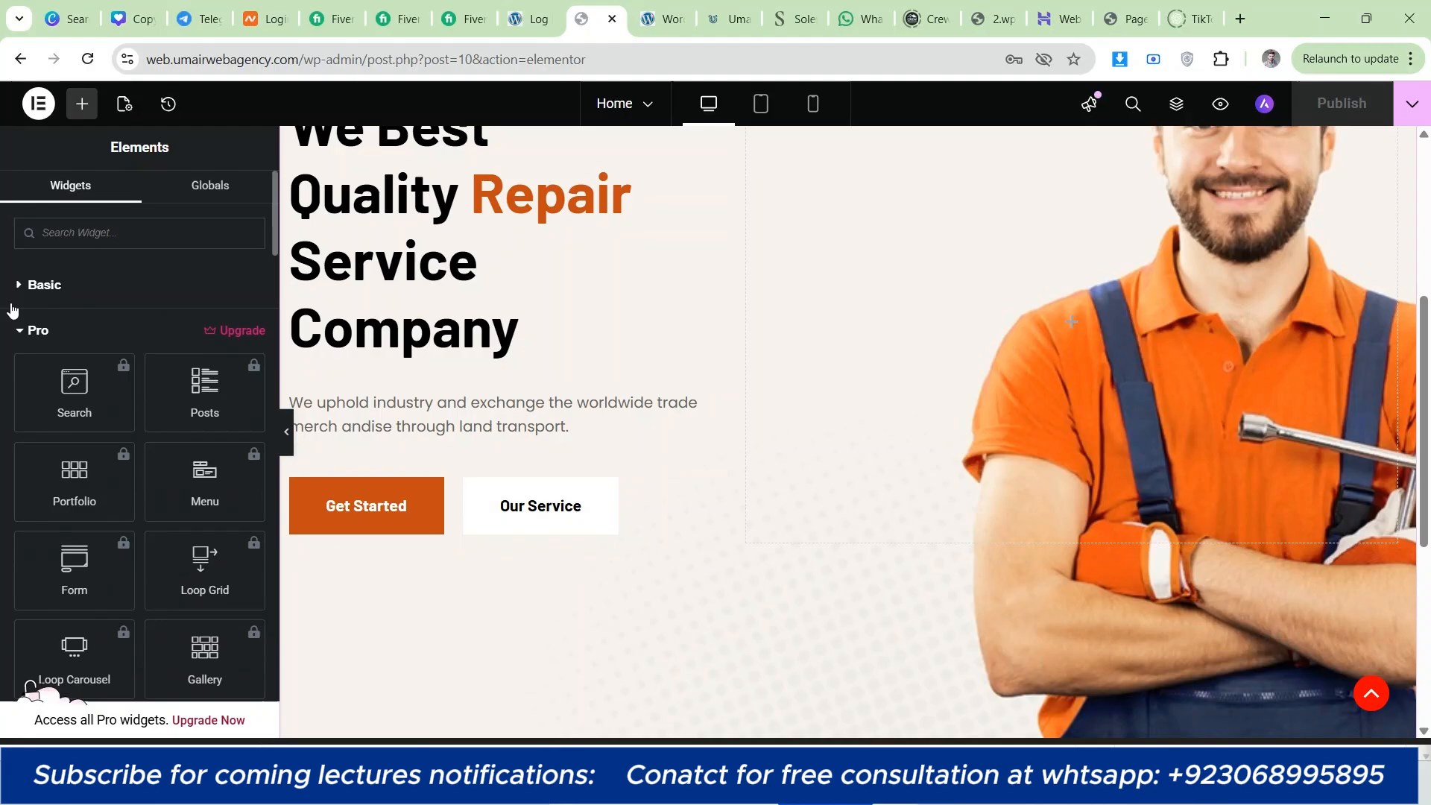
pyautogui.click(39, 334)
pyautogui.scroll(-1, 2, 419)
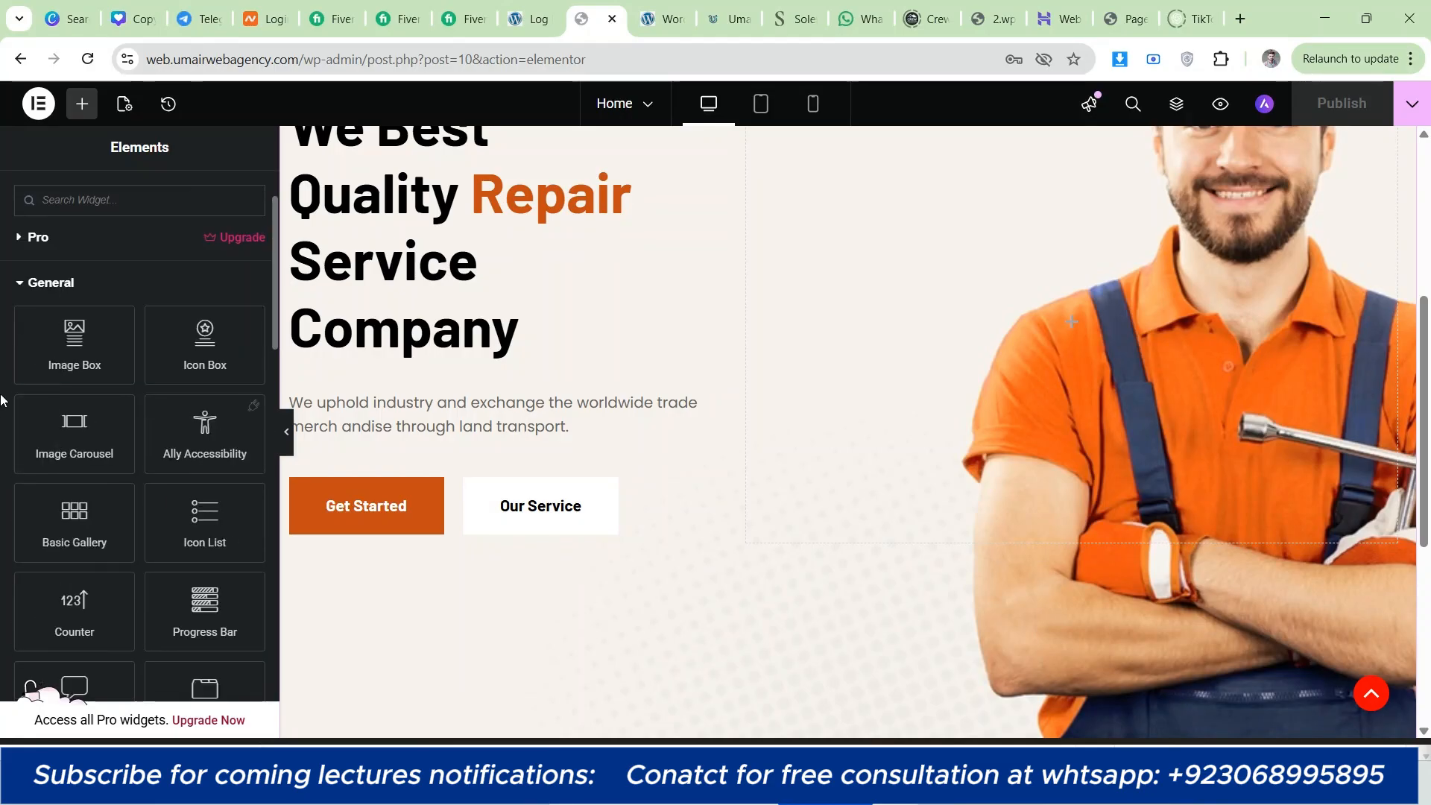
pyautogui.scroll(1, 1, 395)
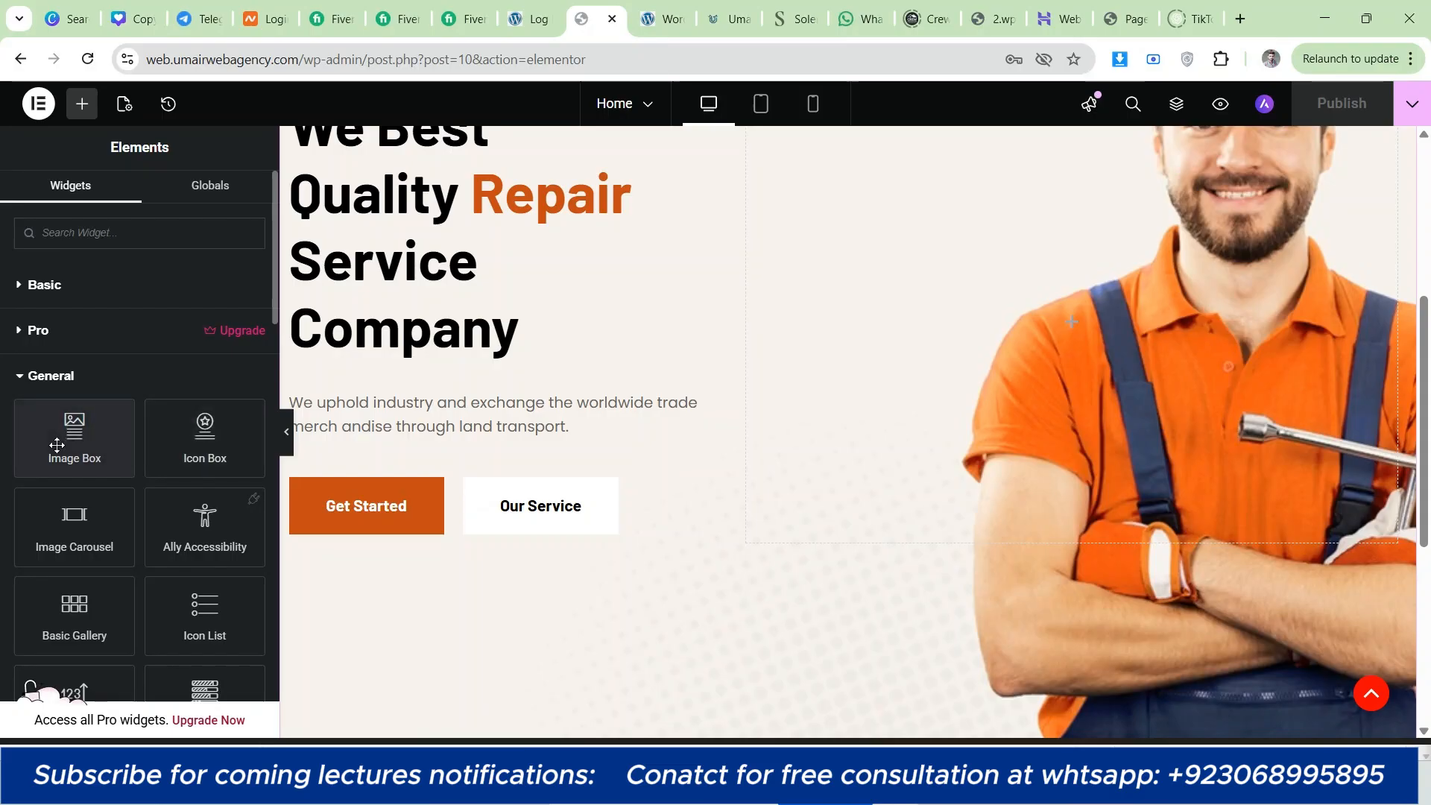
pyautogui.scroll(-6, 803, 431)
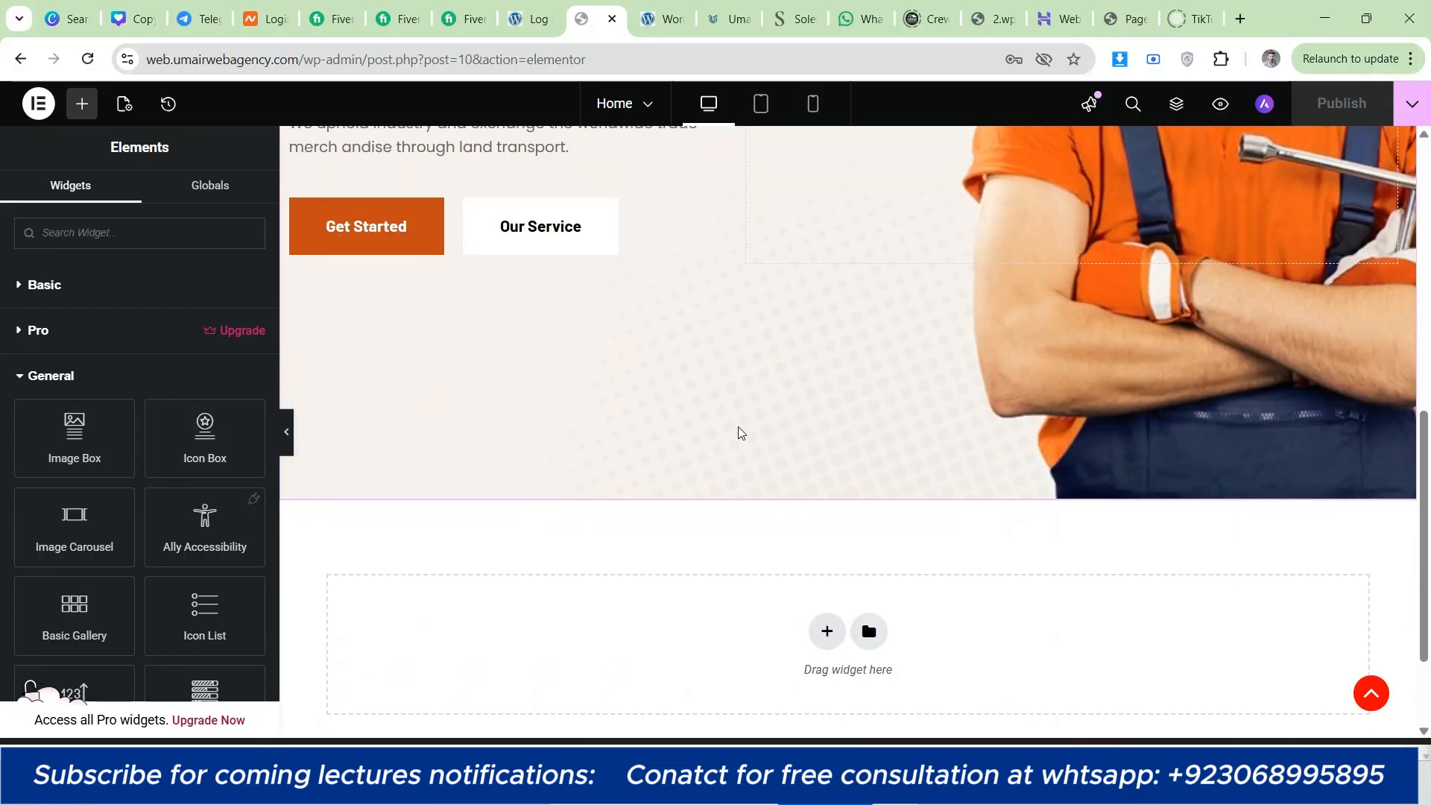
pyautogui.click(72, 291)
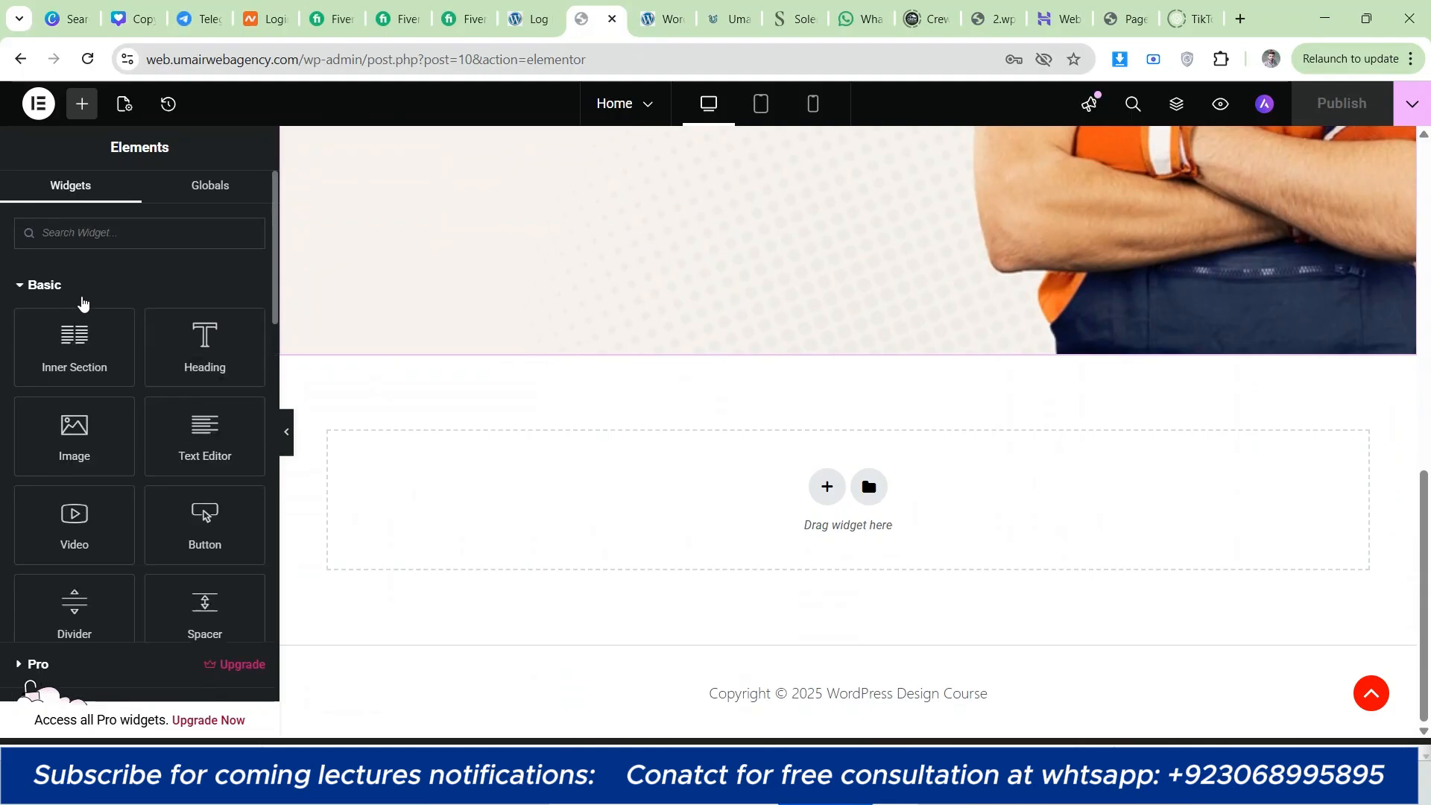
pyautogui.scroll(-1, 233, 447)
pyautogui.scroll(1, 190, 356)
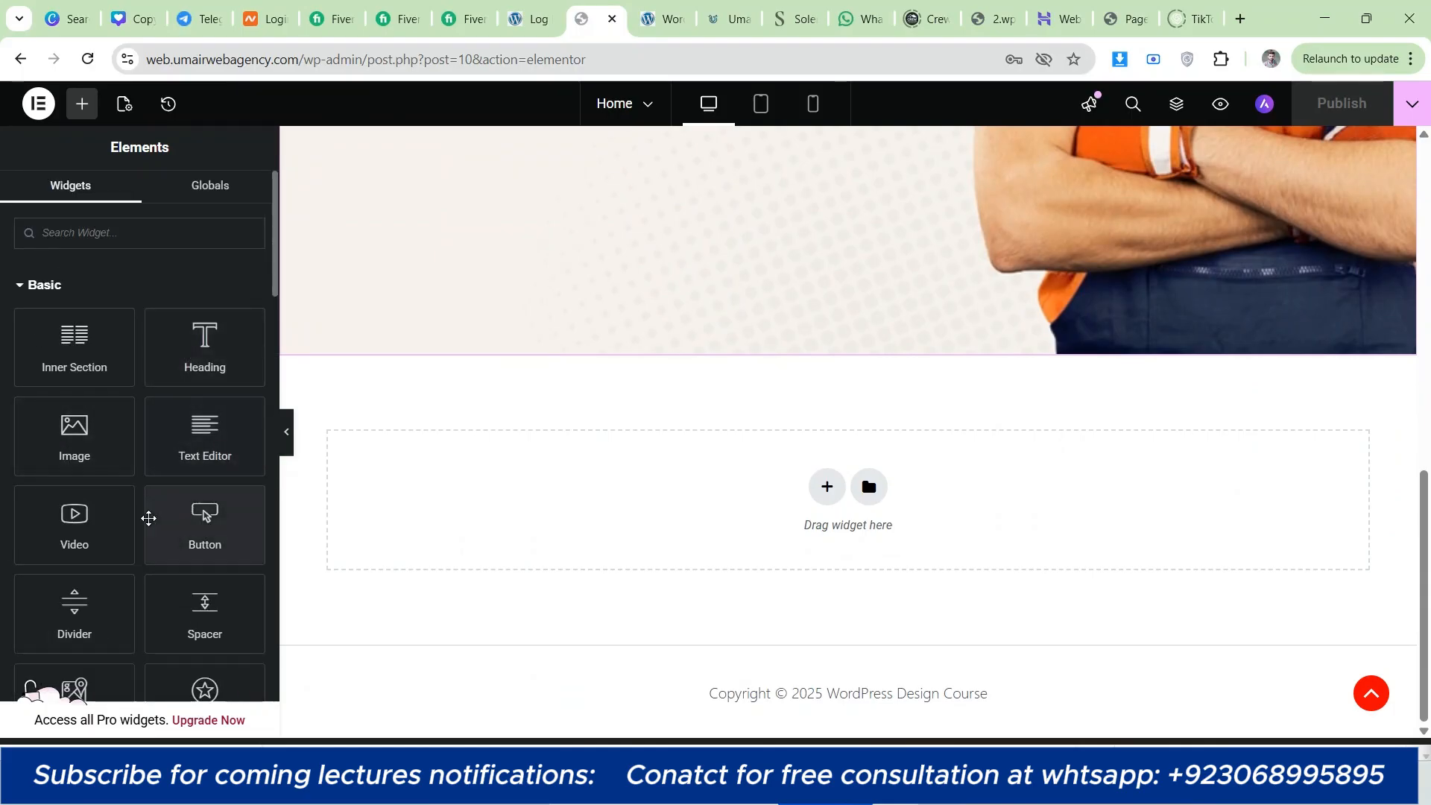
pyautogui.scroll(-1, 147, 515)
pyautogui.scroll(-3, 176, 554)
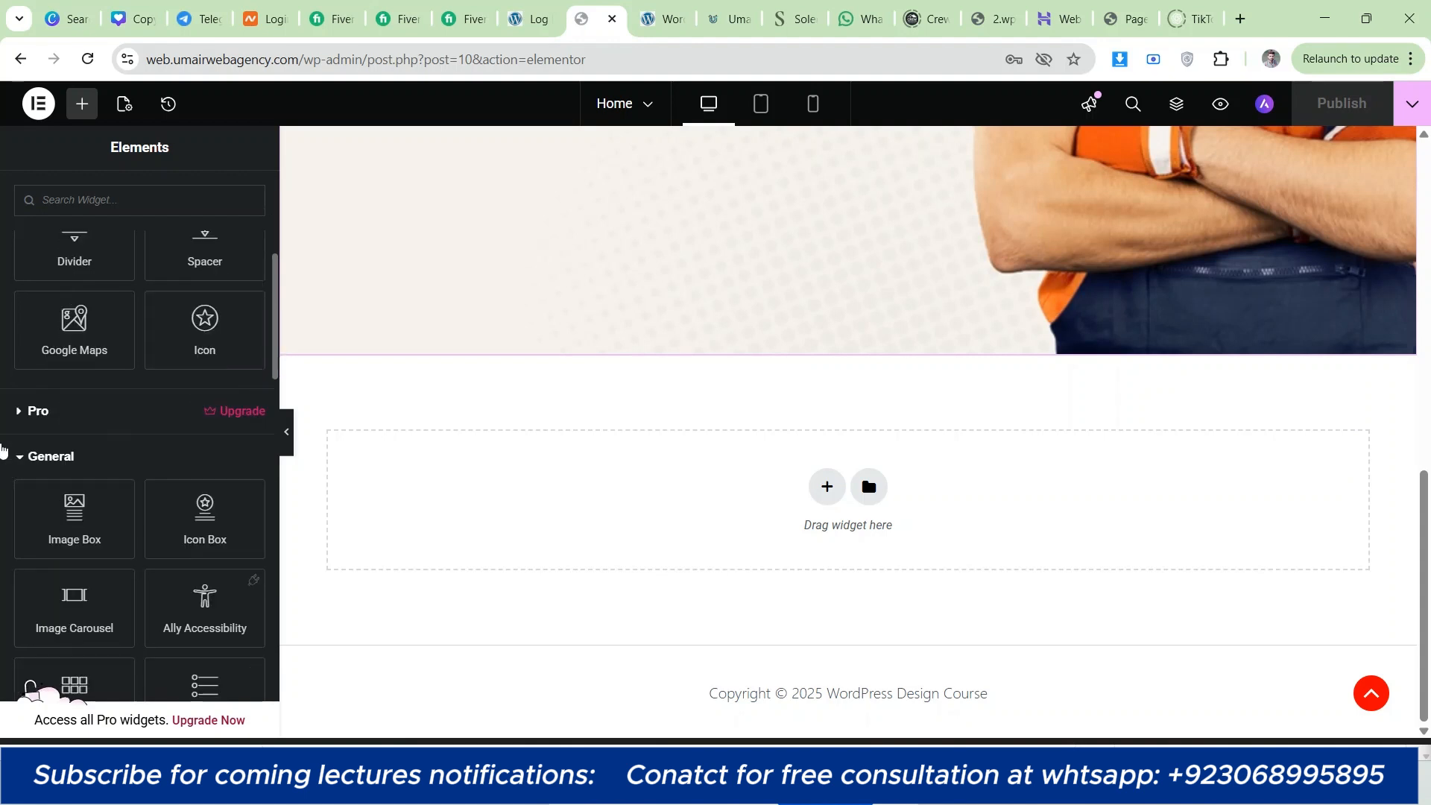
# Step: Add an Image Box widget from the General category to the empty area below the hero section
pyautogui.scroll(-1, 3, 431)
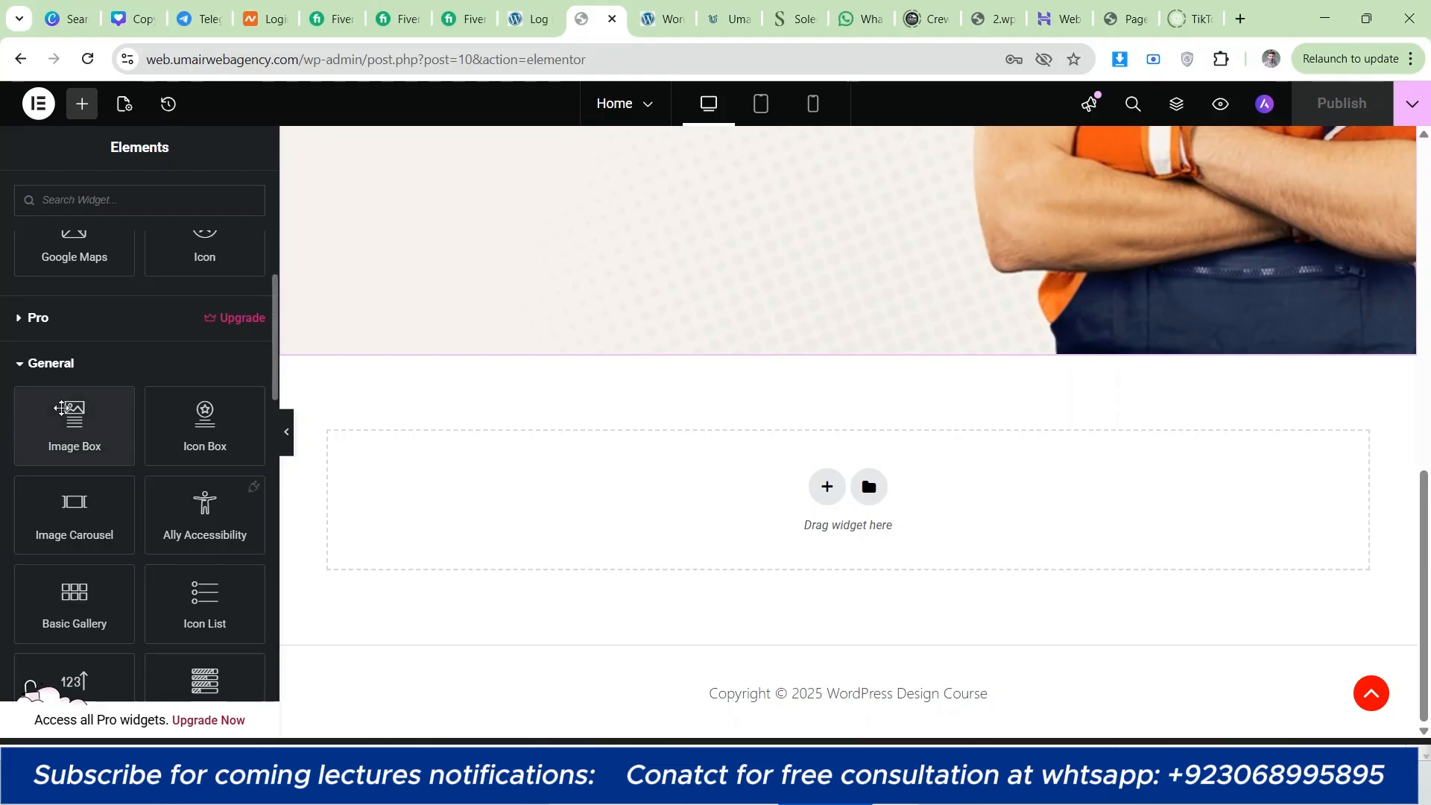
pyautogui.moveTo(62, 408); pyautogui.dragTo(95, 309)
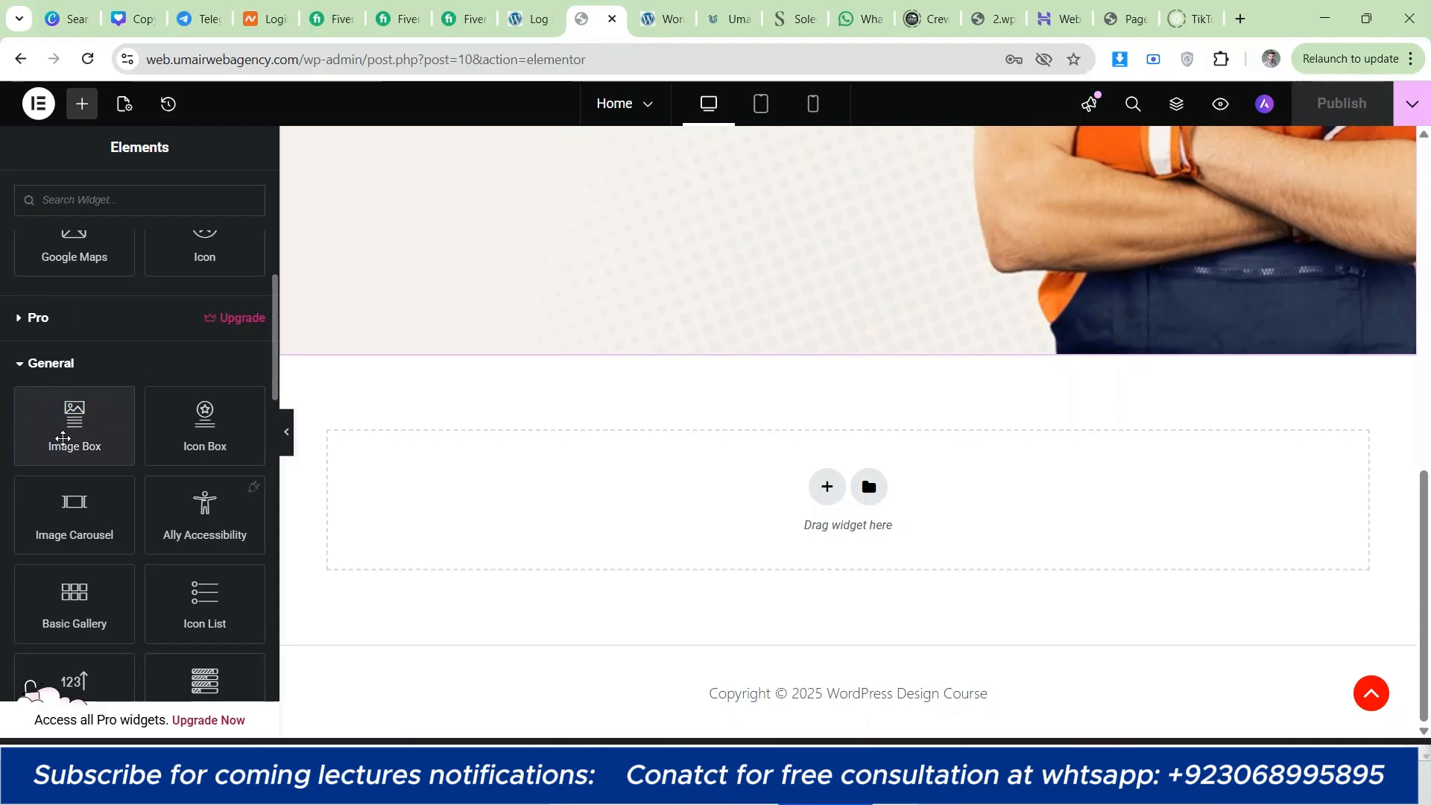
pyautogui.moveTo(74, 421); pyautogui.dragTo(528, 488)
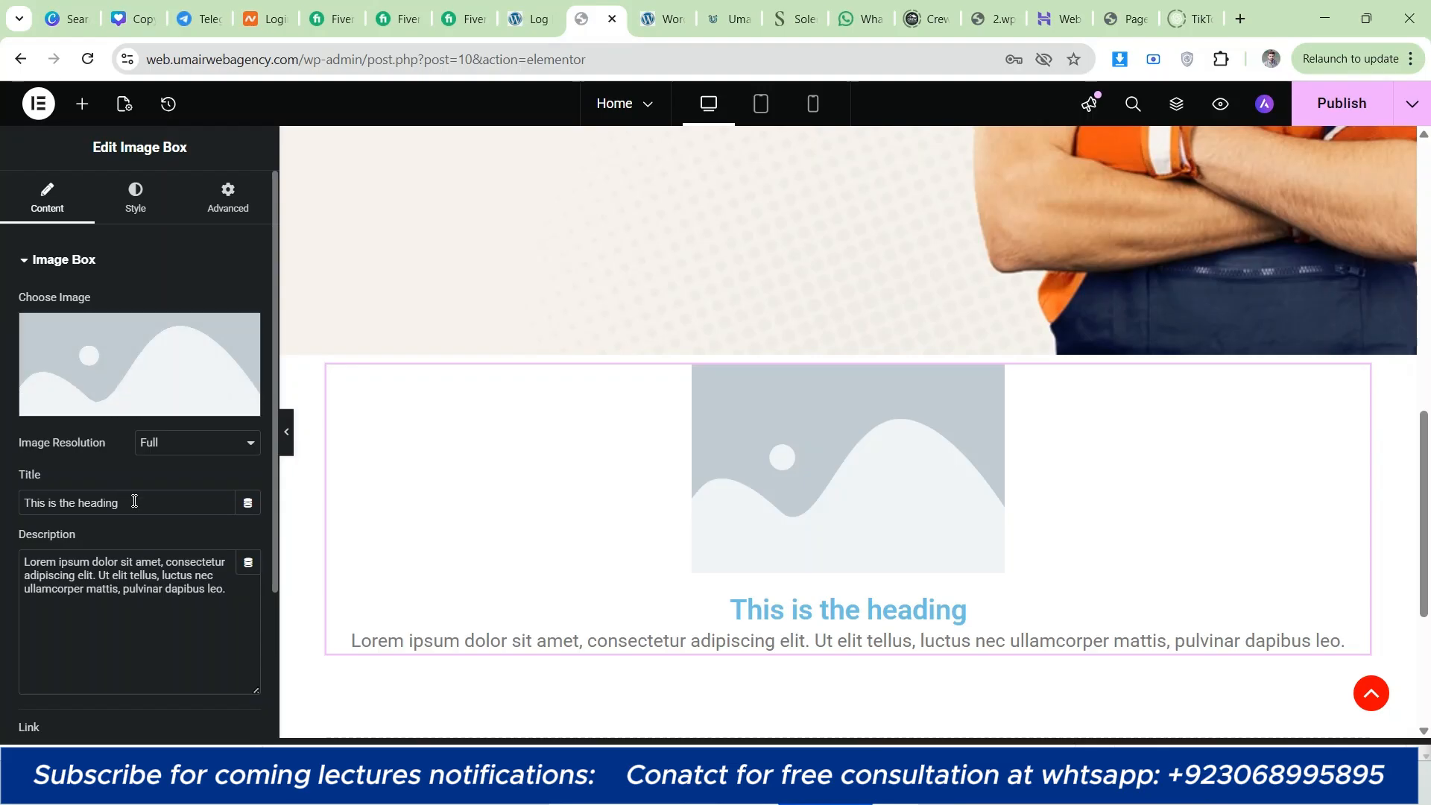
# Step: Examine the new image box's title, description and image settings against its preview on the page
pyautogui.moveTo(134, 501); pyautogui.dragTo(2, 507)
pyautogui.moveTo(153, 589); pyautogui.dragTo(24, 554)
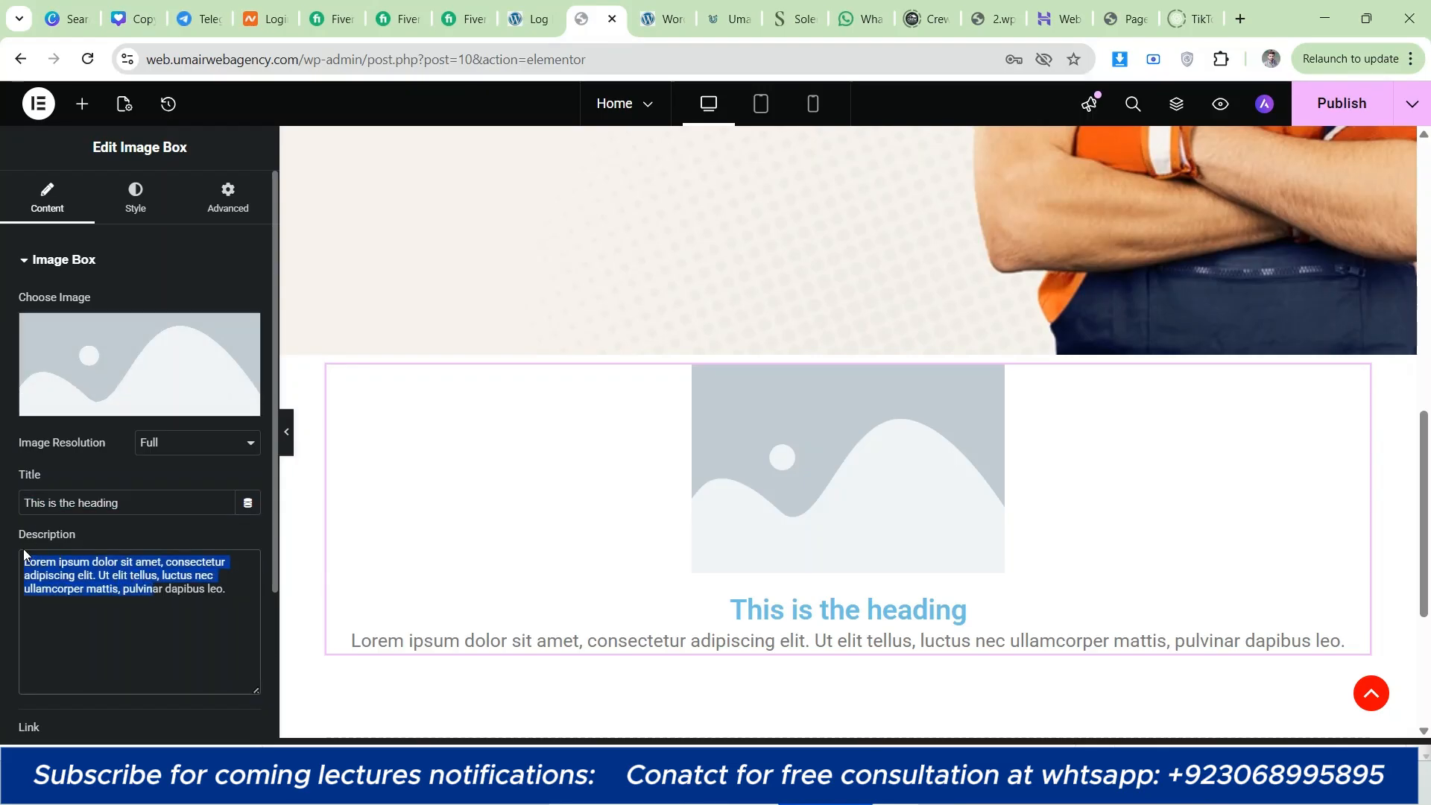
pyautogui.click(24, 557)
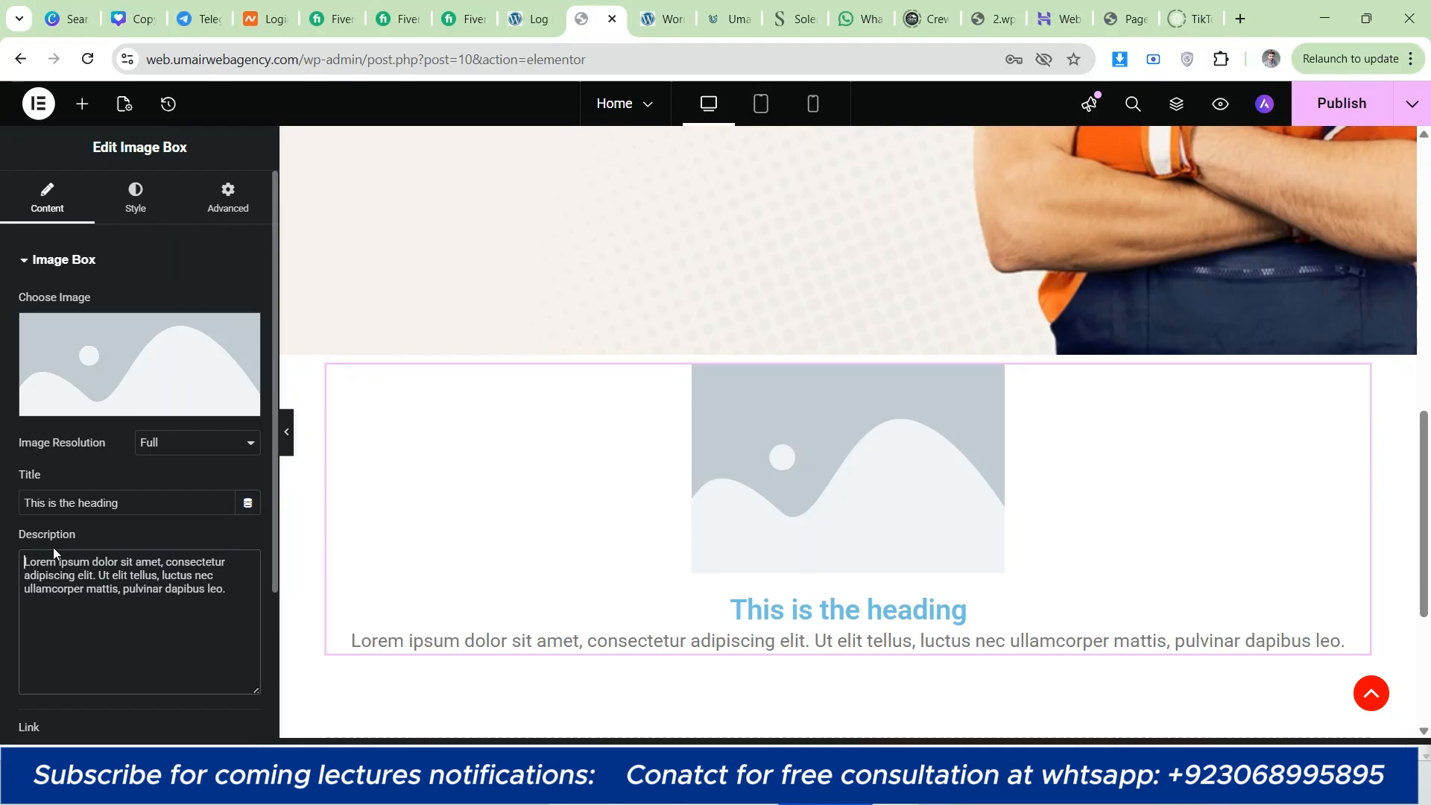
pyautogui.moveTo(84, 363)
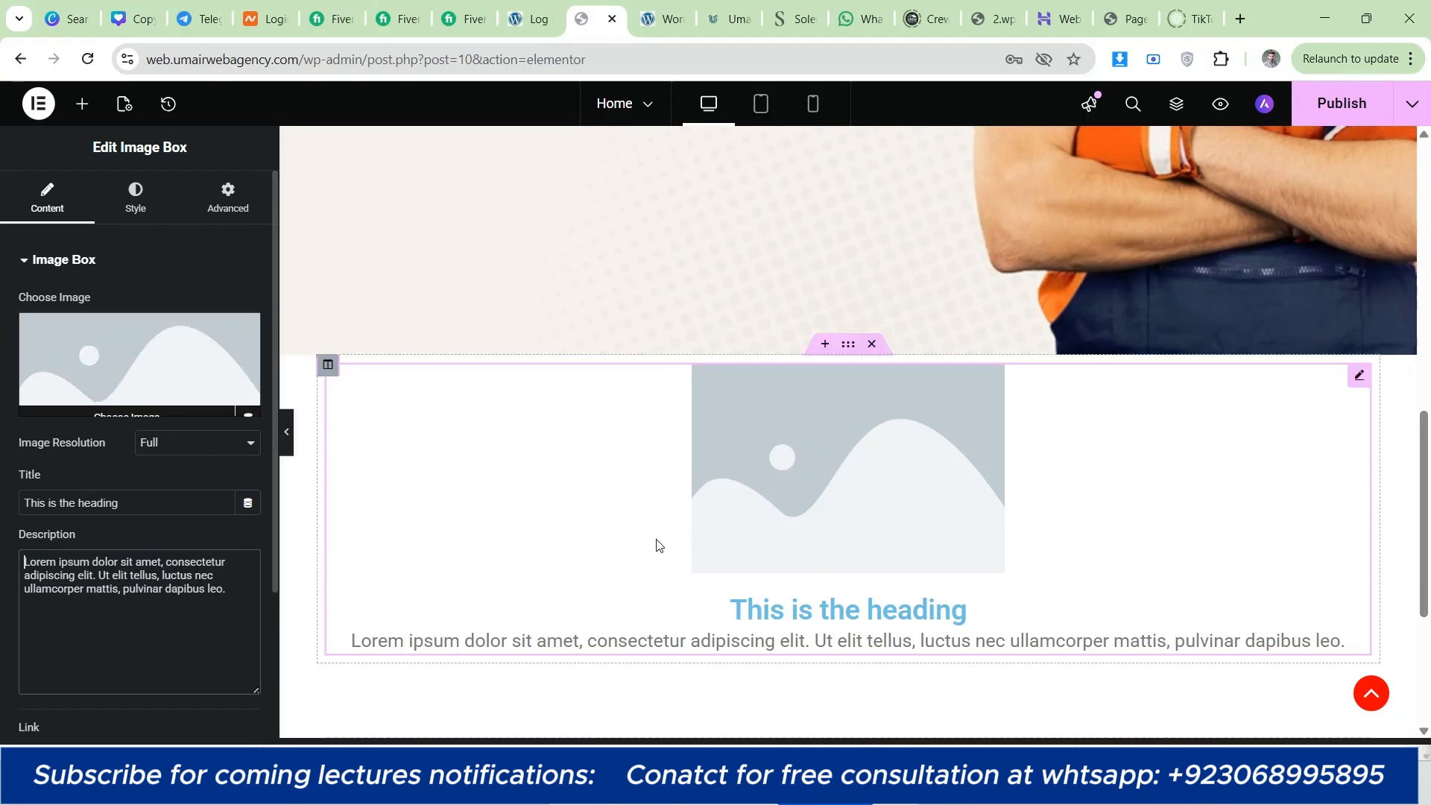
pyautogui.scroll(-1, 768, 514)
pyautogui.scroll(1, 701, 496)
pyautogui.scroll(-1, 635, 496)
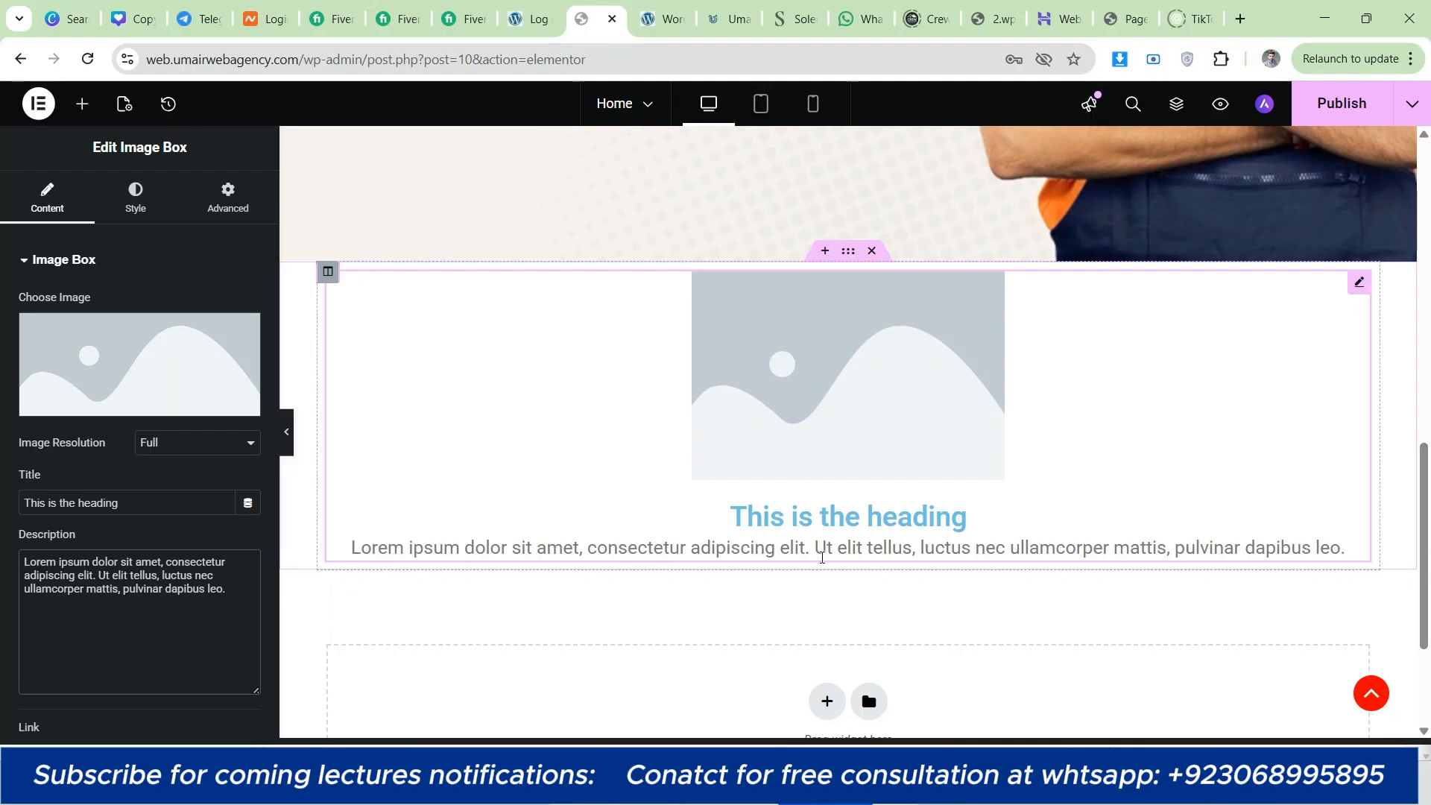
# Step: Switch to the umairwebagency.com site and examine its service cards as a layout reference
pyautogui.click(727, 19)
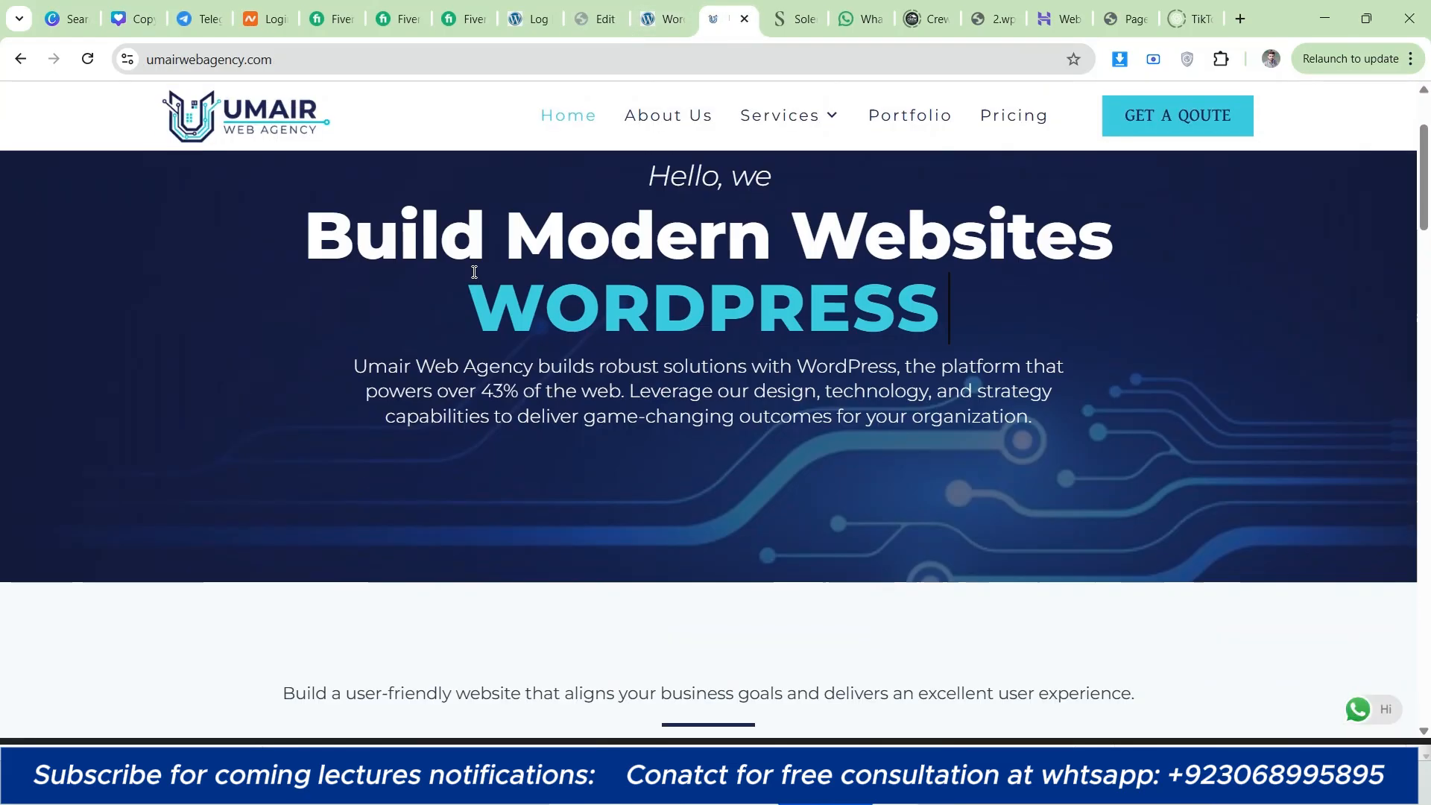
pyautogui.scroll(-3, 364, 277)
pyautogui.scroll(-3, 364, 271)
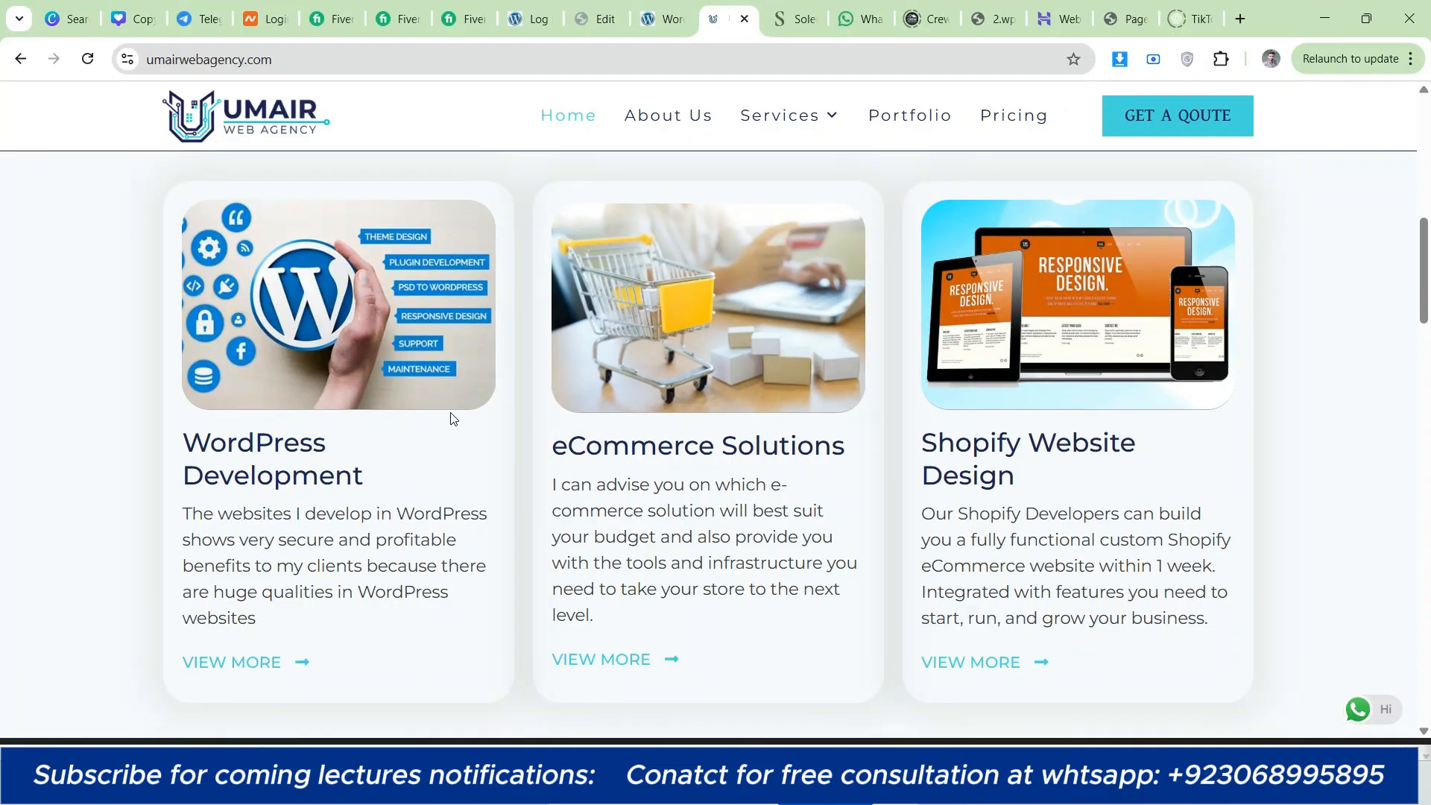
# Step: Return to the page editor and set the image box's picture to the smartphone-with-money render from the media library
pyautogui.click(585, 7)
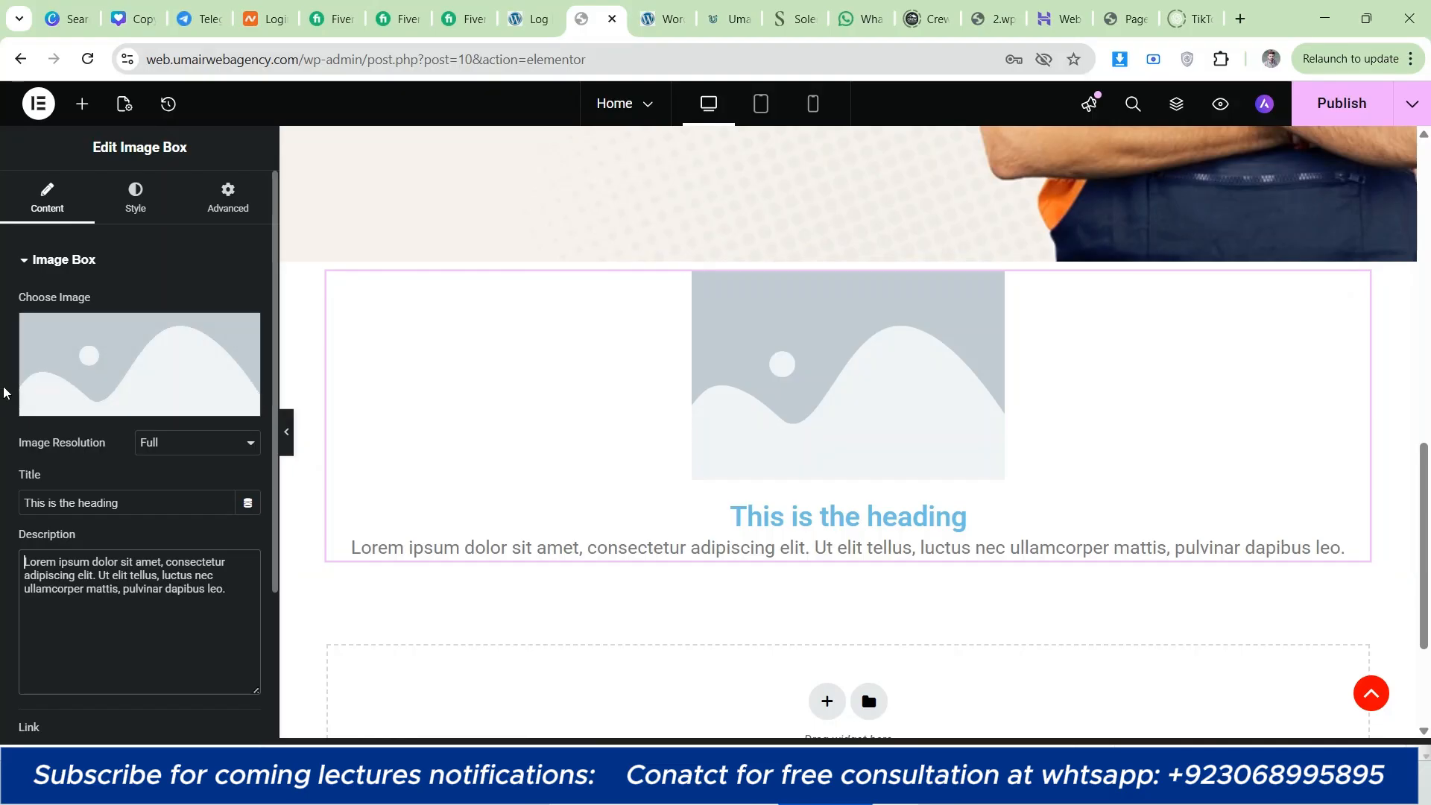
pyautogui.click(80, 387)
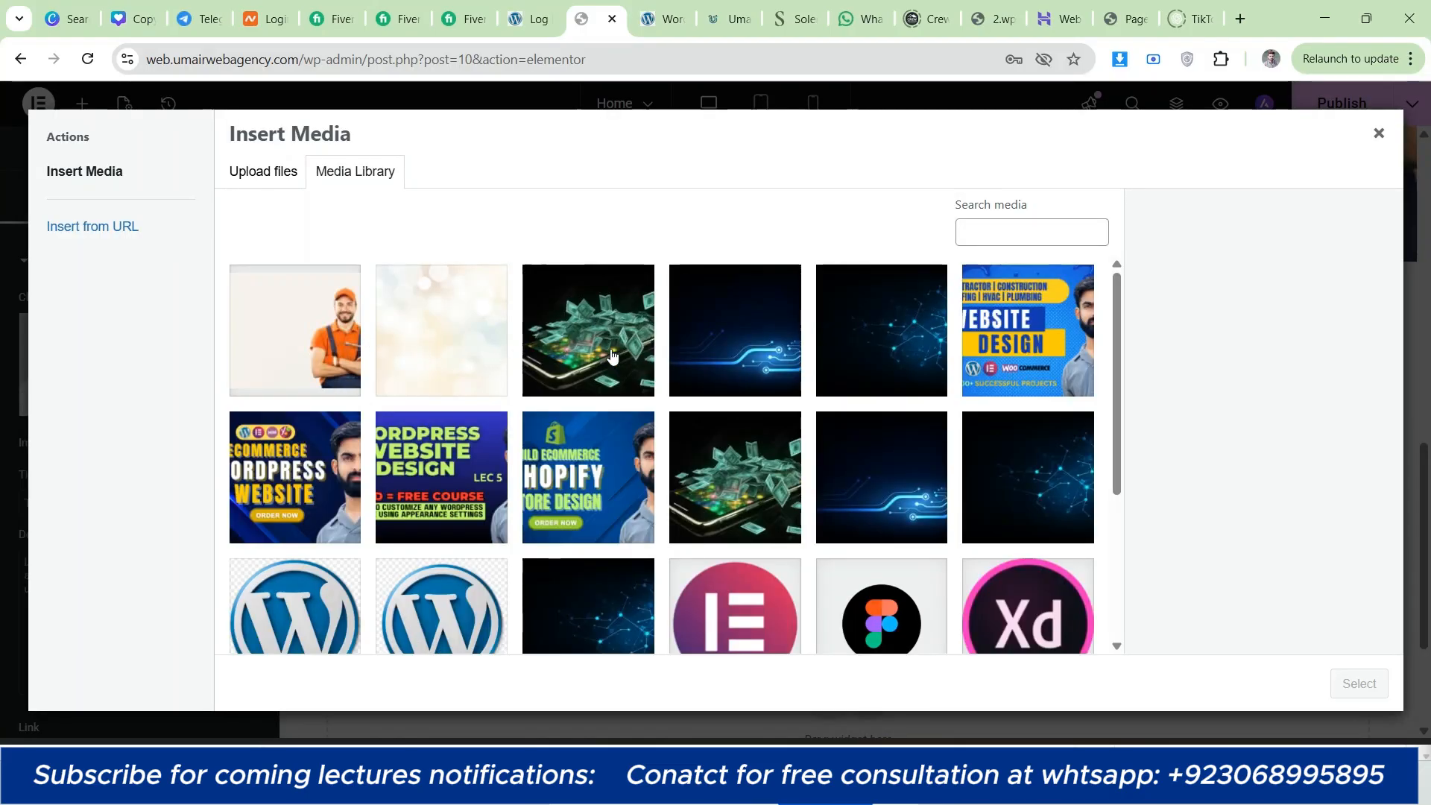
pyautogui.click(615, 356)
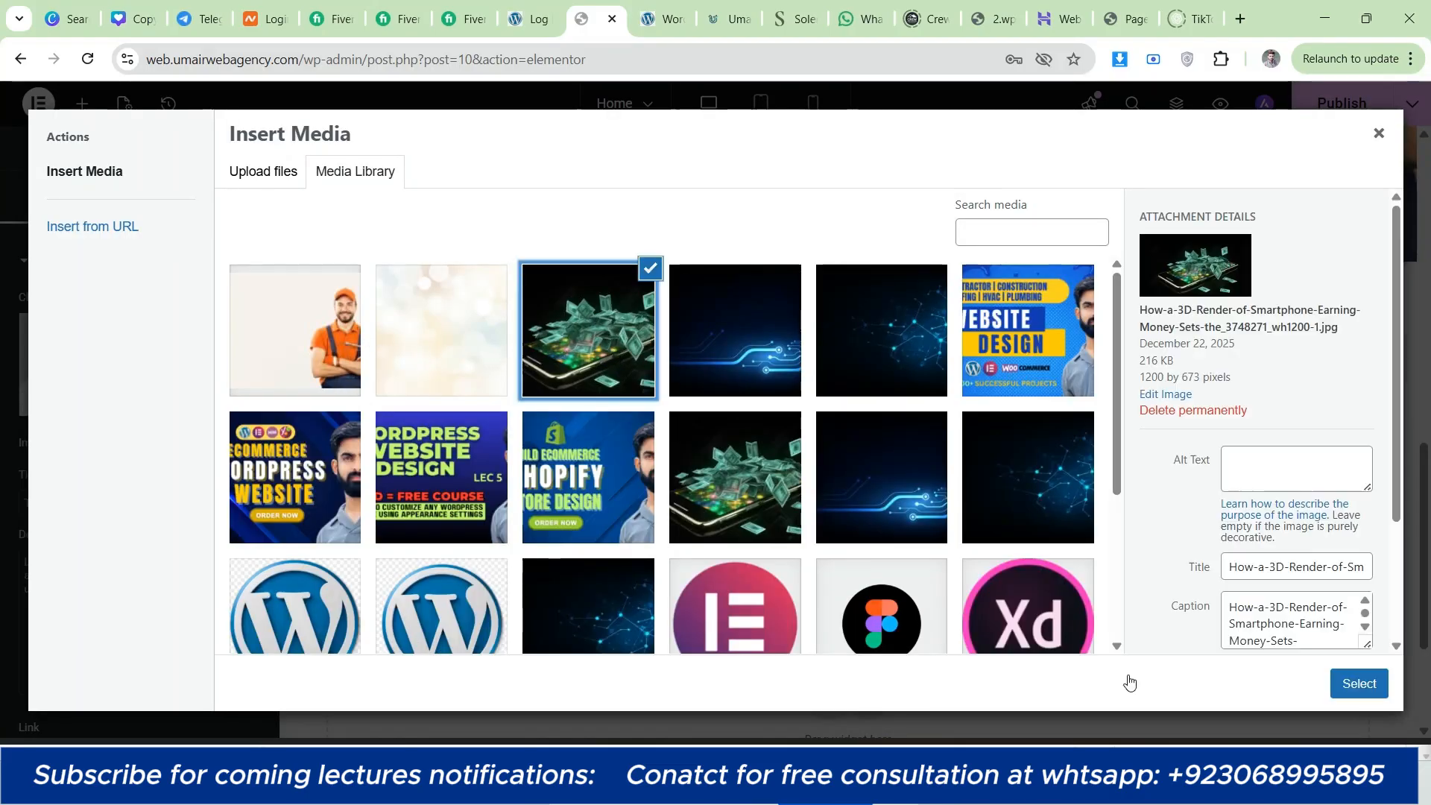
pyautogui.click(1359, 684)
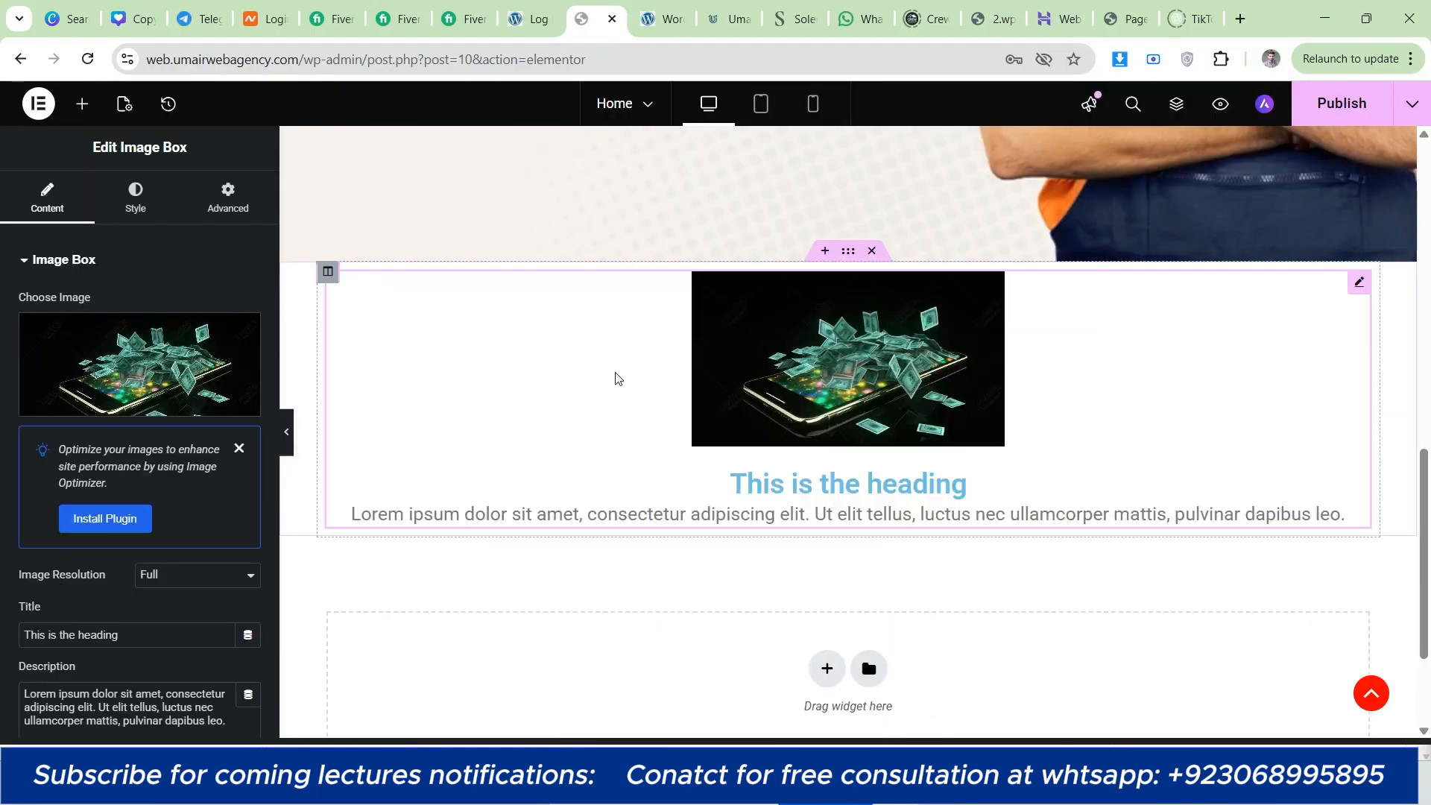
# Step: Replace the image box's title with "WordPress Development", copied from the first service card on umairwebagency.com
pyautogui.moveTo(145, 635); pyautogui.dragTo(2, 619)
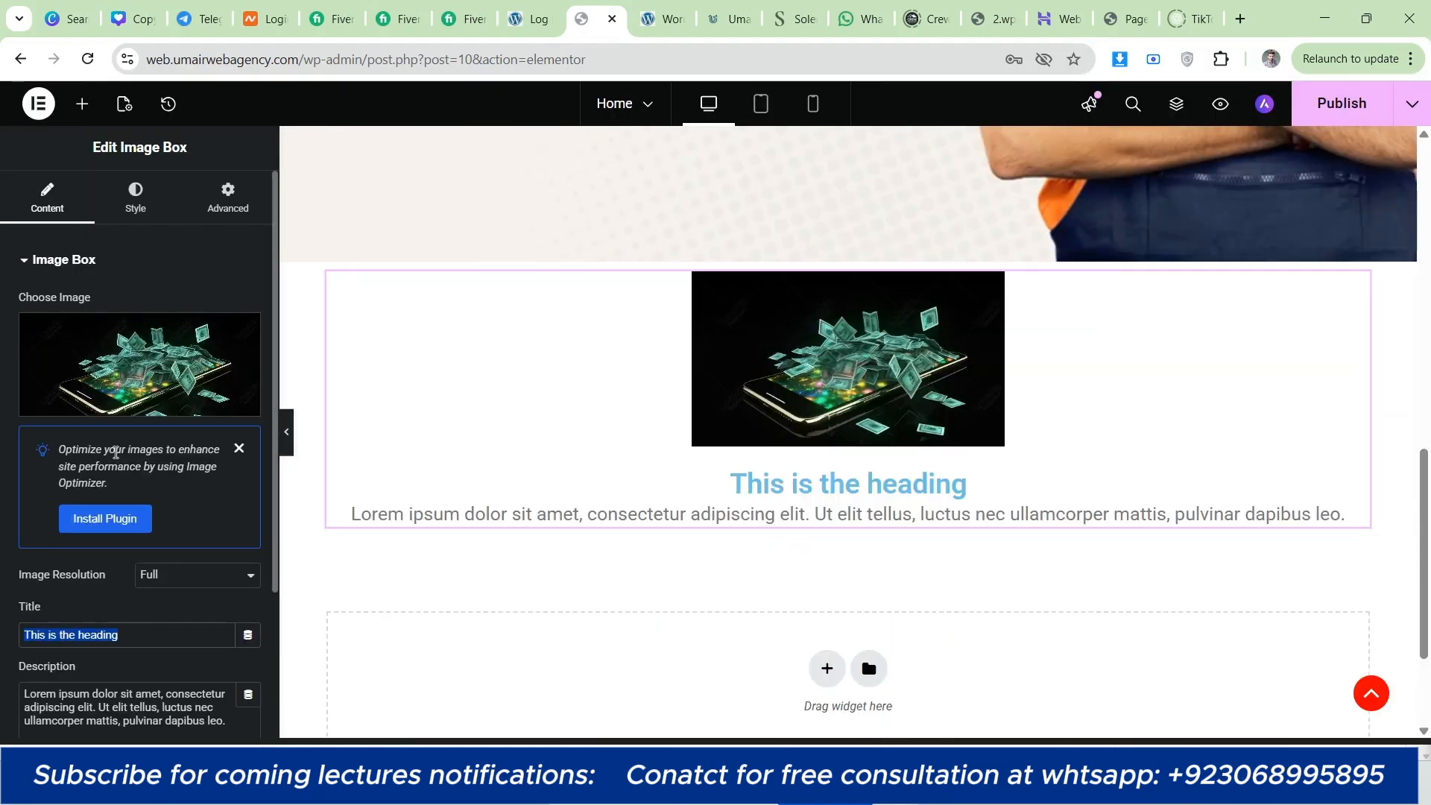
pyautogui.hotkey('ctrl', 'Tab')
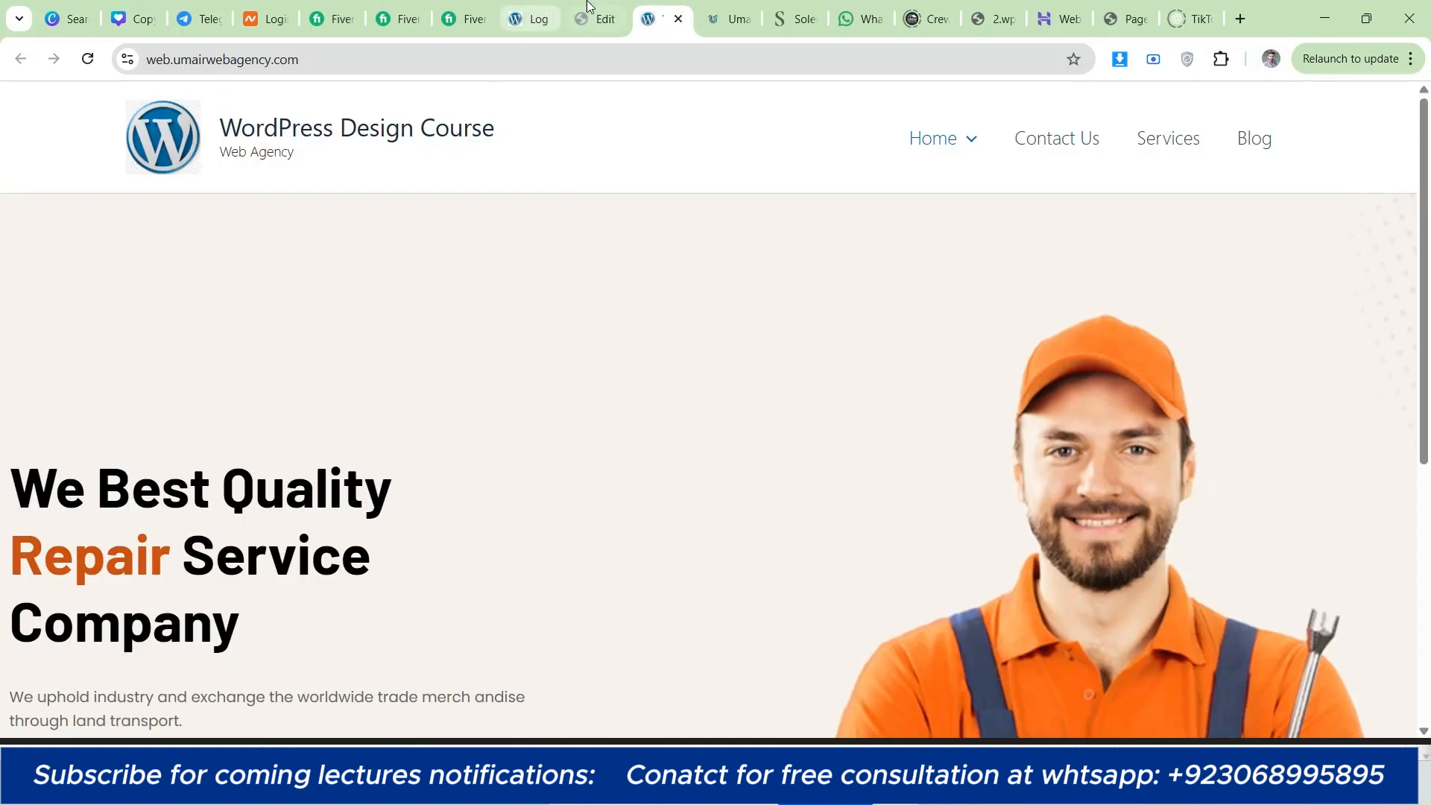
pyautogui.click(734, 6)
pyautogui.moveTo(413, 462); pyautogui.dragTo(184, 445)
pyautogui.hotkey('ctrl', 'c')
pyautogui.rightClick(211, 440)
pyautogui.press('Escape')
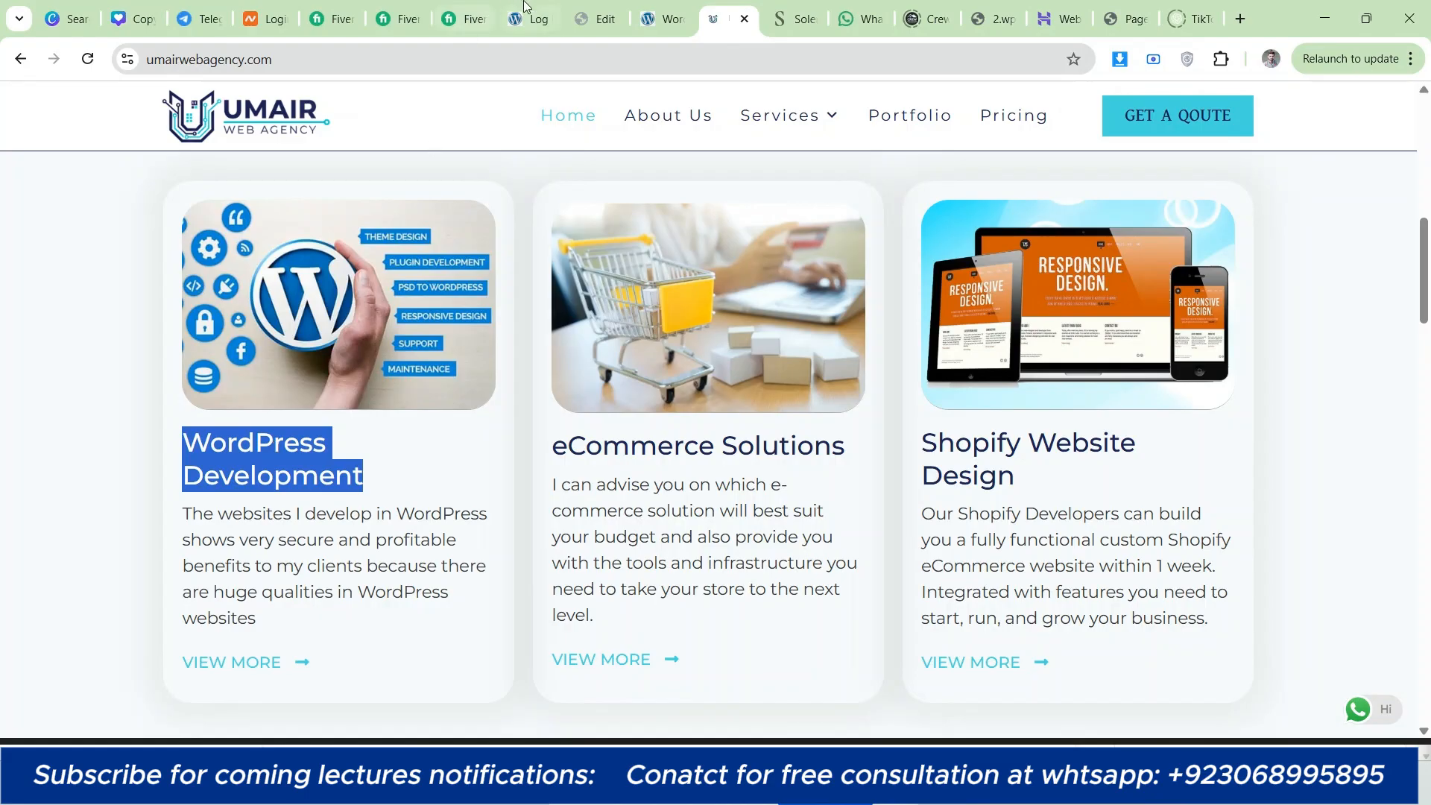
pyautogui.click(596, 19)
pyautogui.tripleClick(104, 640)
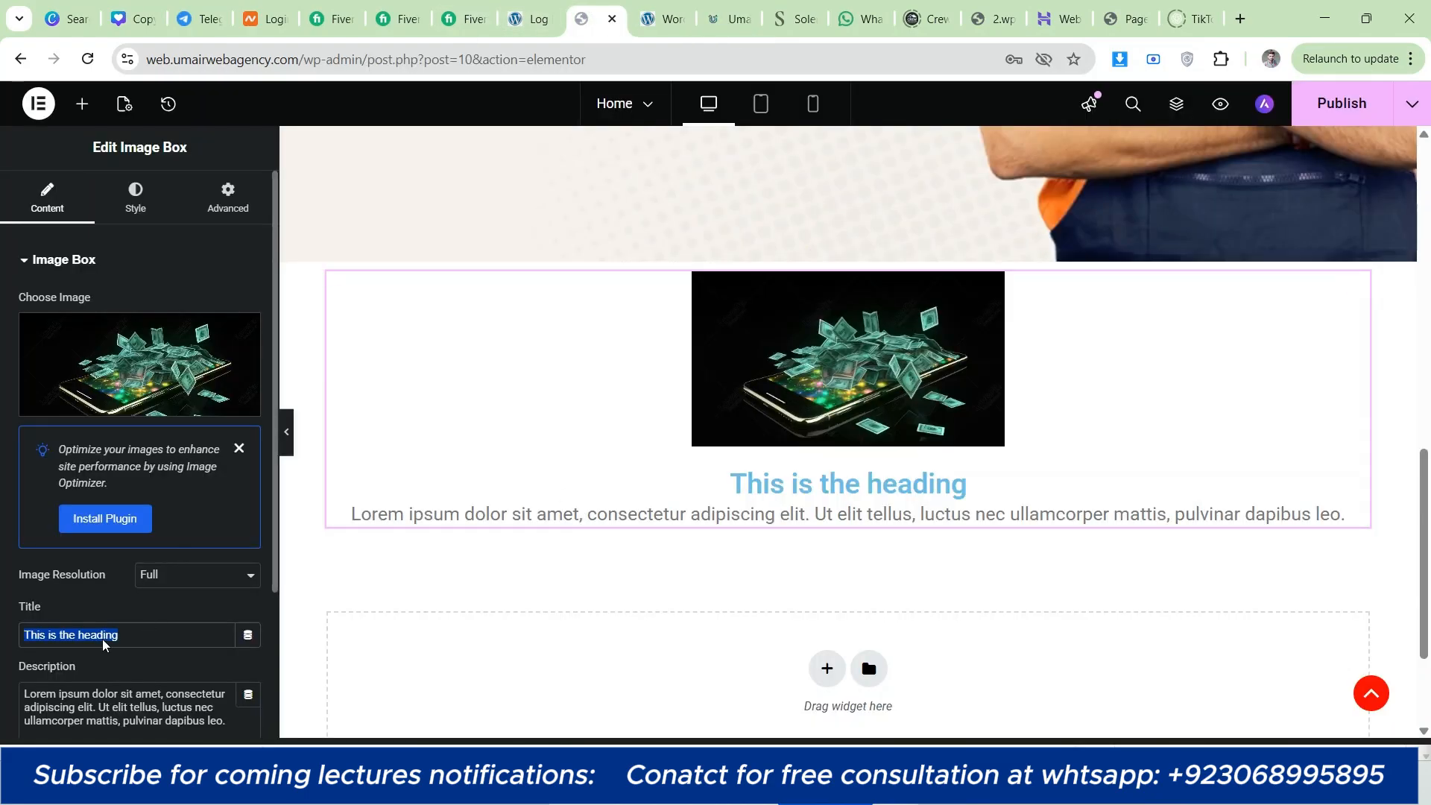
pyautogui.rightClick(103, 640)
pyautogui.click(149, 214)
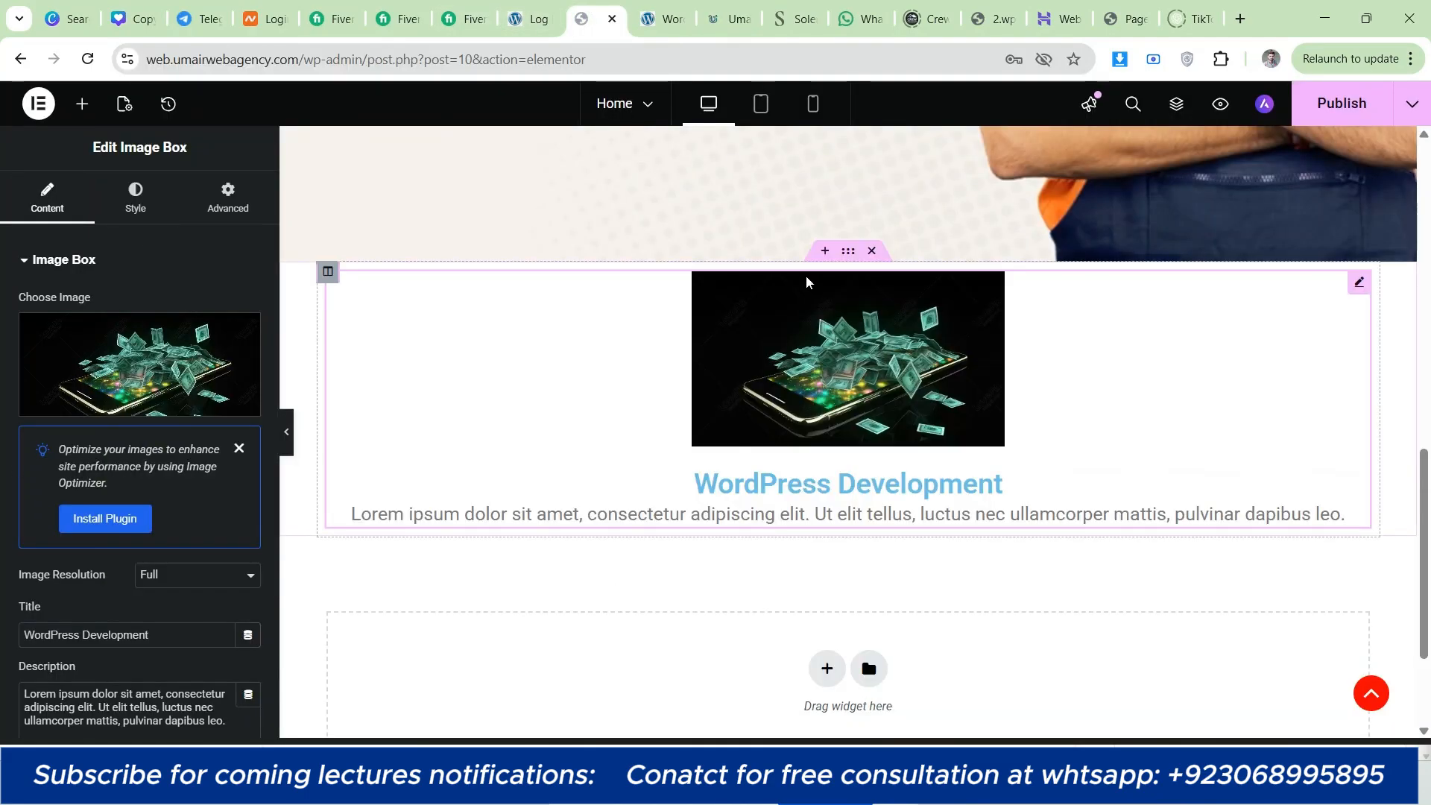
# Step: Switch to the umairwebagency.com site and copy the description of its WordPress Development service card
pyautogui.click(752, 9)
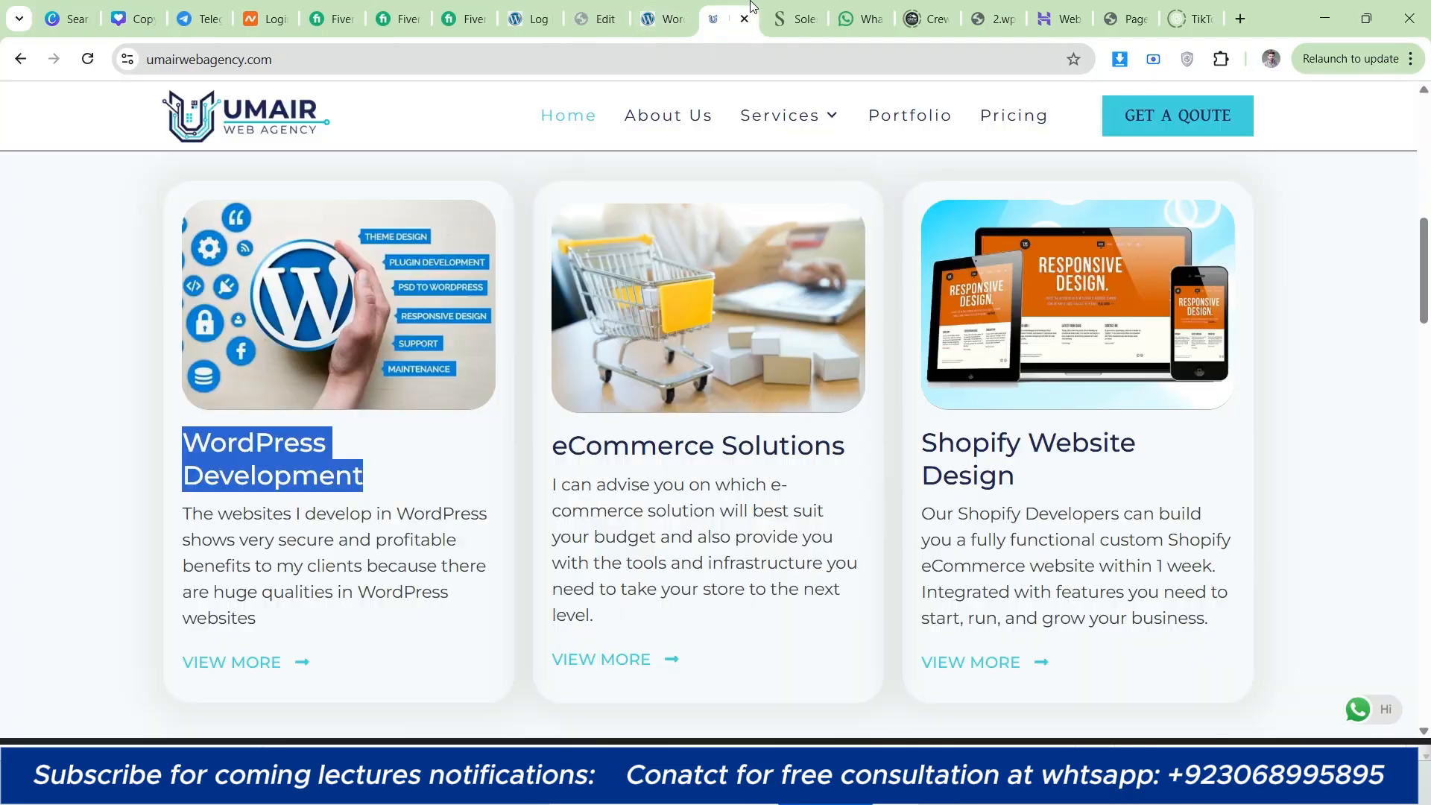
pyautogui.tripleClick(327, 564)
pyautogui.rightClick(327, 563)
pyautogui.click(400, 277)
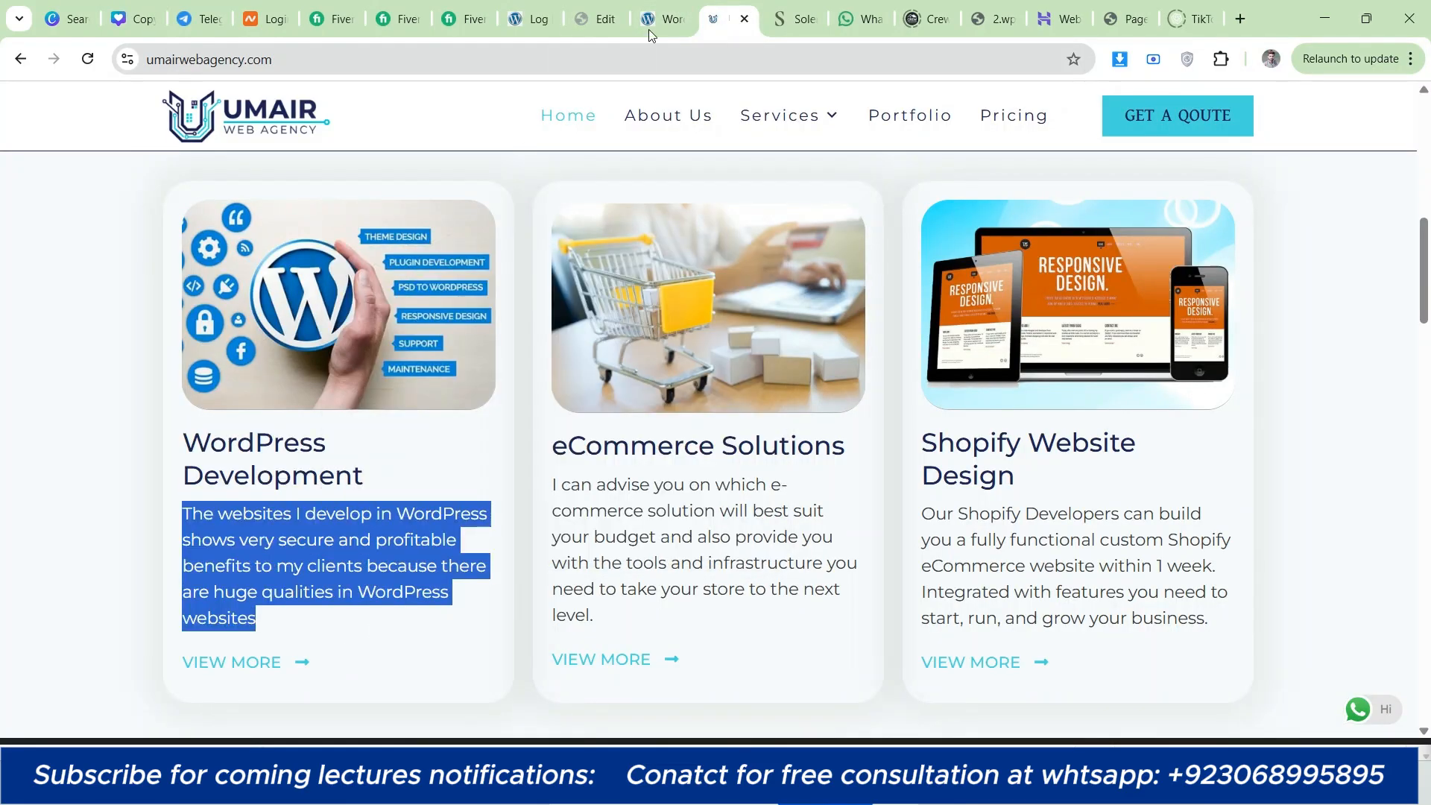
# Step: Return to the page editor and replace the image box's placeholder description with the copied text "The websites I develop in WordPress shows very secure and profitable benefits…"
pyautogui.click(655, 19)
pyautogui.click(595, 19)
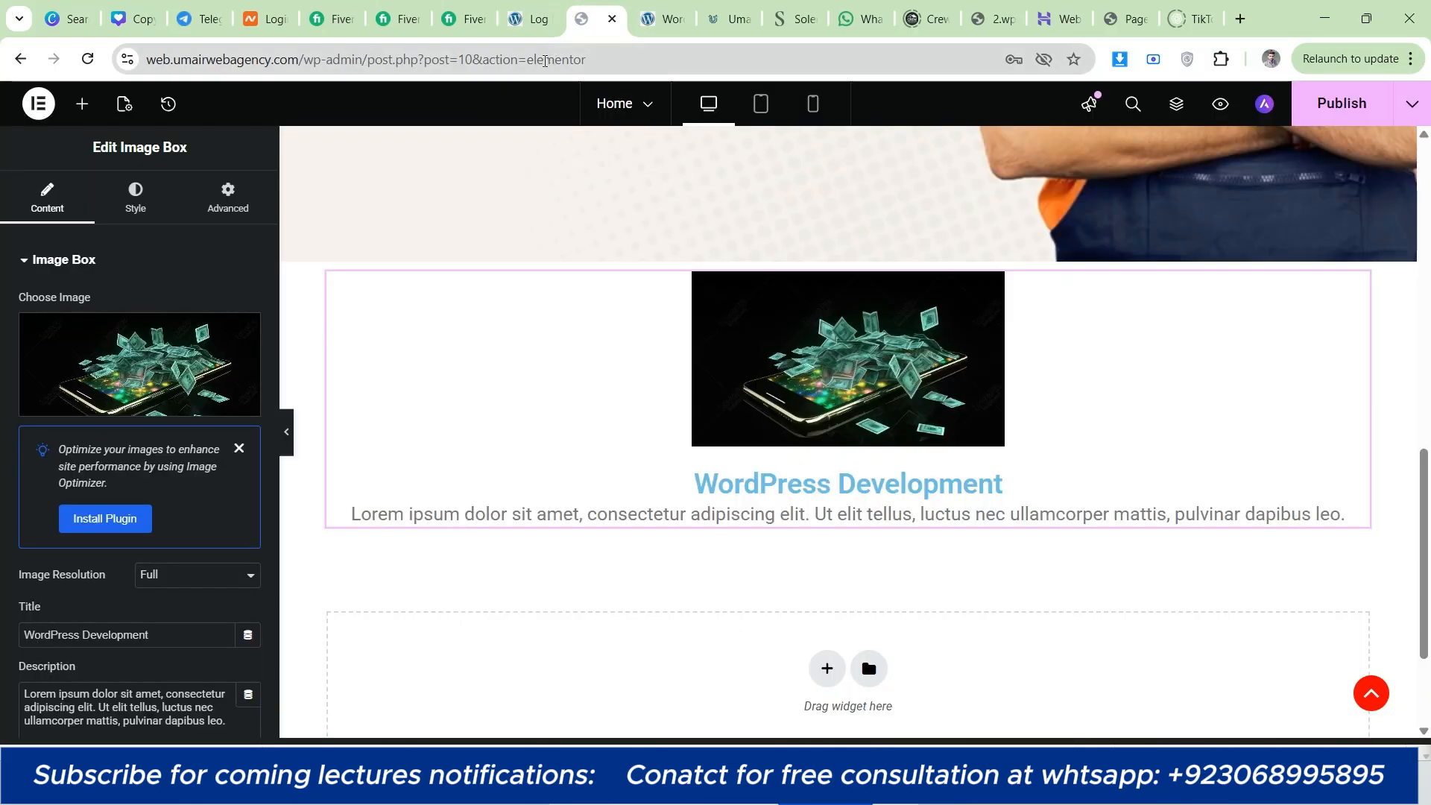
pyautogui.moveTo(746, 4); pyautogui.dragTo(679, 4)
pyautogui.click(613, 5)
pyautogui.scroll(-2, 133, 600)
pyautogui.tripleClick(128, 530)
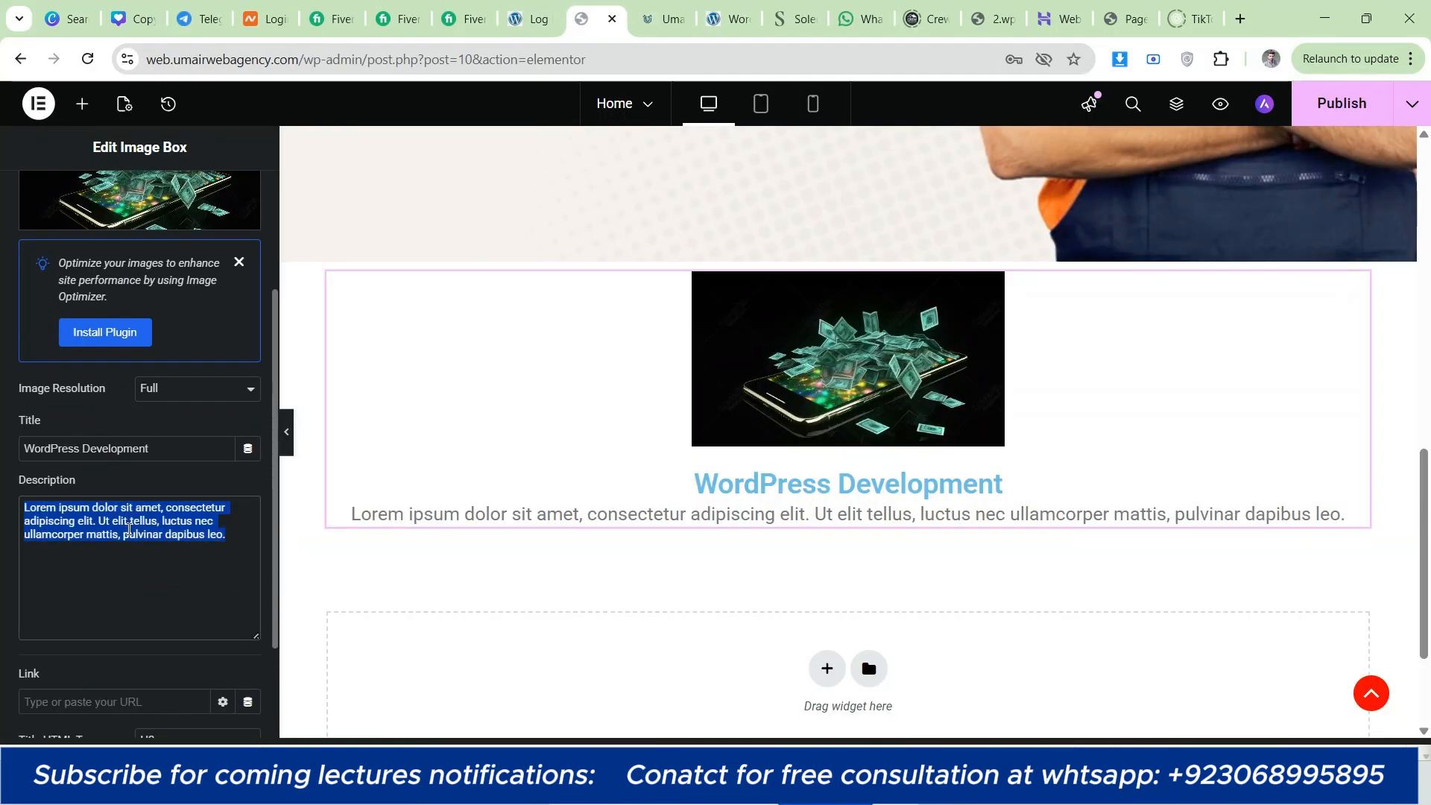
pyautogui.rightClick(129, 529)
pyautogui.click(183, 333)
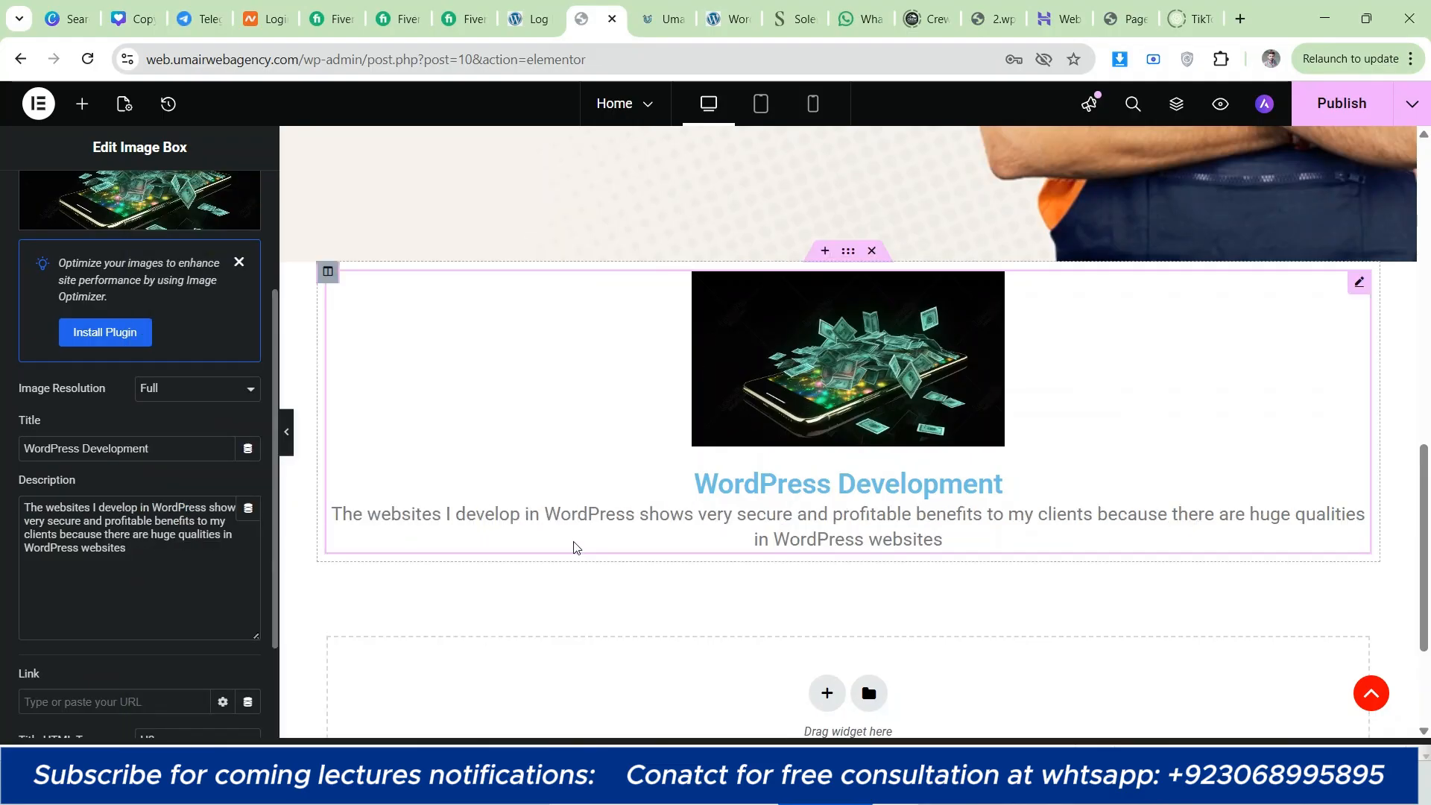
# Step: Check the reference site's three-card layout, and duplicate the image box's column twice in the page editor to make a three-column row
pyautogui.hotkey('ctrl', 'Tab')
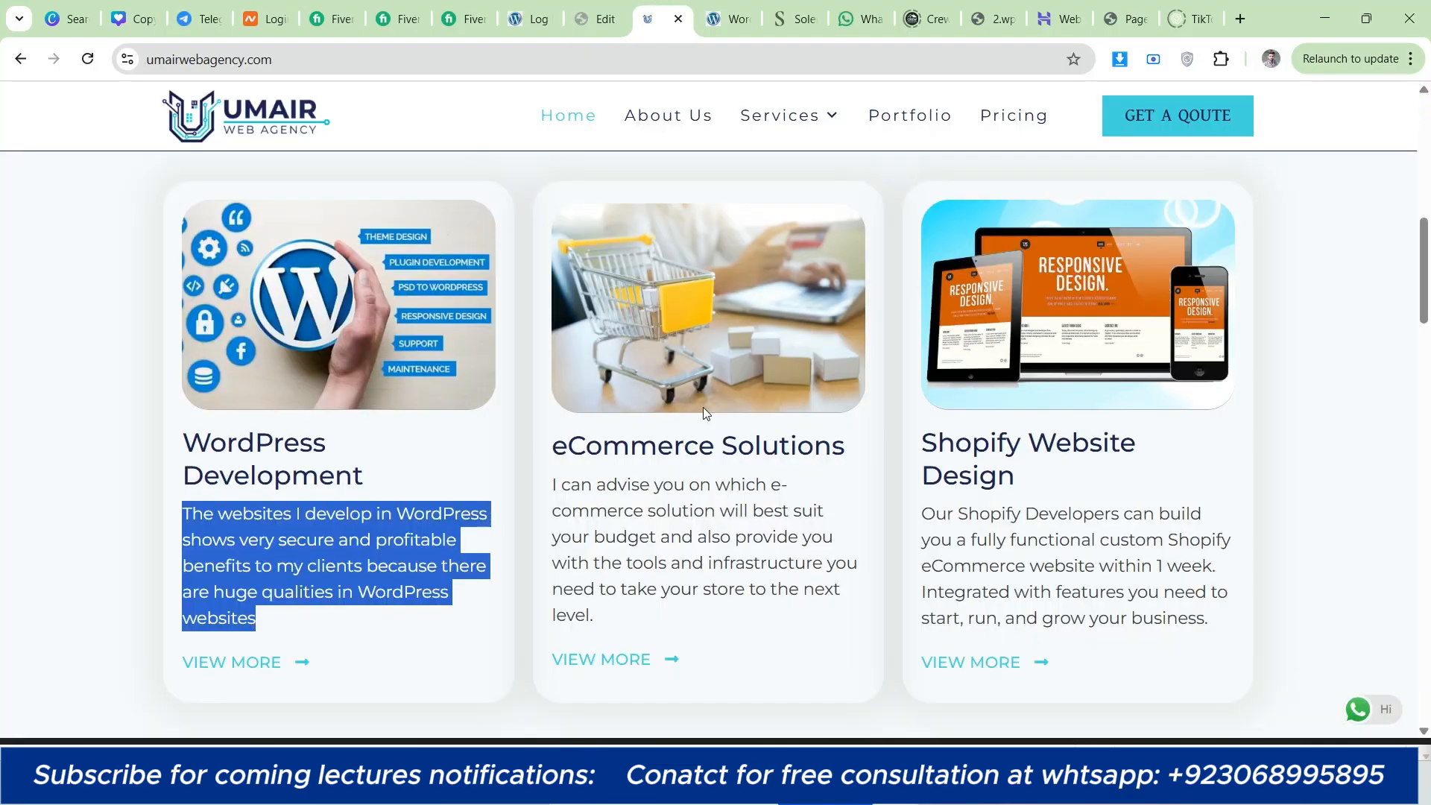
pyautogui.click(234, 435)
pyautogui.hotkey('ctrl', 'shift', 'Tab')
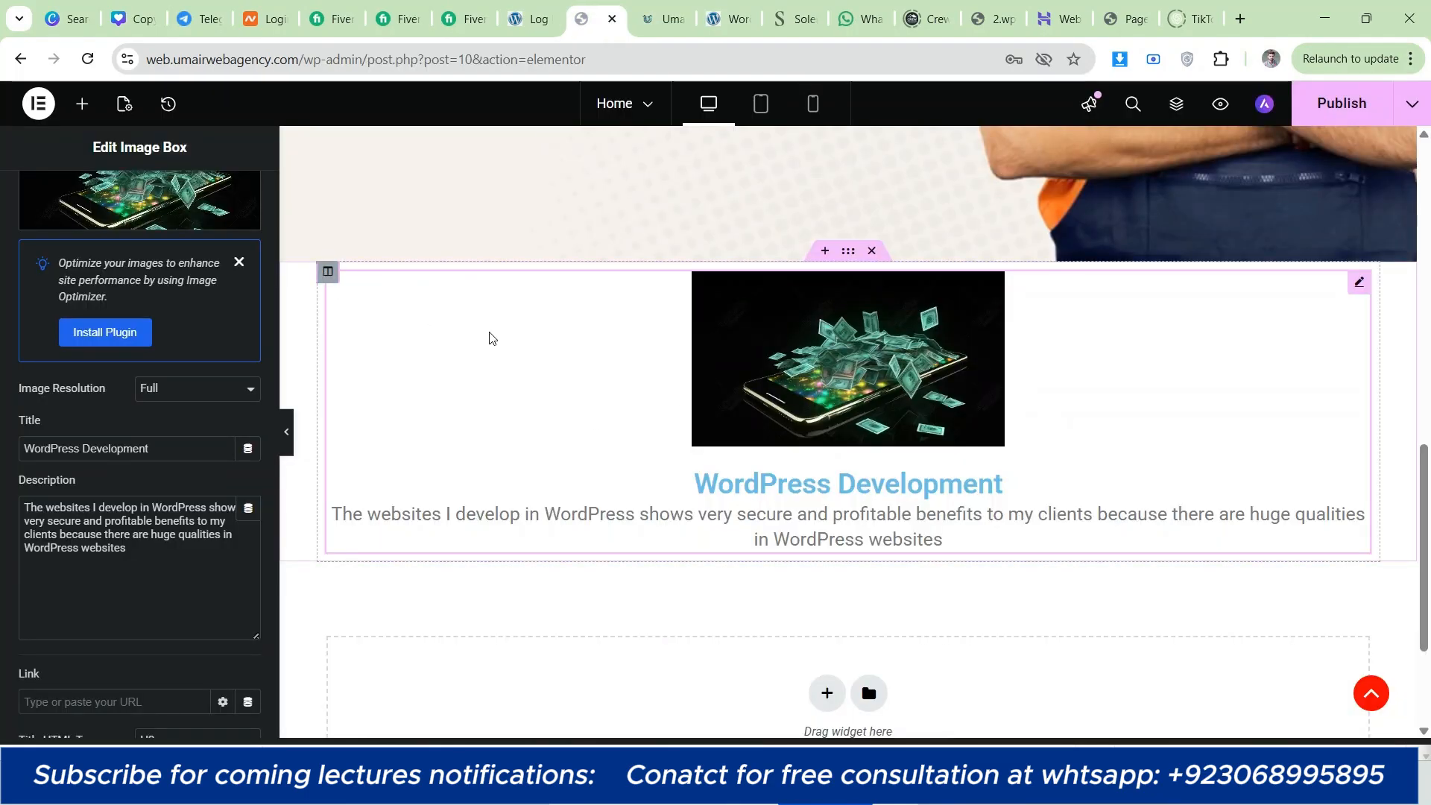
pyautogui.rightClick(328, 273)
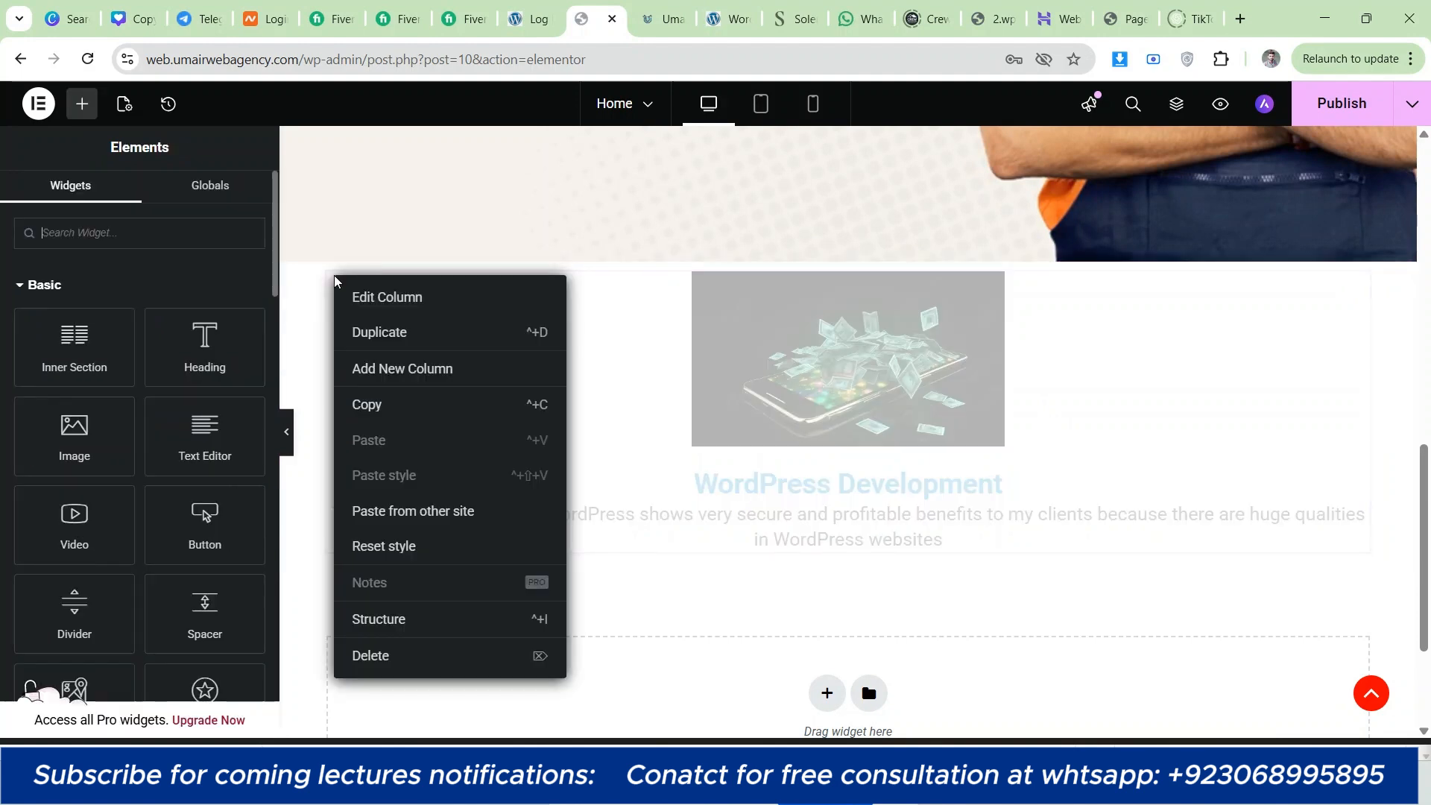
pyautogui.click(351, 330)
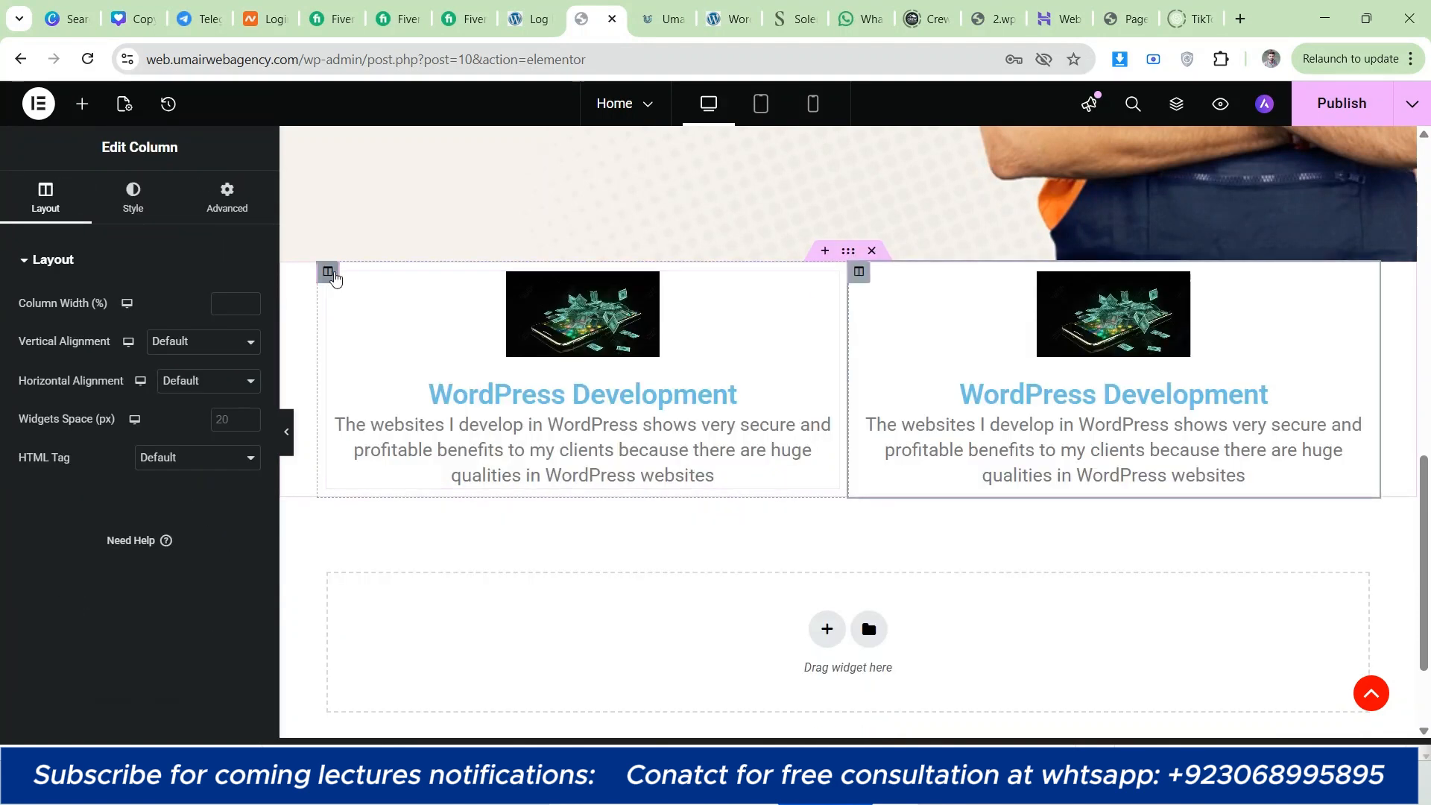
pyautogui.rightClick(328, 271)
pyautogui.click(371, 329)
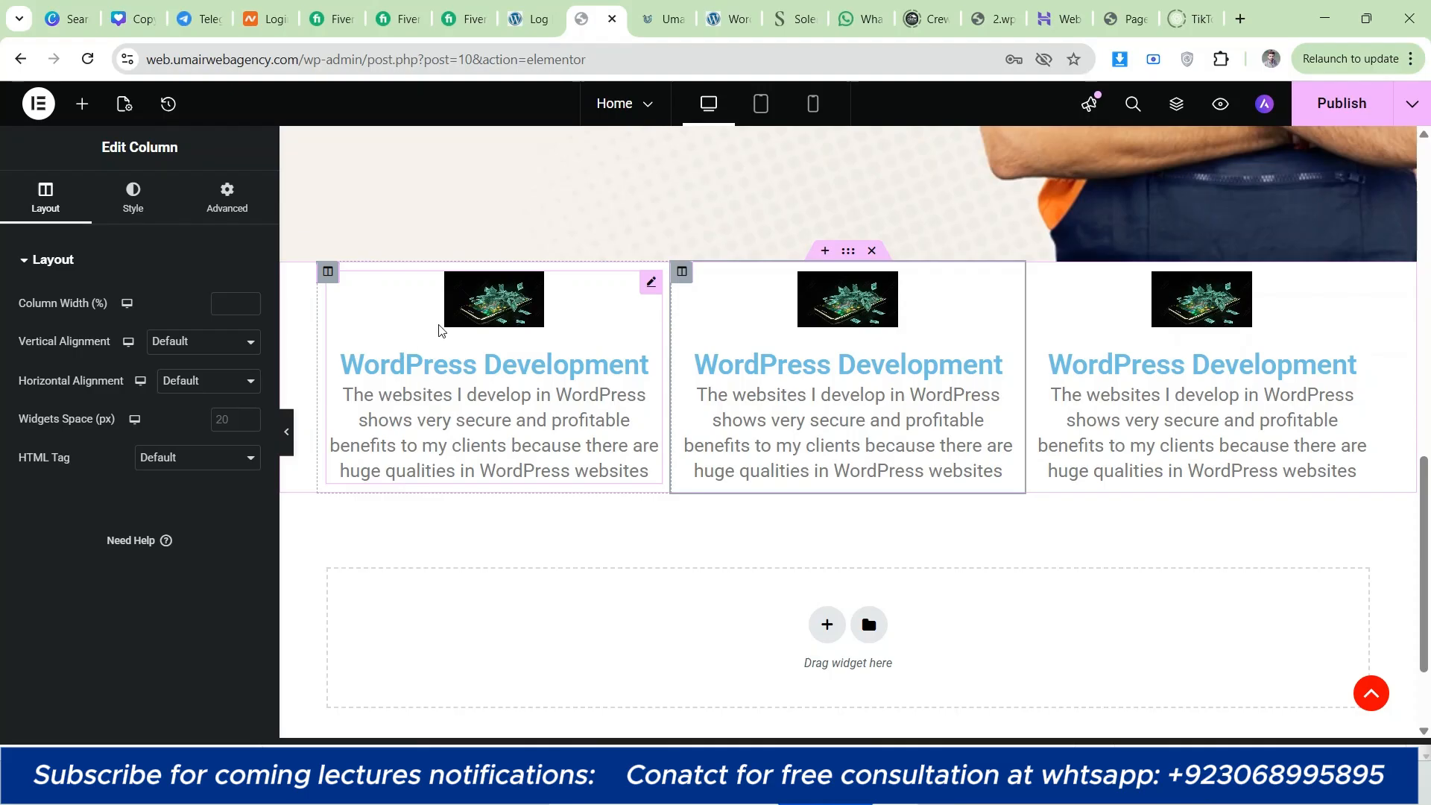
# Step: Delete the duplicated image boxes from the second and third columns, leaving both columns in place
pyautogui.rightClick(972, 425)
pyautogui.click(977, 716)
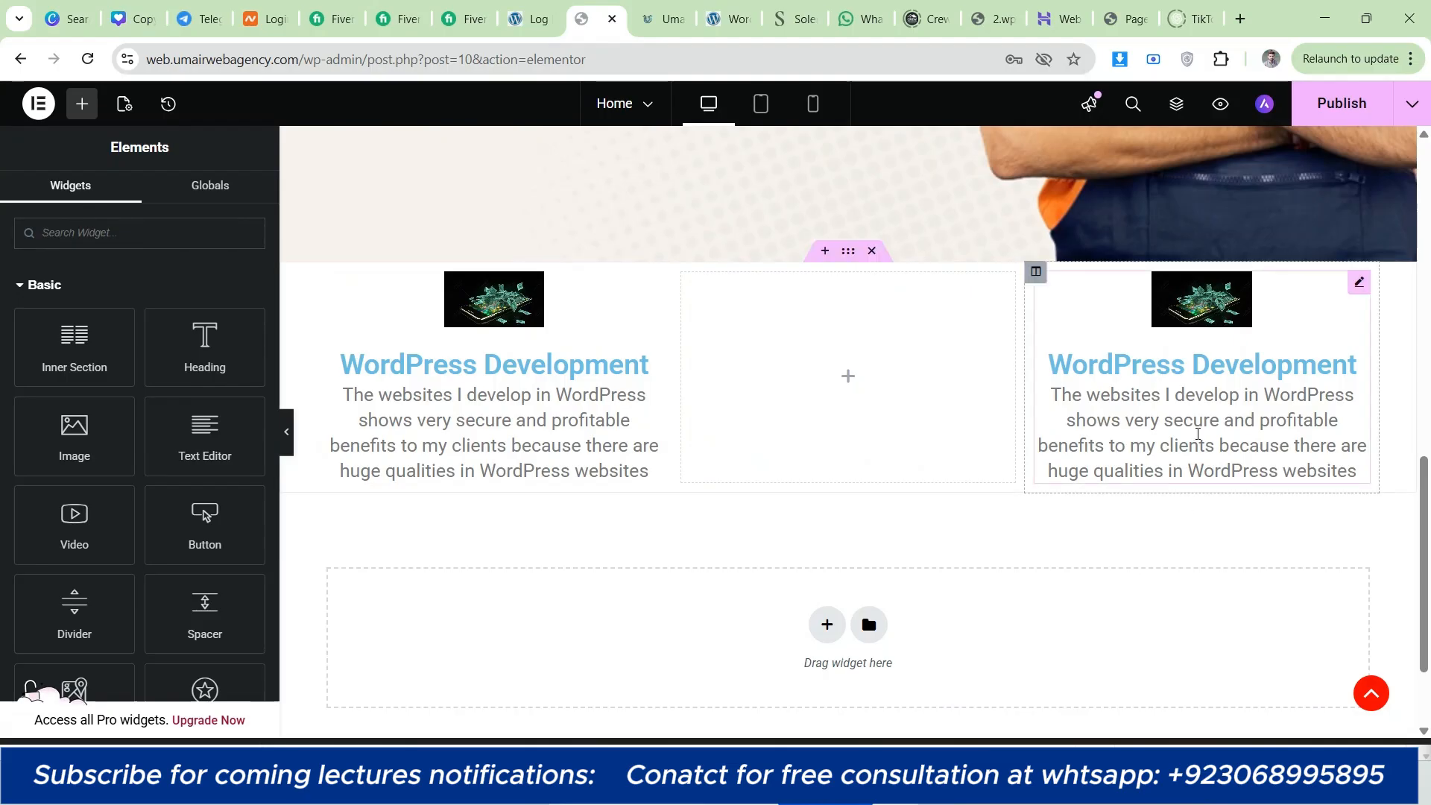
pyautogui.rightClick(1222, 418)
pyautogui.click(1231, 717)
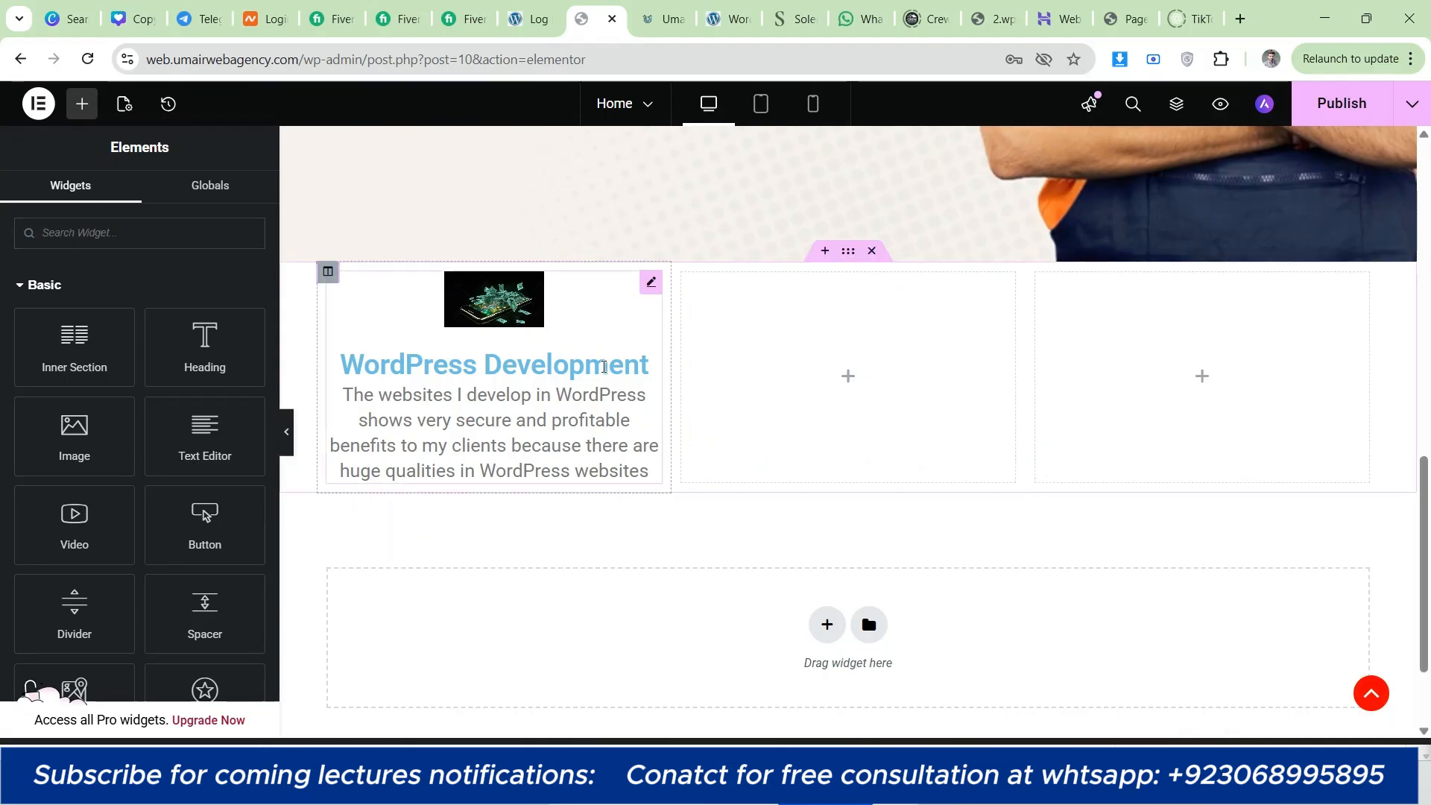
# Step: Examine the first column's image box settings, including its title, description, link and title HTML tag, and open its style options
pyautogui.rightClick(328, 272)
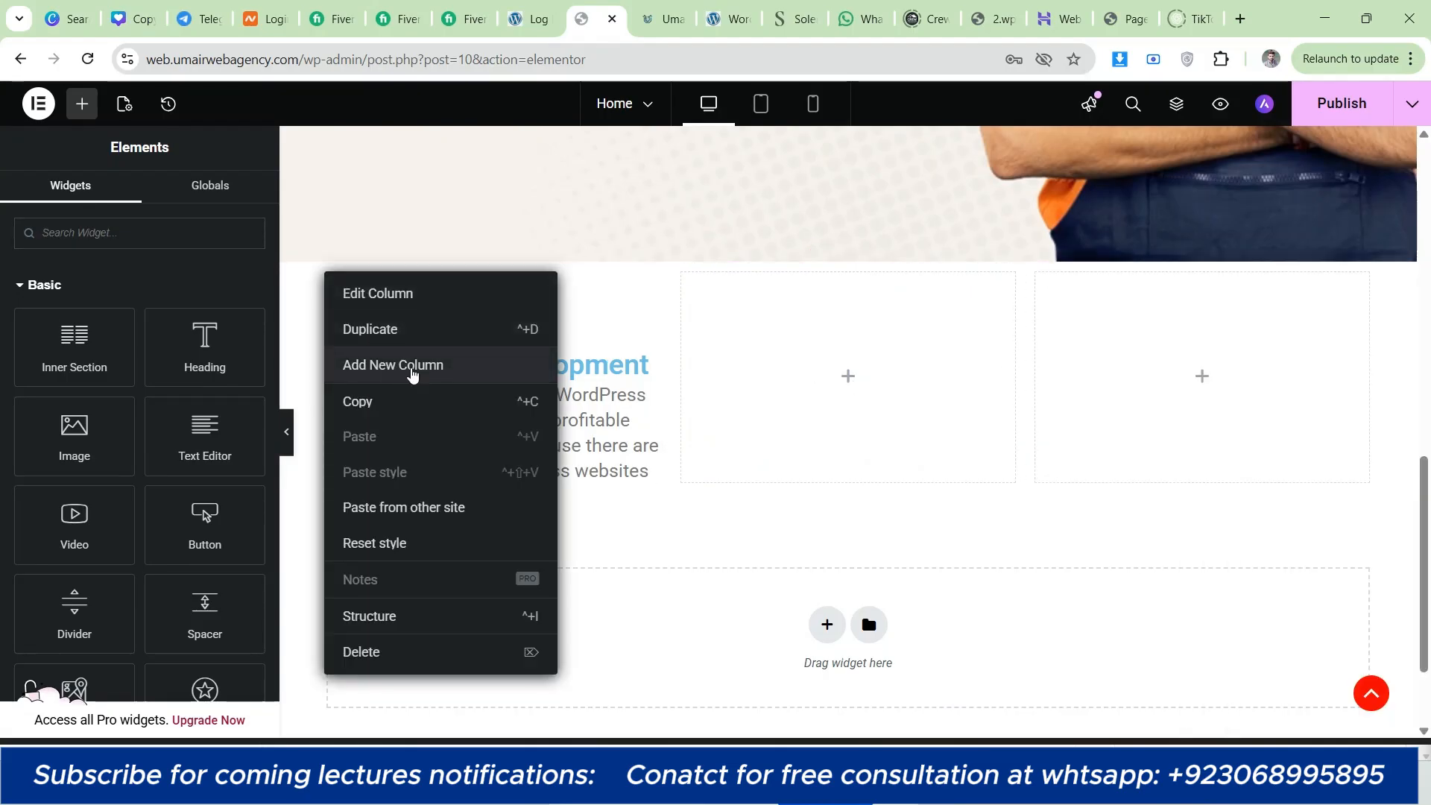
pyautogui.click(659, 387)
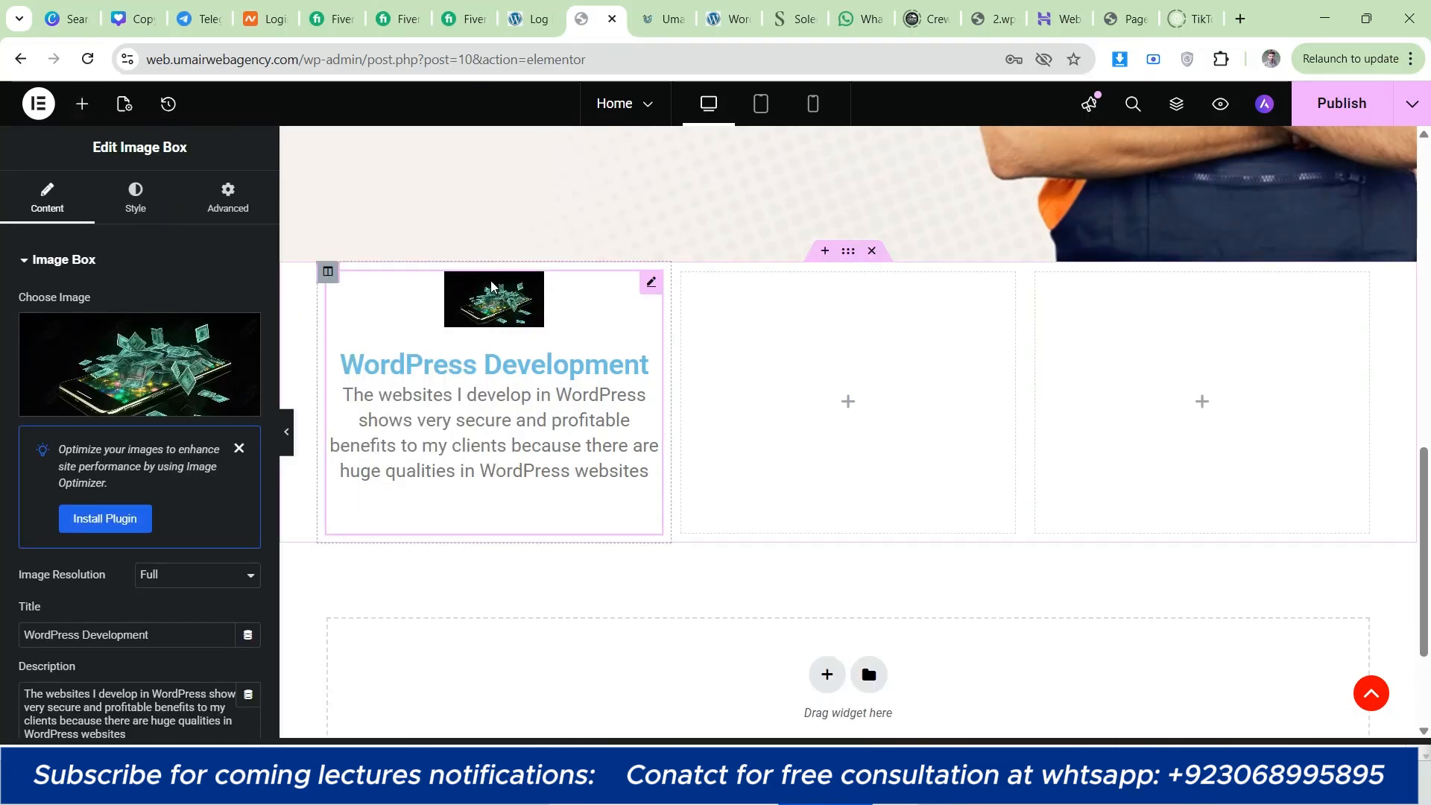
pyautogui.click(136, 201)
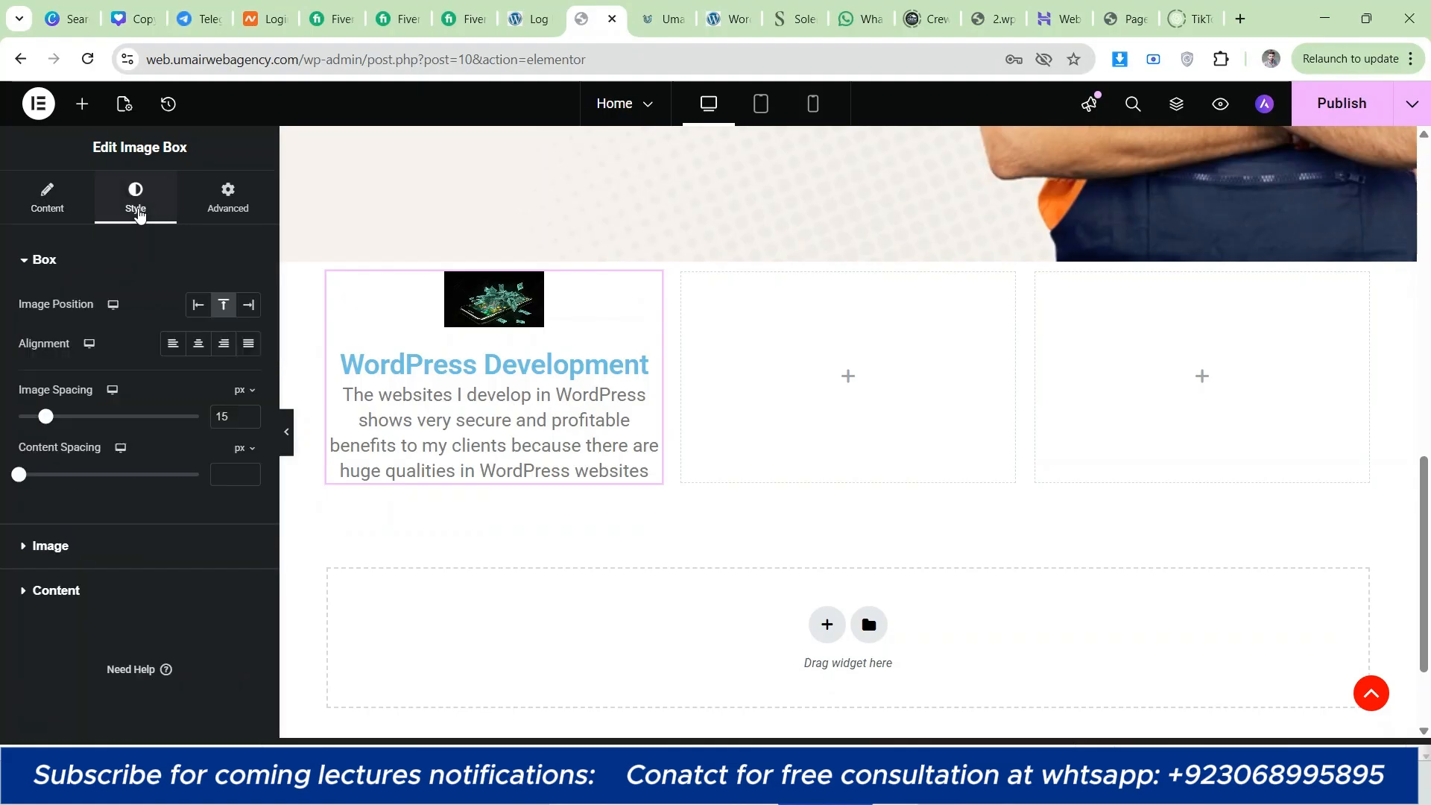
pyautogui.click(67, 208)
pyautogui.scroll(-1, 109, 285)
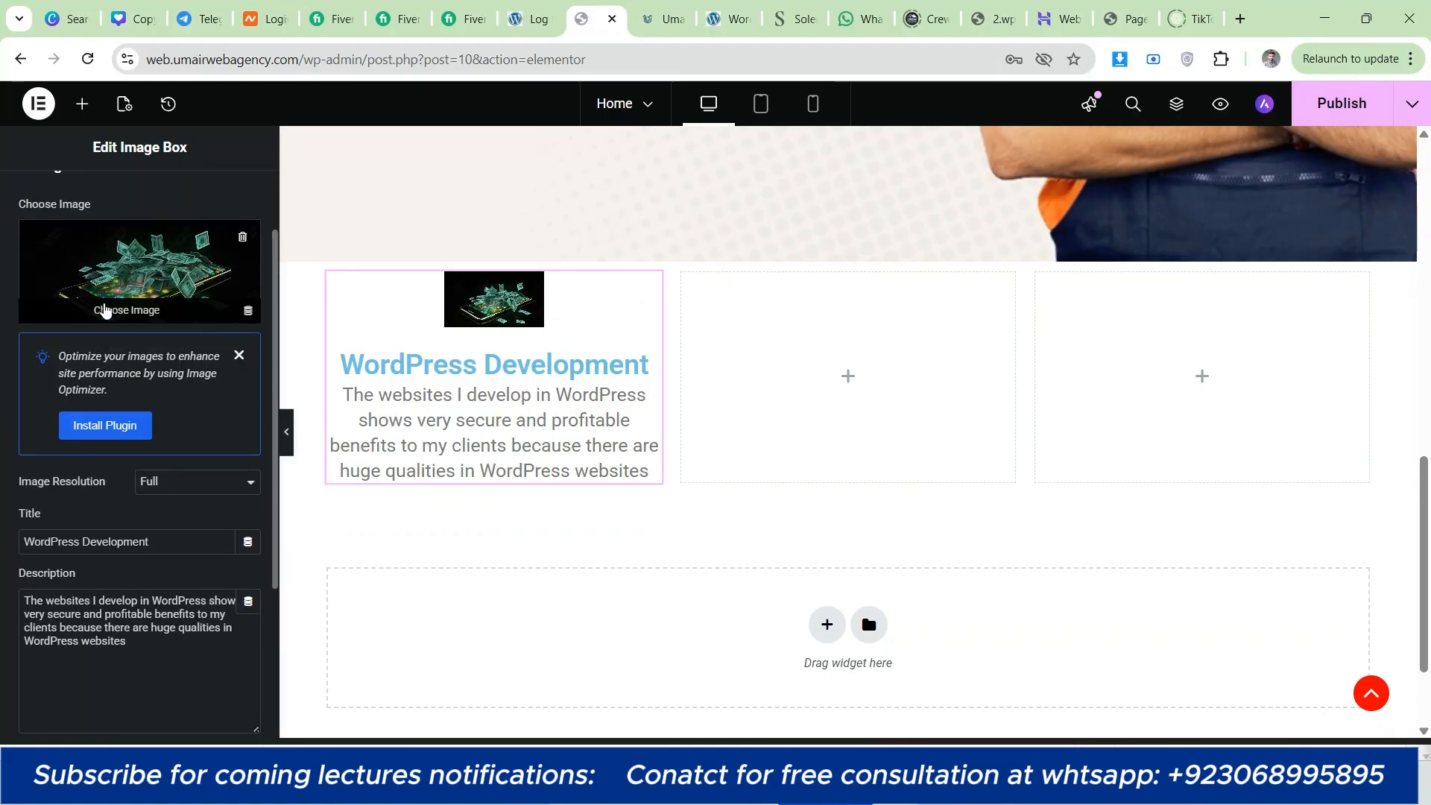
pyautogui.scroll(-3, 108, 309)
pyautogui.moveTo(175, 300); pyautogui.dragTo(4, 301)
pyautogui.click(91, 394)
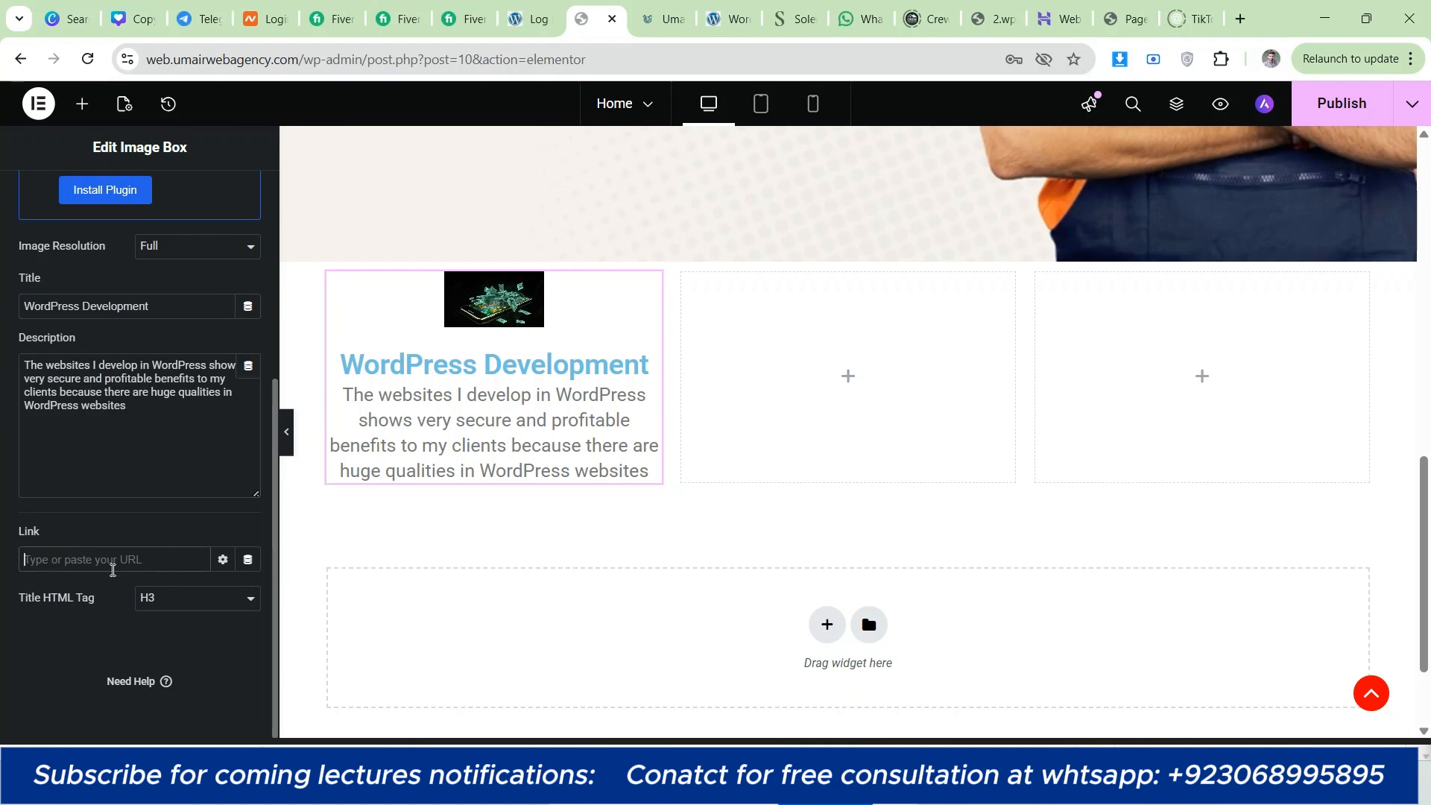
pyautogui.scroll(5, 113, 522)
pyautogui.click(121, 199)
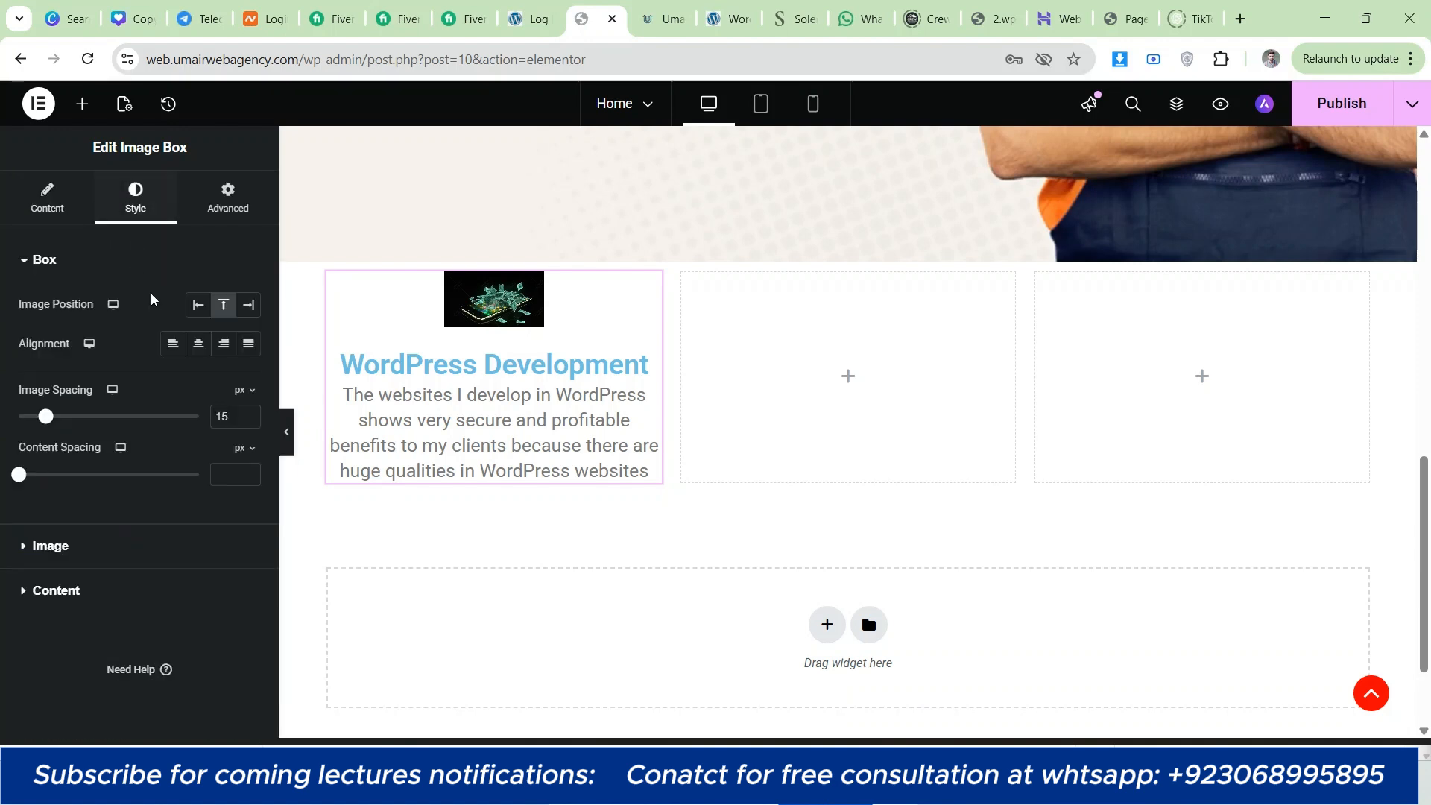
# Step: Compare the image box's position and alignment options, ending with the image on top and center alignment
pyautogui.click(197, 305)
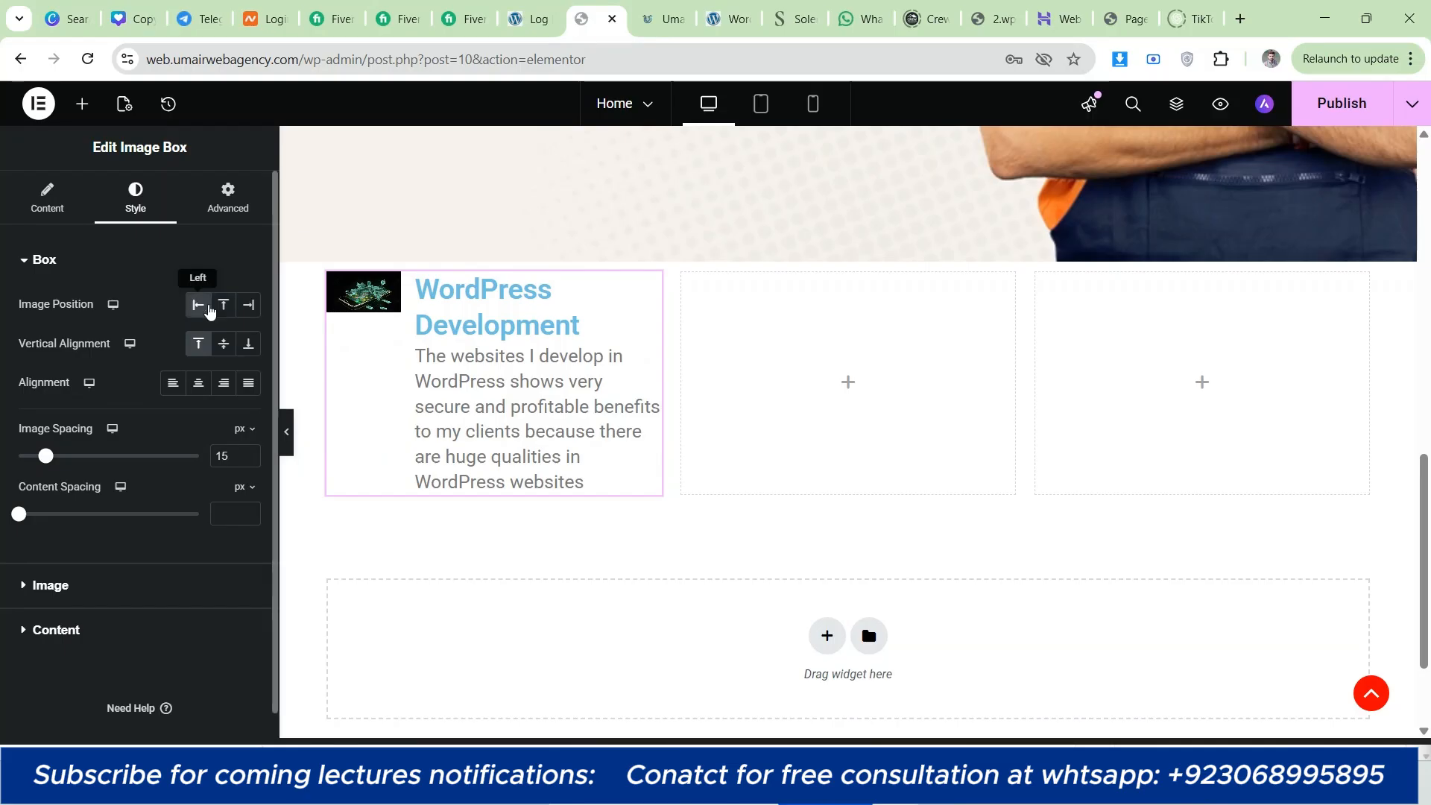
pyautogui.click(249, 306)
pyautogui.click(224, 307)
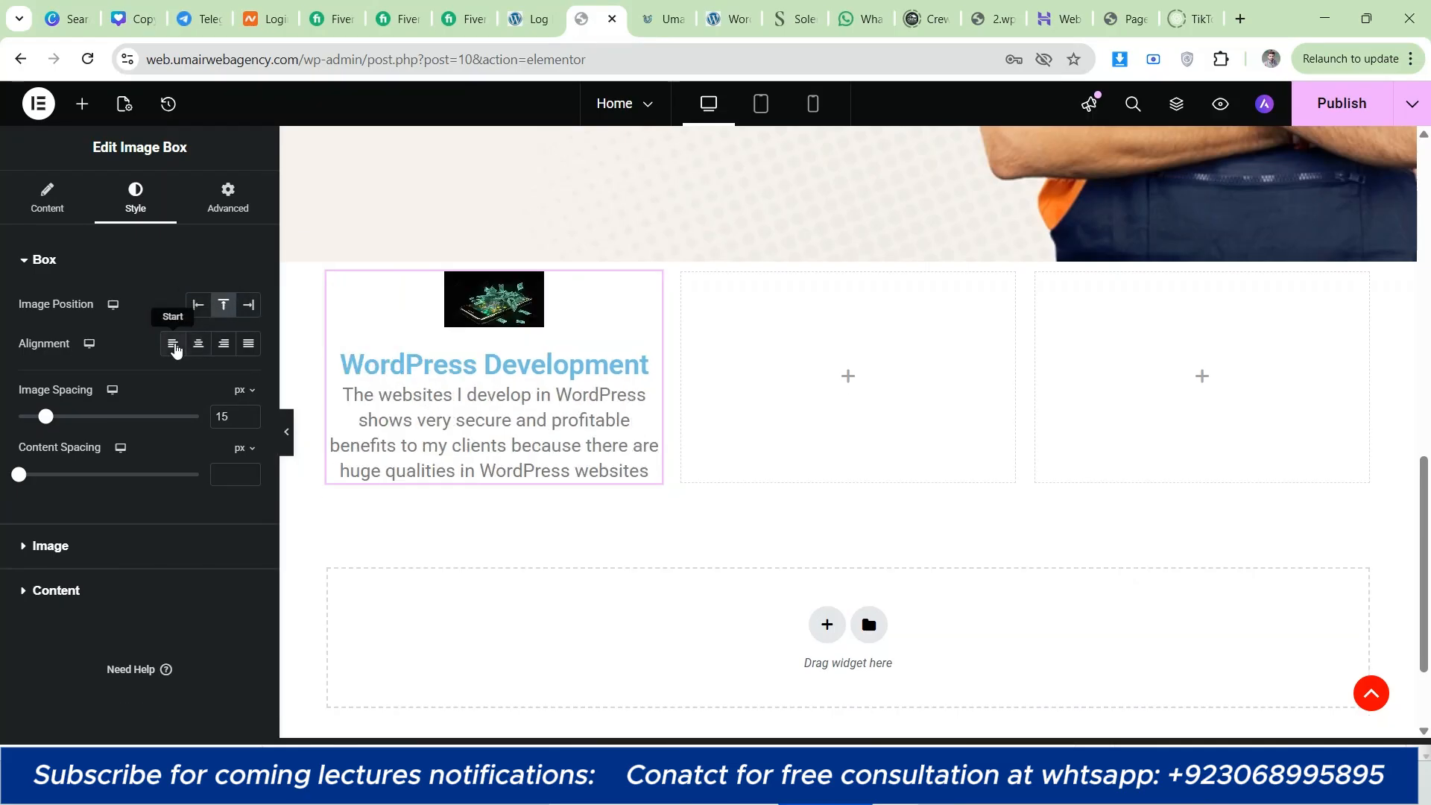
pyautogui.click(173, 347)
pyautogui.click(198, 346)
pyautogui.click(222, 346)
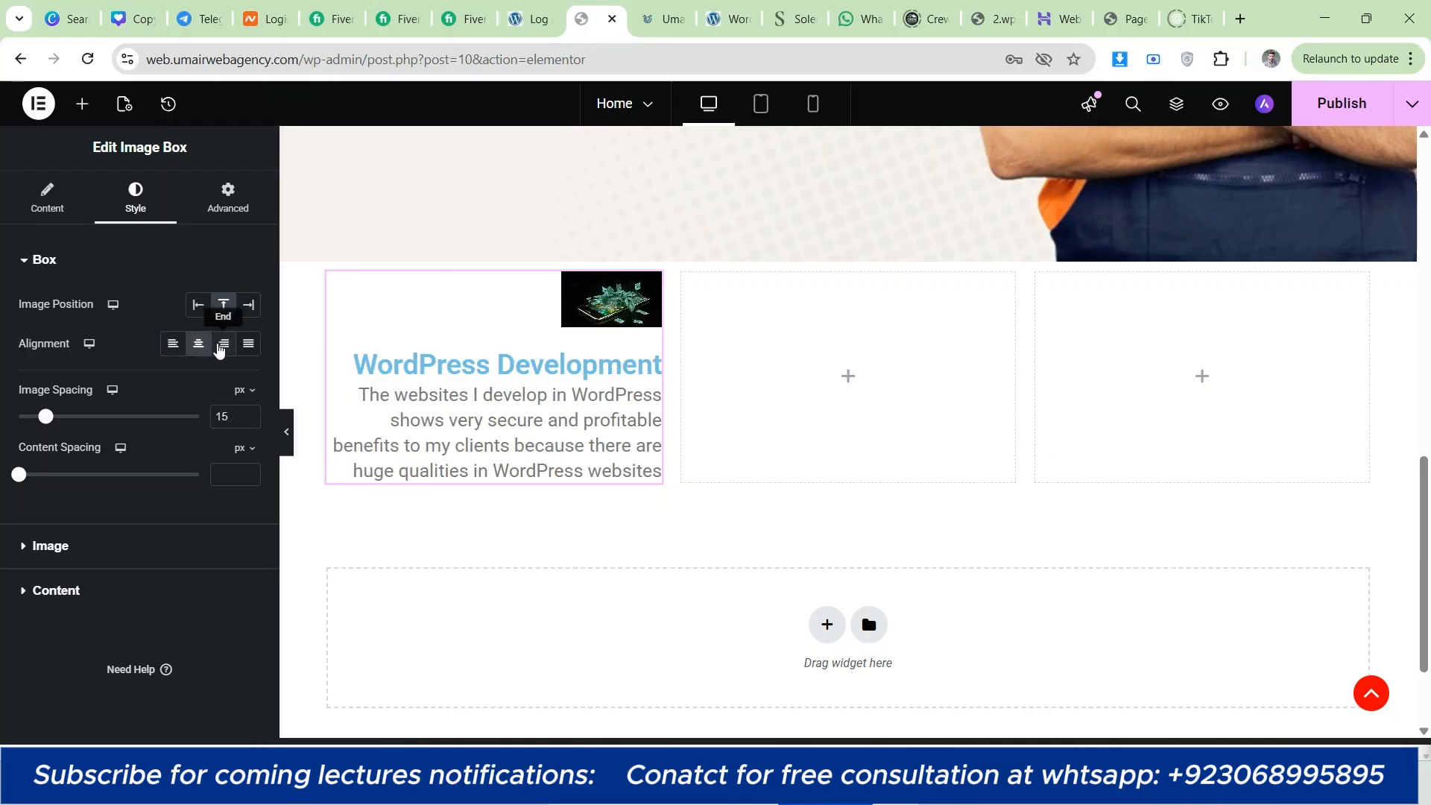
pyautogui.click(199, 345)
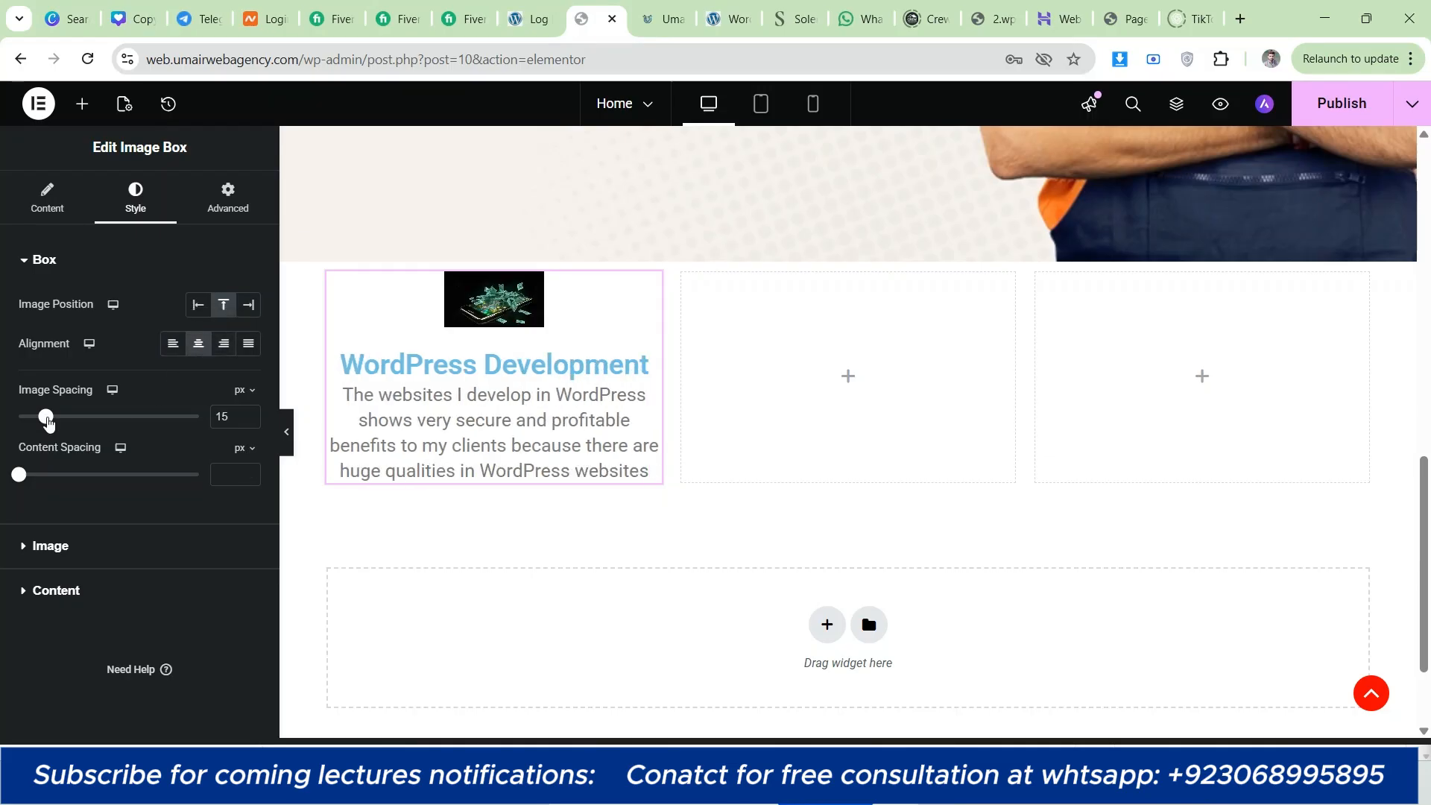
# Step: Increase the image box's content spacing to about 12 px and widen its image to 100%
pyautogui.moveTo(45, 419)
pyautogui.mouseDown()
pyautogui.moveTo(87, 417)
pyautogui.moveTo(18, 417)
pyautogui.moveTo(47, 420)
pyautogui.mouseUp()
pyautogui.moveTo(22, 478); pyautogui.dragTo(40, 474)
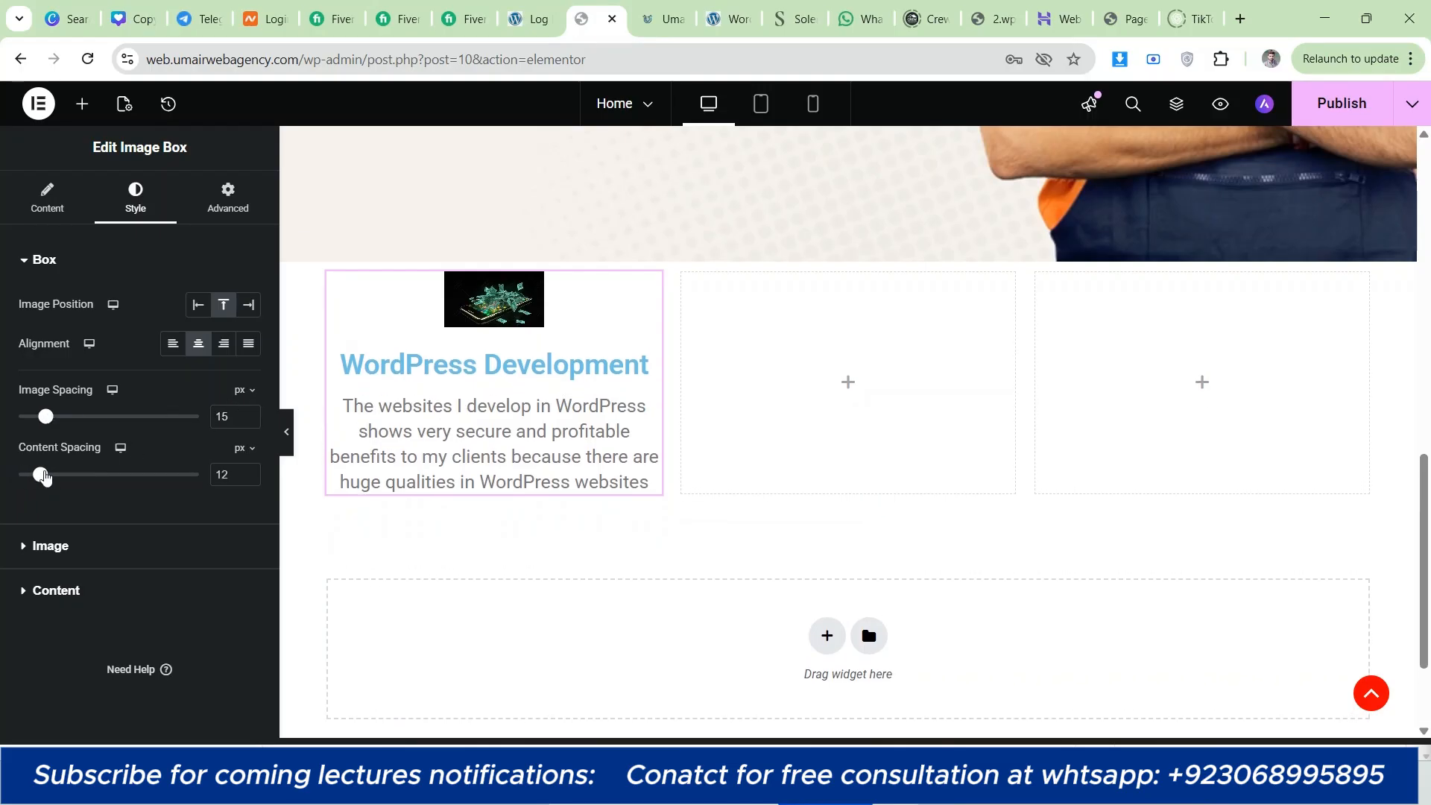
pyautogui.click(251, 481)
pyautogui.click(154, 549)
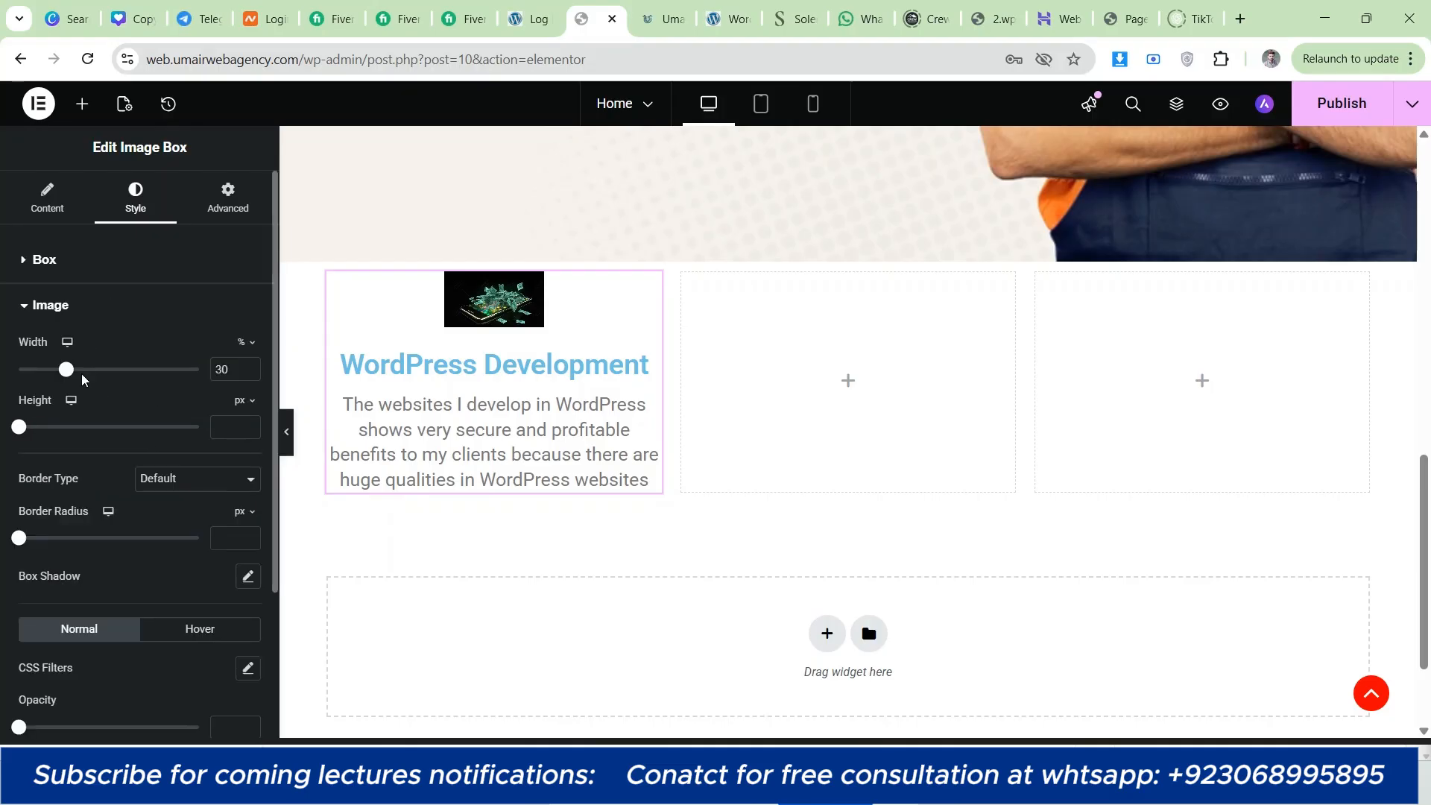
pyautogui.moveTo(67, 370); pyautogui.dragTo(216, 386)
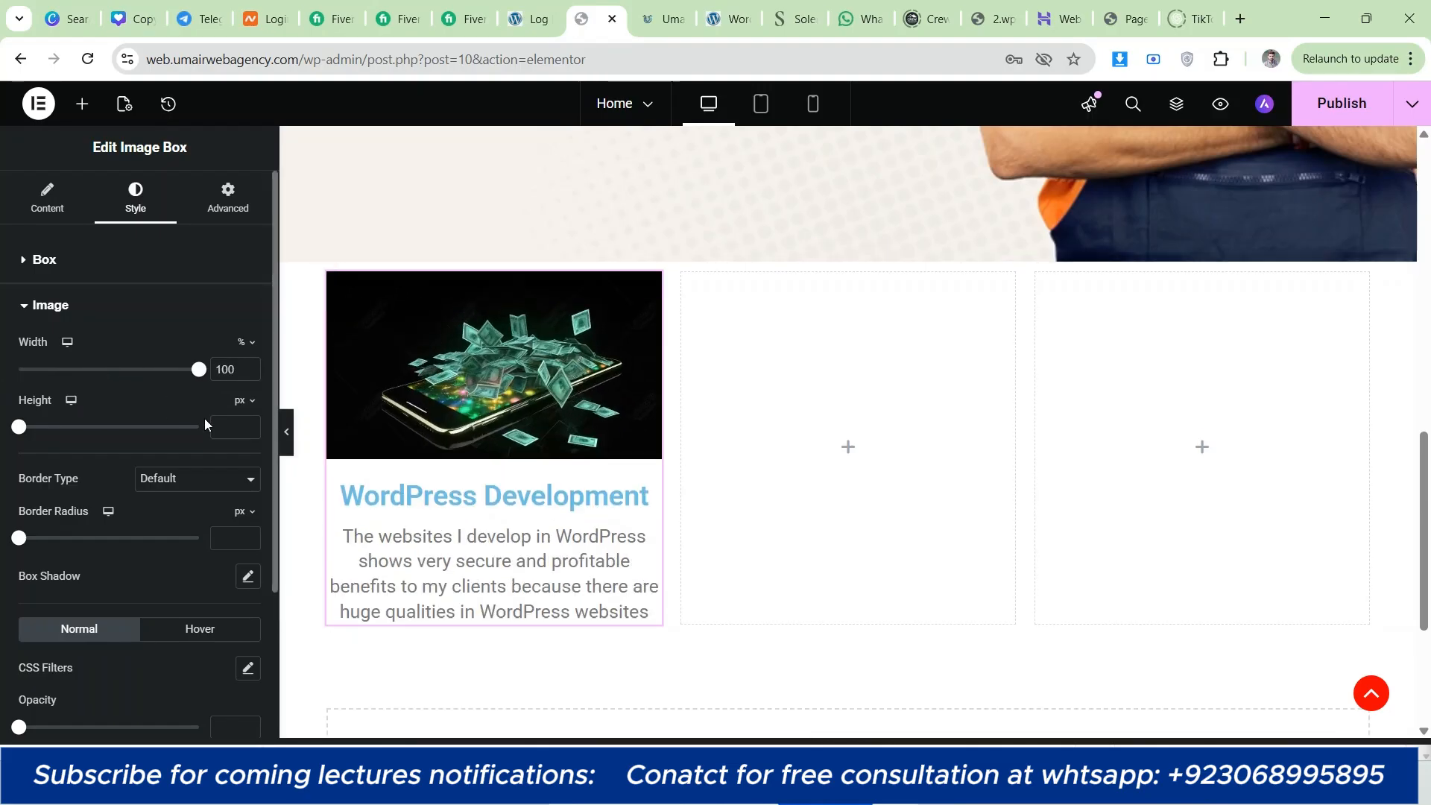
# Step: On umairwebagency.com, inspect the WordPress Development card title with Font Picker and copy its font color, rgb(30, 36, 86)
pyautogui.hotkey('ctrl', 'Tab')
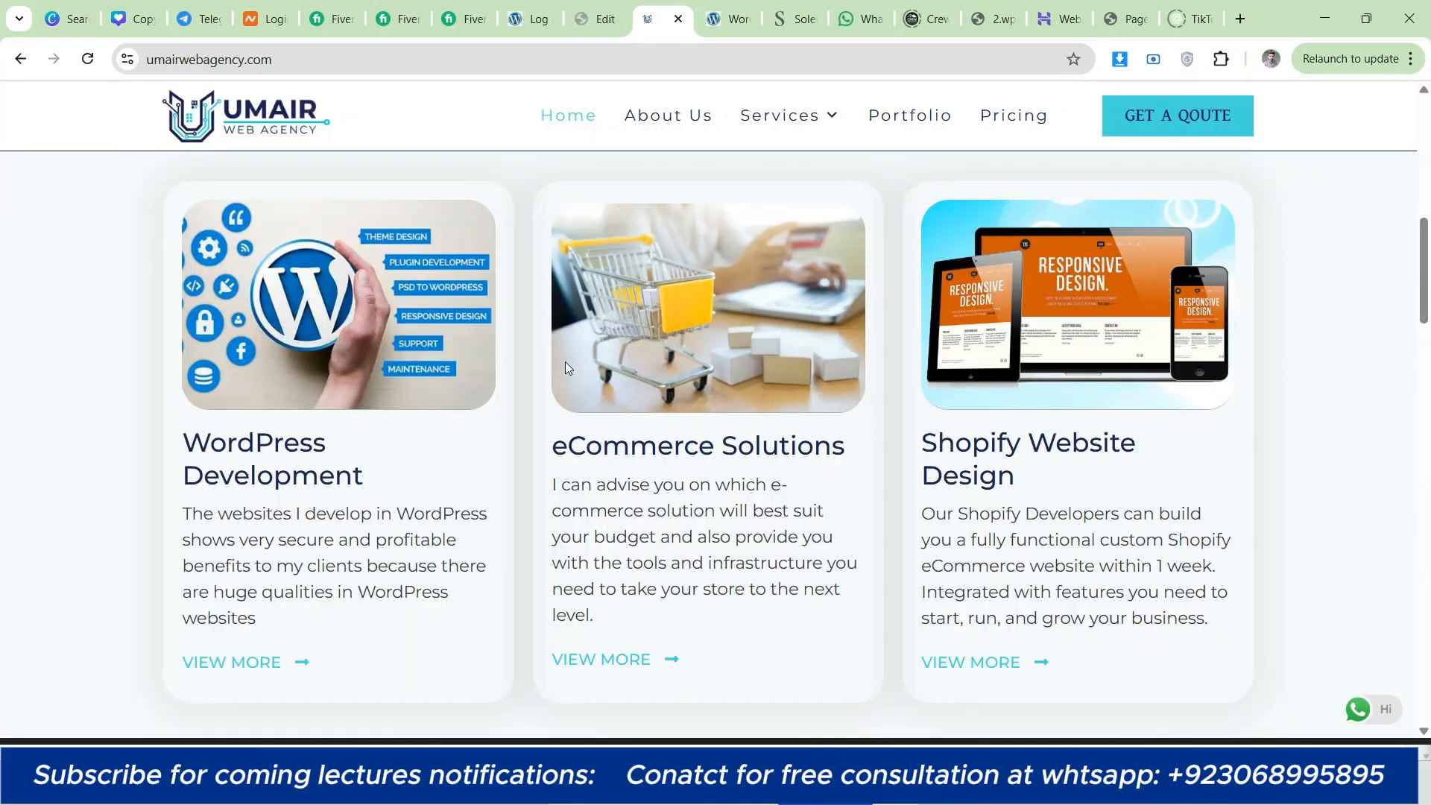
pyautogui.rightClick(236, 466)
pyautogui.click(320, 633)
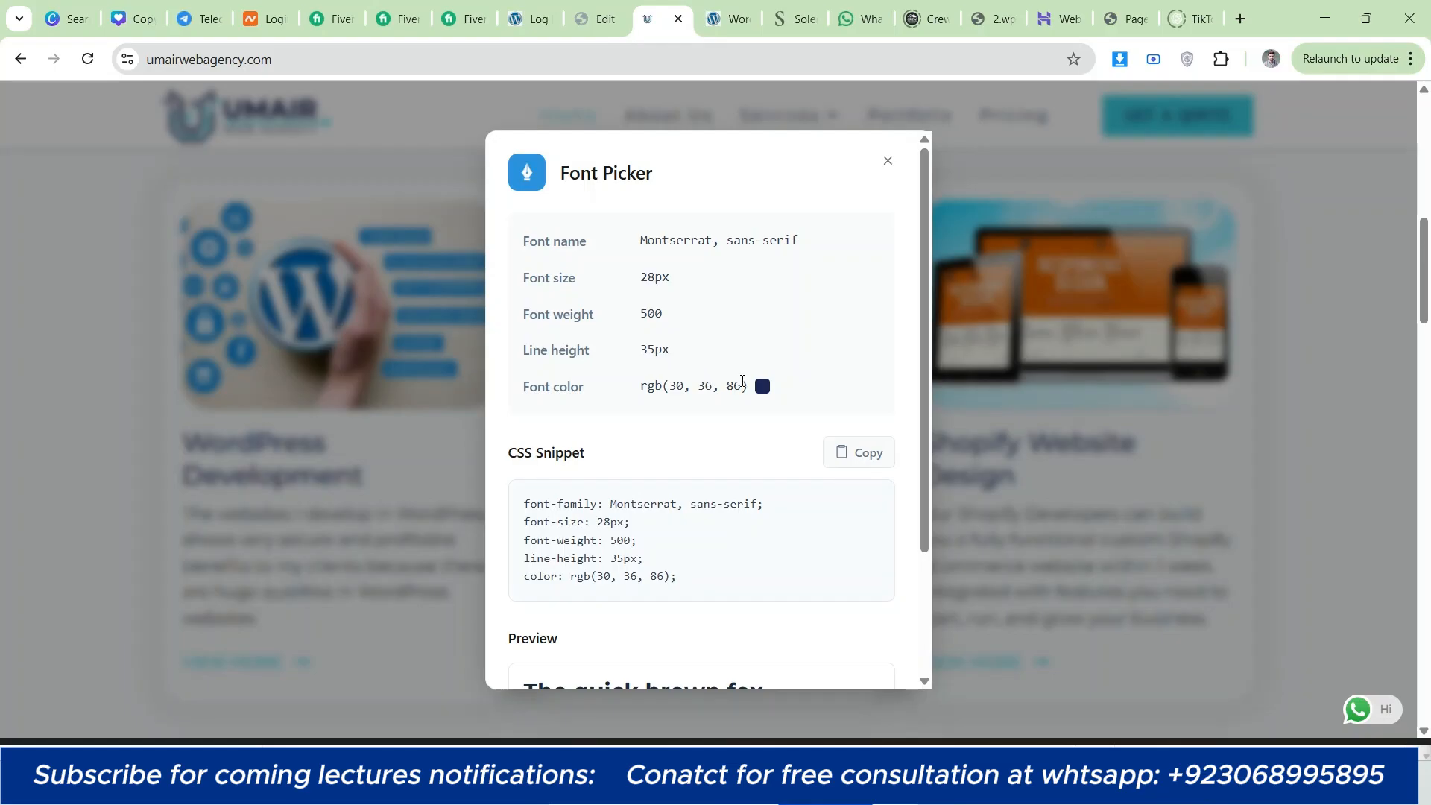
pyautogui.moveTo(744, 385); pyautogui.dragTo(640, 386)
pyautogui.rightClick(656, 393)
pyautogui.click(708, 409)
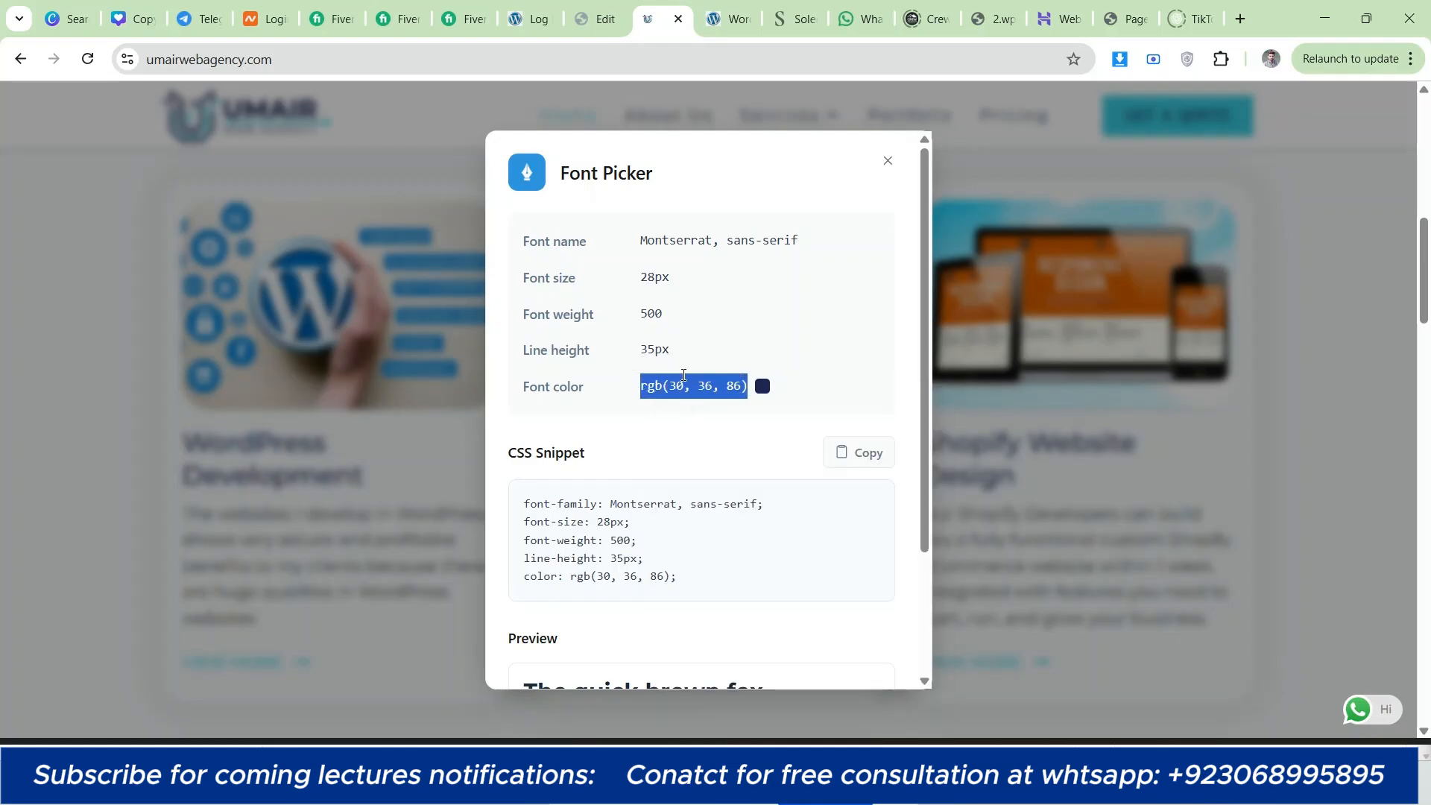
# Step: Return to the page editor and set the image box title's font family to Montserrat
pyautogui.click(566, 8)
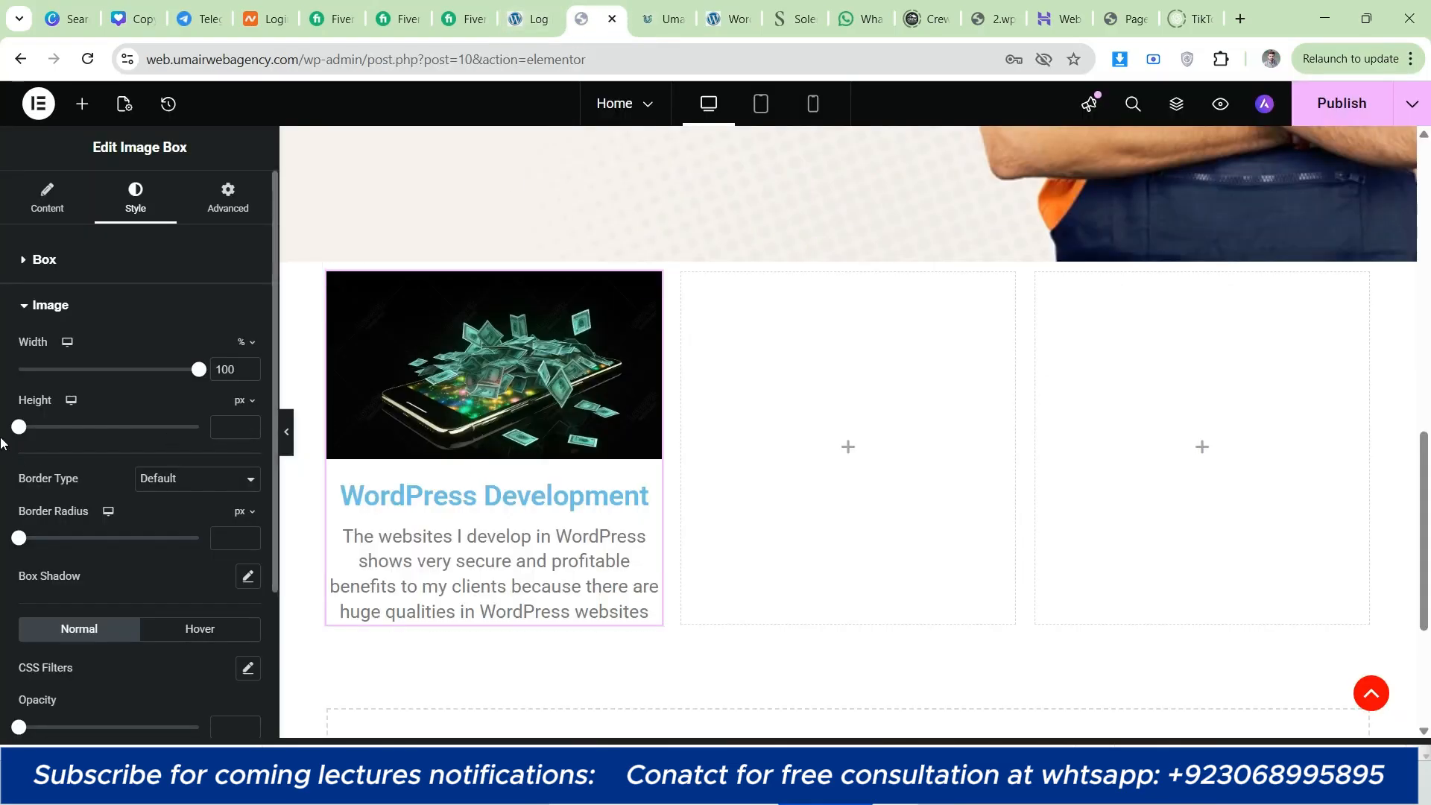
pyautogui.scroll(-3, 1, 408)
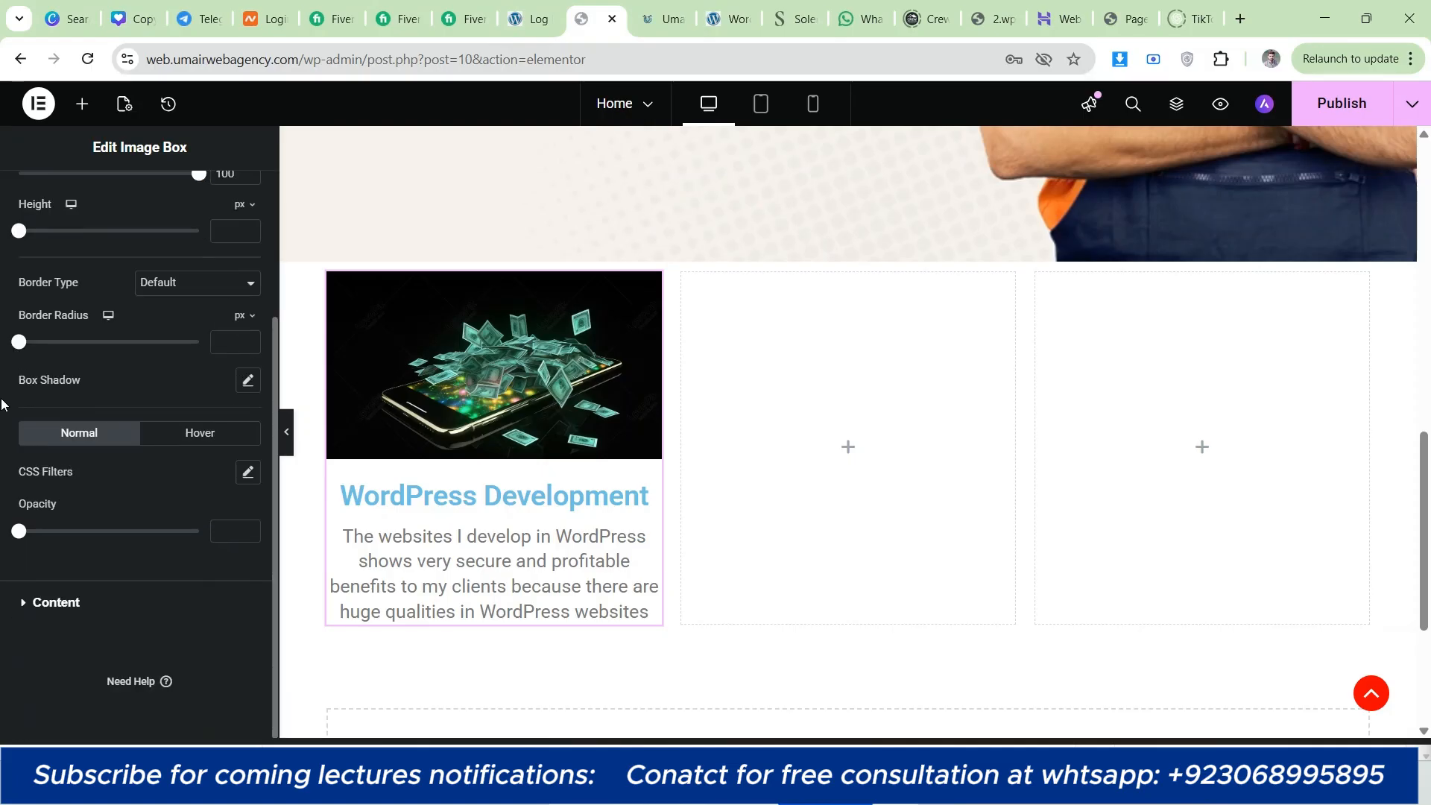
pyautogui.click(82, 578)
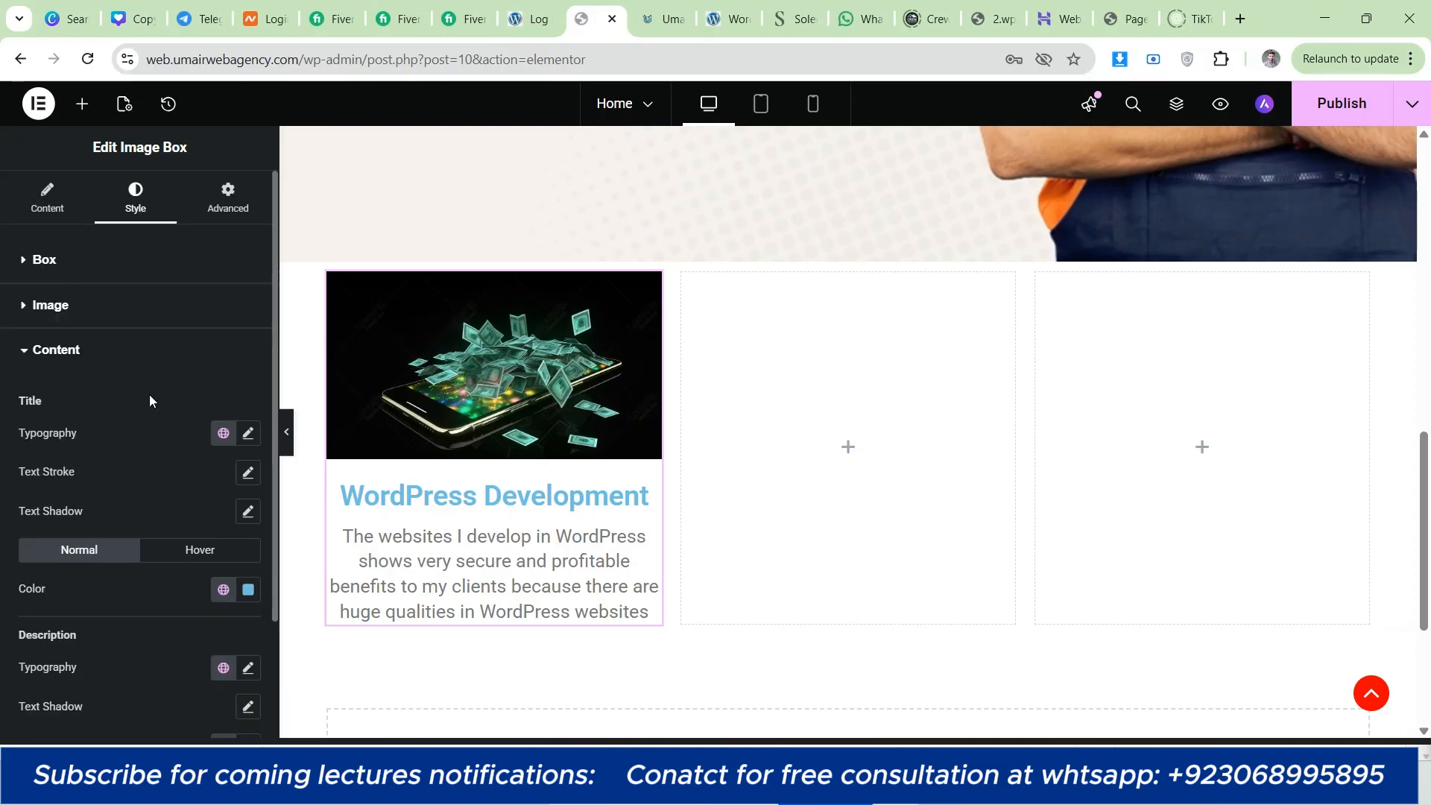
pyautogui.scroll(-2, 149, 395)
pyautogui.scroll(1, 141, 386)
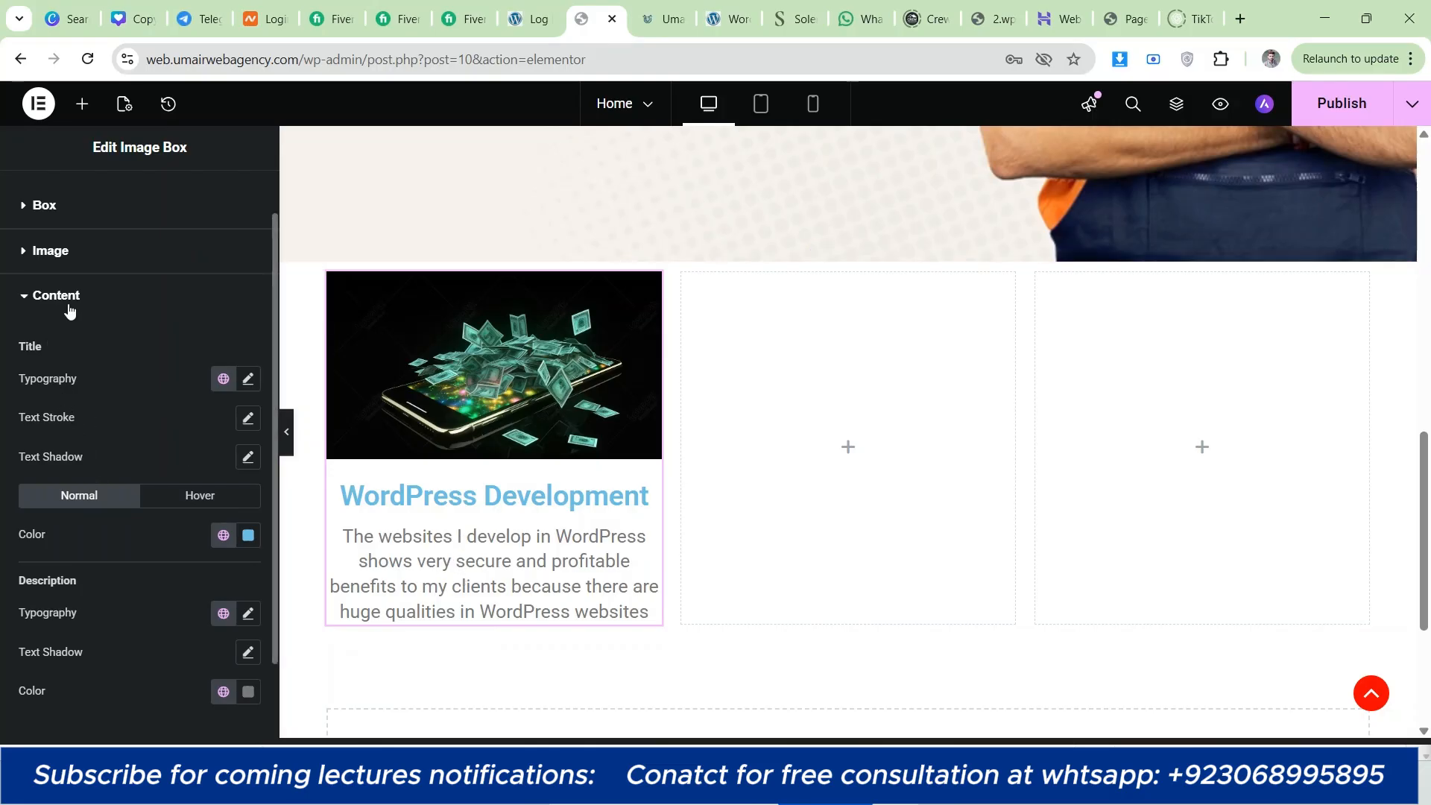
pyautogui.click(247, 380)
pyautogui.click(191, 466)
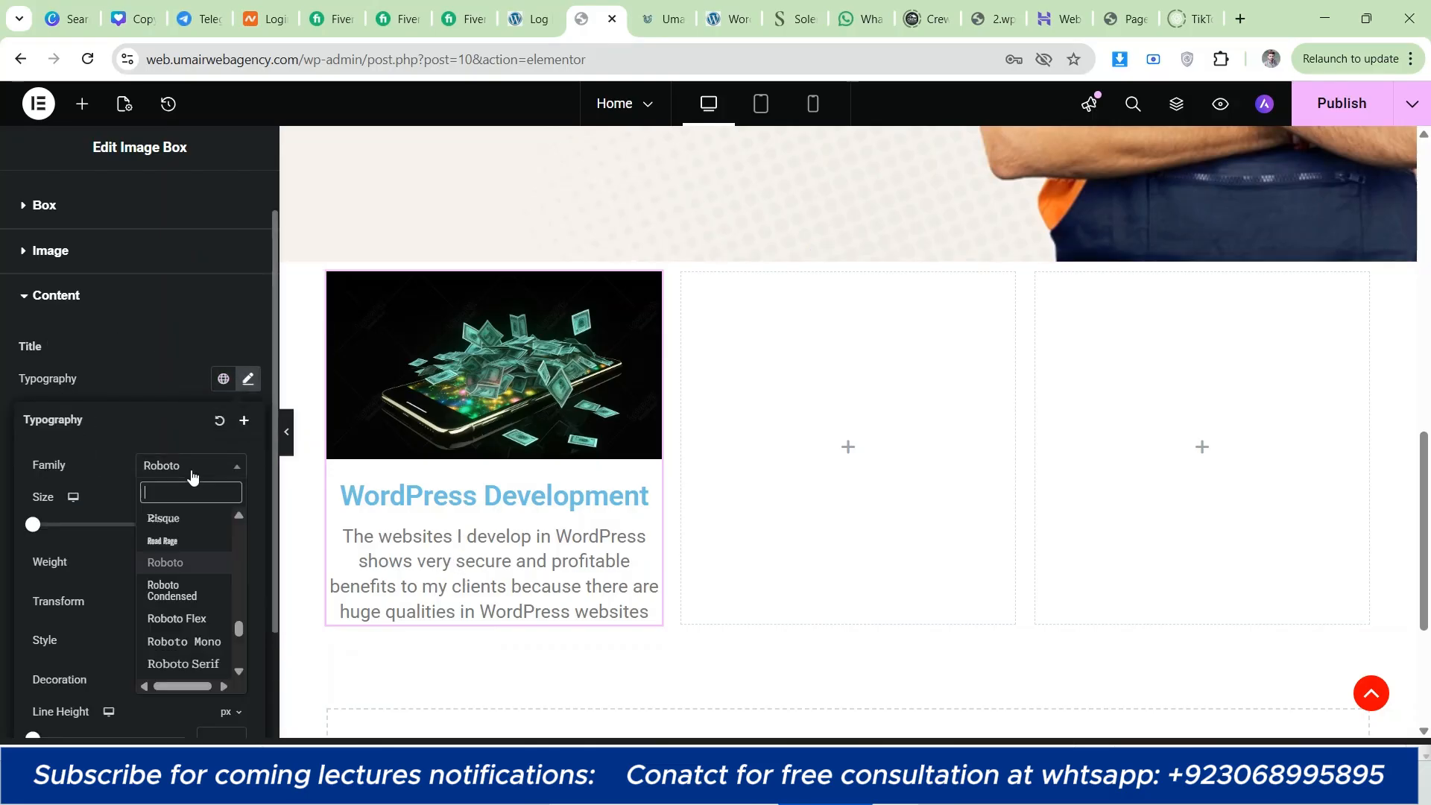
pyautogui.write('mont')
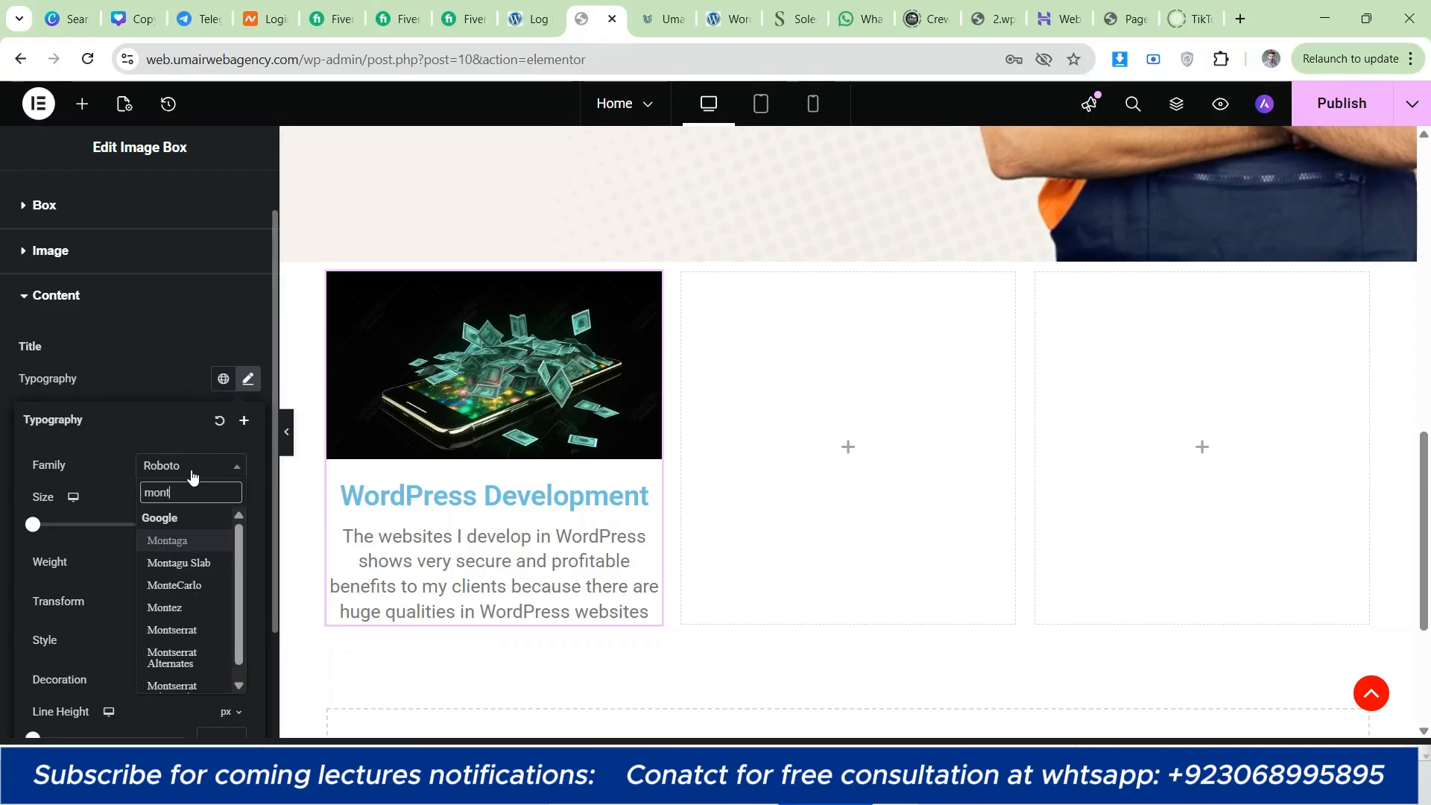
pyautogui.click(203, 634)
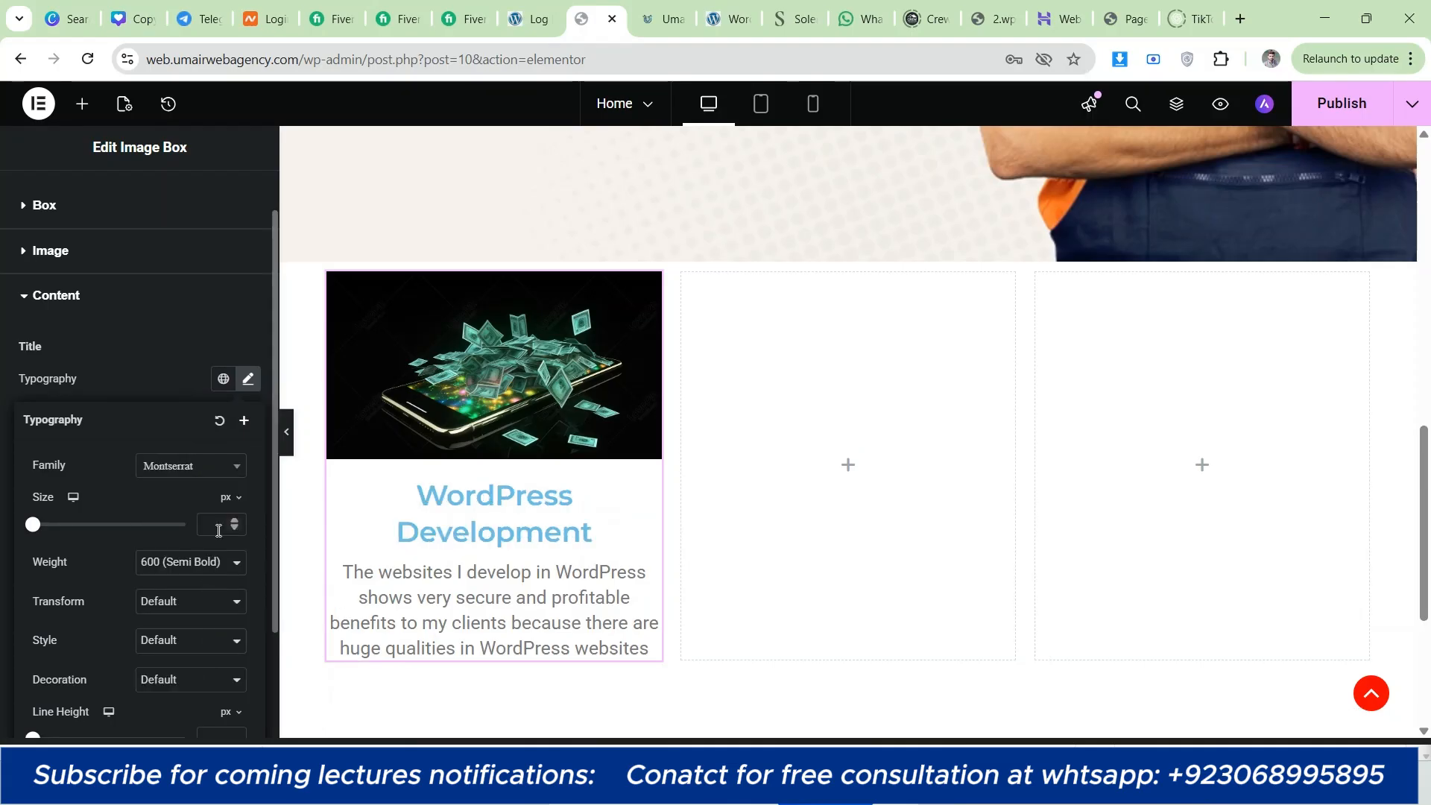
# Step: Set the image box title's font size to 28 px, weight to 500 (Medium) and line height to 35 px
pyautogui.write('28')
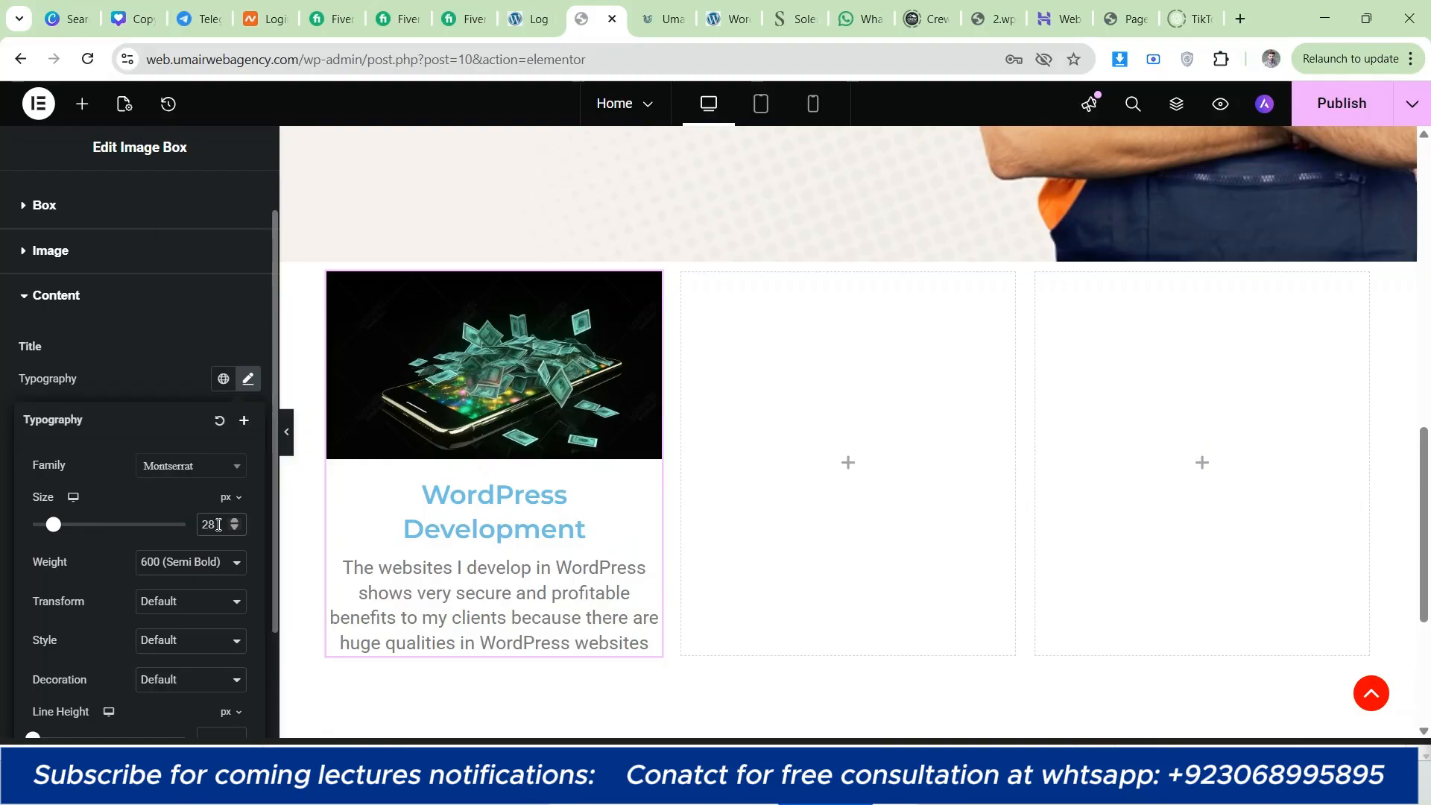
pyautogui.click(638, 12)
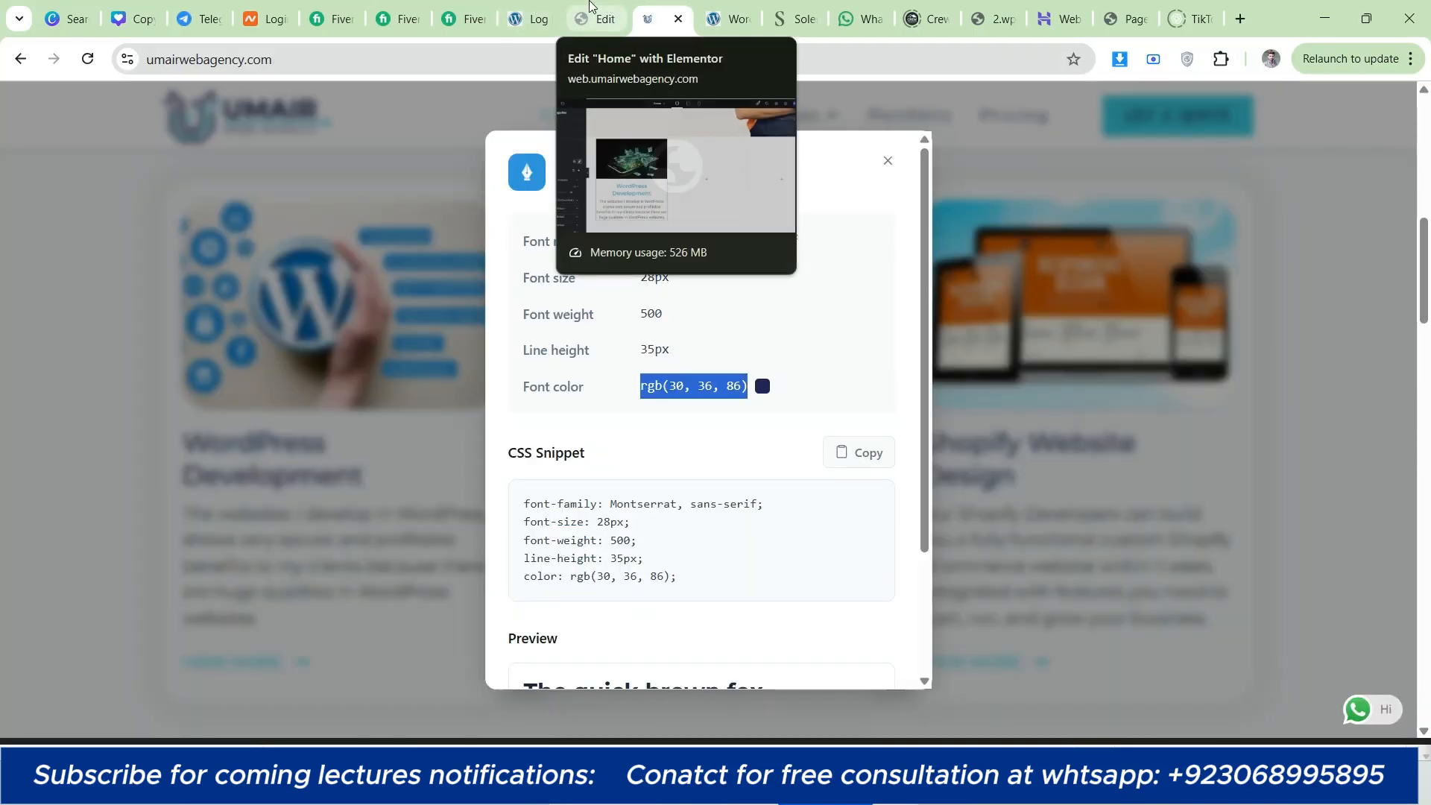
pyautogui.click(593, 18)
pyautogui.click(155, 570)
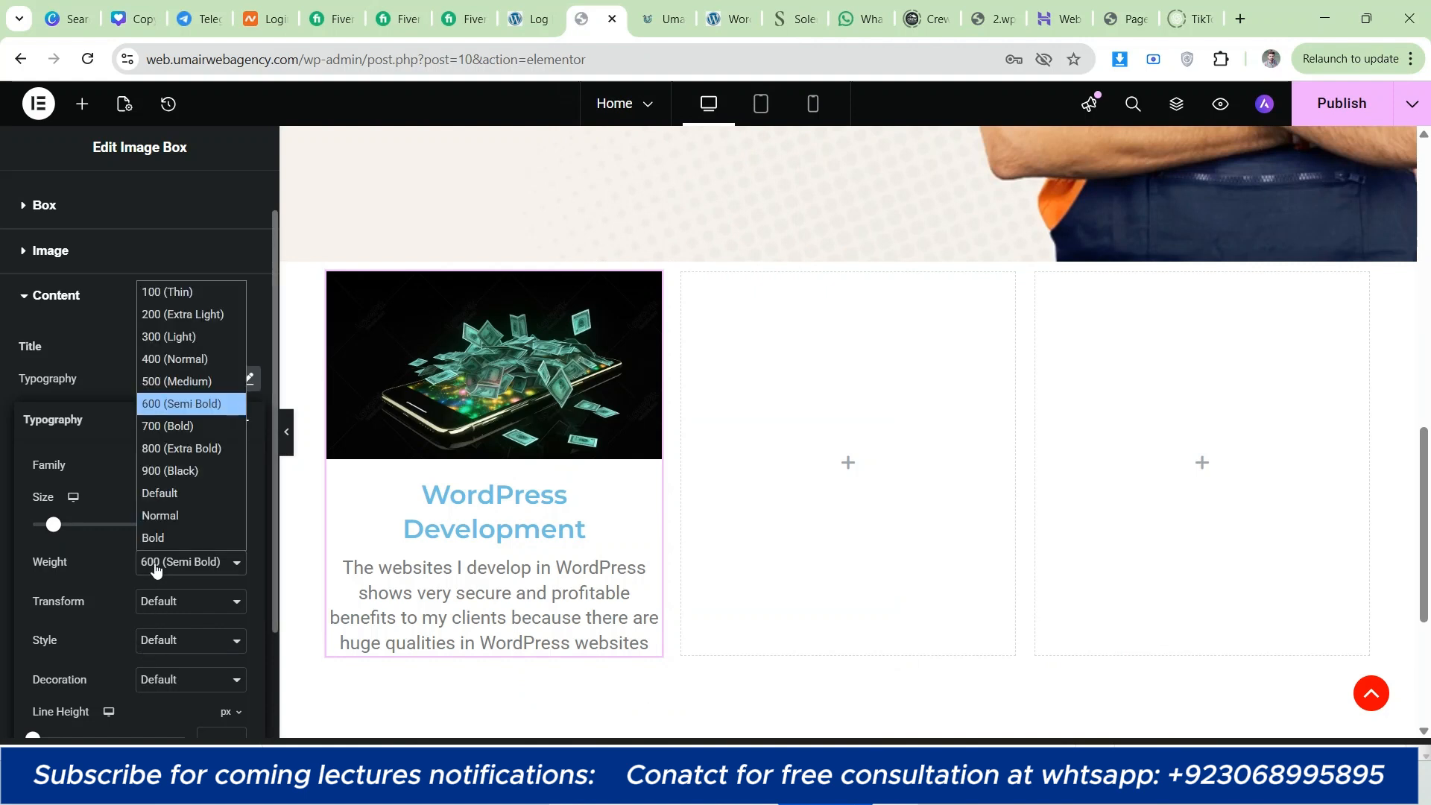
pyautogui.click(173, 380)
pyautogui.scroll(-1, 164, 540)
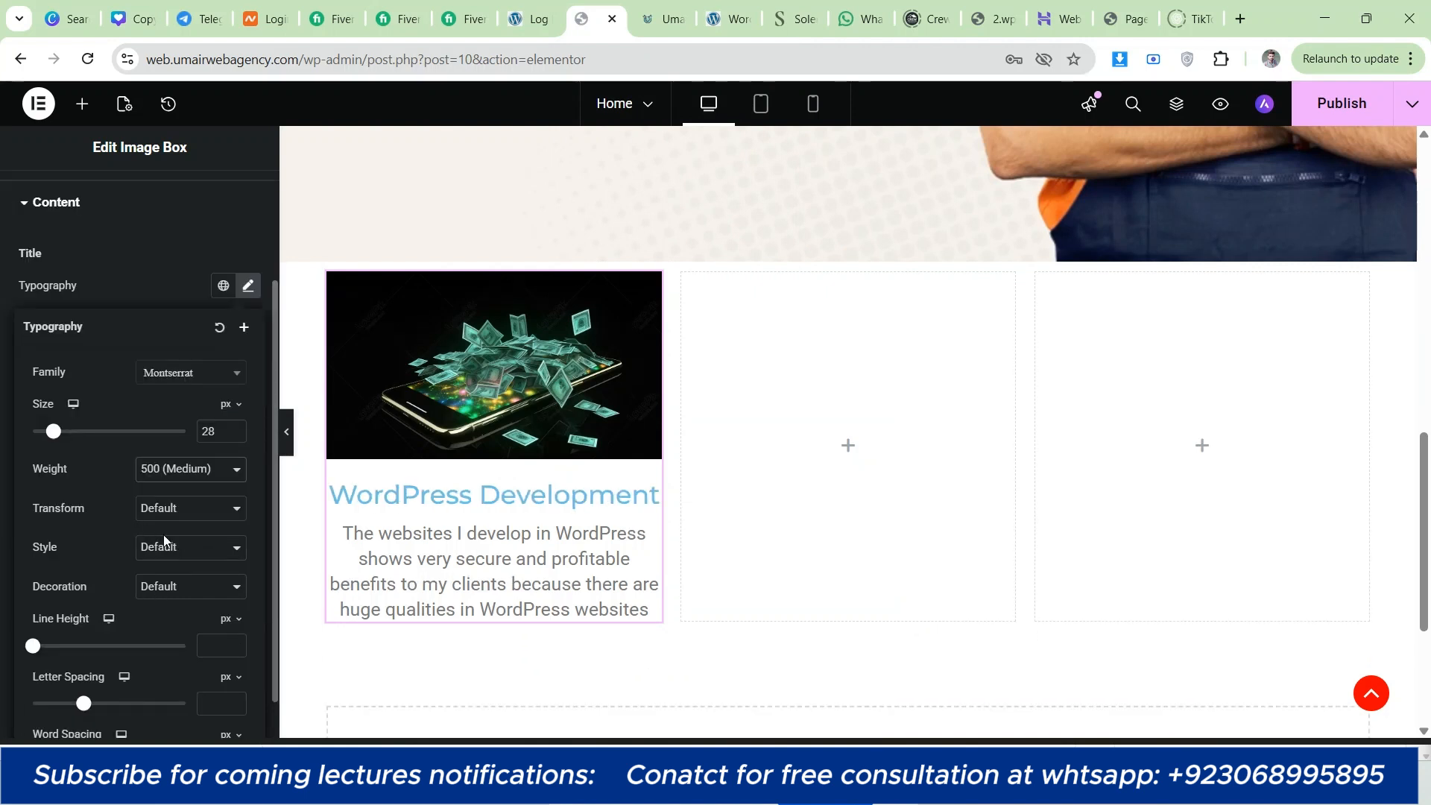
pyautogui.click(217, 639)
pyautogui.write('35')
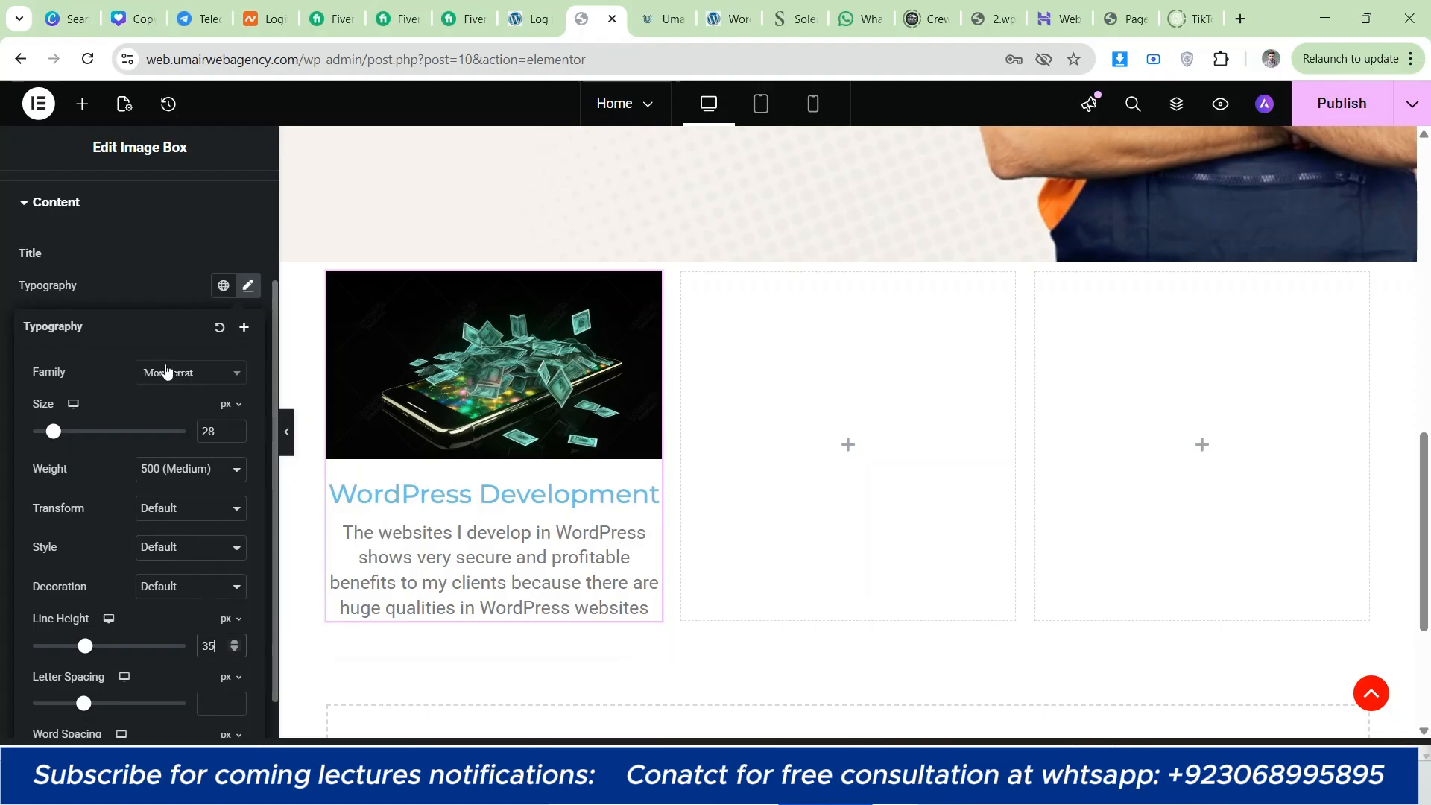
# Step: Set the image box's content alignment to Start
pyautogui.click(167, 288)
pyautogui.scroll(2, 167, 288)
pyautogui.click(165, 278)
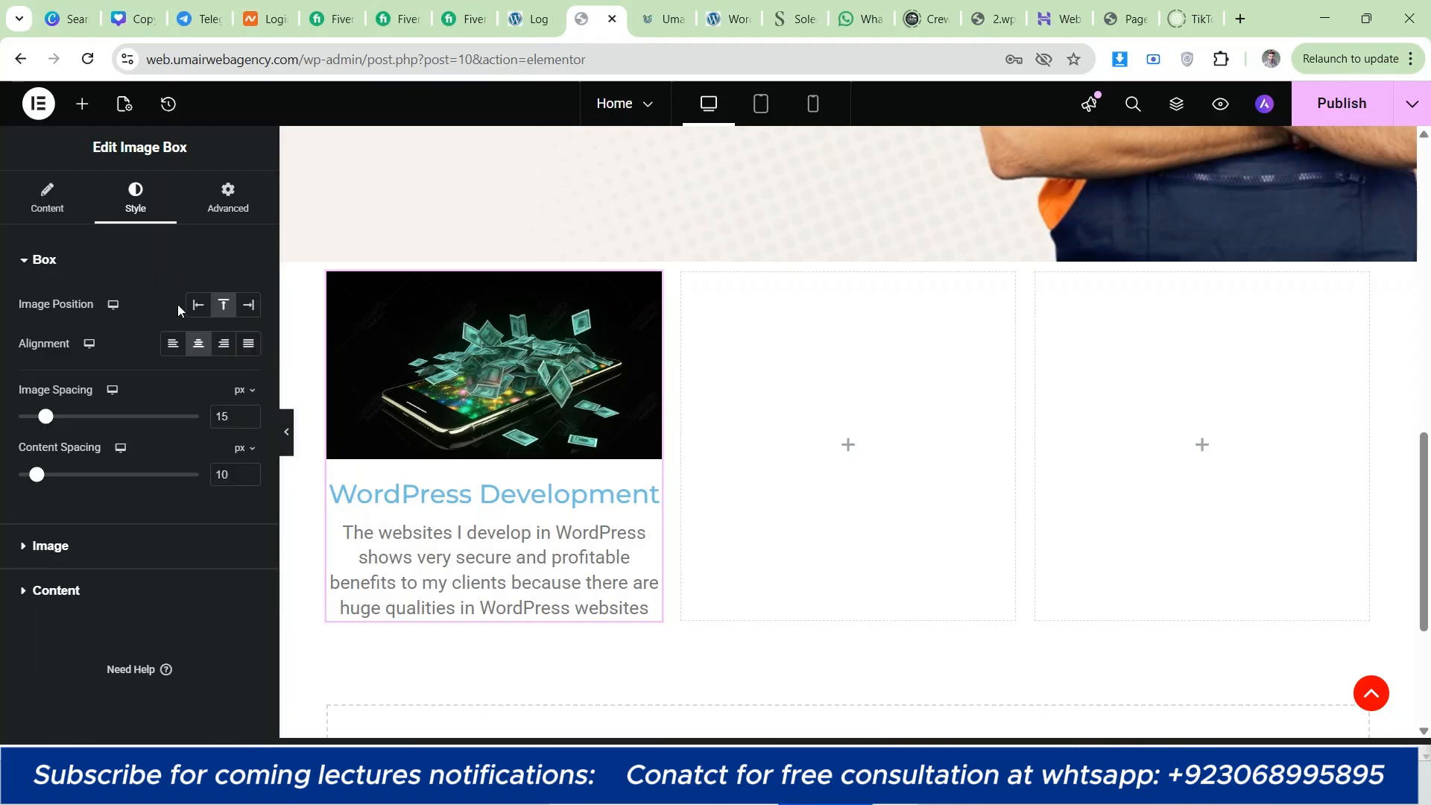
pyautogui.click(173, 345)
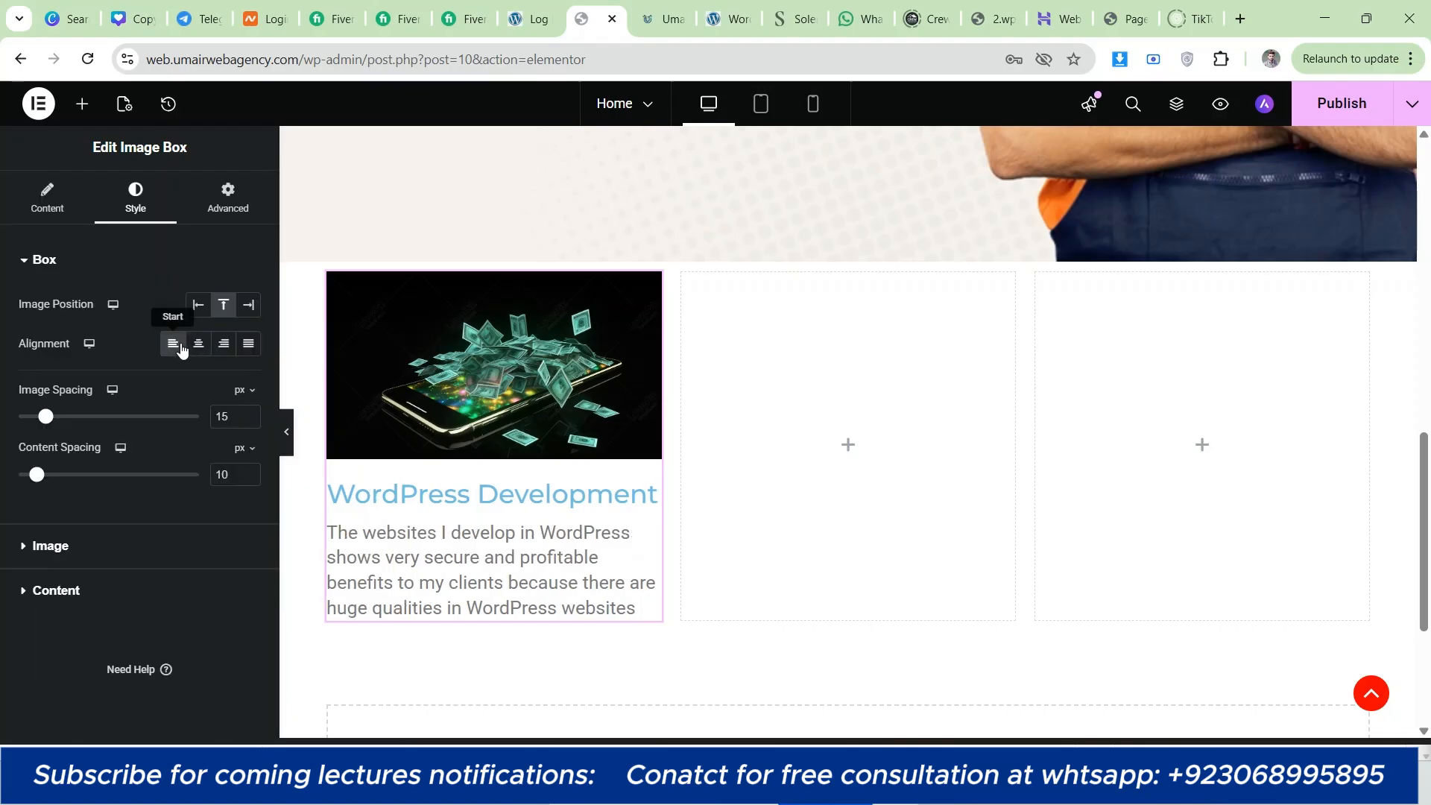
# Step: Apply the copied color rgb(30, 36, 86) as the image box title's normal color
pyautogui.click(141, 592)
pyautogui.scroll(-2, 179, 462)
pyautogui.click(249, 445)
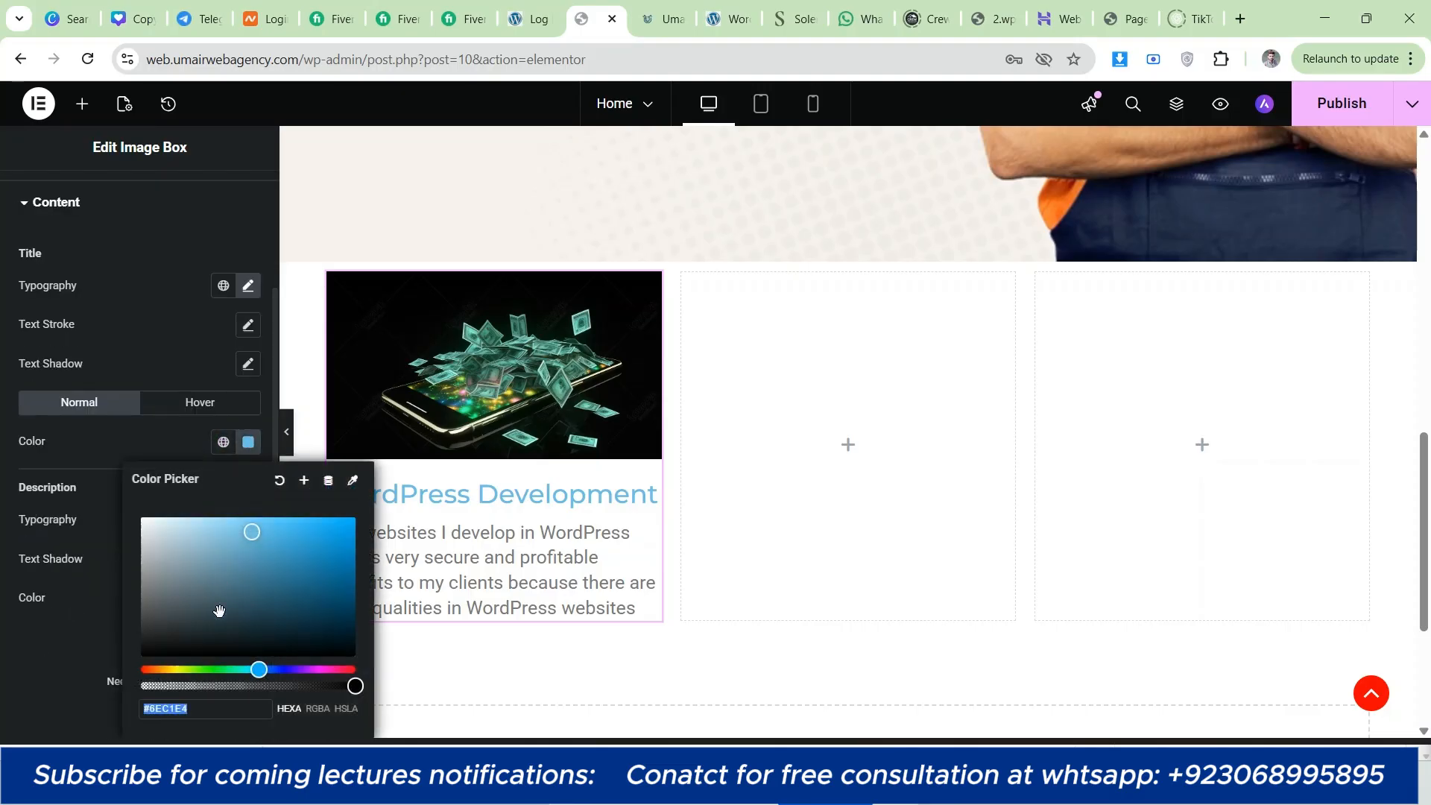
pyautogui.rightClick(219, 710)
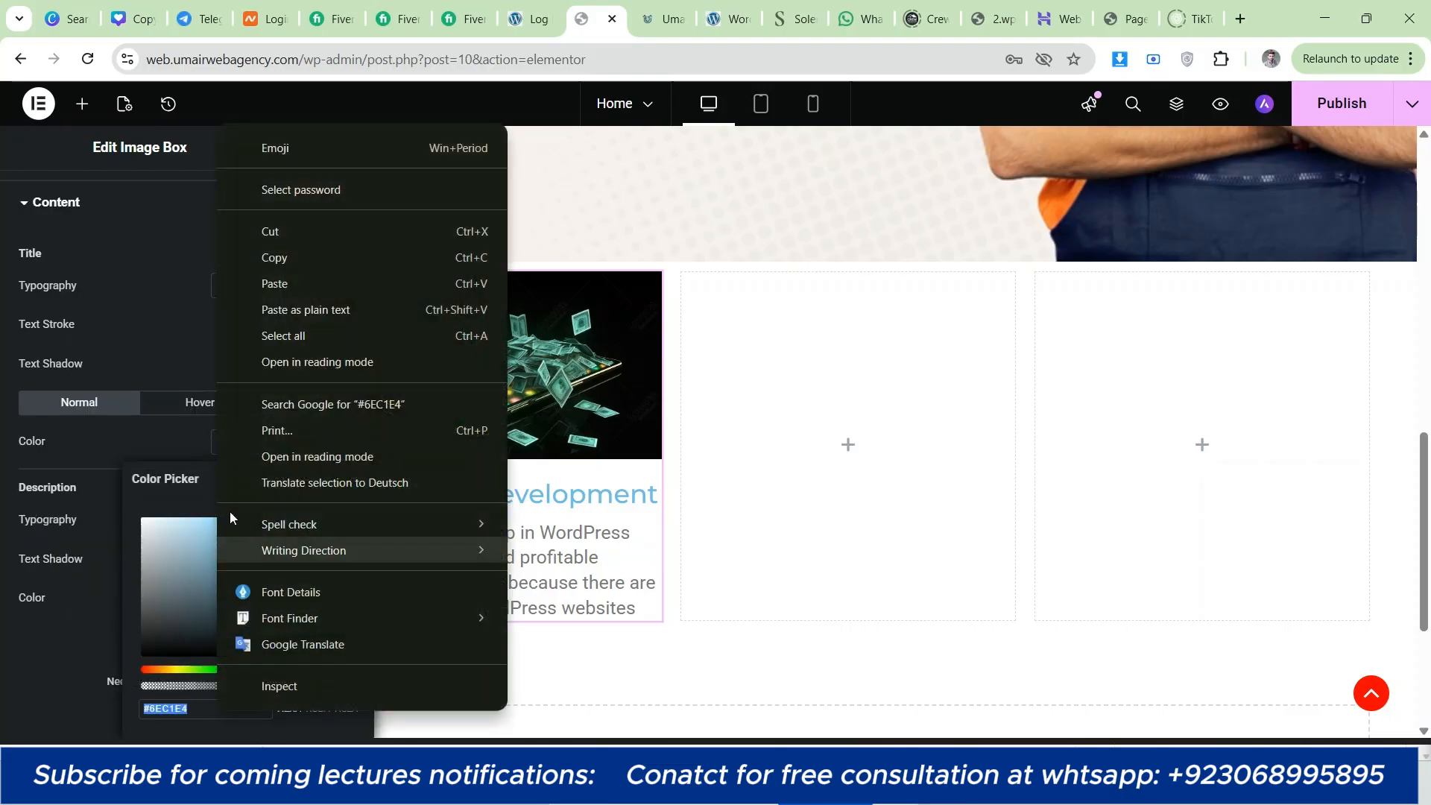
pyautogui.click(257, 281)
pyautogui.click(2, 415)
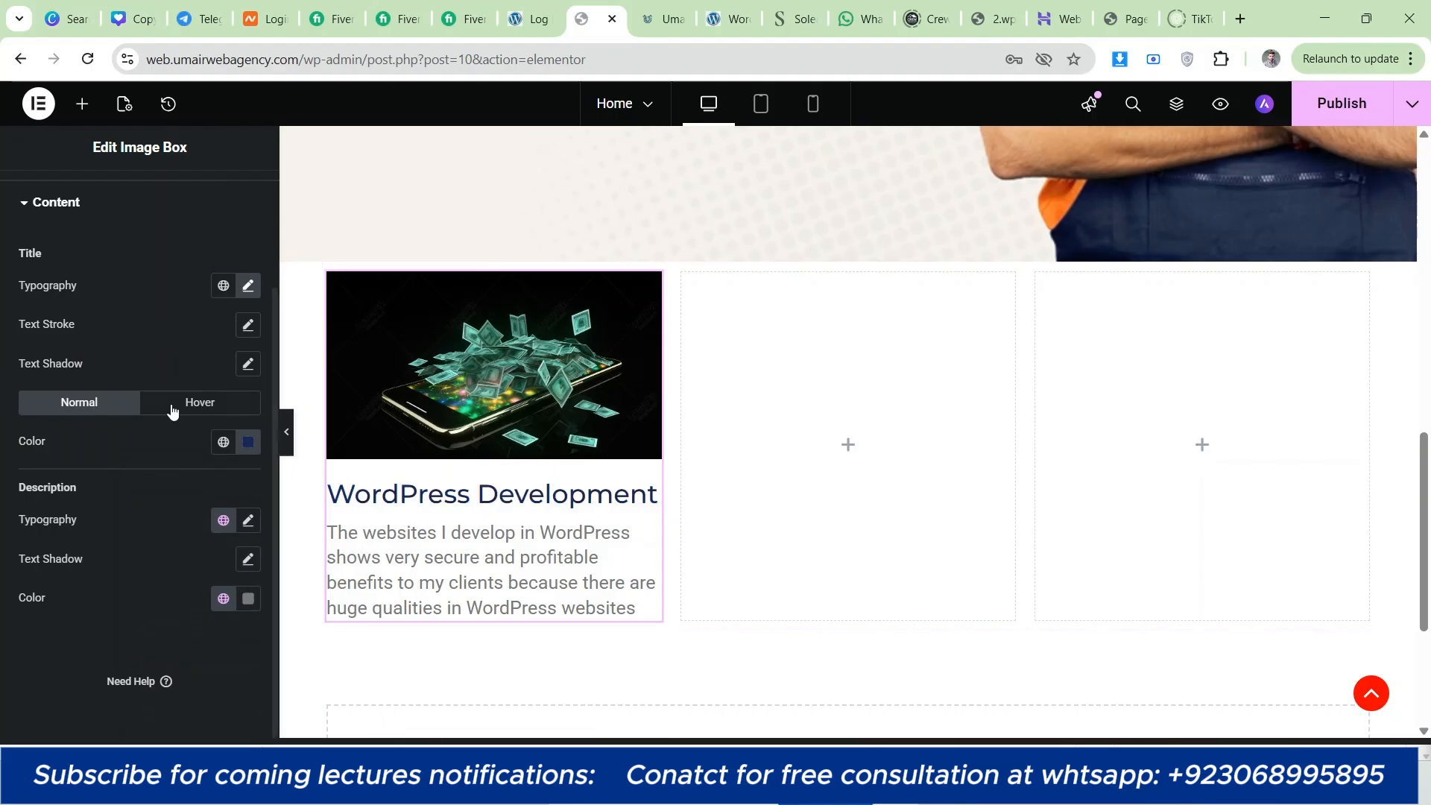
# Step: Apply the same copied color, rgb(30, 36, 86), to the title's hover state
pyautogui.click(200, 403)
pyautogui.click(247, 446)
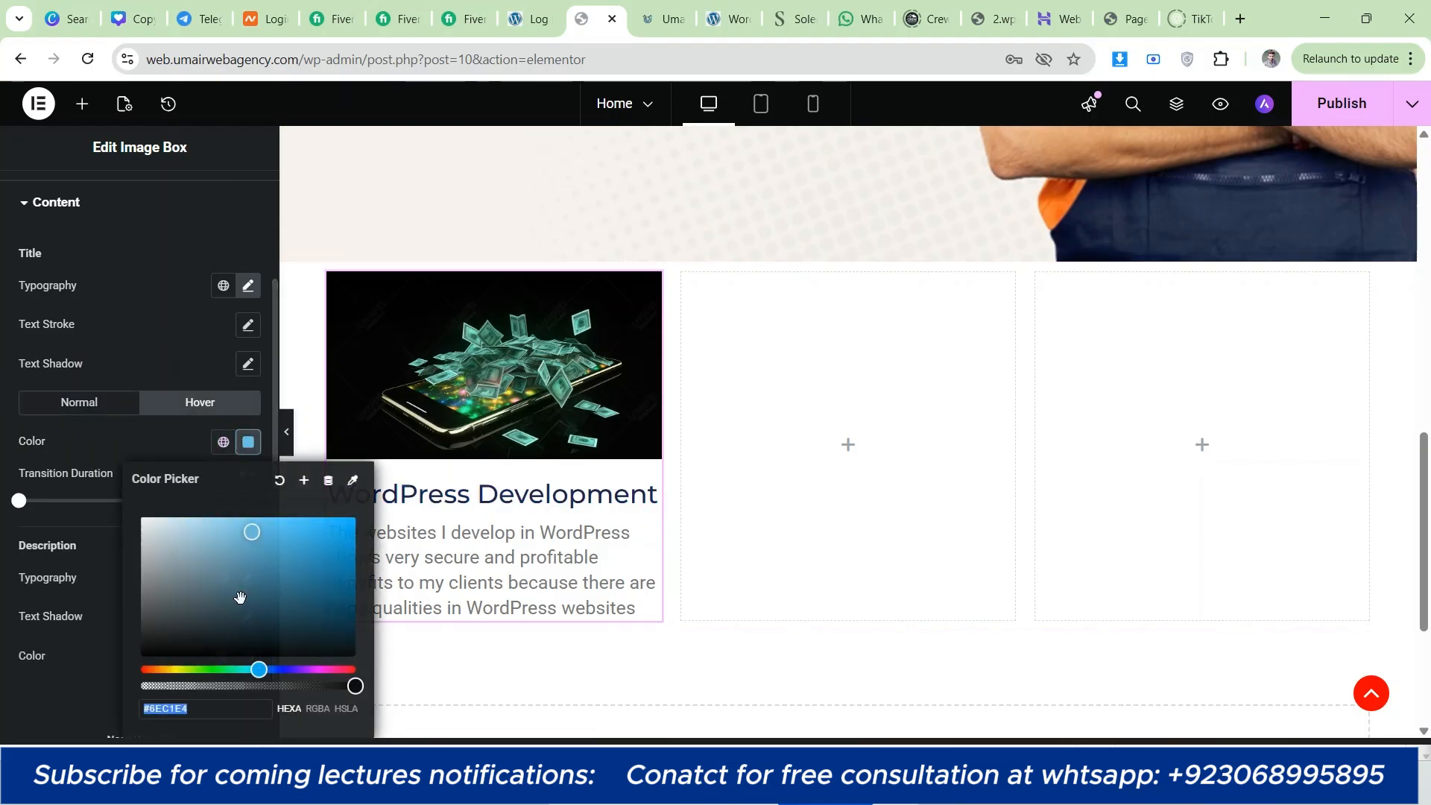
pyautogui.rightClick(240, 708)
pyautogui.click(288, 291)
pyautogui.click(433, 498)
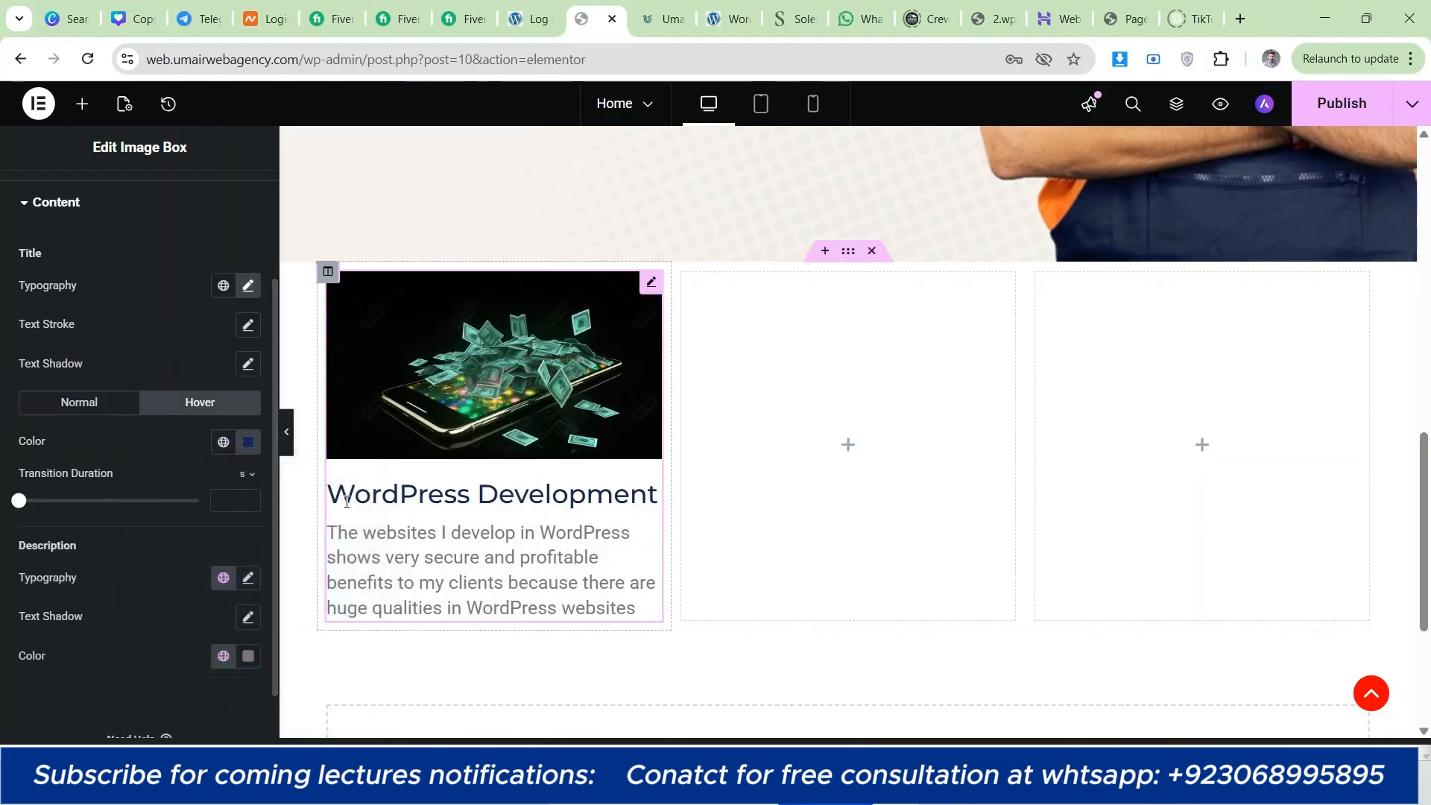
# Step: On umairwebagency.com, inspect the WordPress Development card's description with Font Picker and copy its font color, rgb(58, 58, 58)
pyautogui.click(660, 18)
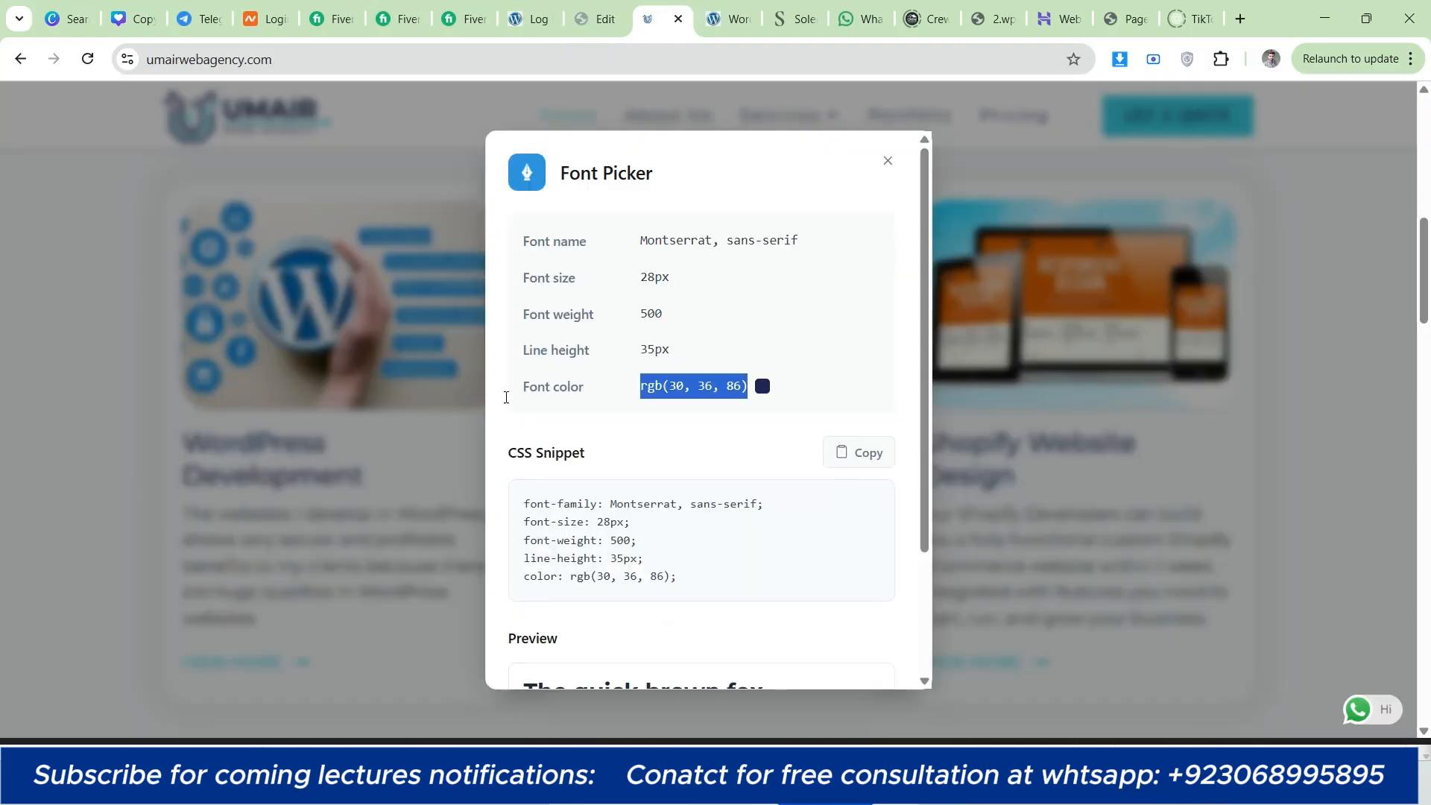
pyautogui.click(886, 163)
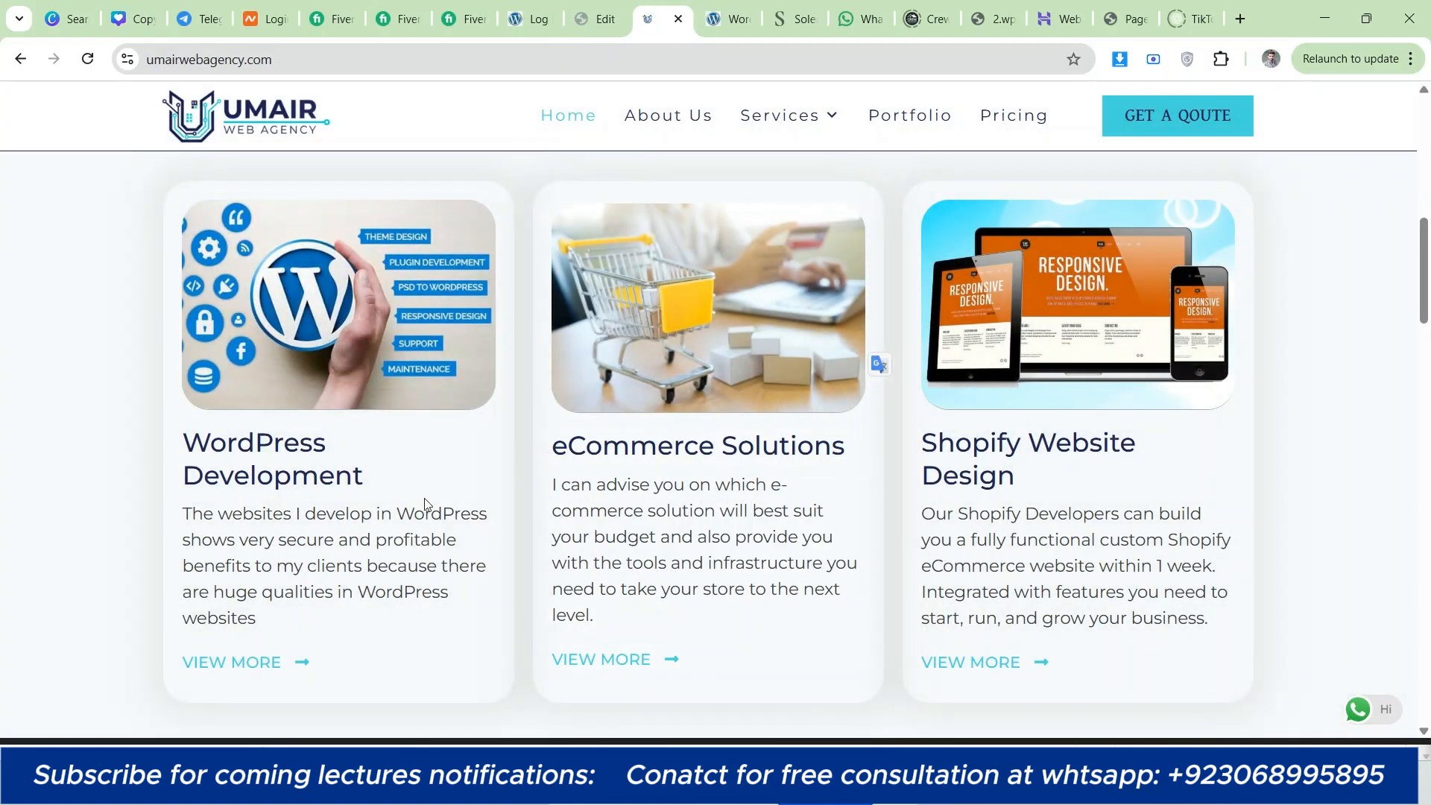
pyautogui.rightClick(339, 567)
pyautogui.click(432, 447)
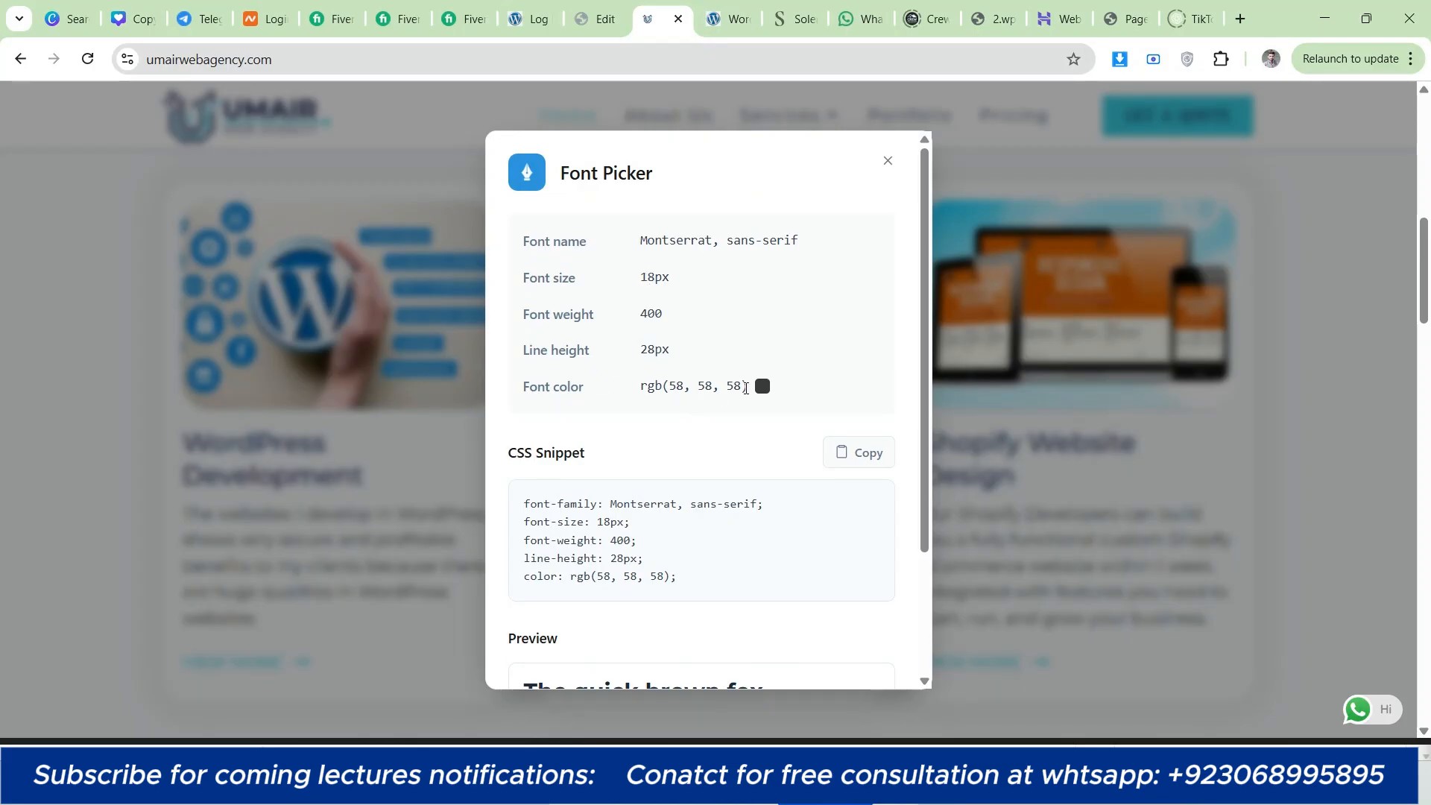
pyautogui.moveTo(745, 388); pyautogui.dragTo(637, 373)
pyautogui.rightClick(681, 393)
pyautogui.click(718, 413)
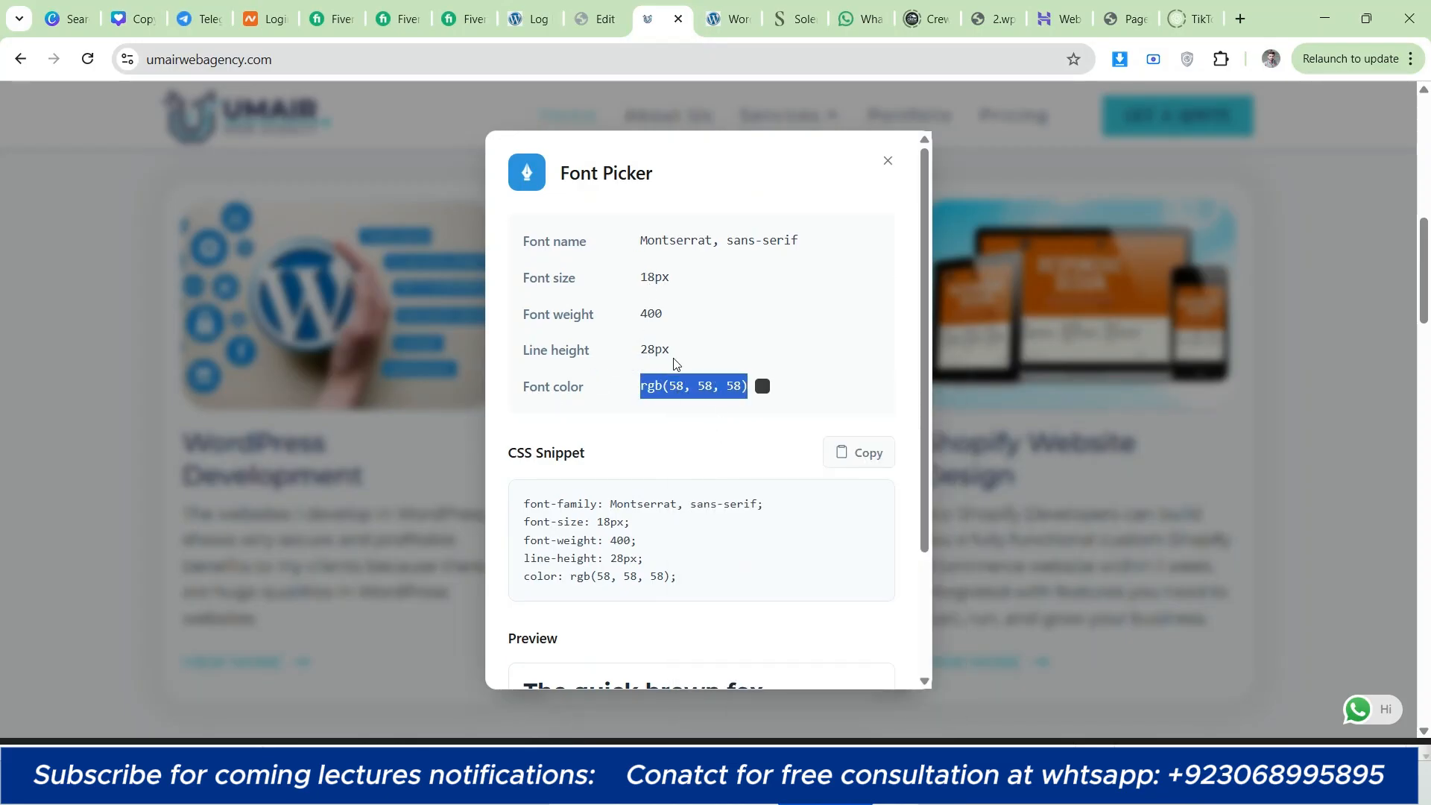
# Step: Return to the page editor and set the description's typography to Montserrat, 18 px size and 28 px line height
pyautogui.click(604, 21)
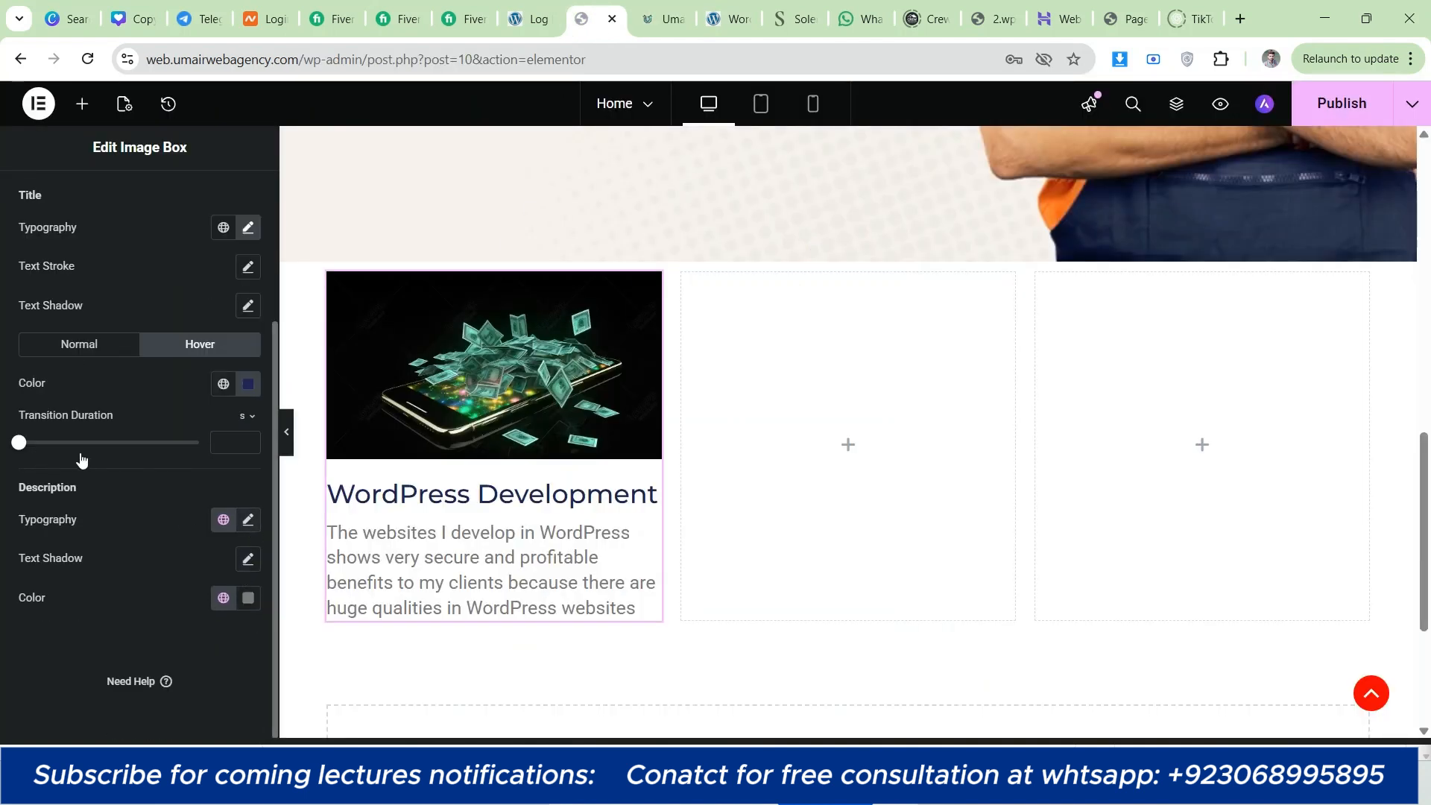
pyautogui.click(248, 520)
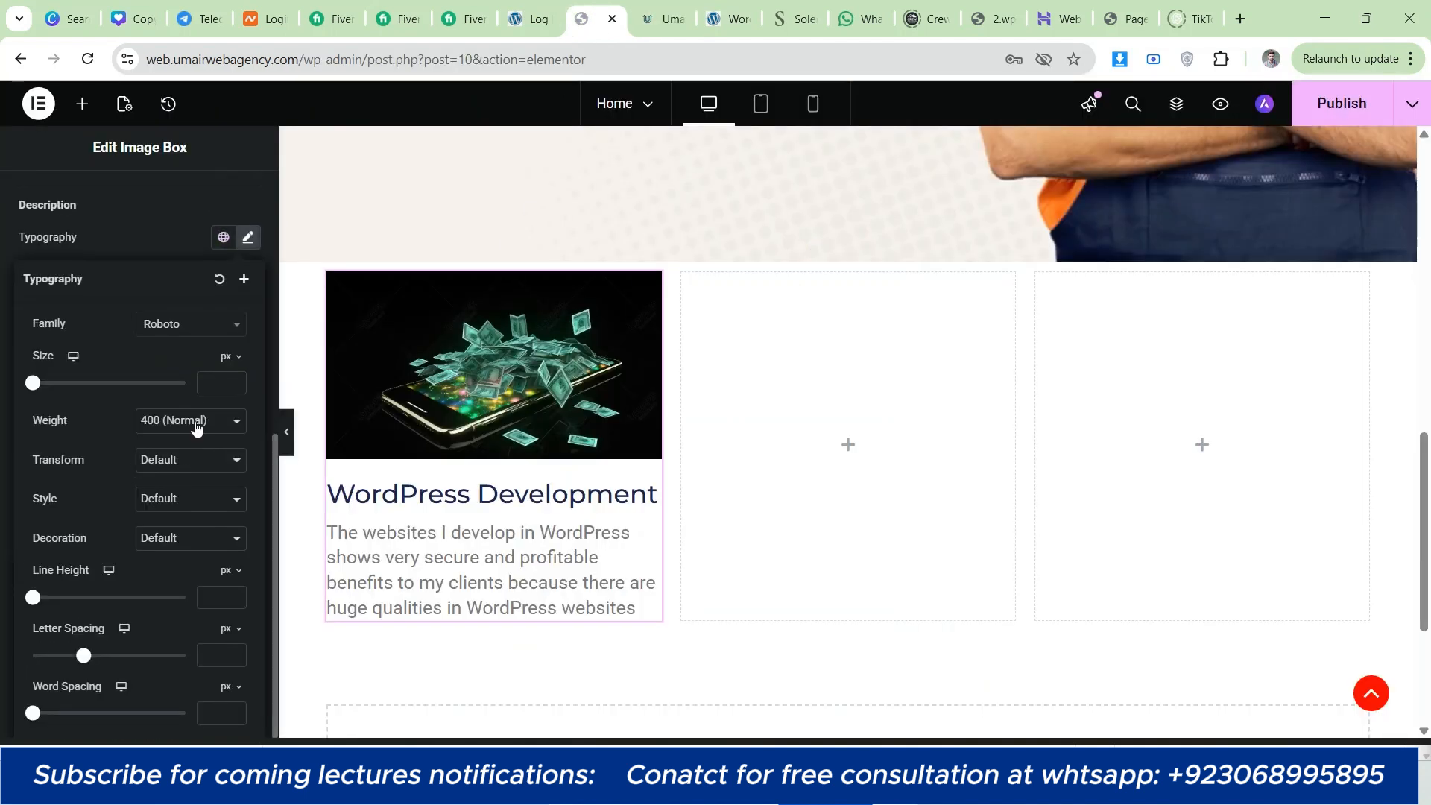
pyautogui.click(209, 382)
pyautogui.write('16')
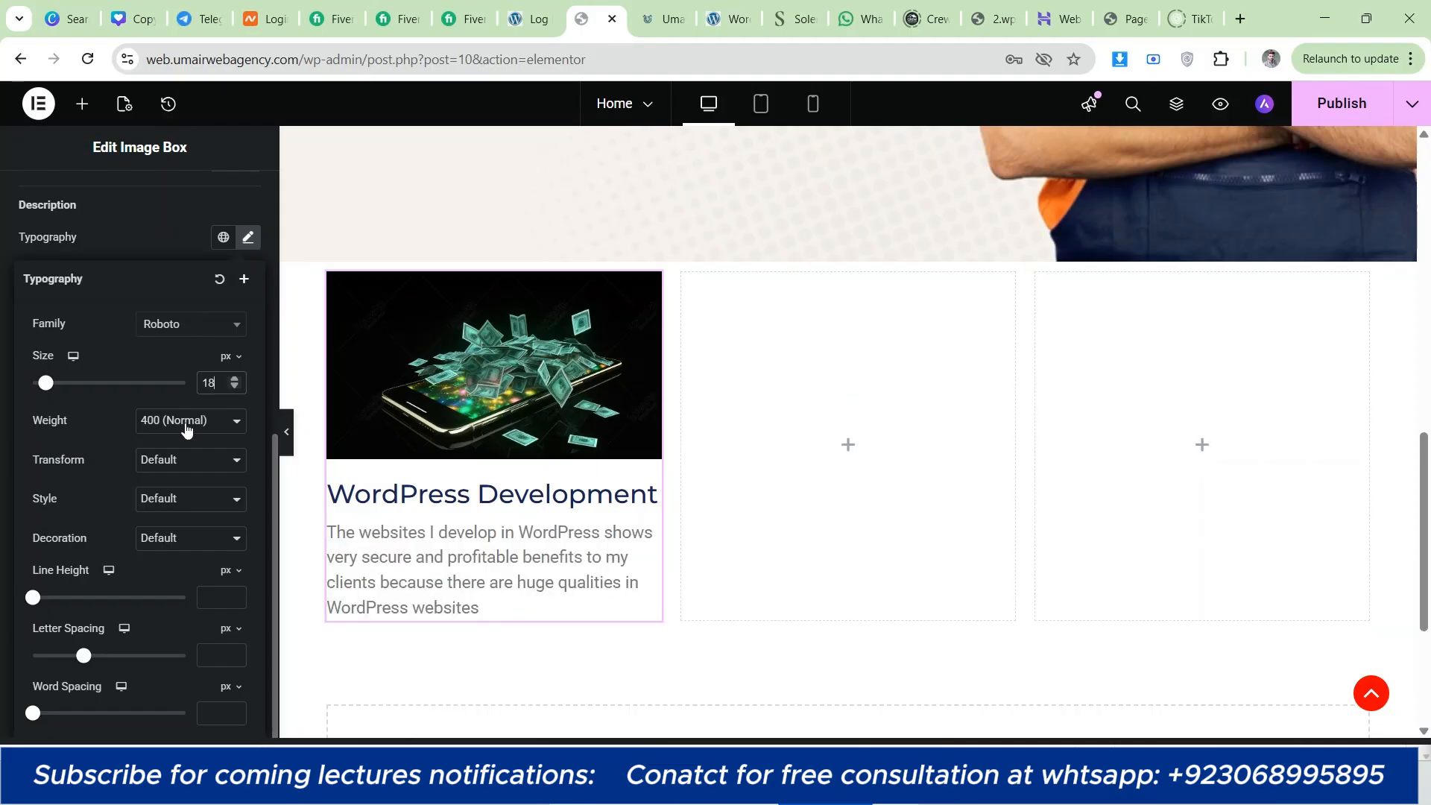
pyautogui.click(183, 325)
pyautogui.write('mont')
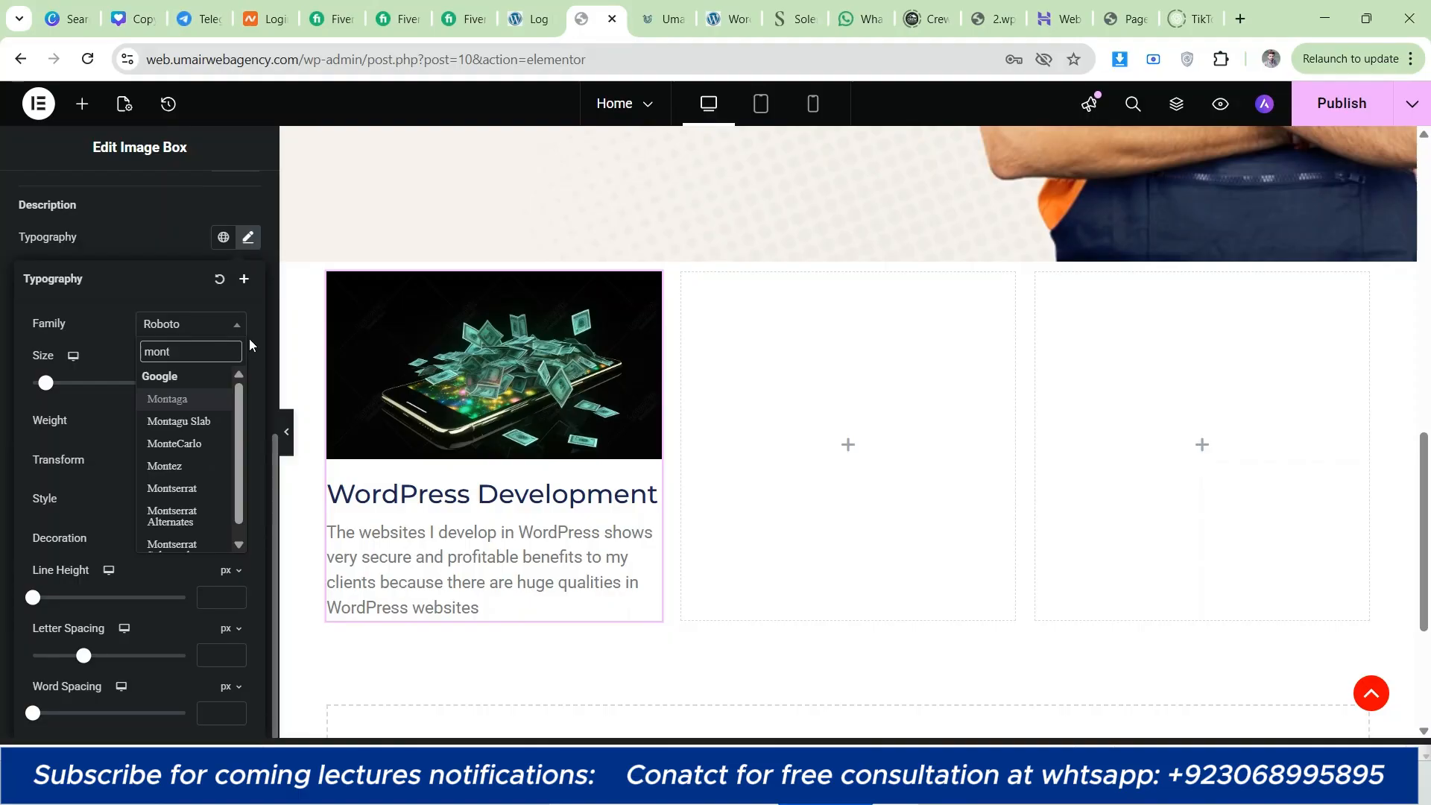
pyautogui.click(182, 487)
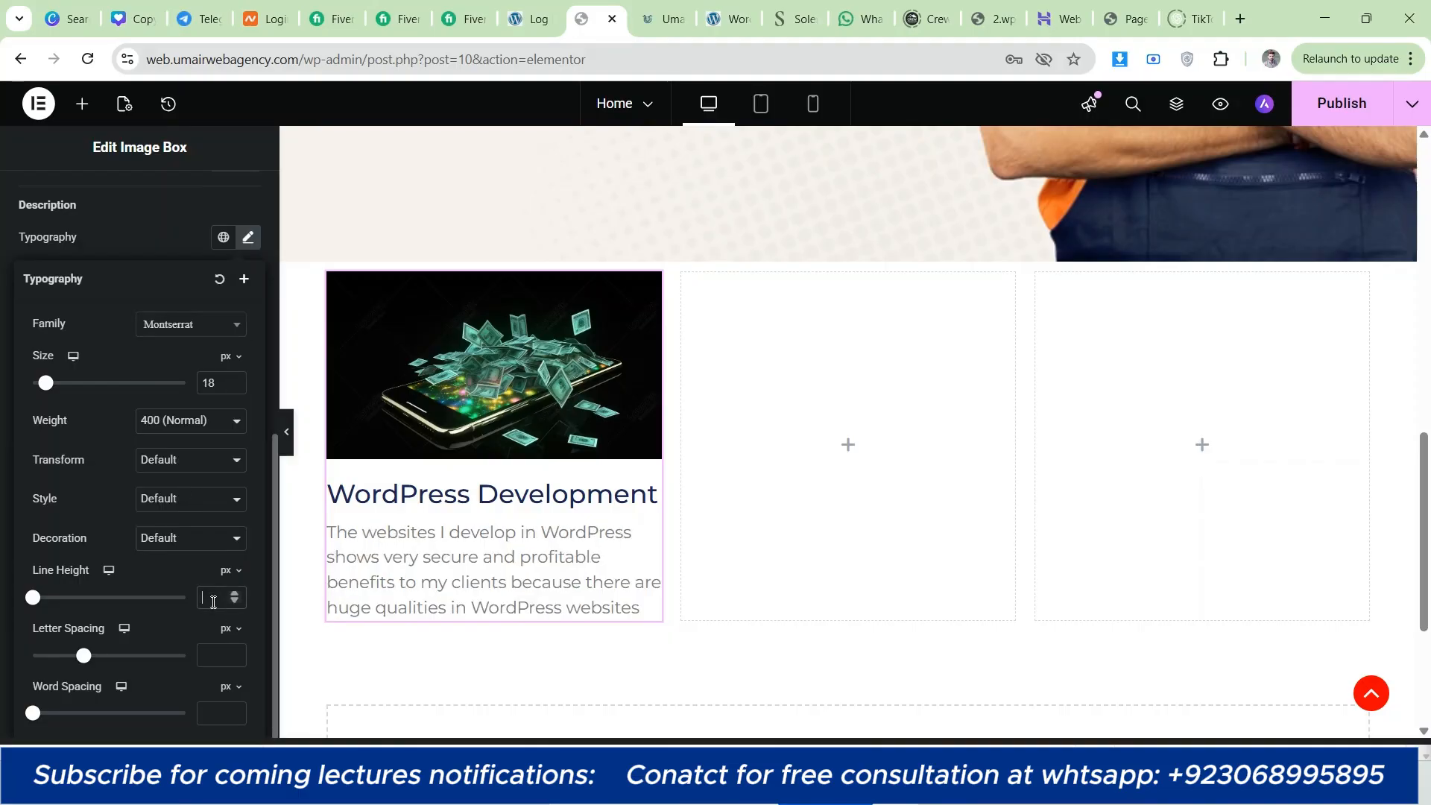
pyautogui.click(214, 601)
pyautogui.write('28')
pyautogui.click(2, 396)
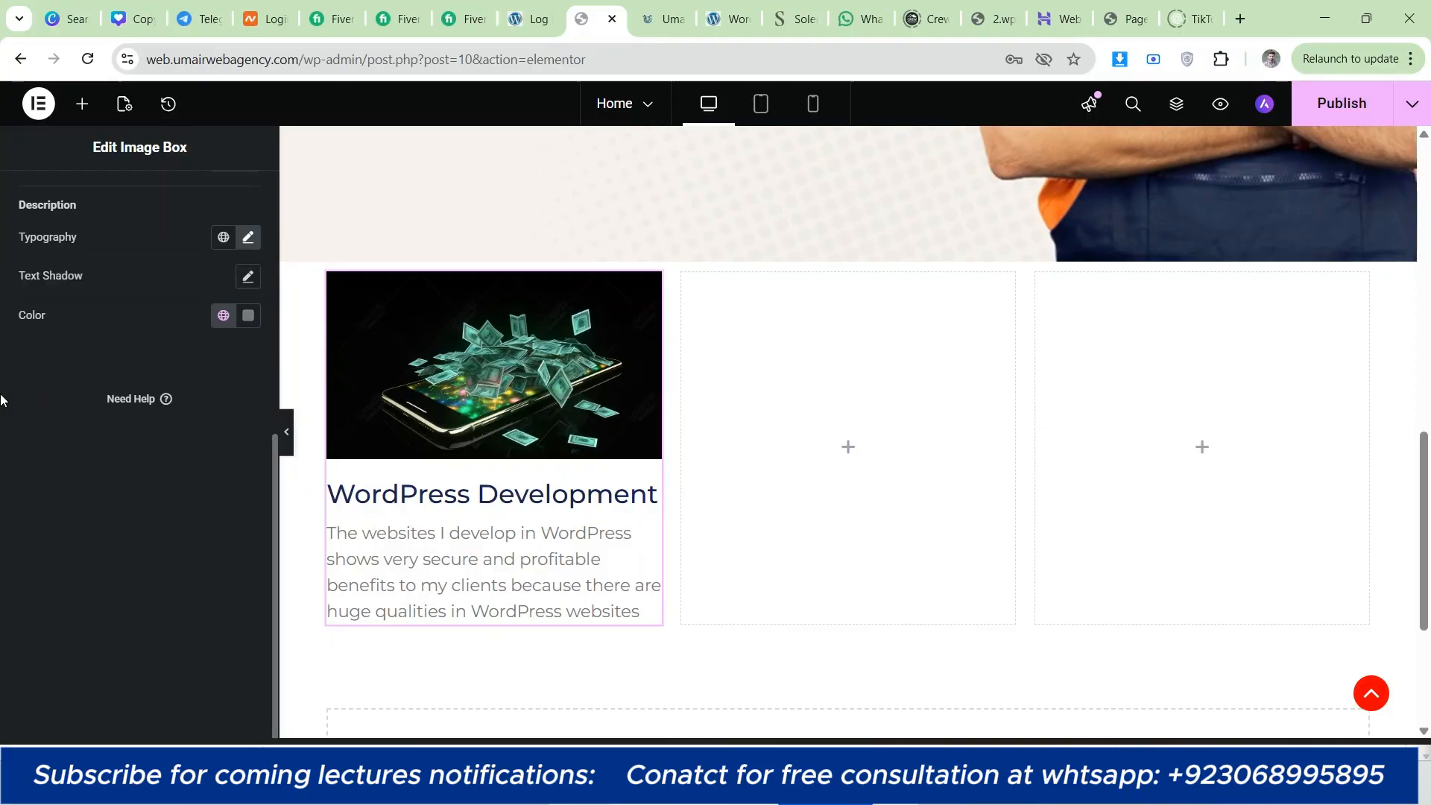
# Step: Apply the copied color rgb(58, 58, 58) to the image box description
pyautogui.click(249, 315)
pyautogui.rightClick(205, 549)
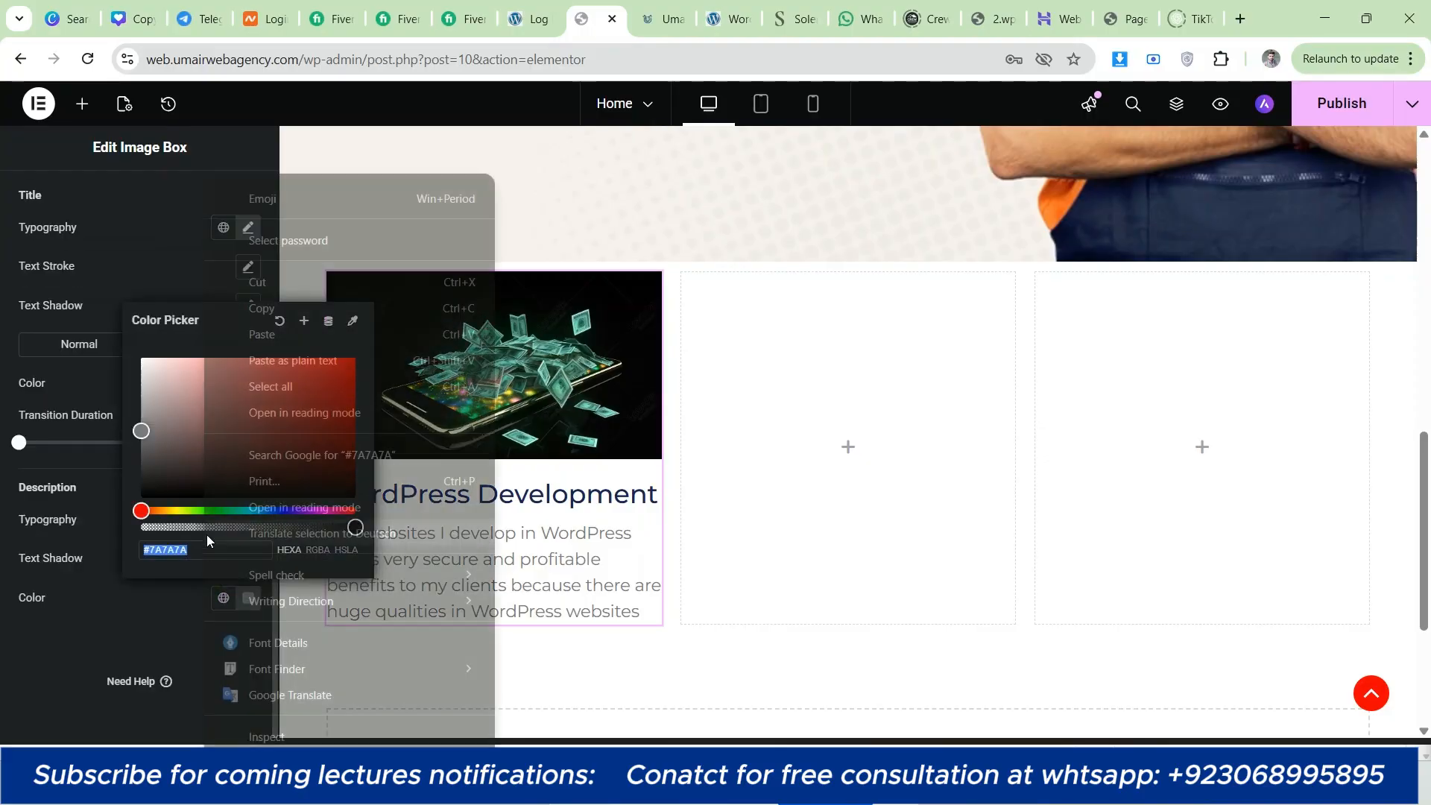
pyautogui.click(259, 336)
pyautogui.click(20, 566)
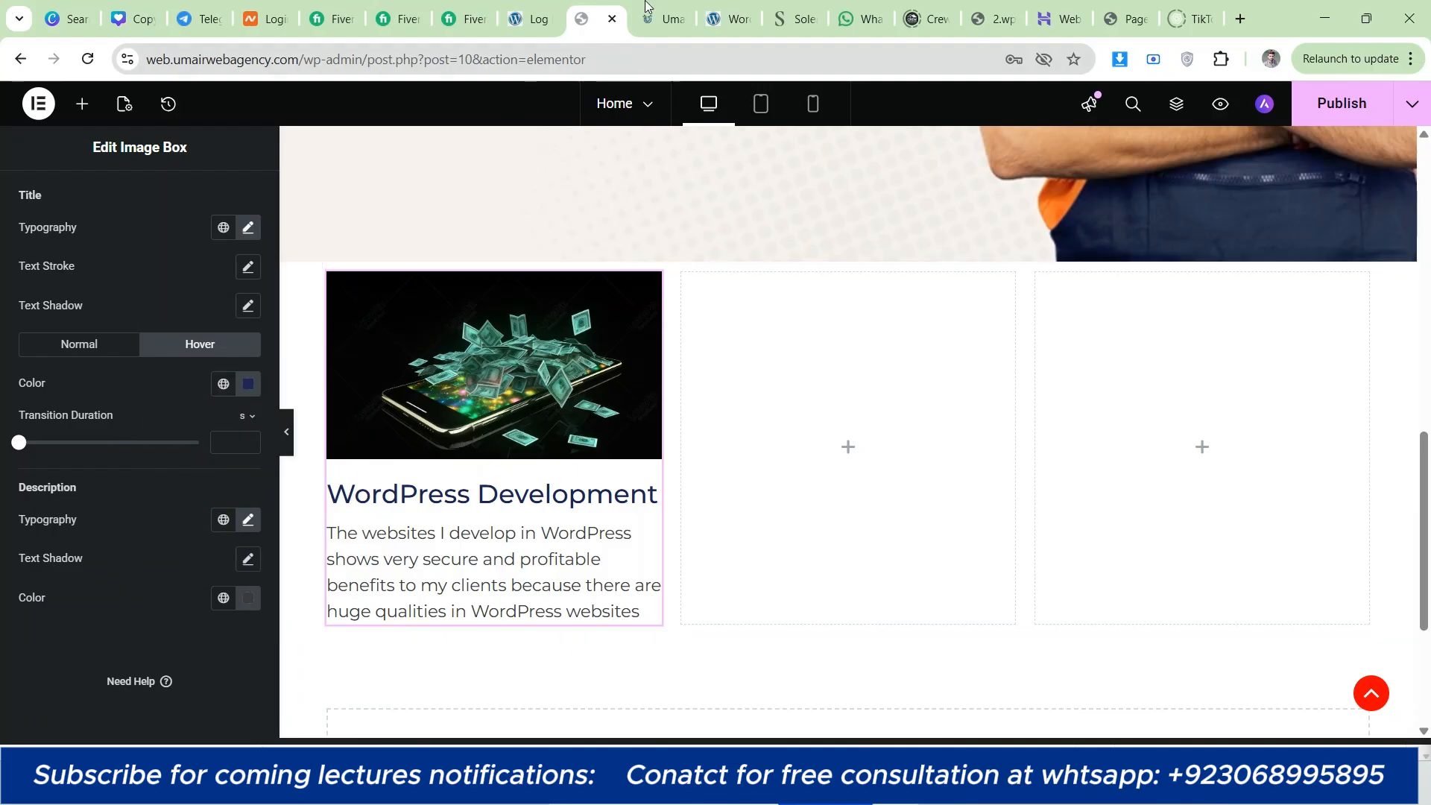
# Step: Check the service card images on umairwebagency.com, return to the page editor and set the image's border radius to 20 px
pyautogui.hotkey('ctrl', 'Tab')
pyautogui.click(888, 160)
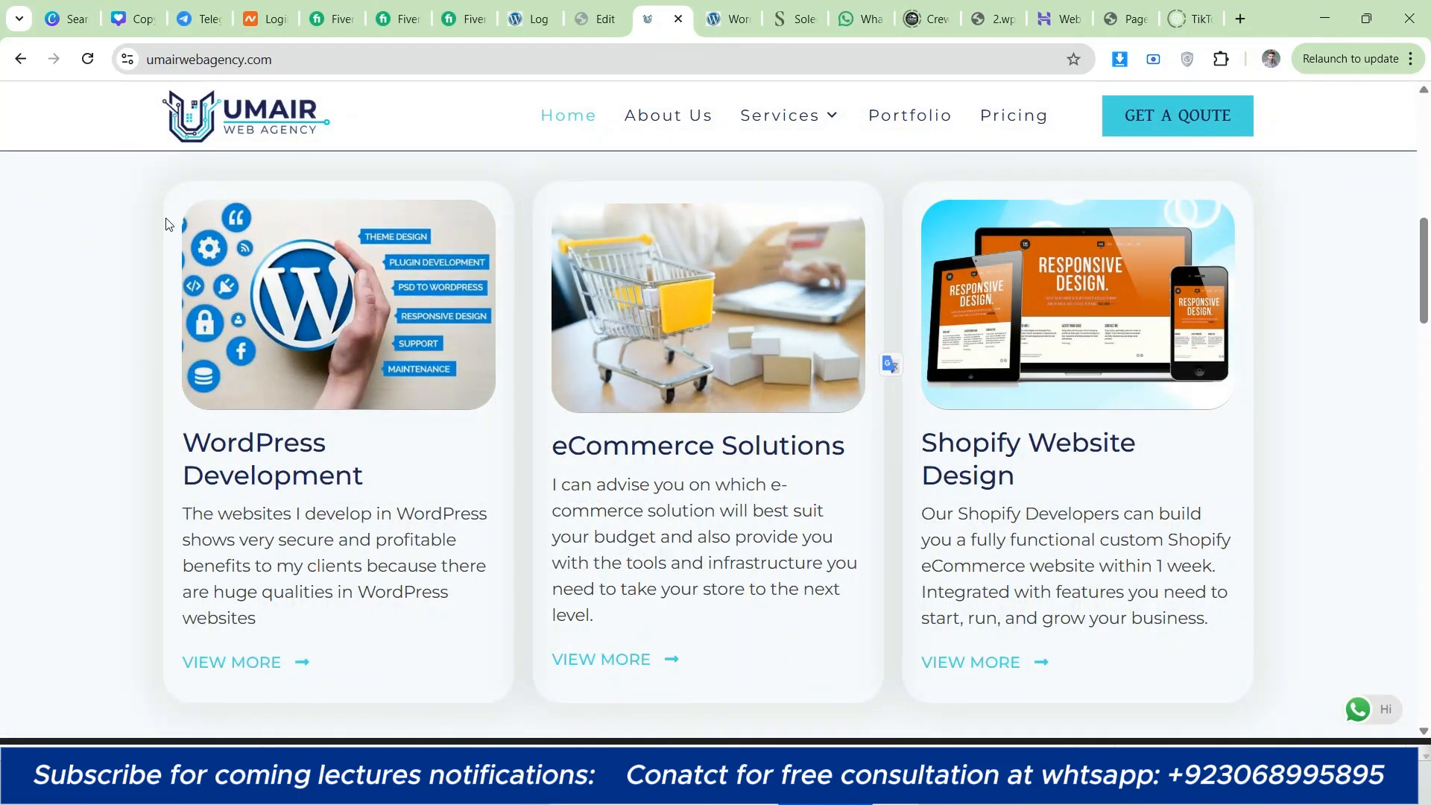
pyautogui.click(586, 19)
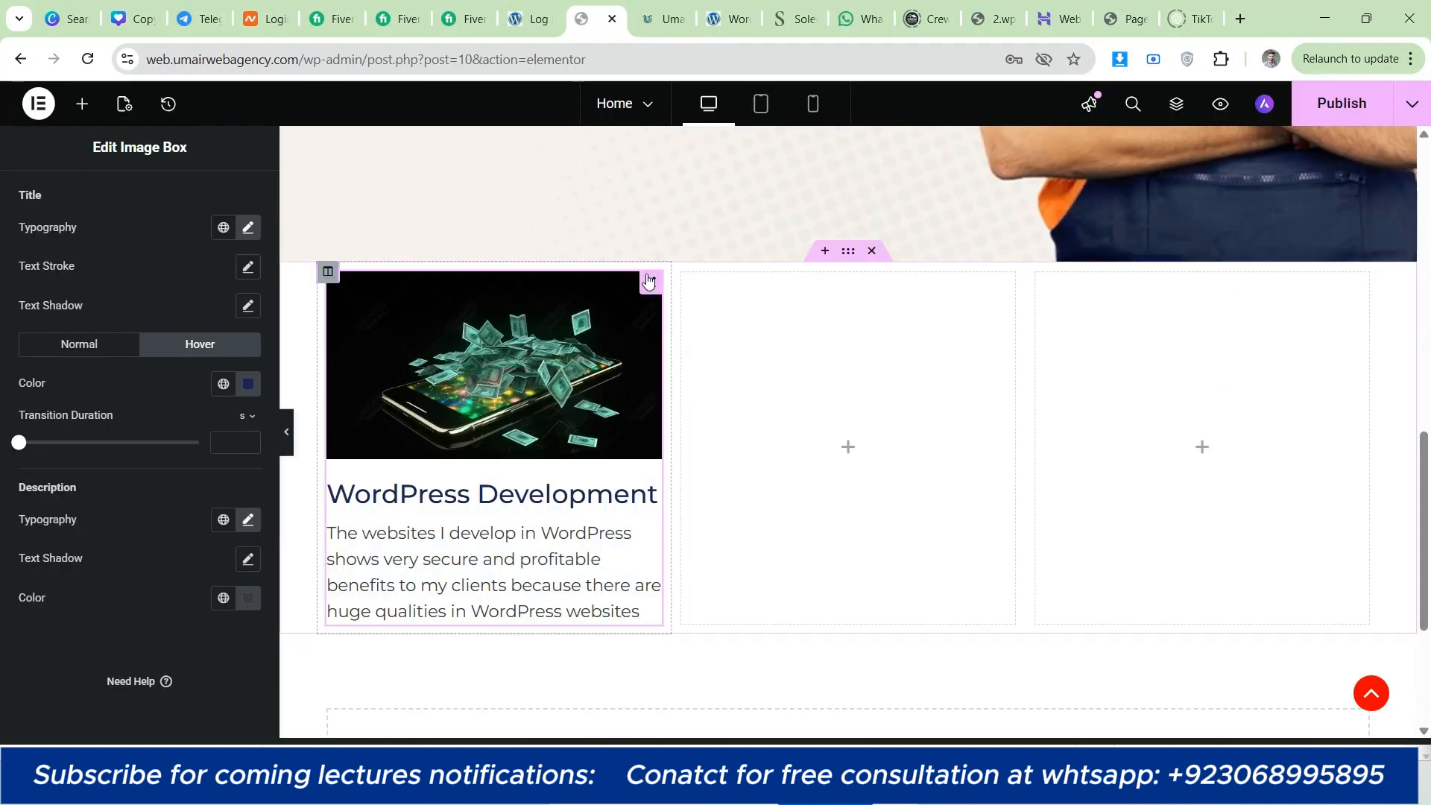
pyautogui.scroll(3, 253, 360)
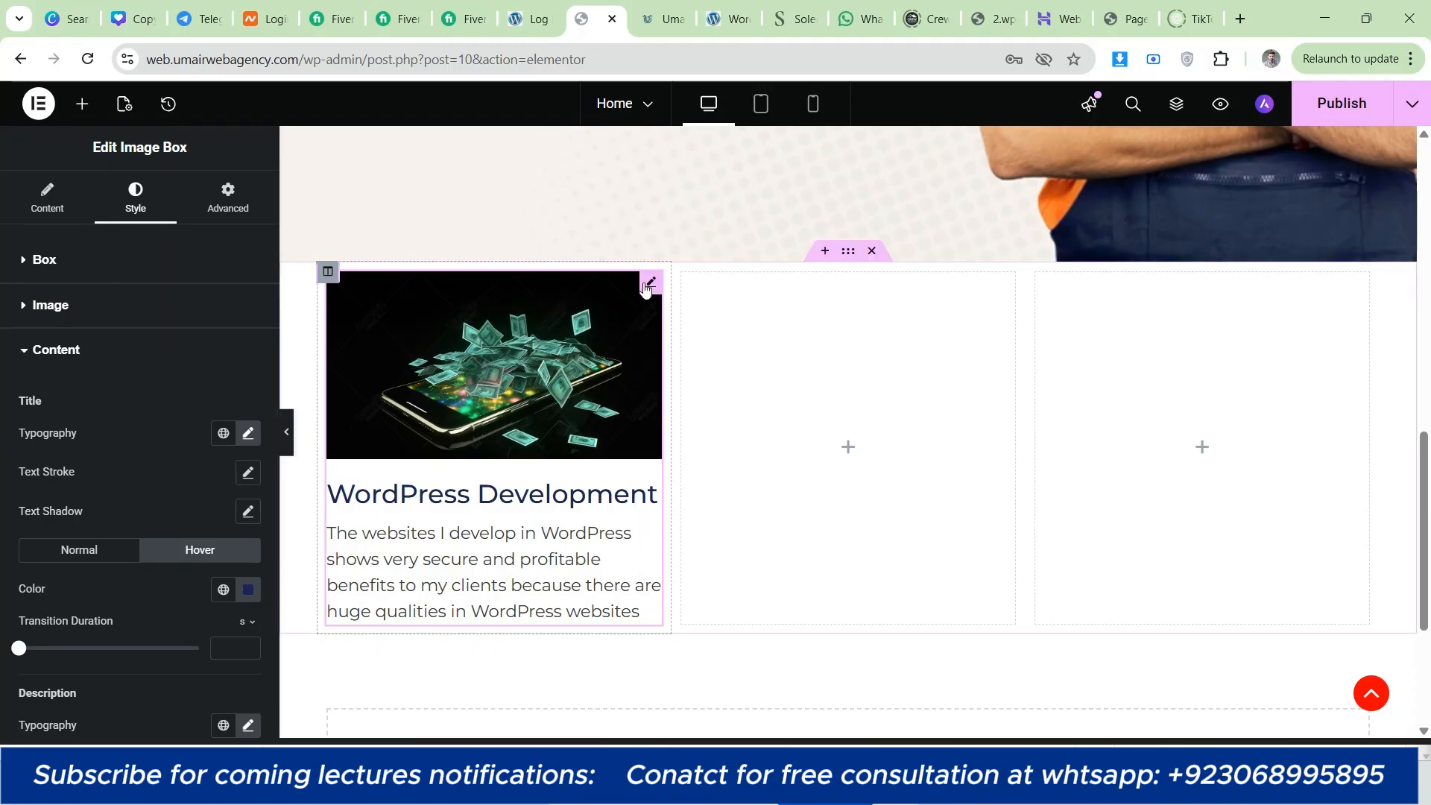
pyautogui.click(132, 270)
pyautogui.click(105, 277)
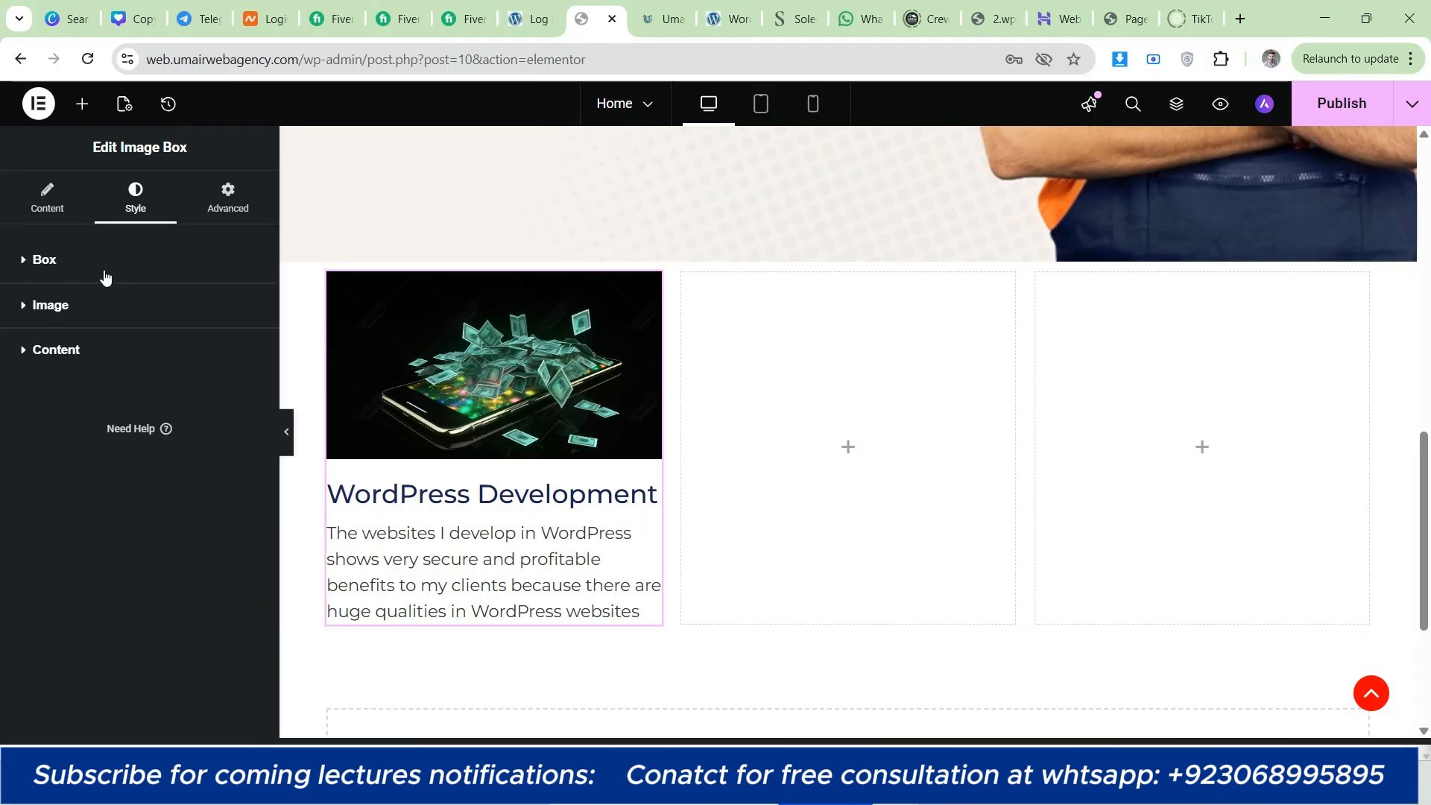
pyautogui.click(105, 308)
pyautogui.scroll(-1, 121, 372)
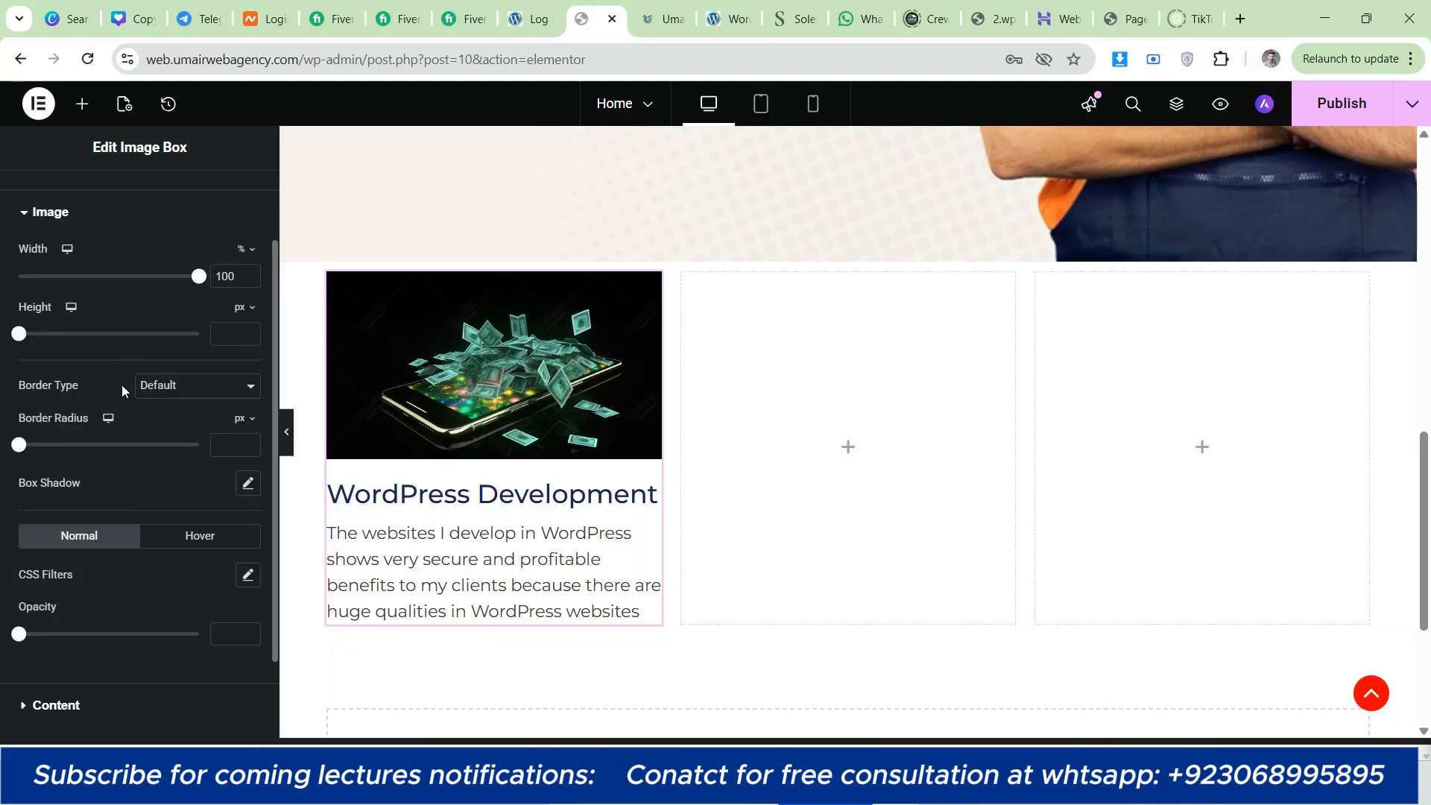
pyautogui.click(250, 441)
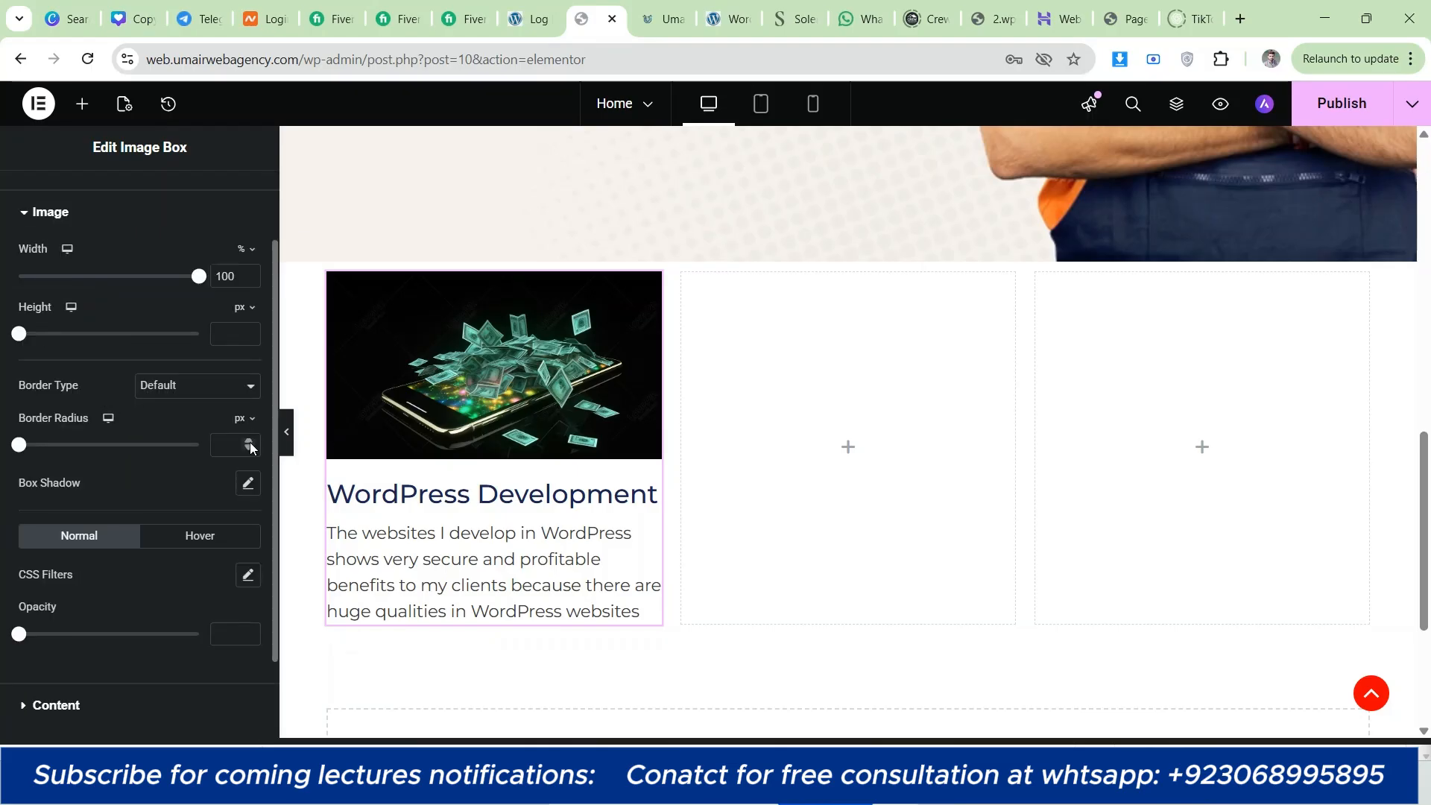
pyautogui.click(249, 441)
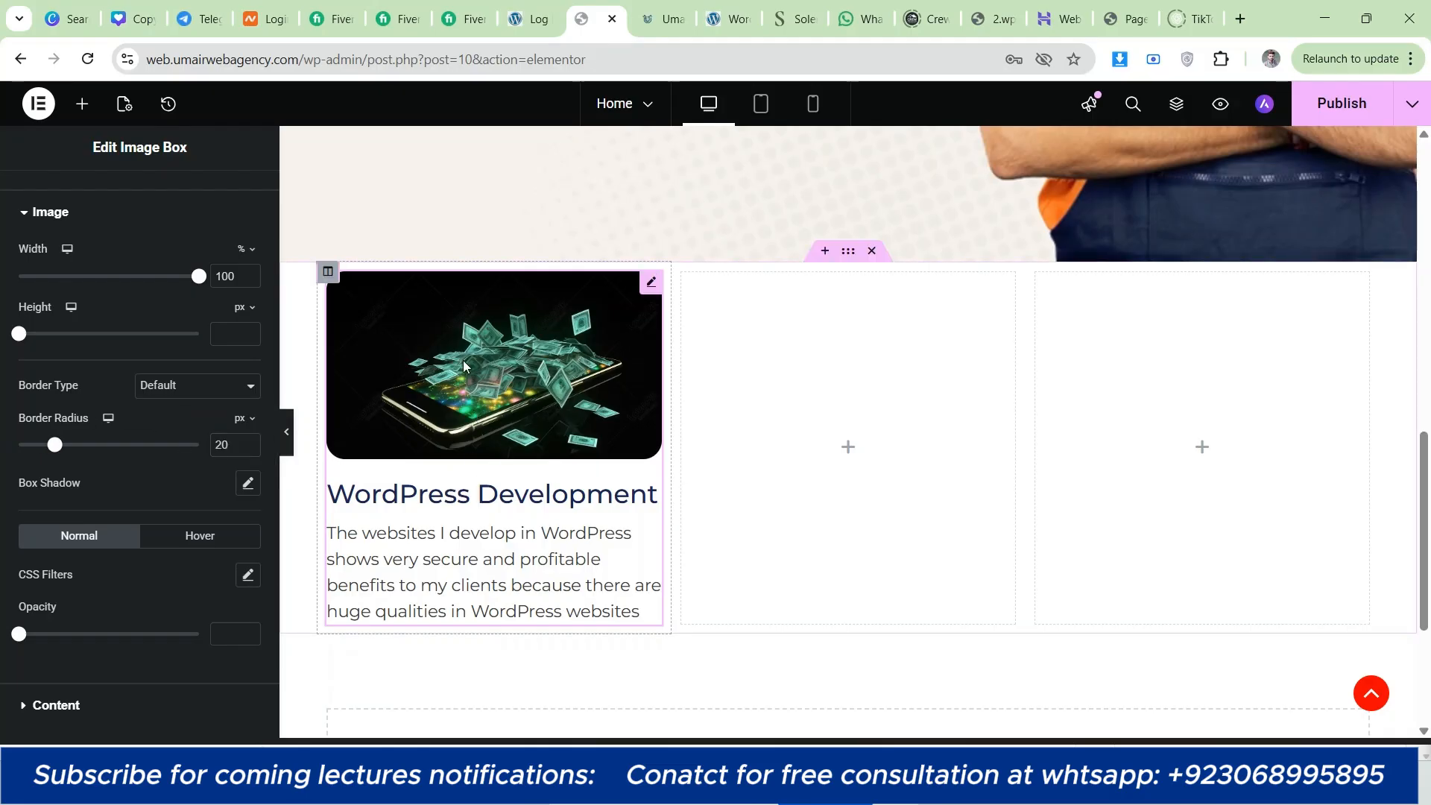
# Step: Copy the first column's WordPress Development image box and paste it into the empty second and third columns
pyautogui.rightClick(437, 378)
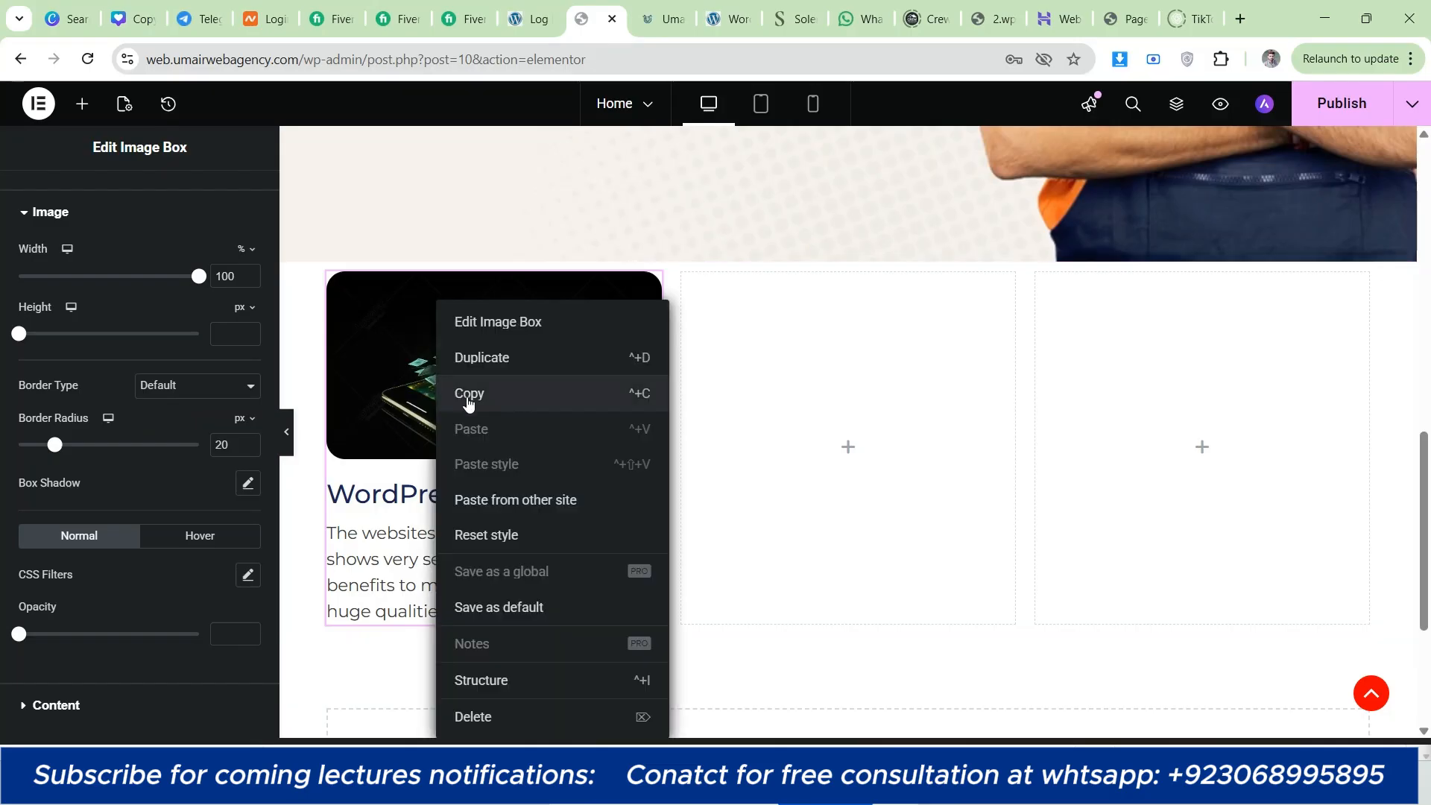
pyautogui.click(469, 403)
pyautogui.rightClick(449, 395)
pyautogui.click(492, 396)
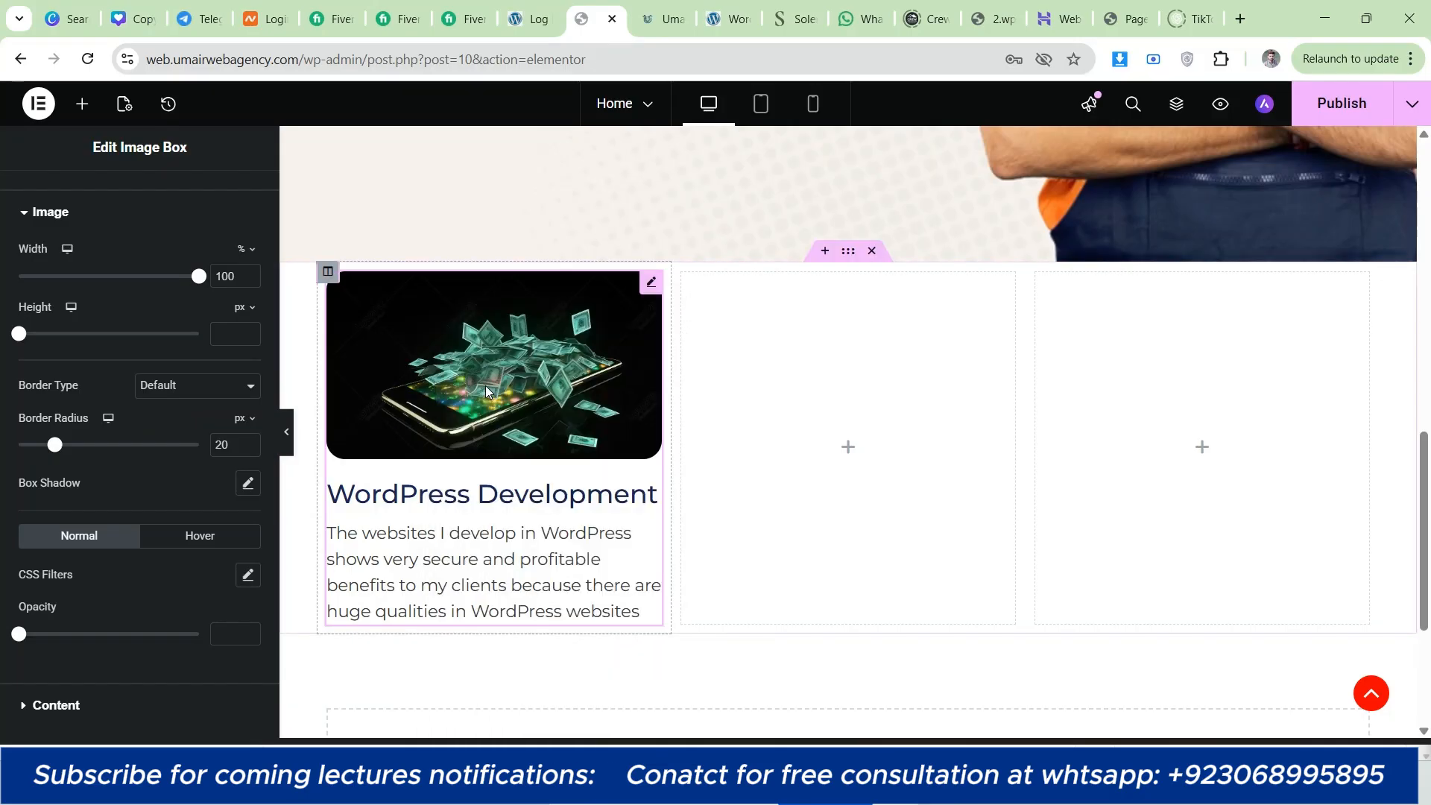
pyautogui.rightClick(486, 386)
pyautogui.click(547, 396)
pyautogui.rightClick(806, 422)
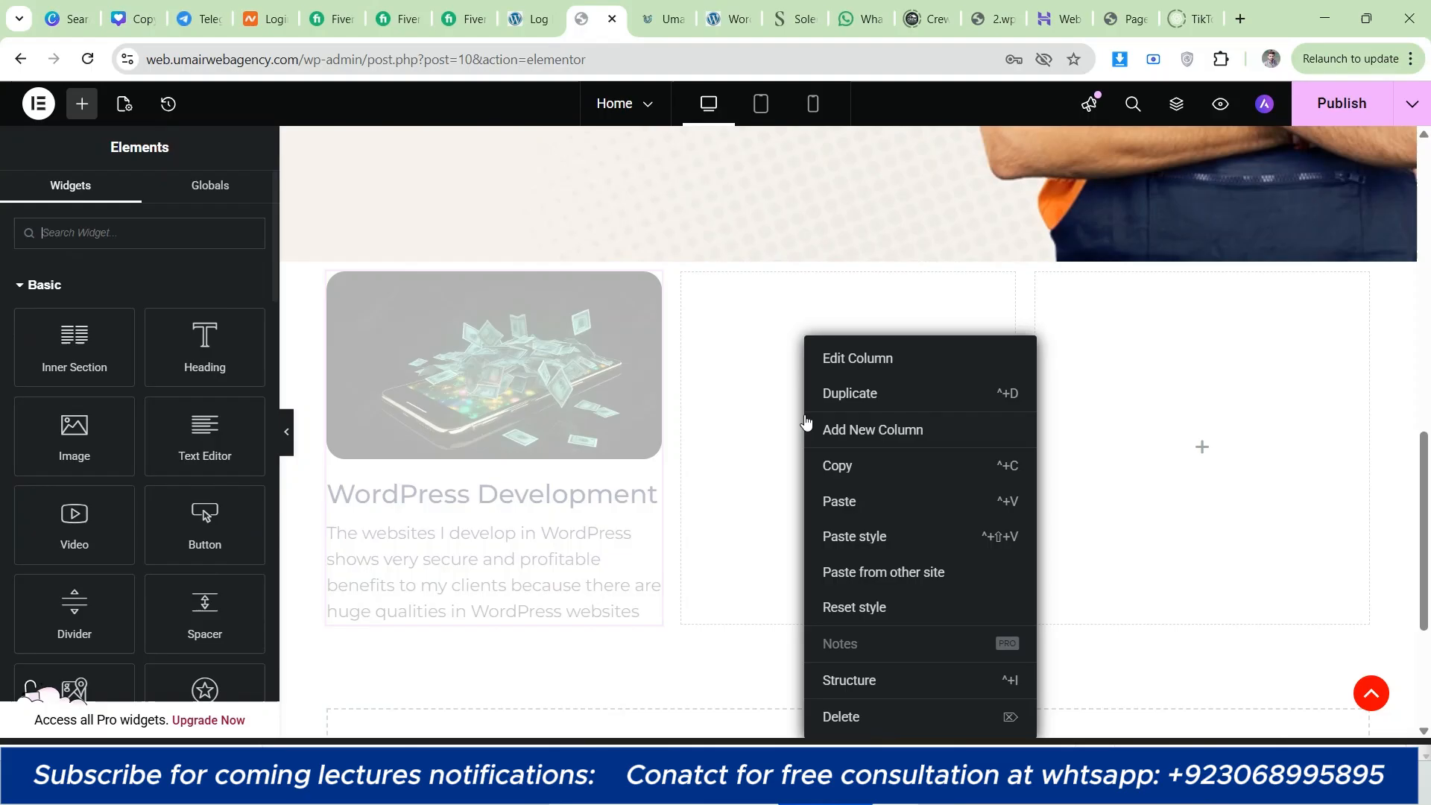
pyautogui.click(867, 512)
pyautogui.rightClick(1173, 425)
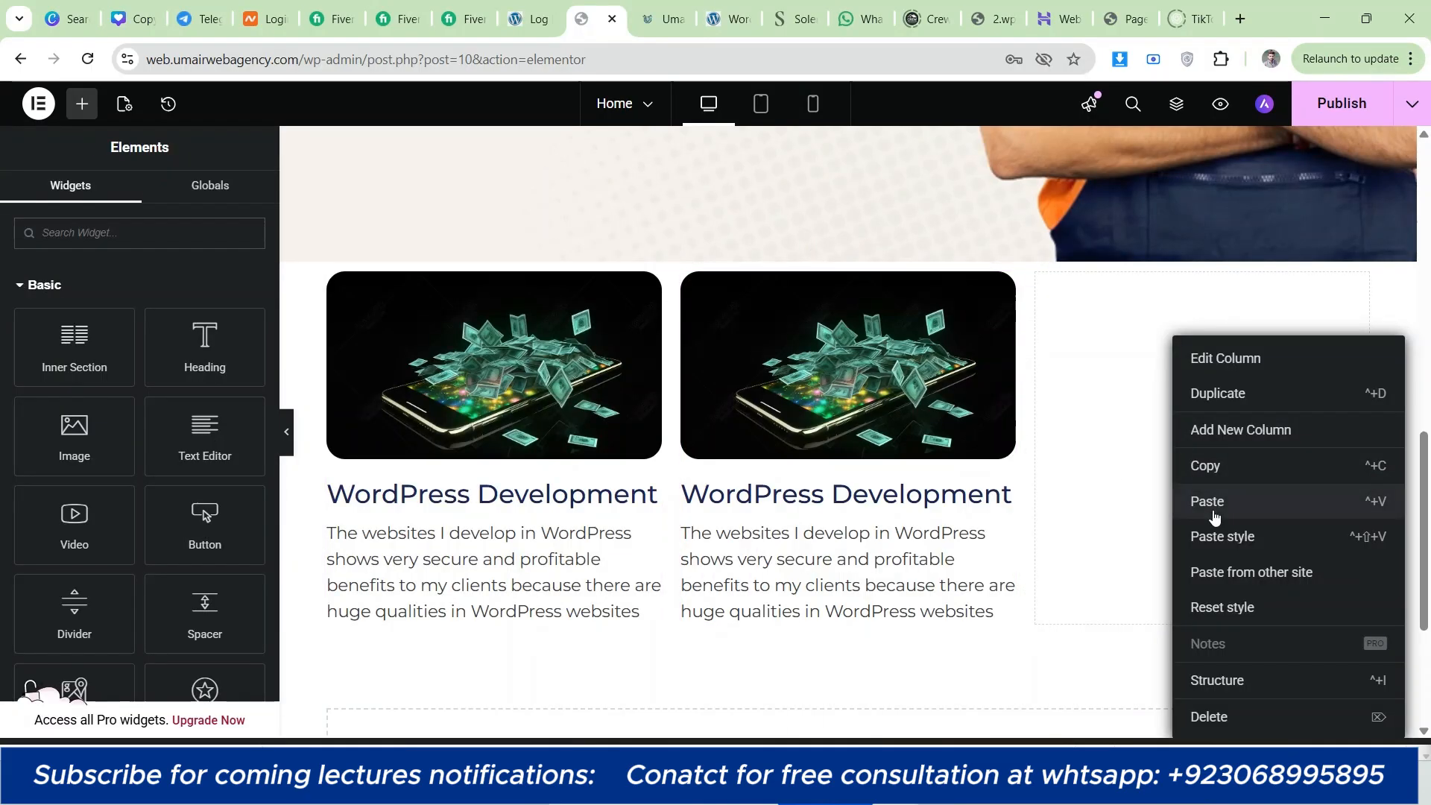
pyautogui.click(1211, 507)
# Step: Replace the second card's image with the blue circuit board background from the media library
pyautogui.click(754, 372)
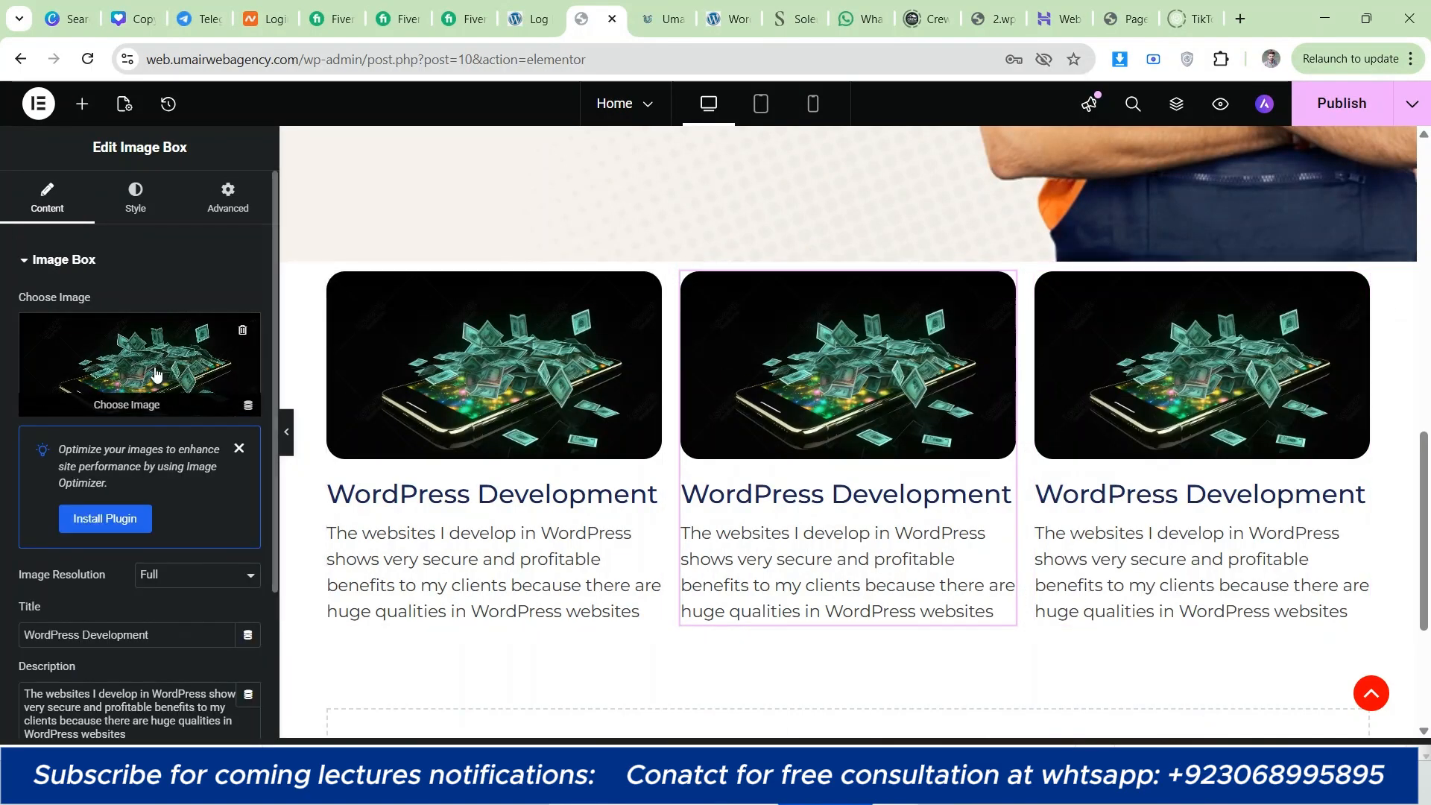
pyautogui.click(209, 363)
pyautogui.click(738, 350)
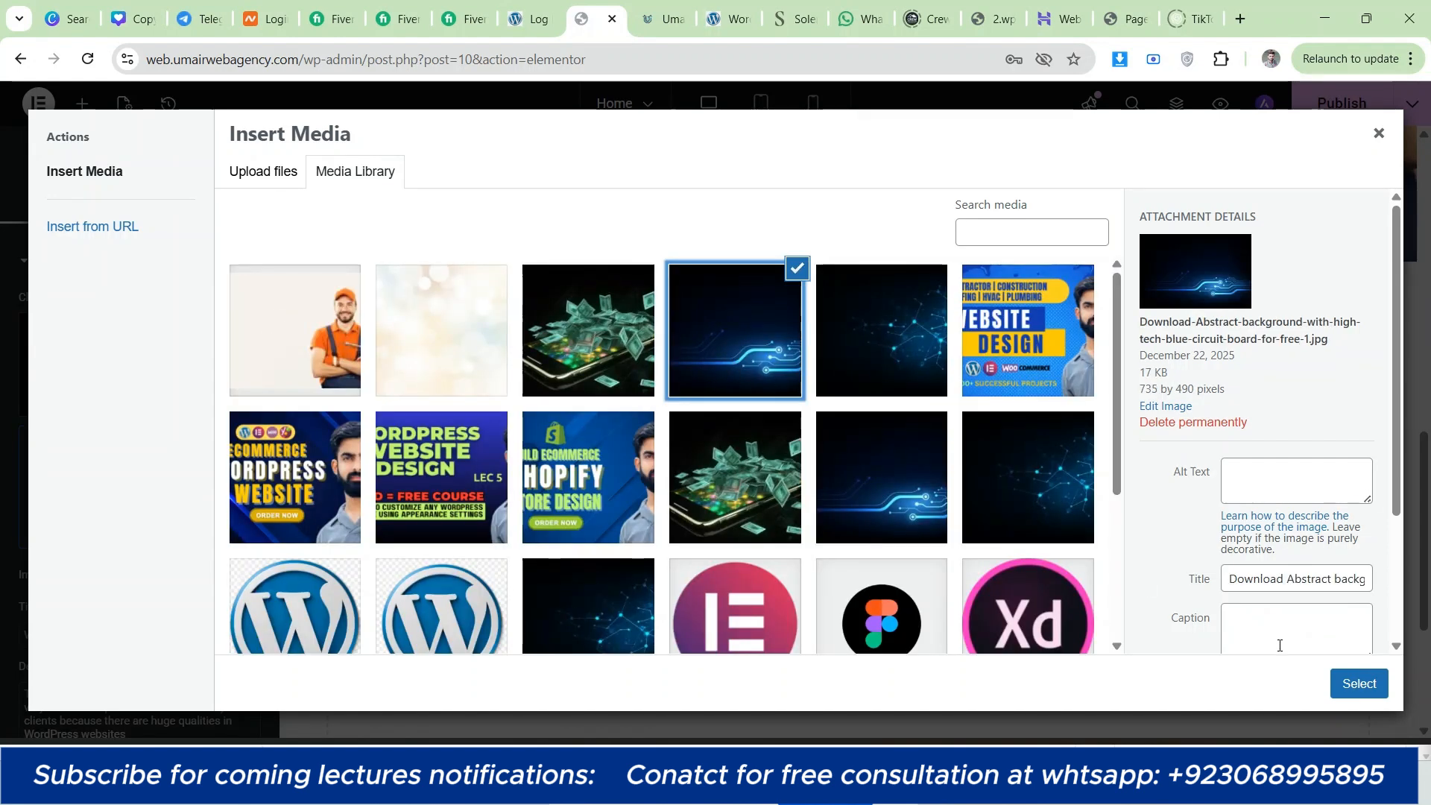
pyautogui.click(1360, 684)
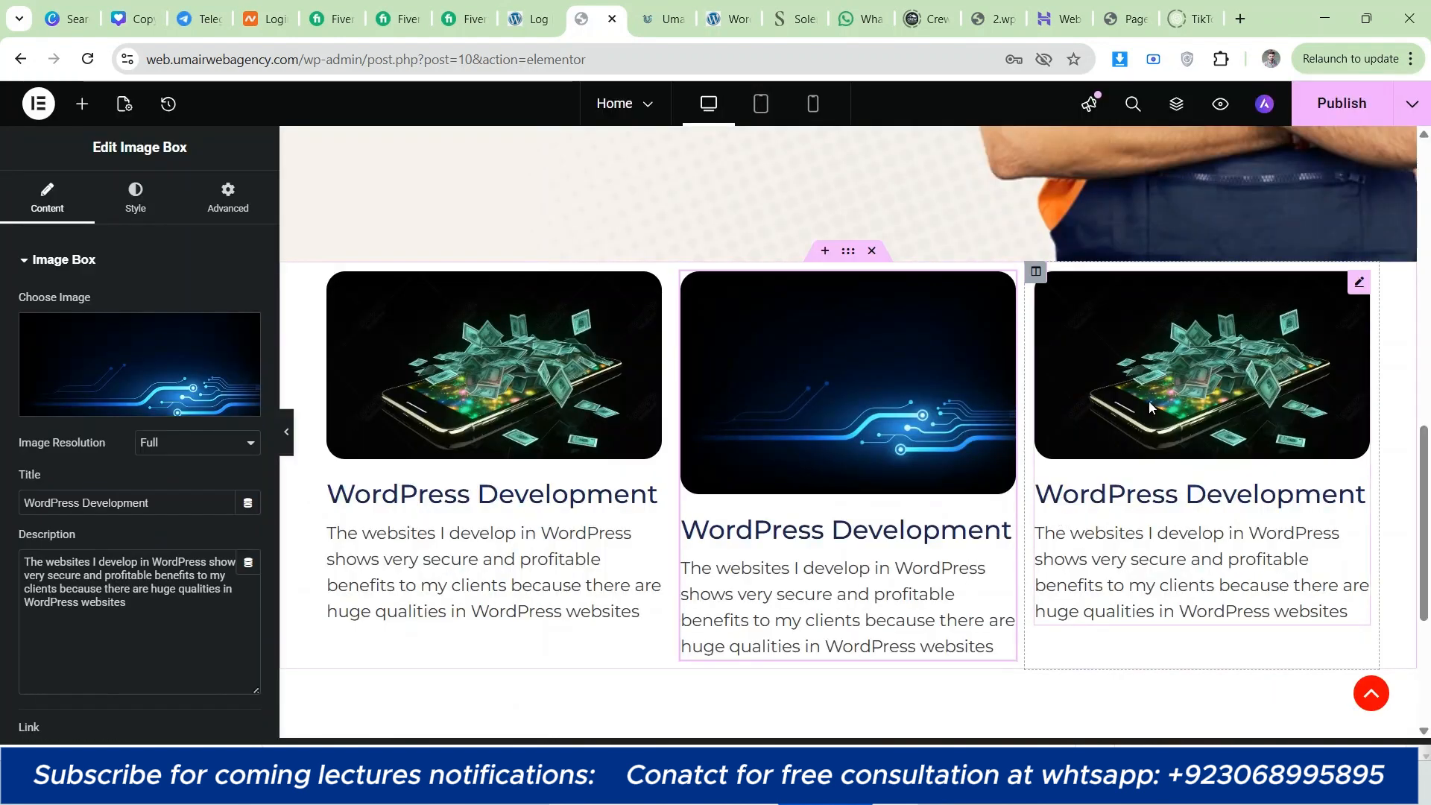
# Step: Replace the third card's image with the blue connected-dots network background from the media library
pyautogui.click(1153, 396)
pyautogui.click(221, 376)
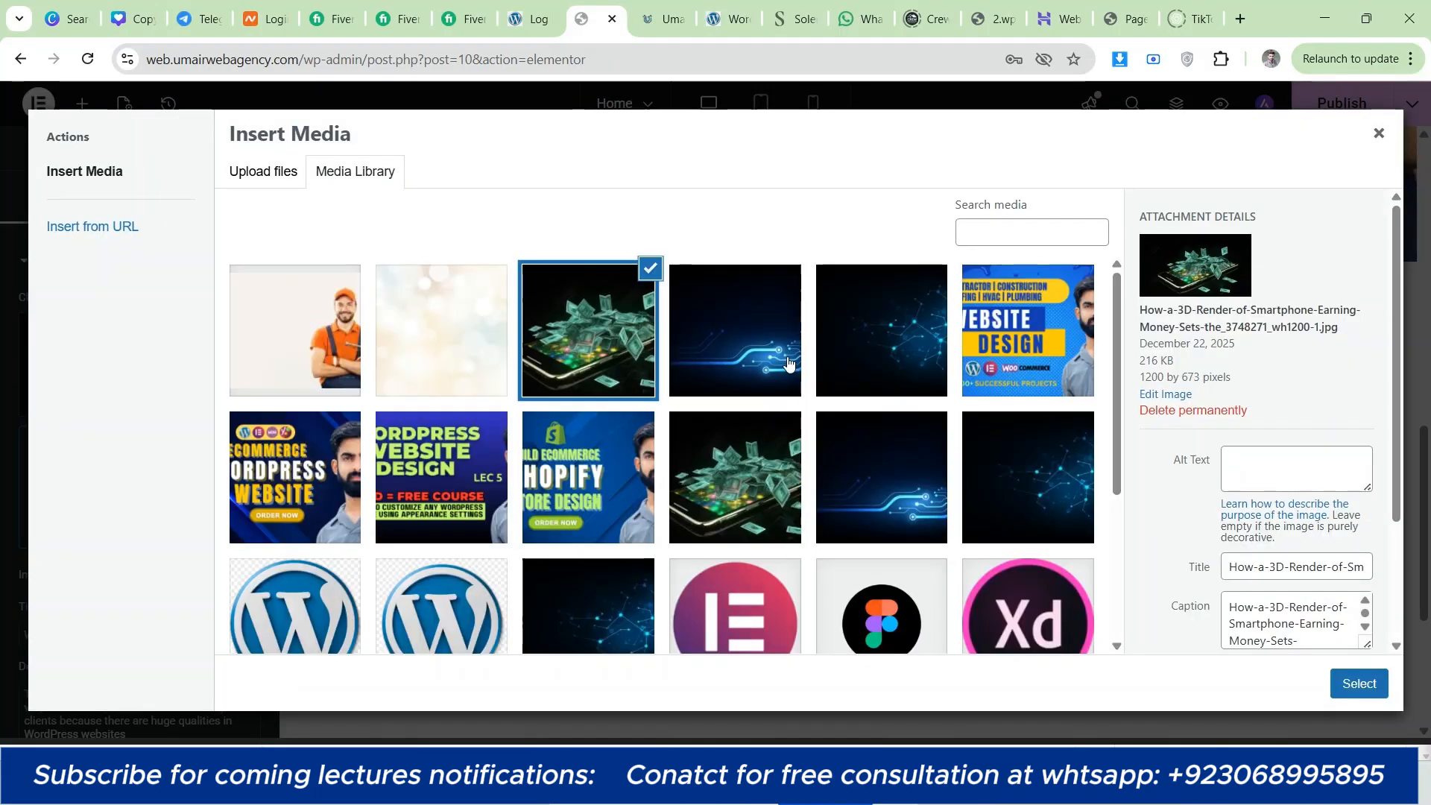
pyautogui.click(899, 344)
pyautogui.click(1355, 684)
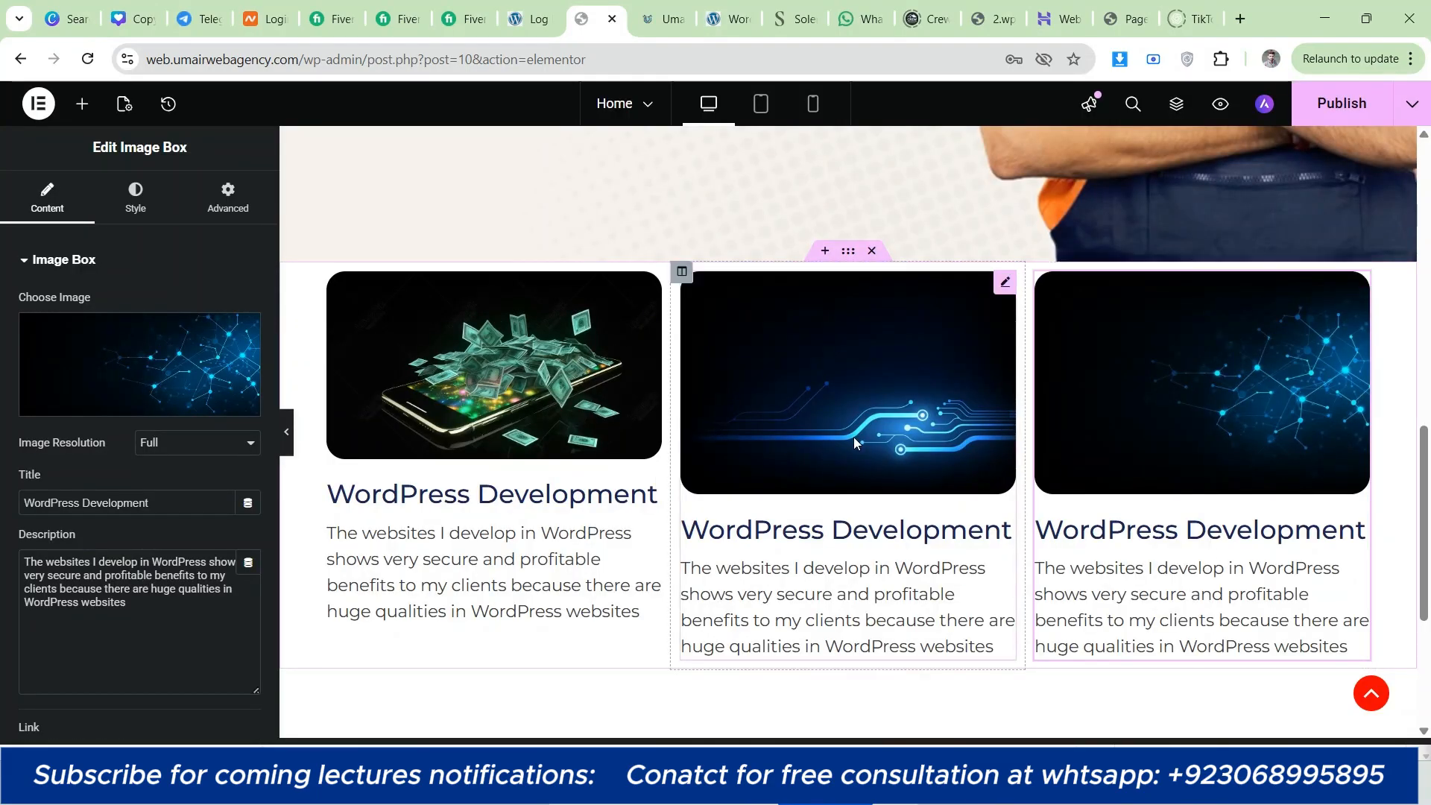
# Step: Replace the first card's money-and-smartphone image with the blue connected-dots network background from the media library
pyautogui.click(493, 368)
pyautogui.click(47, 197)
pyautogui.click(144, 381)
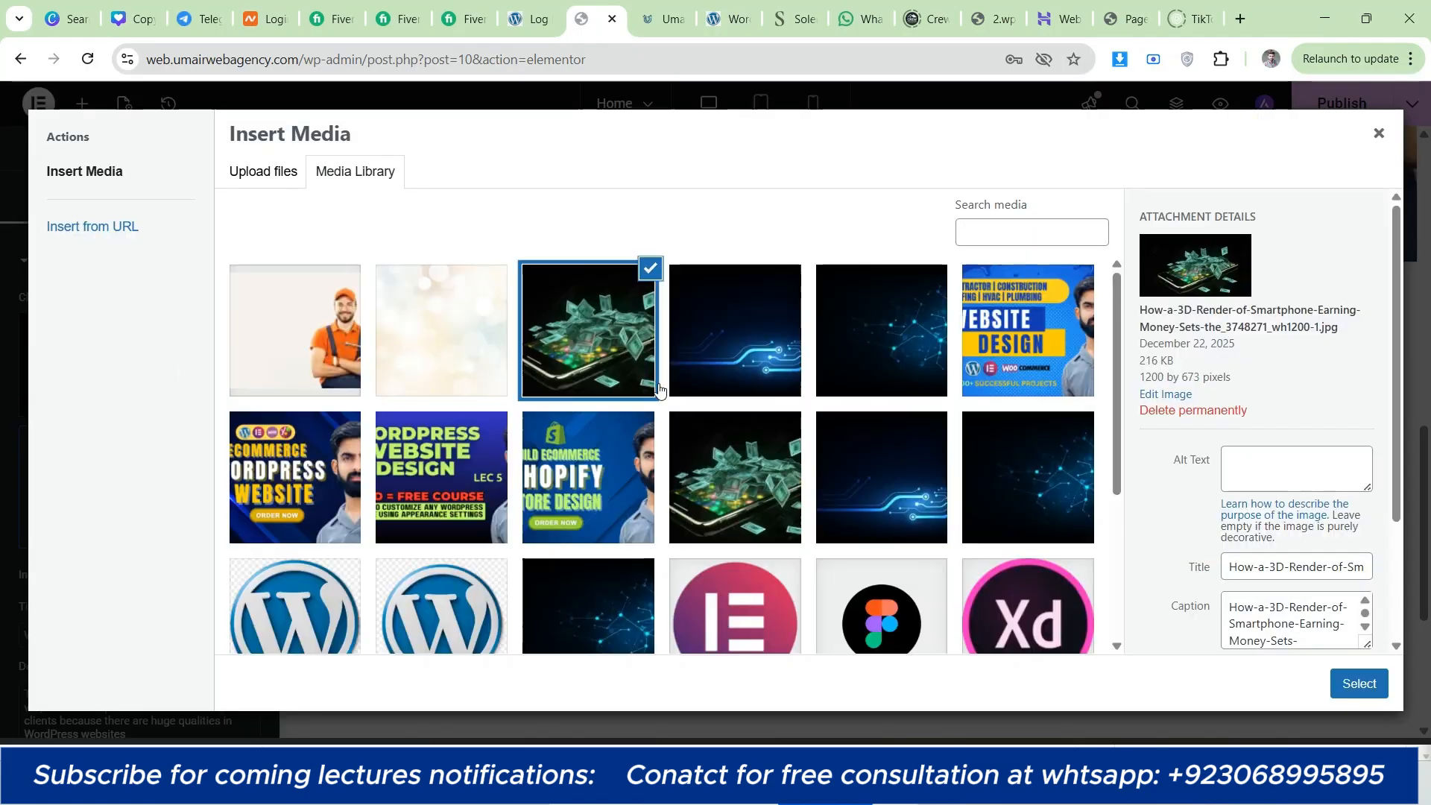
pyautogui.scroll(-3, 611, 467)
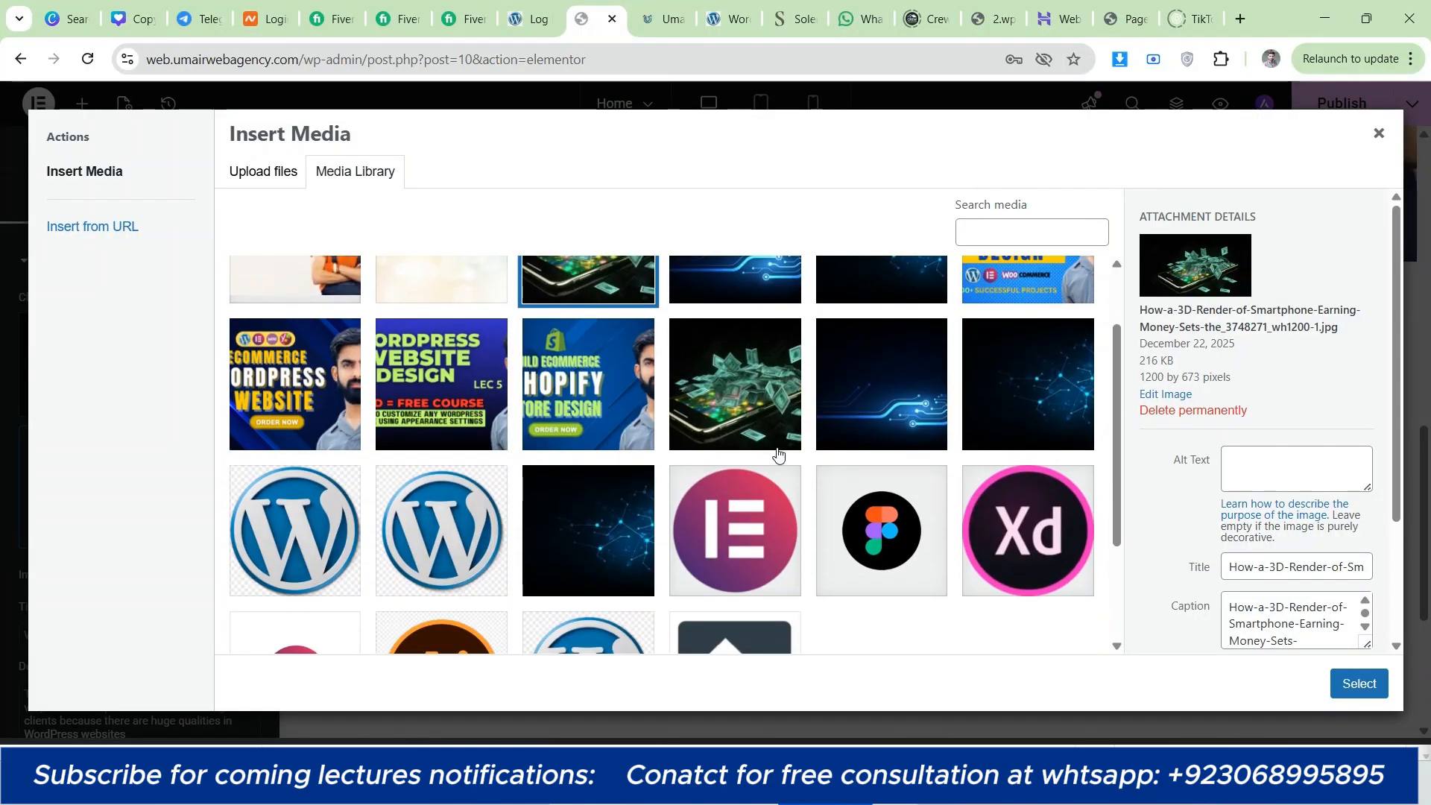
pyautogui.click(596, 391)
pyautogui.click(1364, 680)
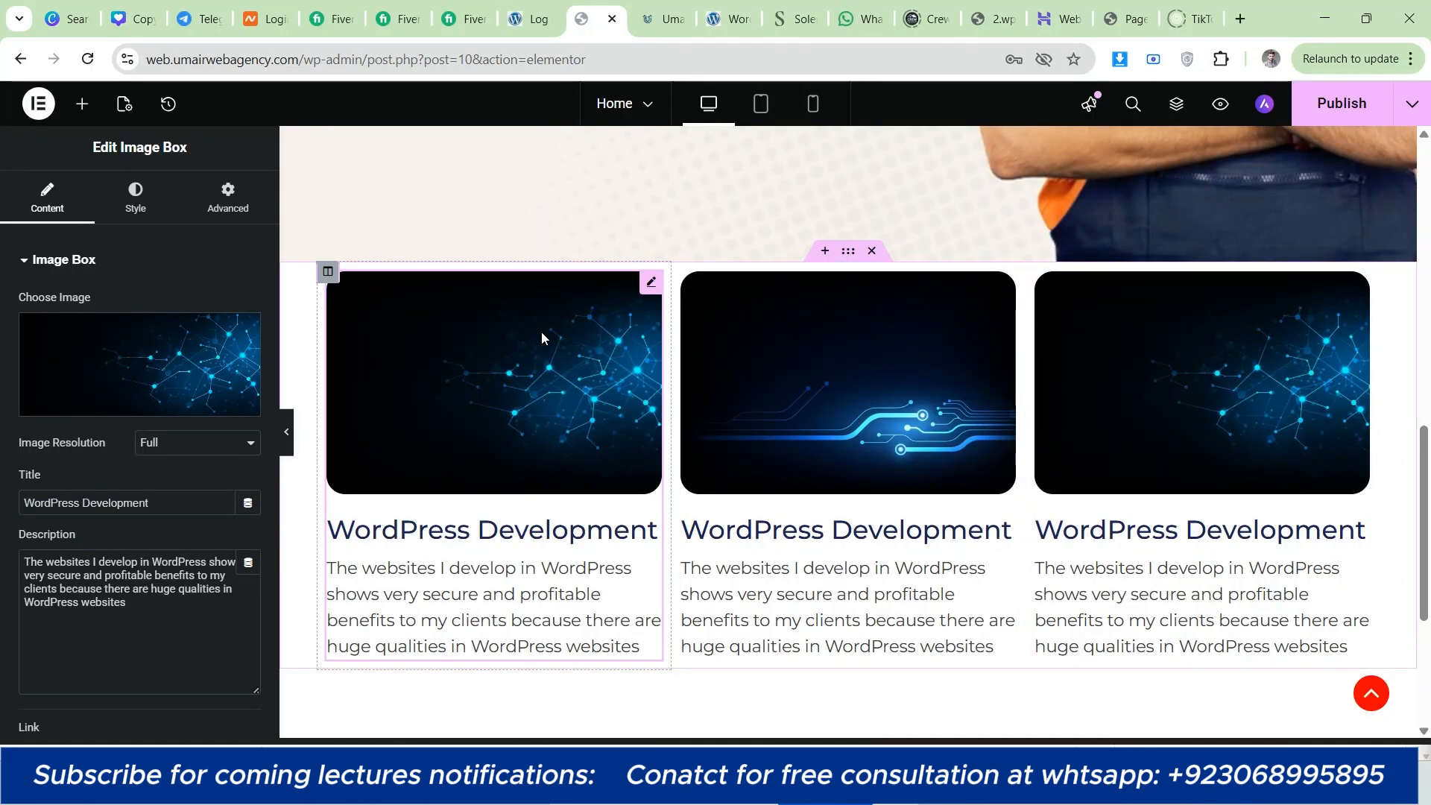
# Step: Set the service card section's height to Min Height with a minimum of 560 px
pyautogui.scroll(1, 477, 356)
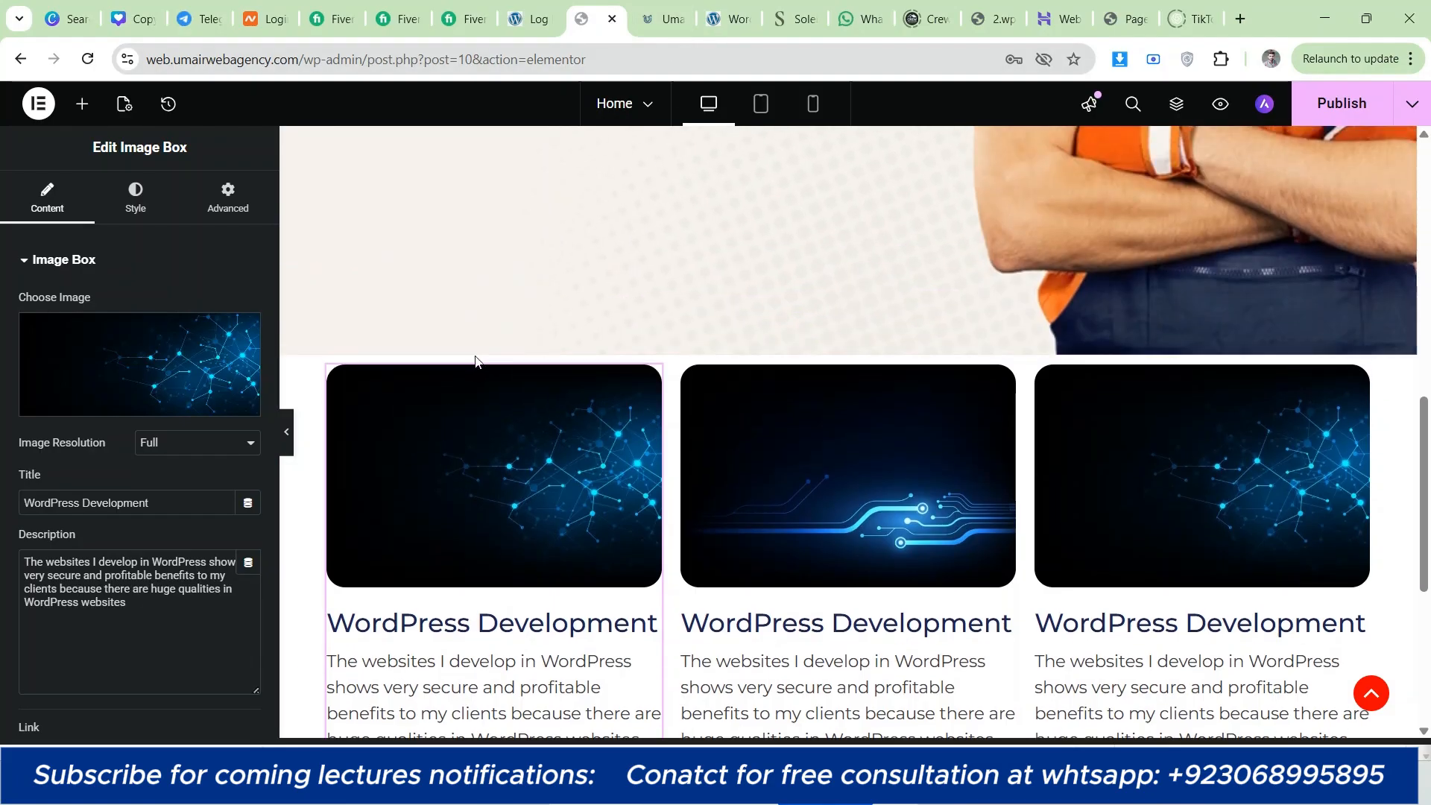
pyautogui.scroll(-1, 507, 380)
pyautogui.click(848, 250)
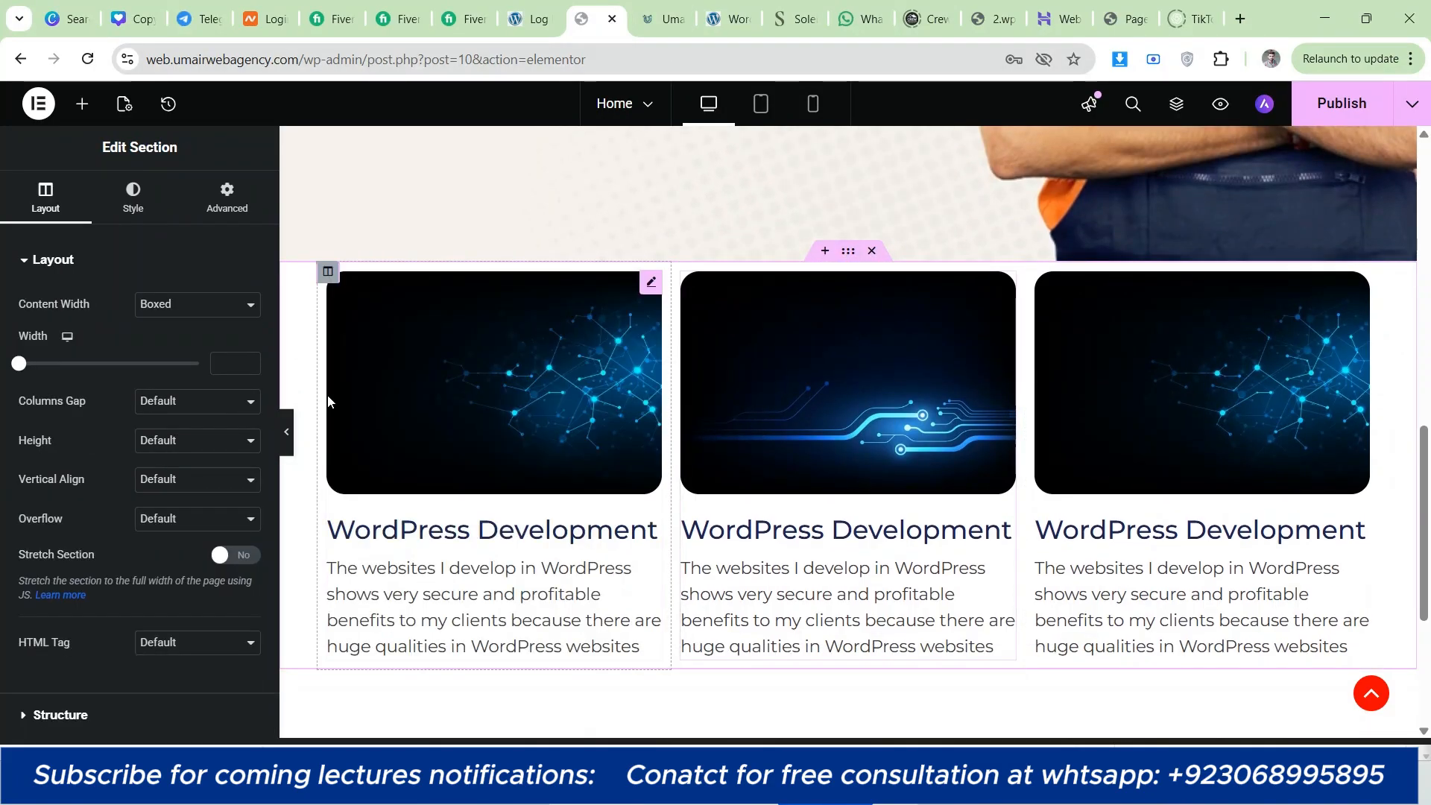
pyautogui.click(153, 443)
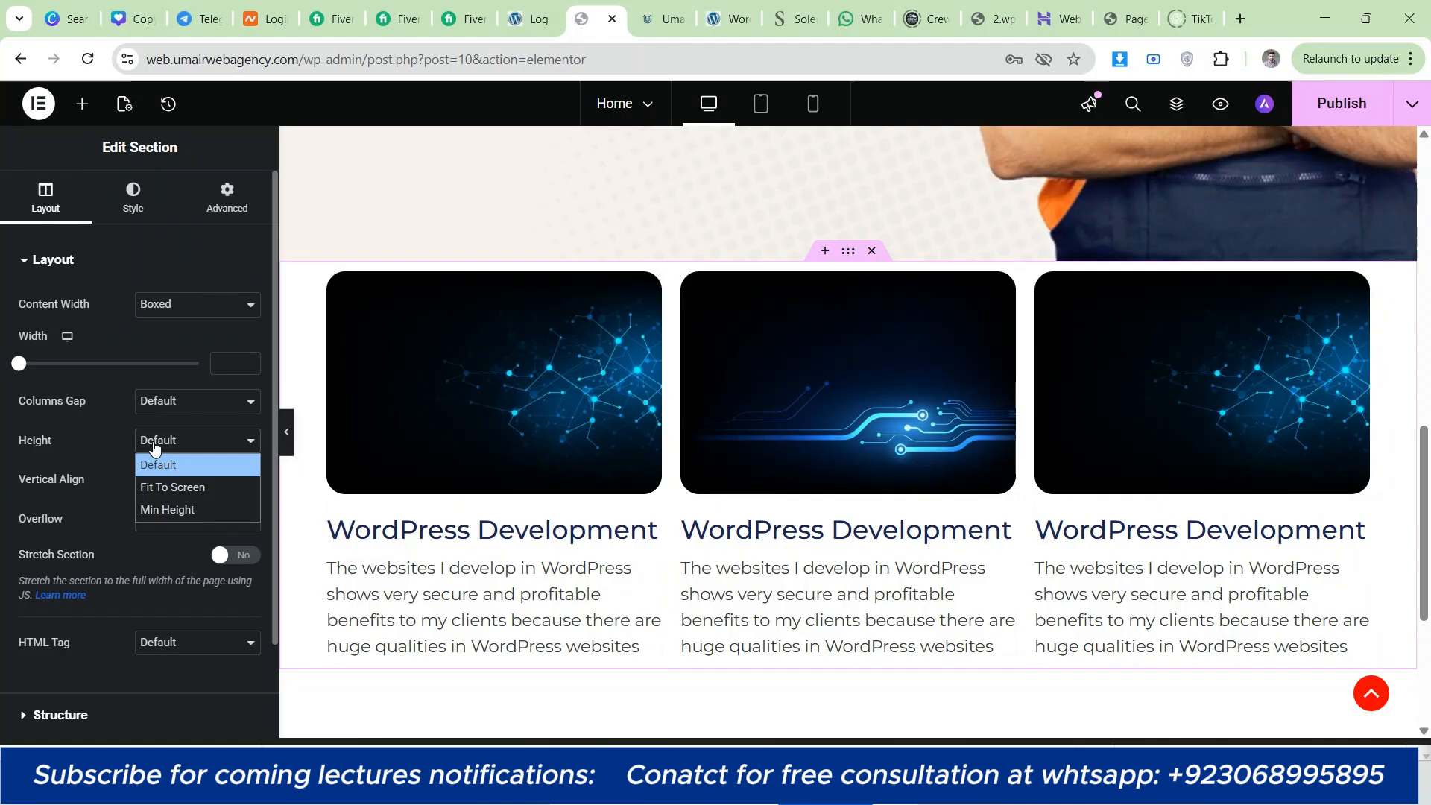
pyautogui.click(176, 512)
pyautogui.moveTo(68, 500)
pyautogui.mouseDown()
pyautogui.moveTo(99, 500)
pyautogui.moveTo(88, 499)
pyautogui.mouseUp()
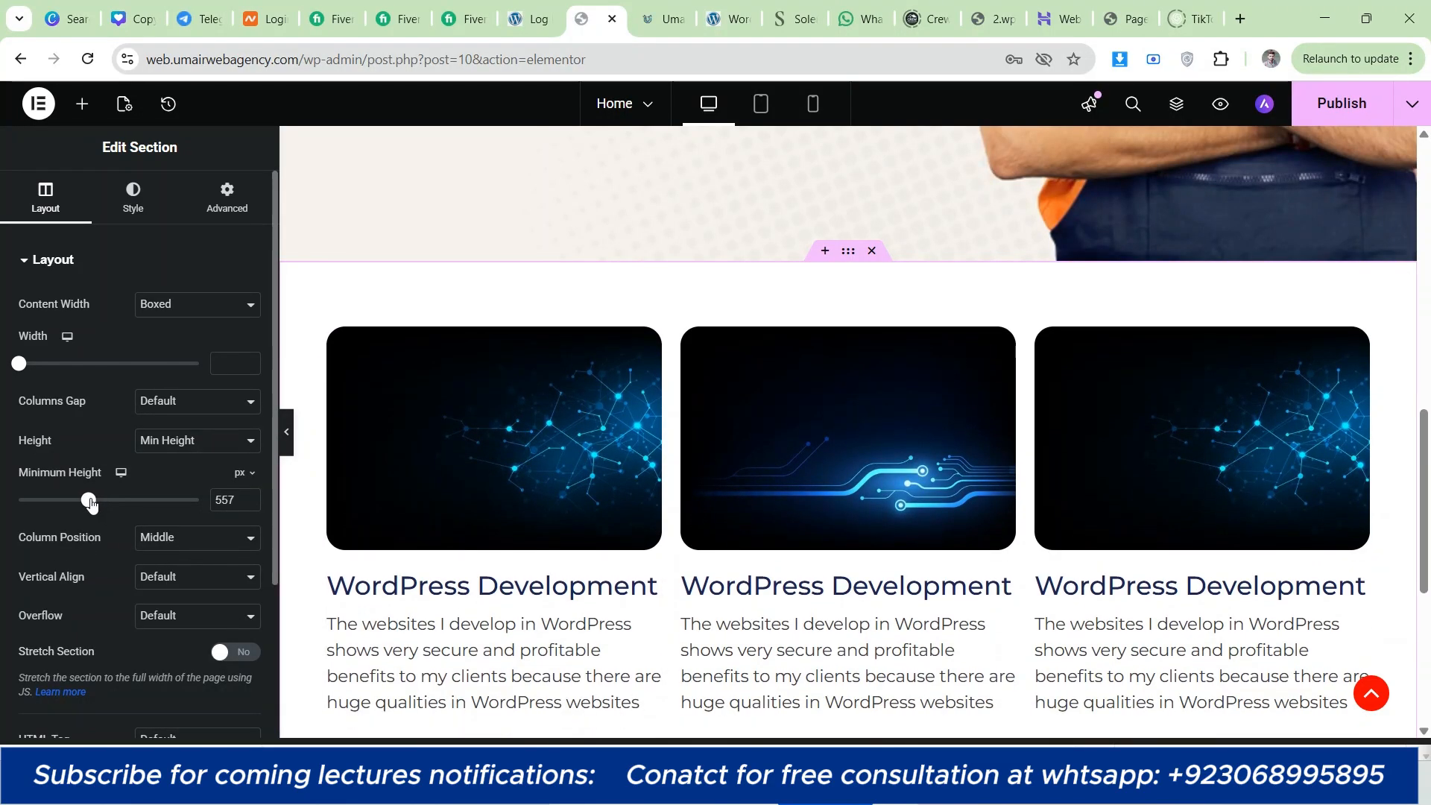
pyautogui.click(248, 497)
pyautogui.click(248, 498)
pyautogui.click(248, 497)
pyautogui.scroll(-2, 393, 437)
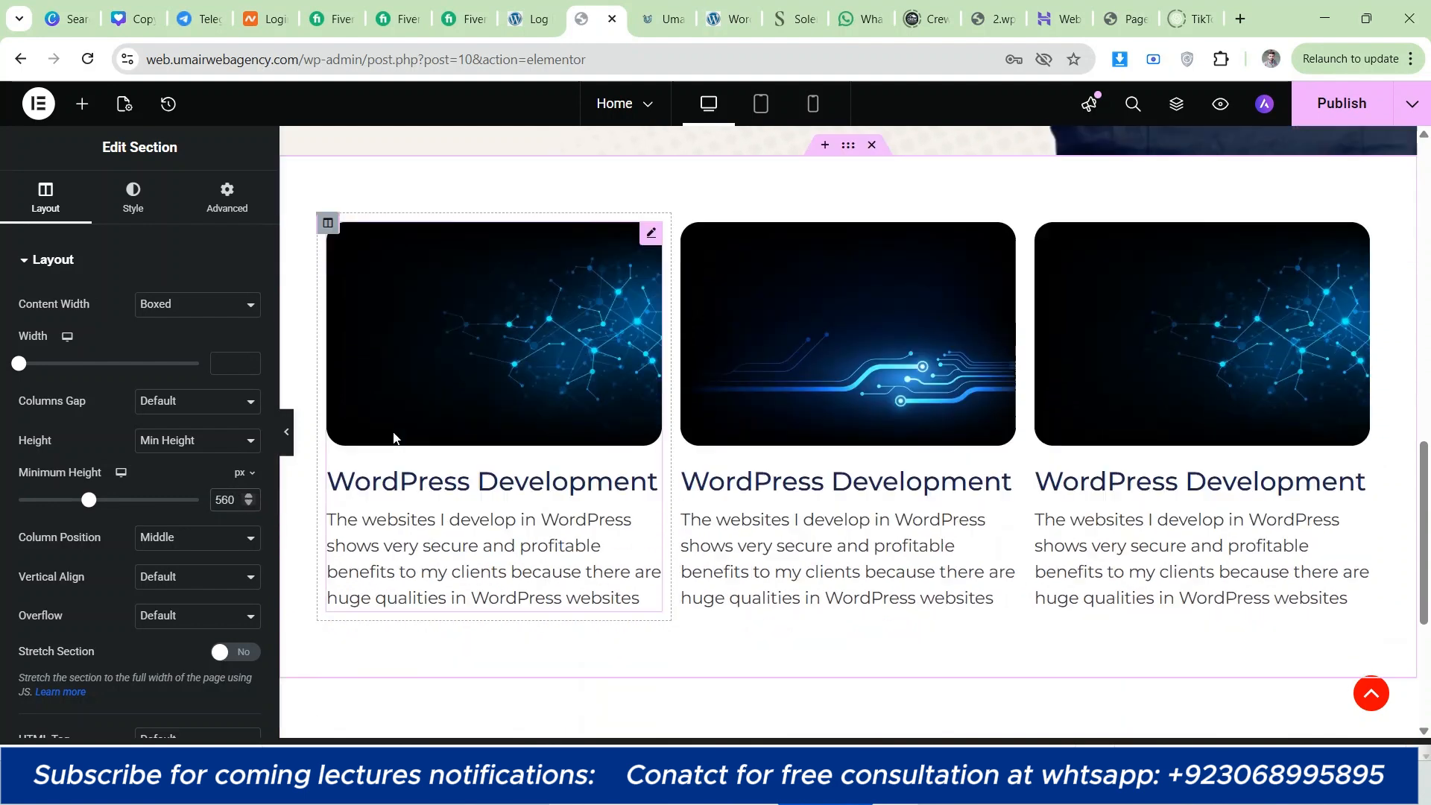
pyautogui.scroll(1, 389, 414)
pyautogui.scroll(1, 387, 409)
# Step: Check the card styling on umairwebagency.com, then give the first column a box shadow in the gray rgba(108, 108, 108, 0.5)
pyautogui.click(328, 329)
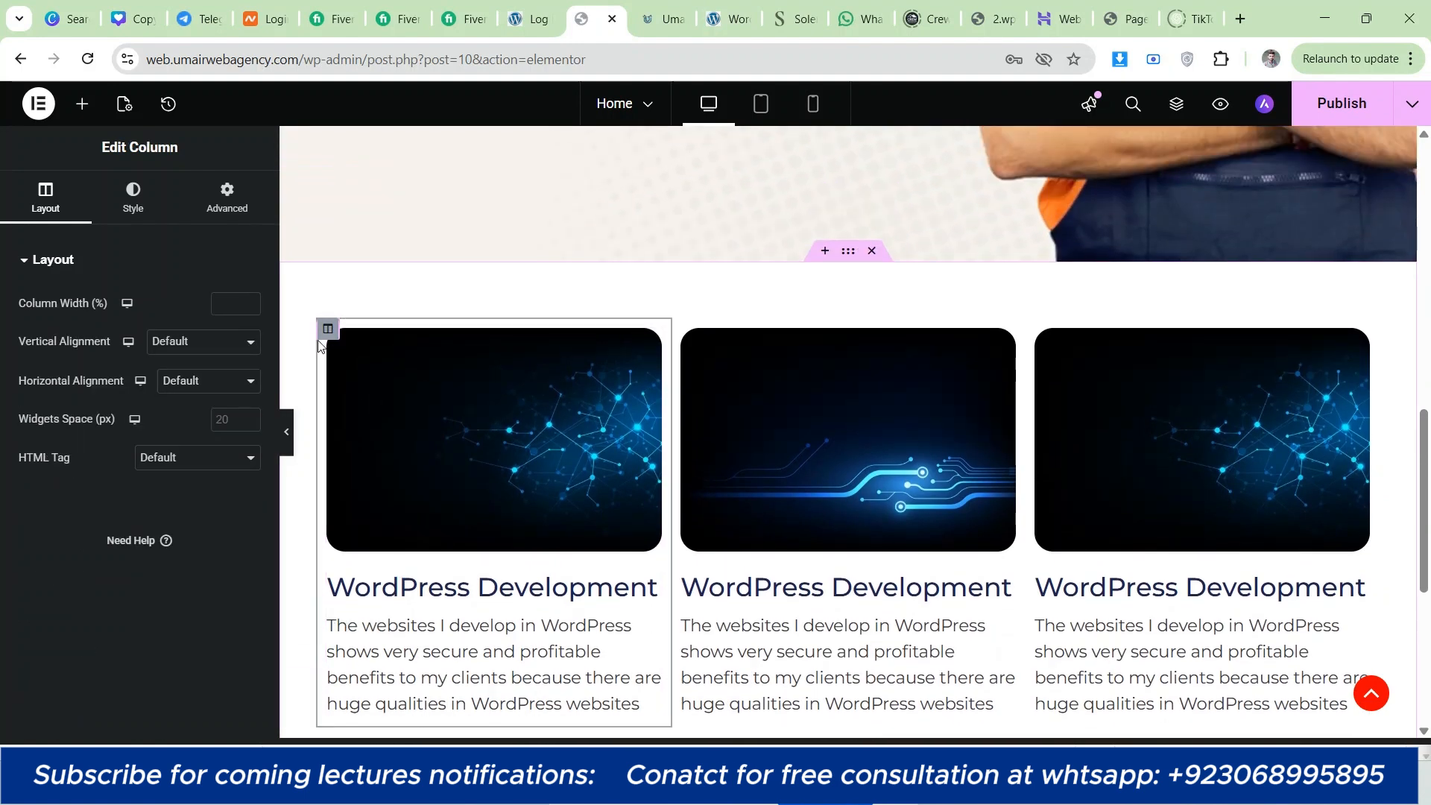
pyautogui.click(684, 9)
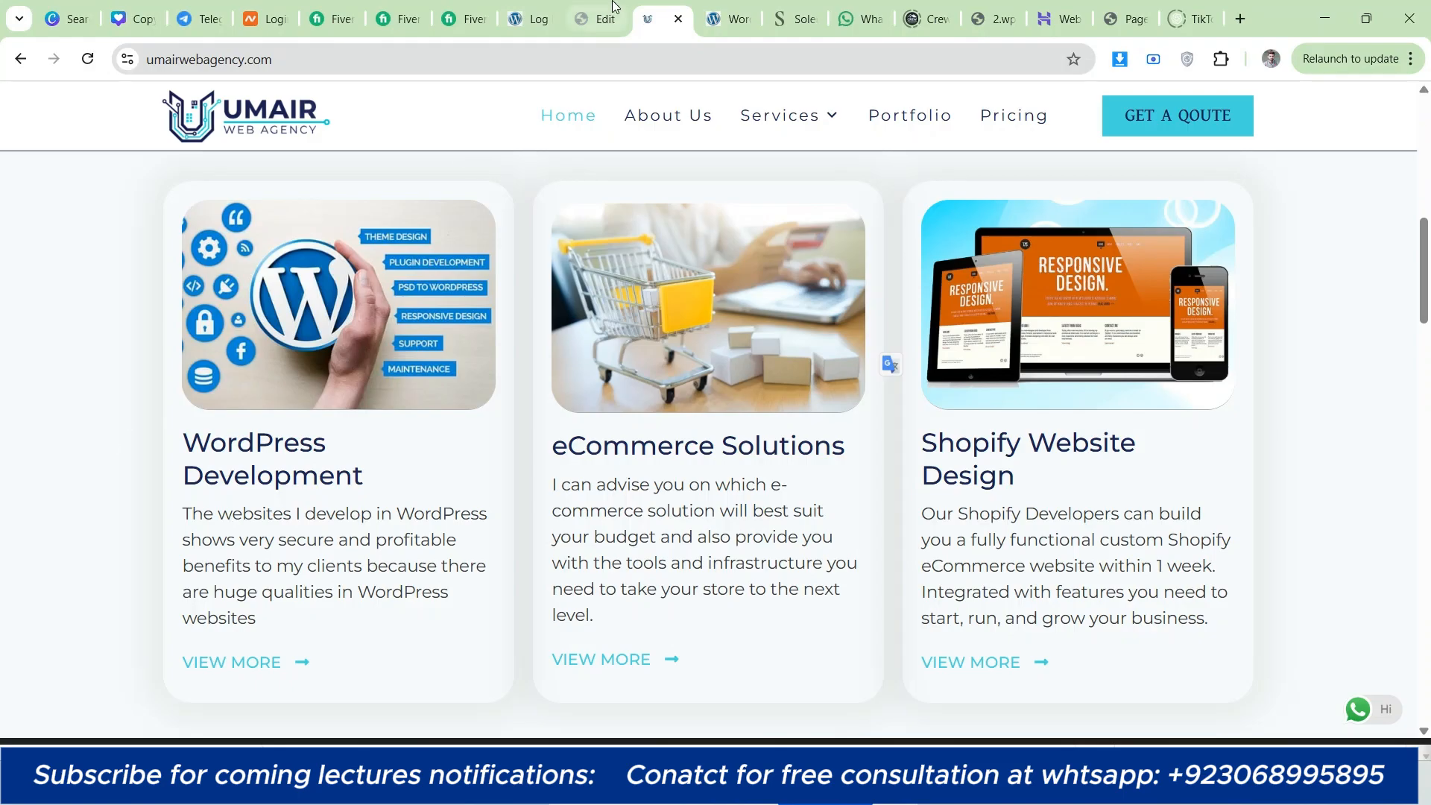
pyautogui.click(598, 18)
pyautogui.click(133, 197)
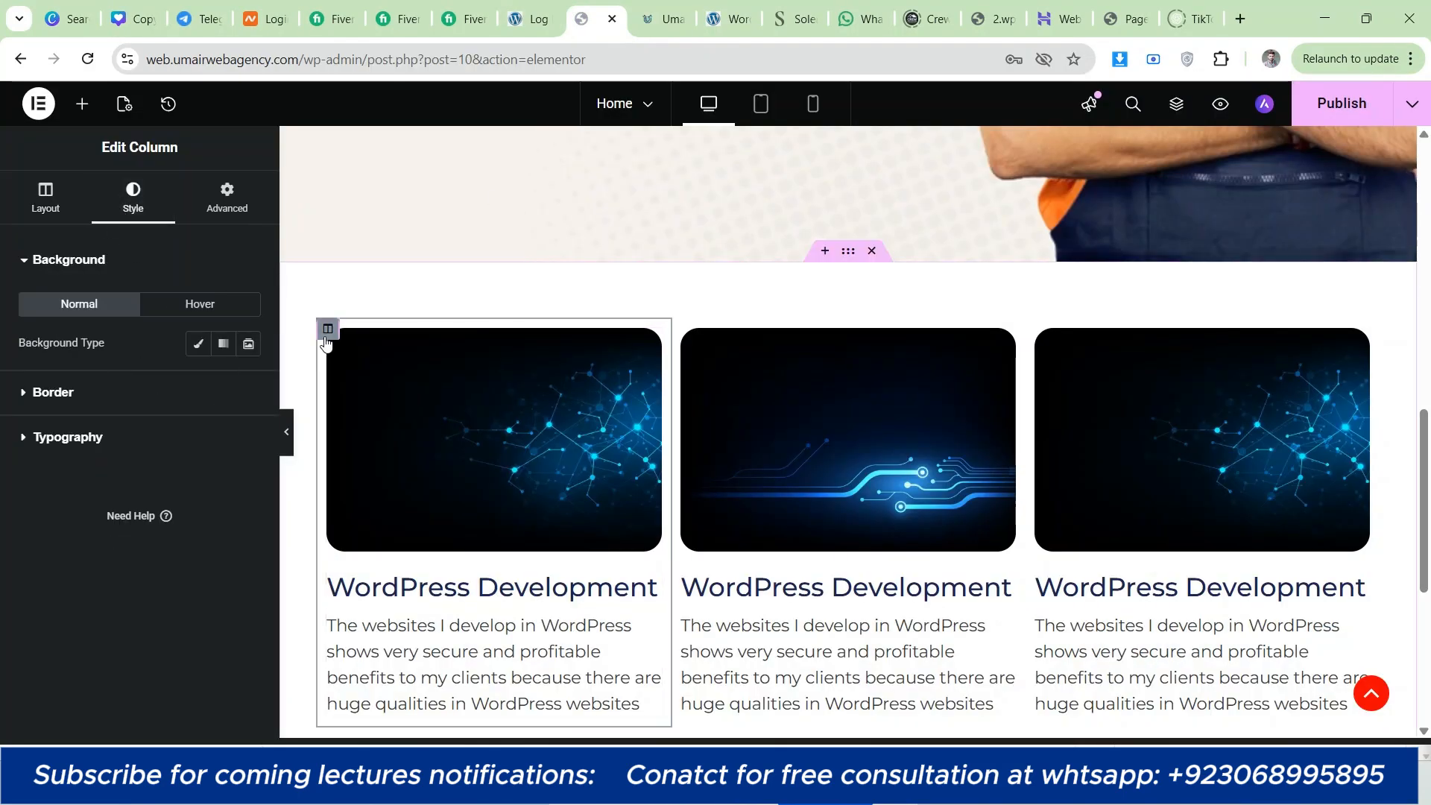
pyautogui.click(120, 392)
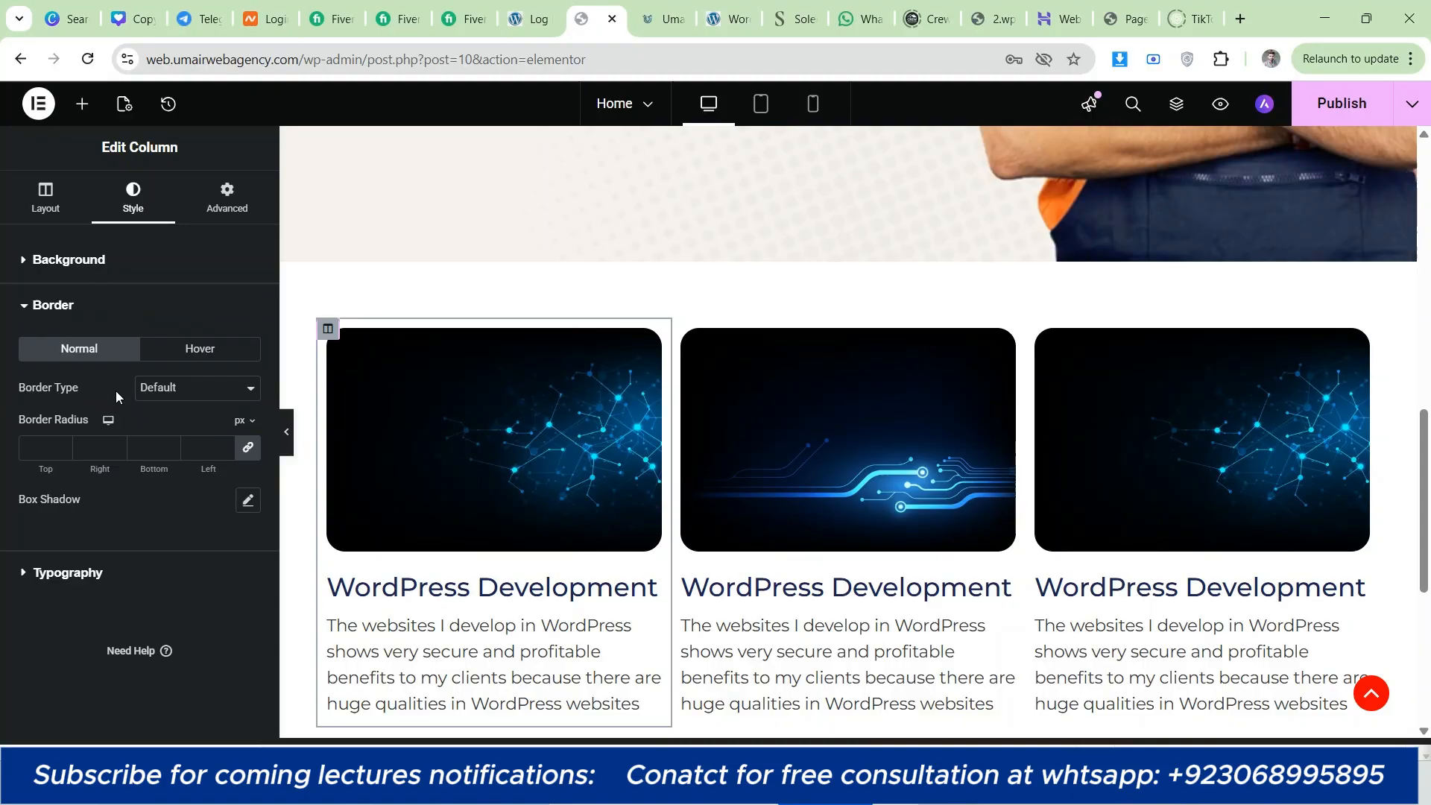
pyautogui.click(248, 501)
pyautogui.scroll(-3, 523, 455)
pyautogui.scroll(1, 317, 432)
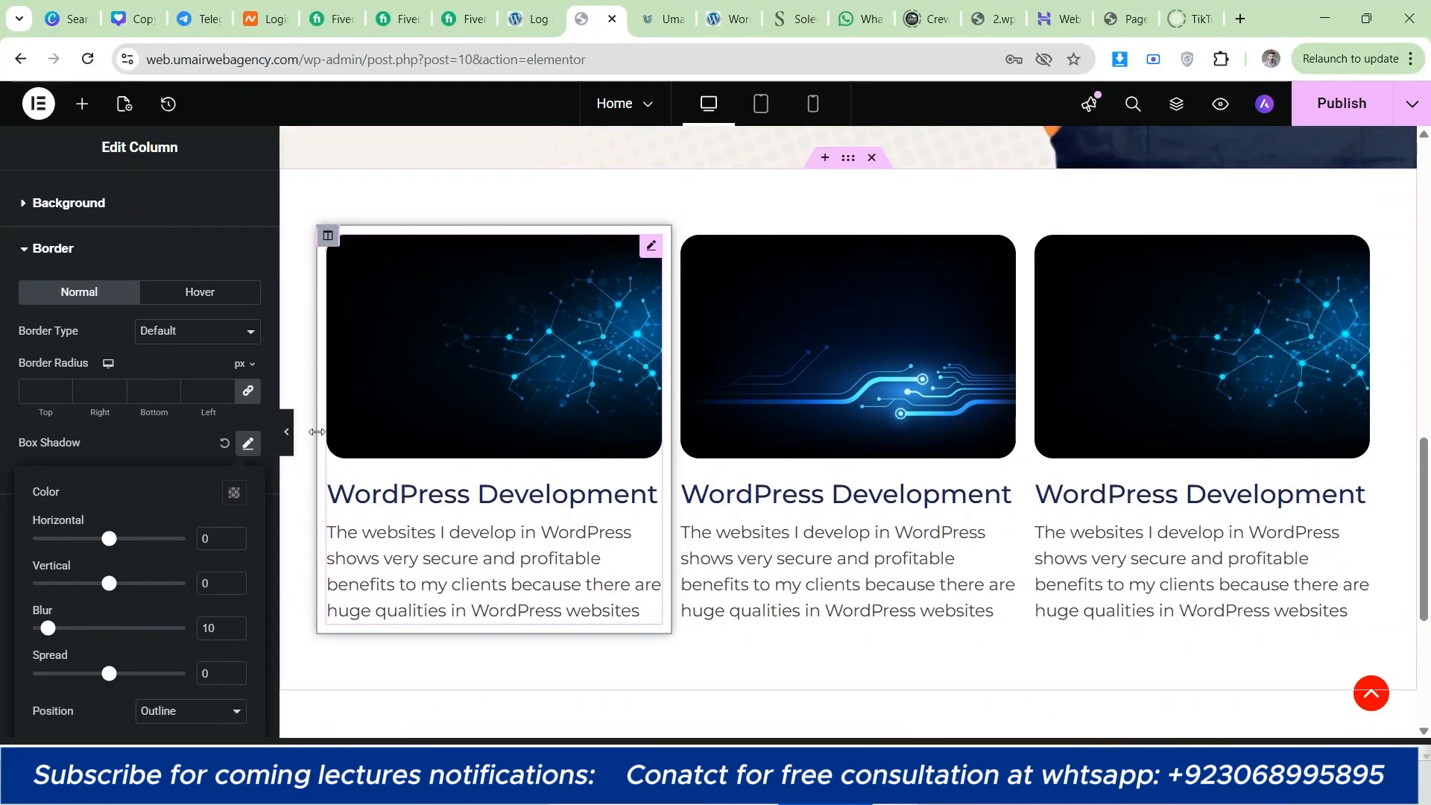
pyautogui.scroll(1, 89, 216)
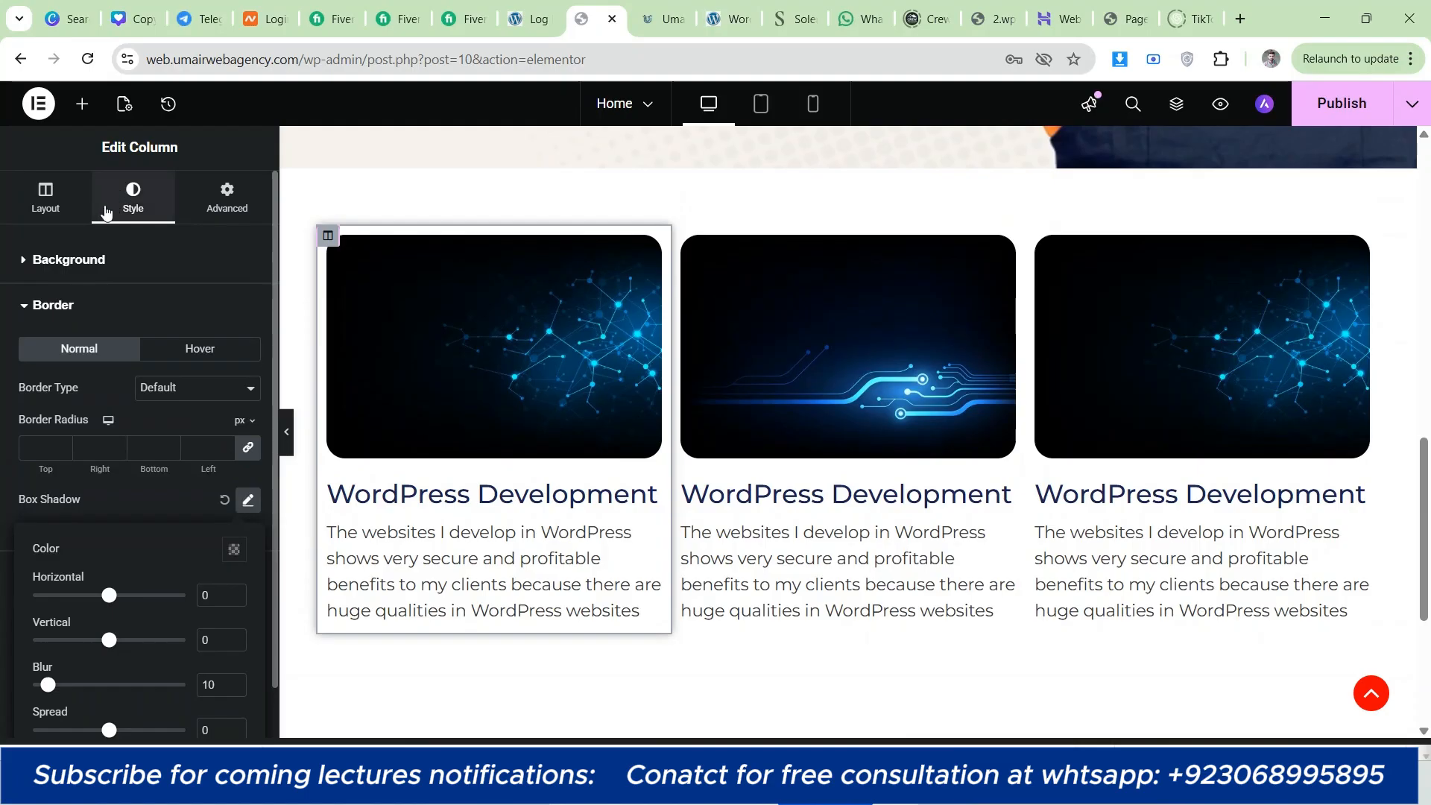
pyautogui.scroll(-1, 171, 494)
pyautogui.click(234, 493)
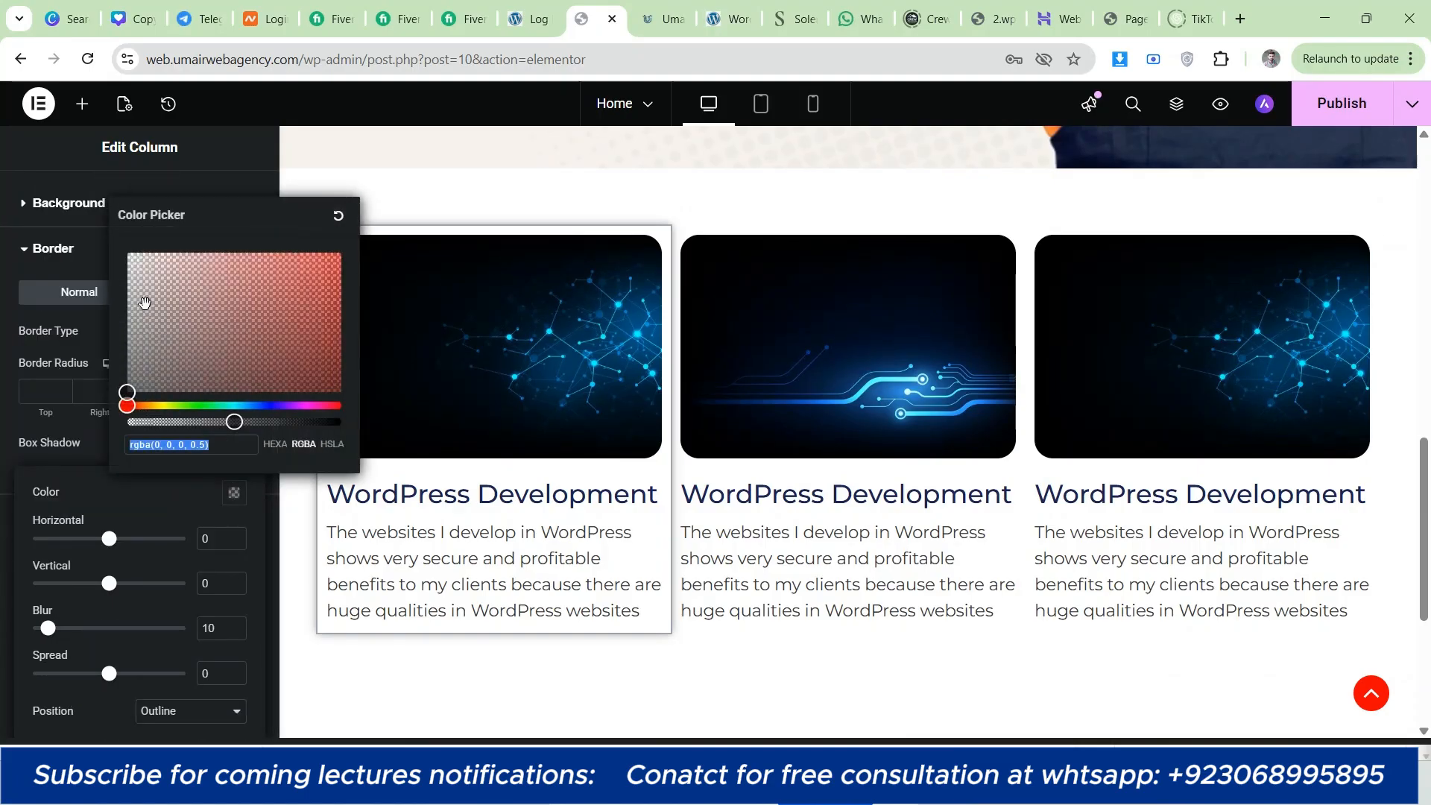
pyautogui.moveTo(145, 302); pyautogui.dragTo(118, 337)
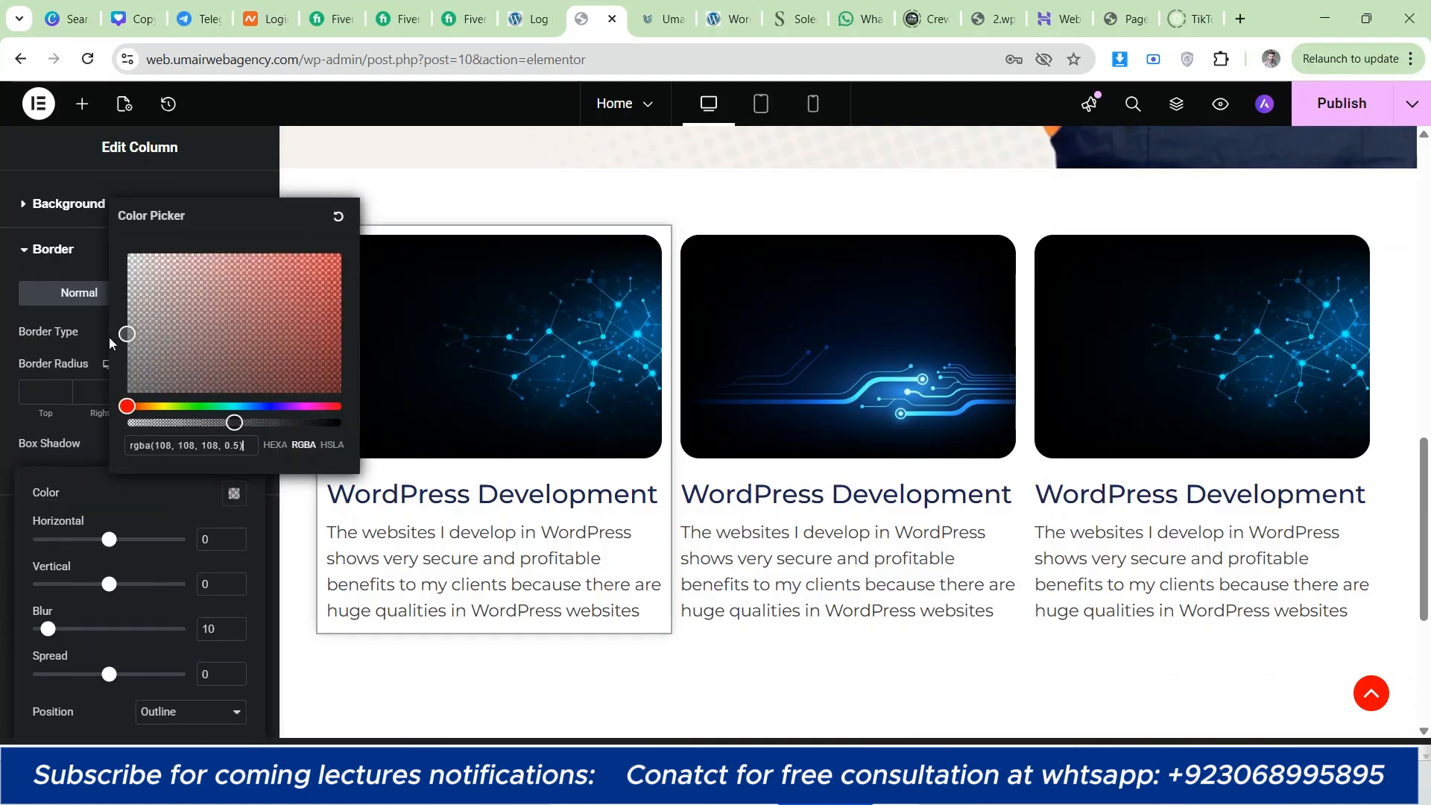
# Step: Set the first column's box shadow to a spread of 5 and a blur of 20
pyautogui.tripleClick(239, 670)
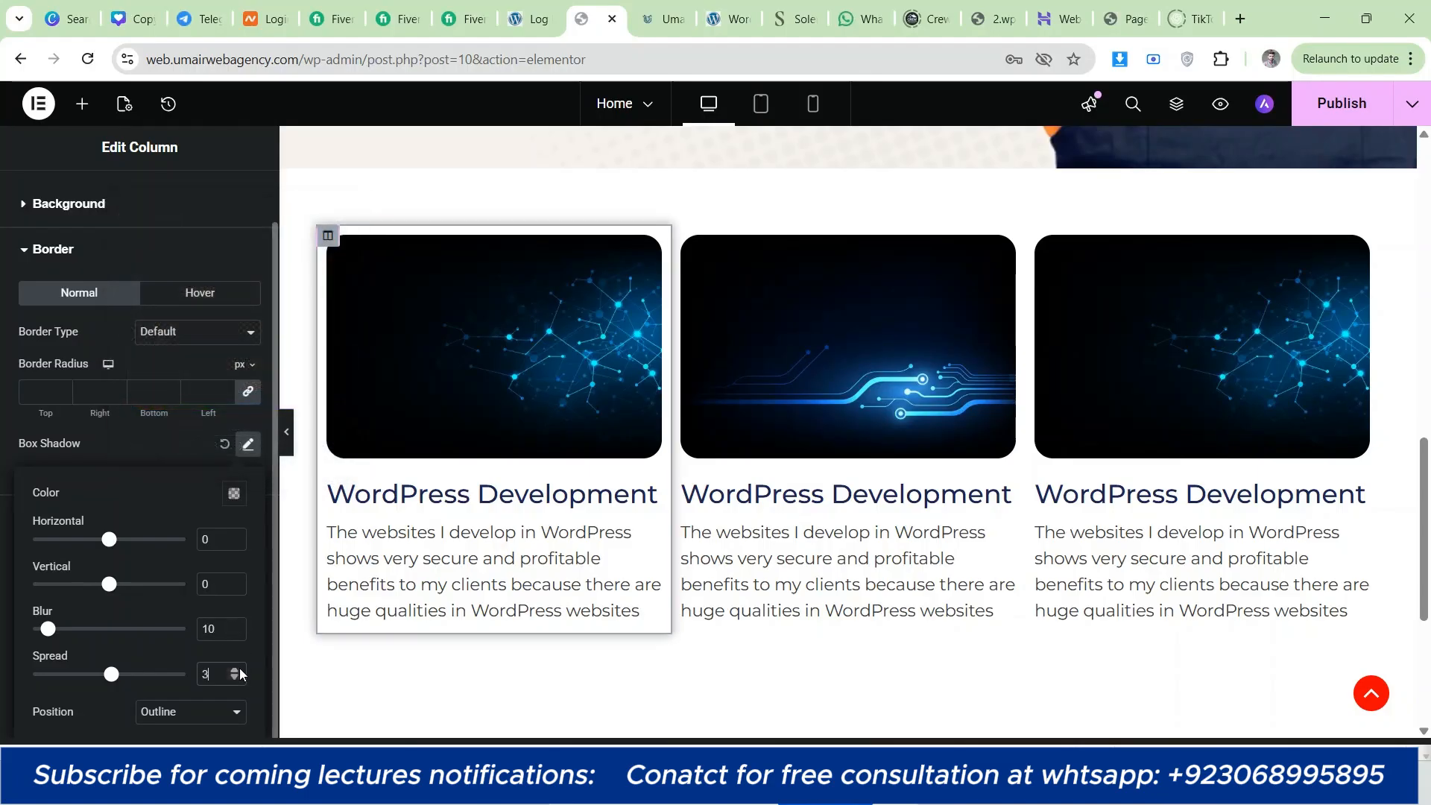
pyautogui.tripleClick(234, 628)
pyautogui.tripleClick(234, 628)
pyautogui.tripleClick(234, 628)
pyautogui.click(234, 628)
pyautogui.click(234, 628)
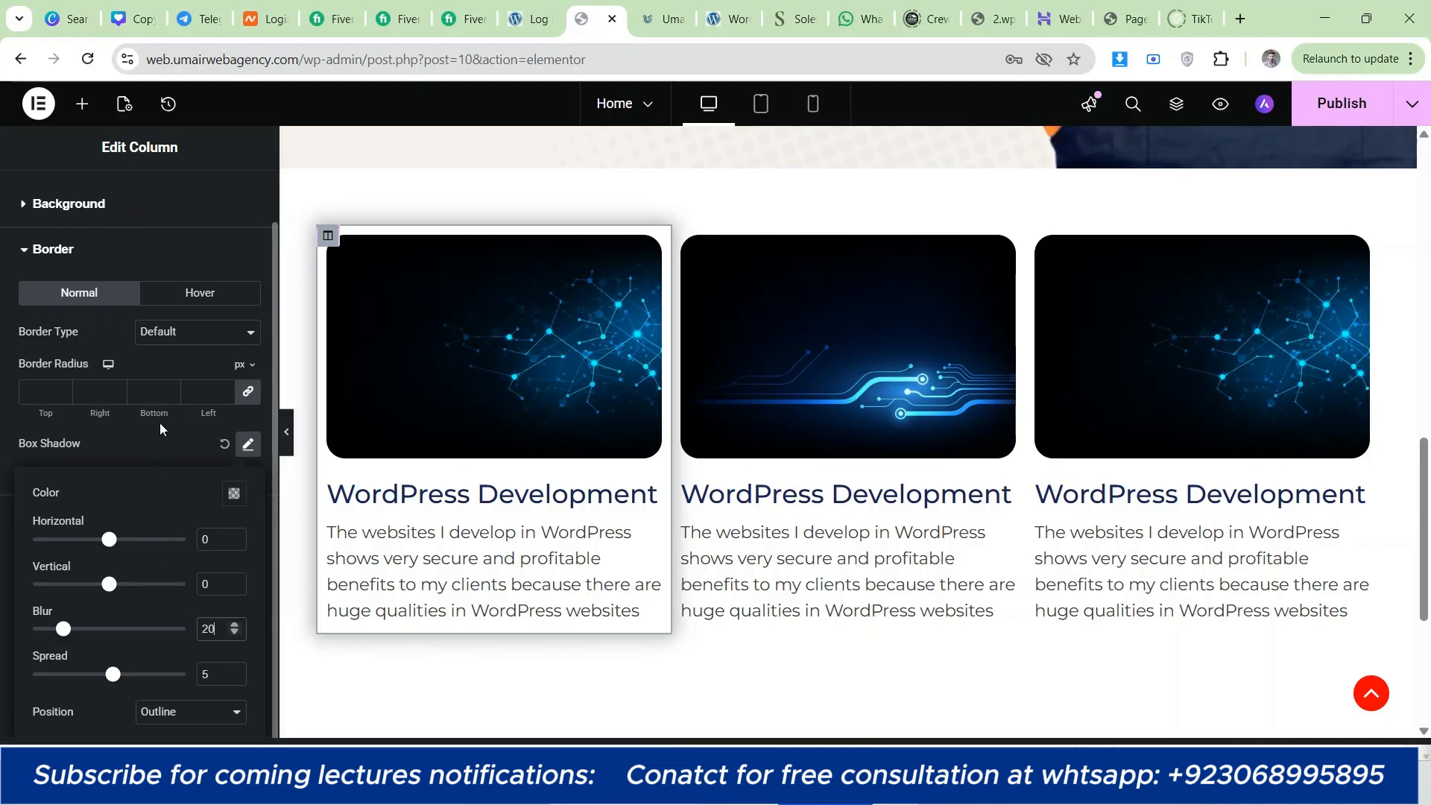
pyautogui.click(161, 454)
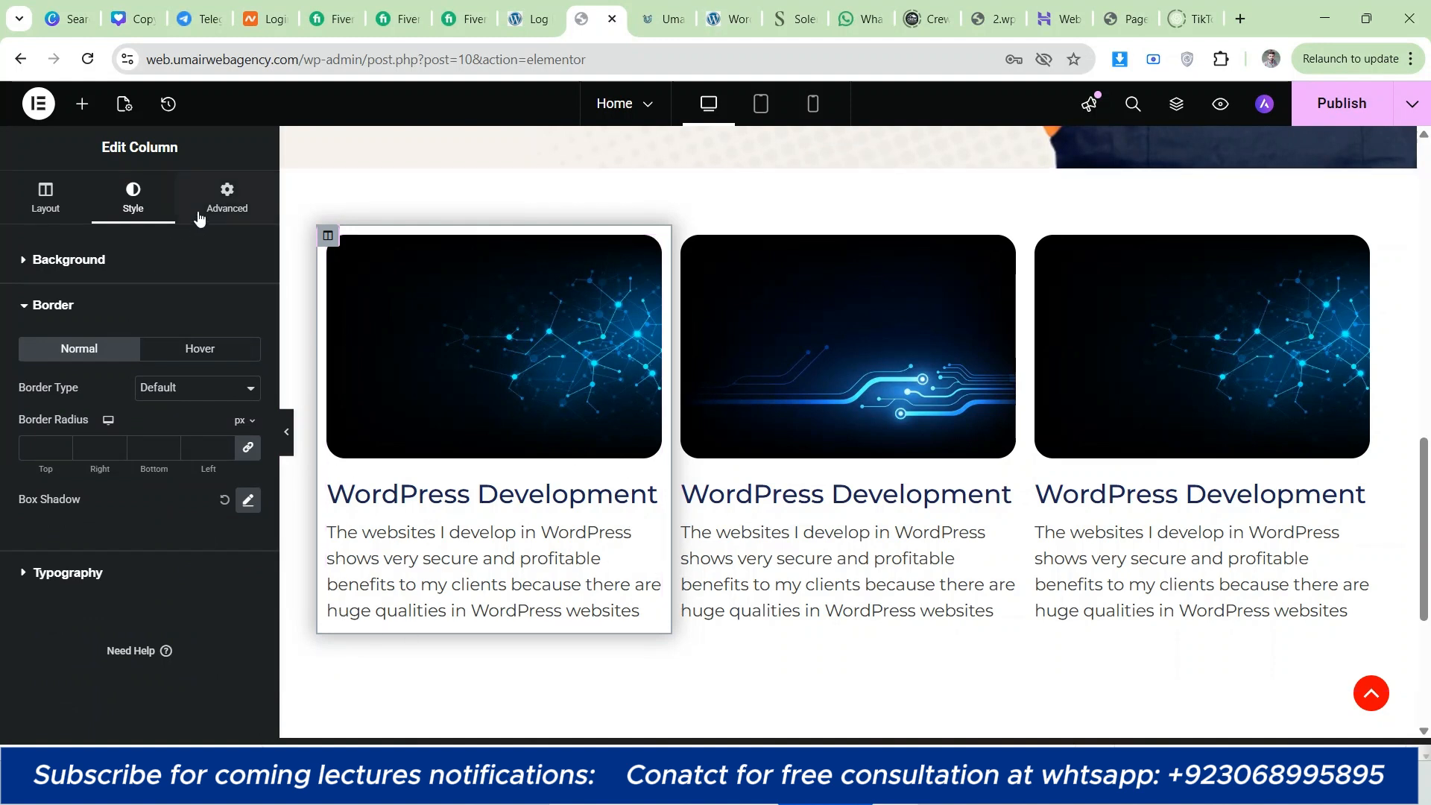
# Step: Set the first column's padding to 0 px on all sides
pyautogui.click(198, 217)
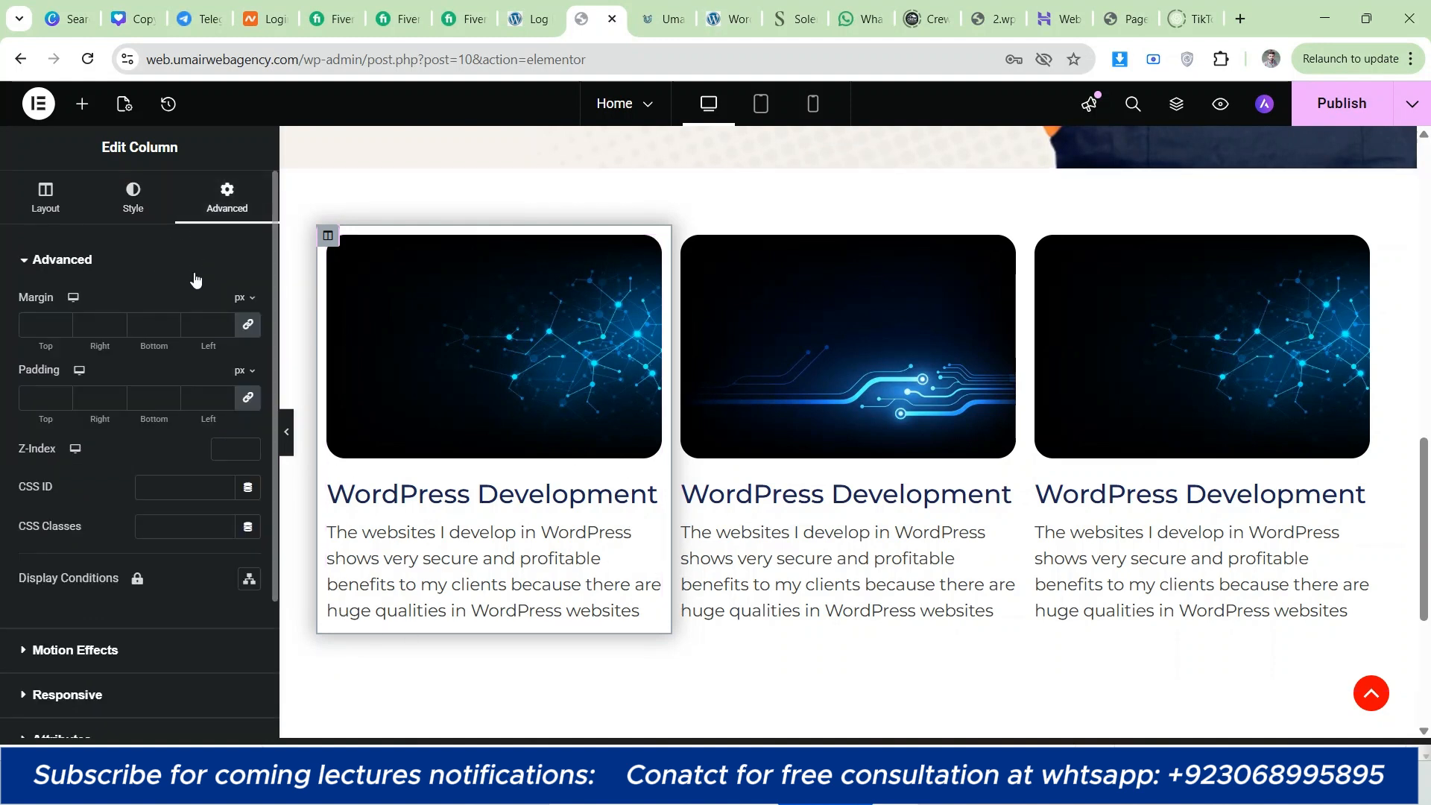
pyautogui.click(226, 401)
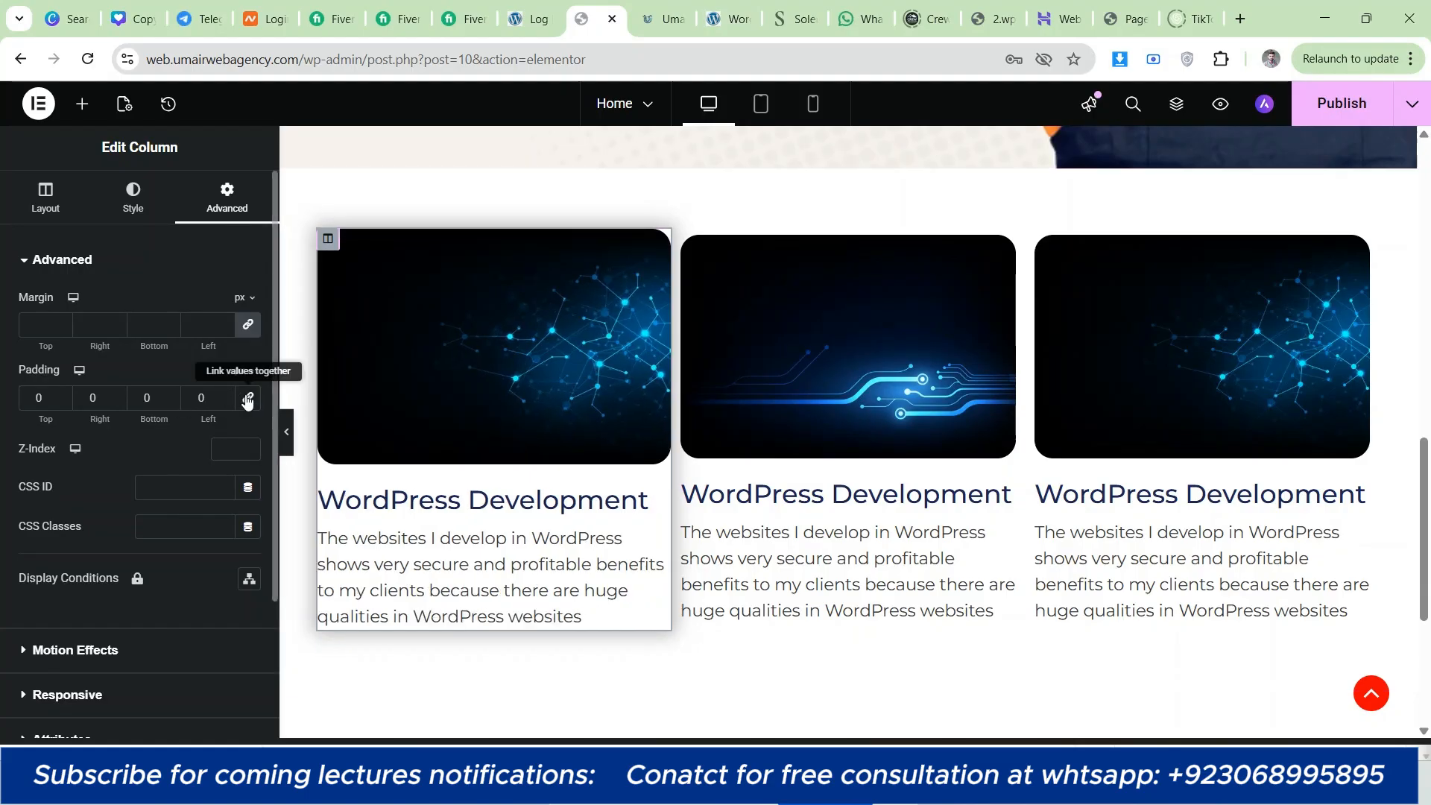
pyautogui.click(133, 198)
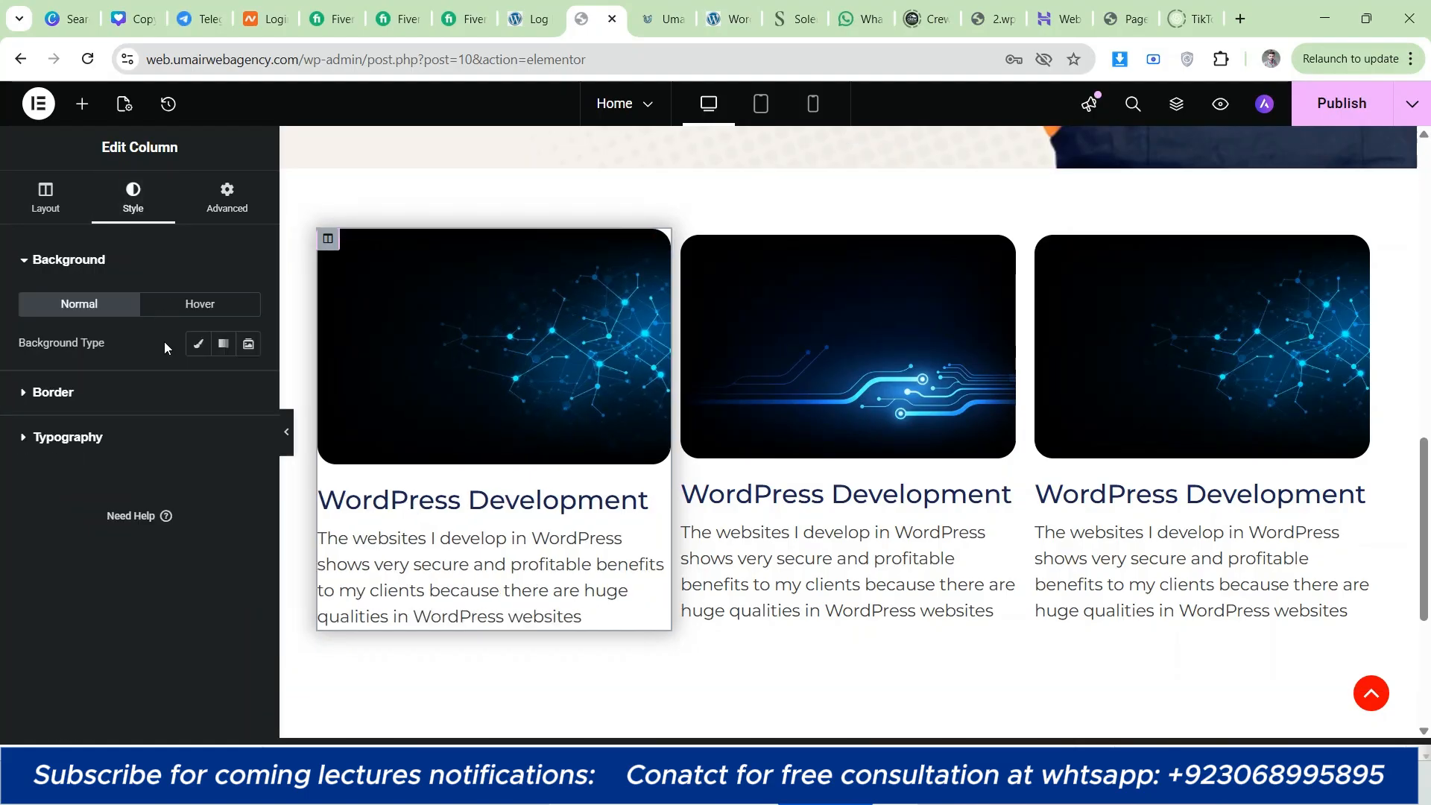
pyautogui.click(401, 383)
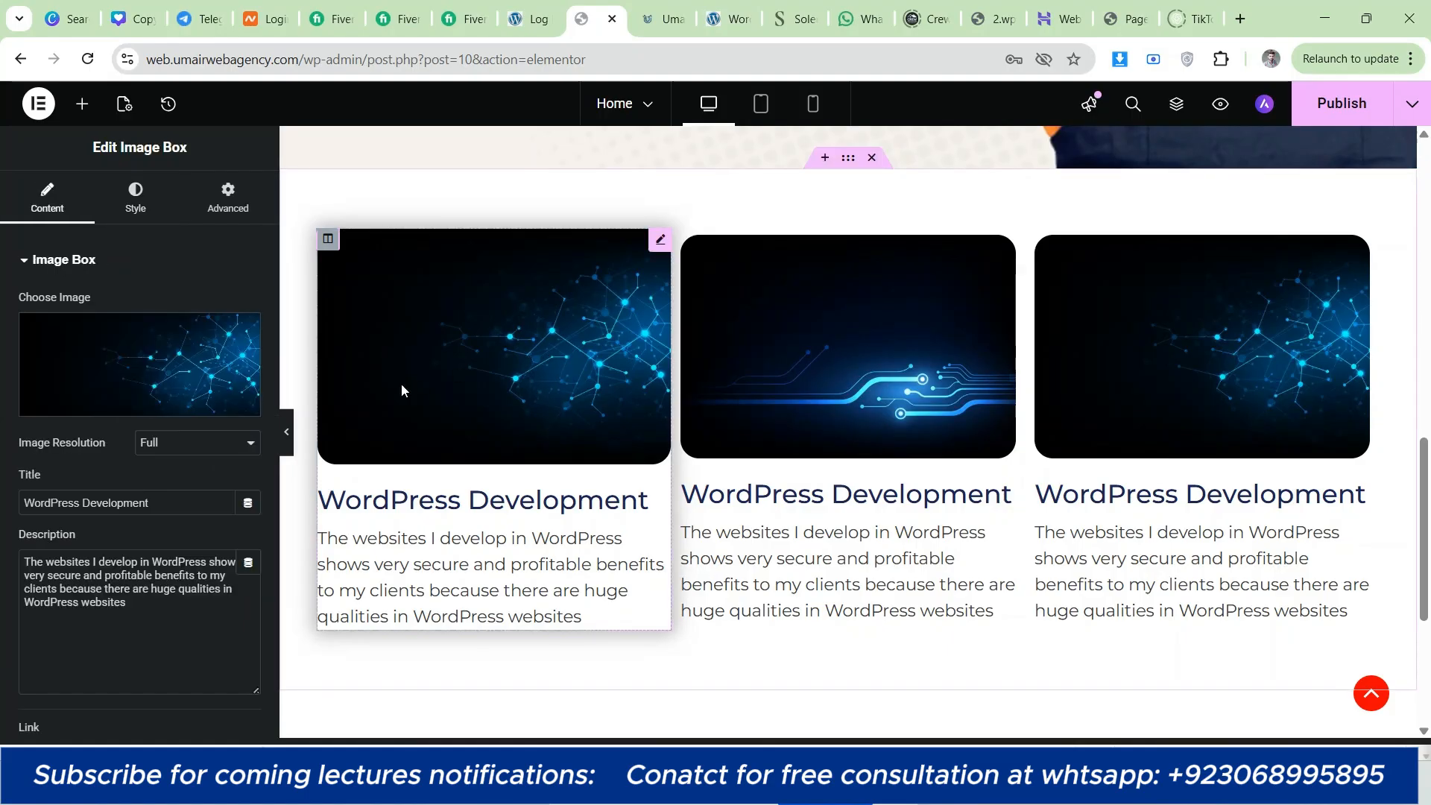
pyautogui.click(132, 209)
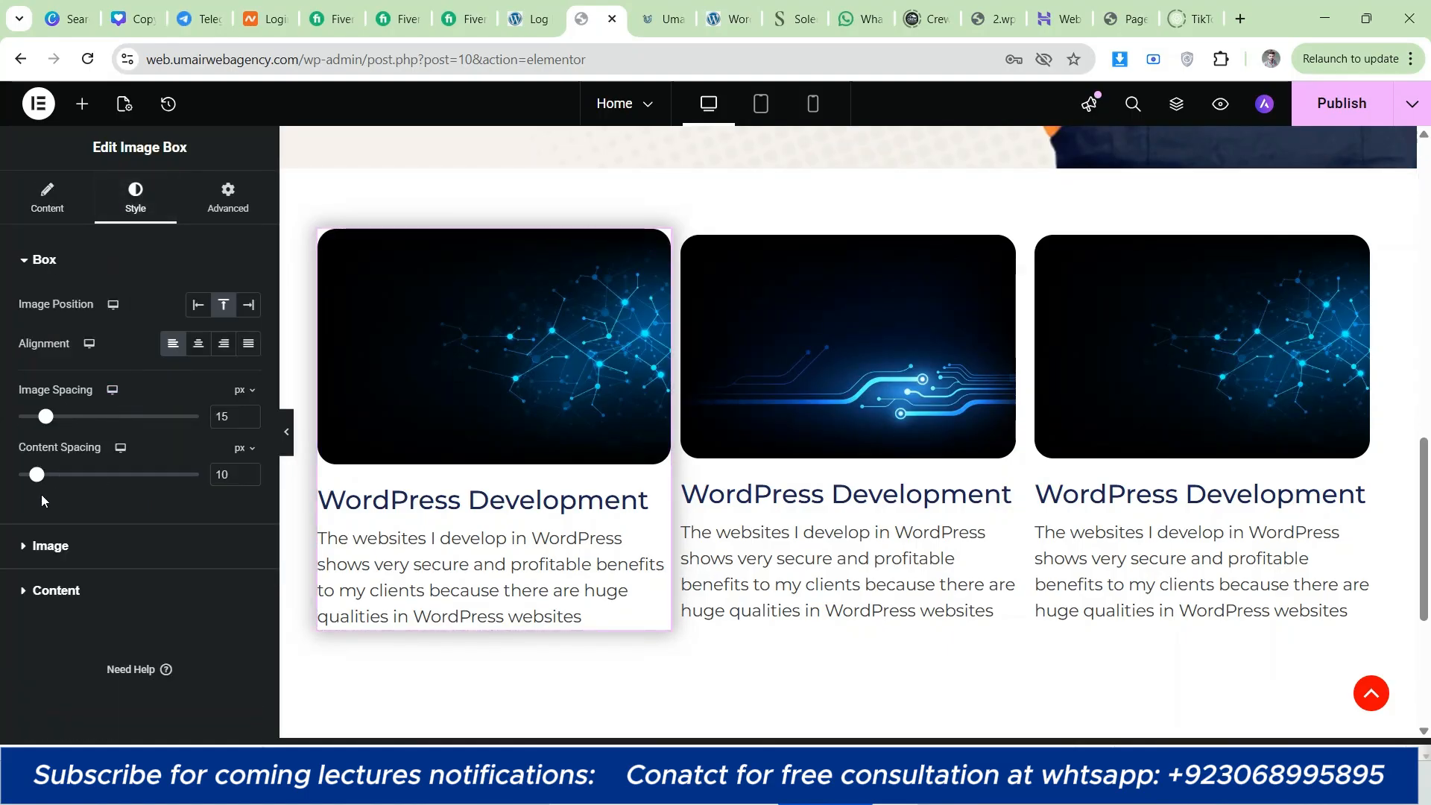
pyautogui.click(51, 546)
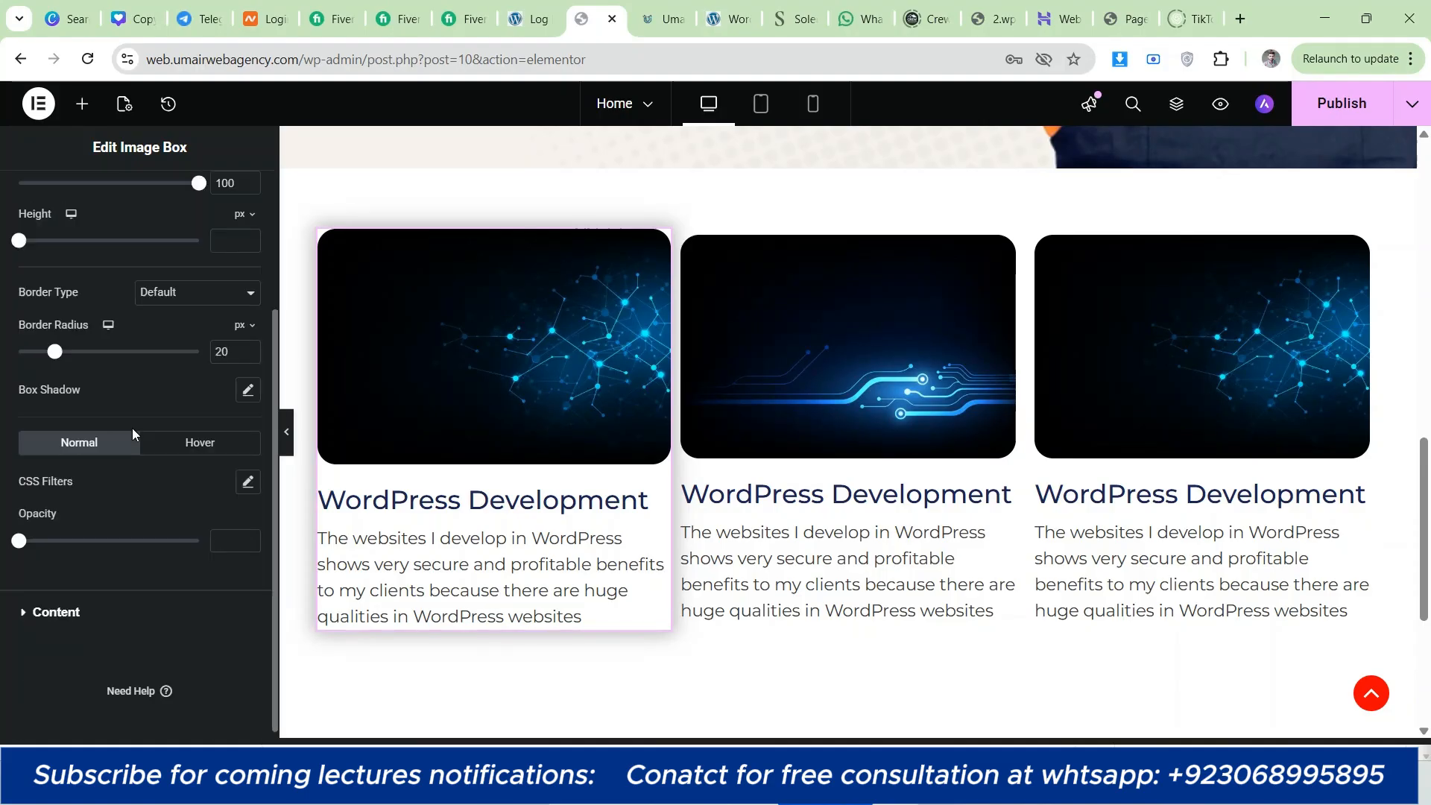
pyautogui.click(125, 610)
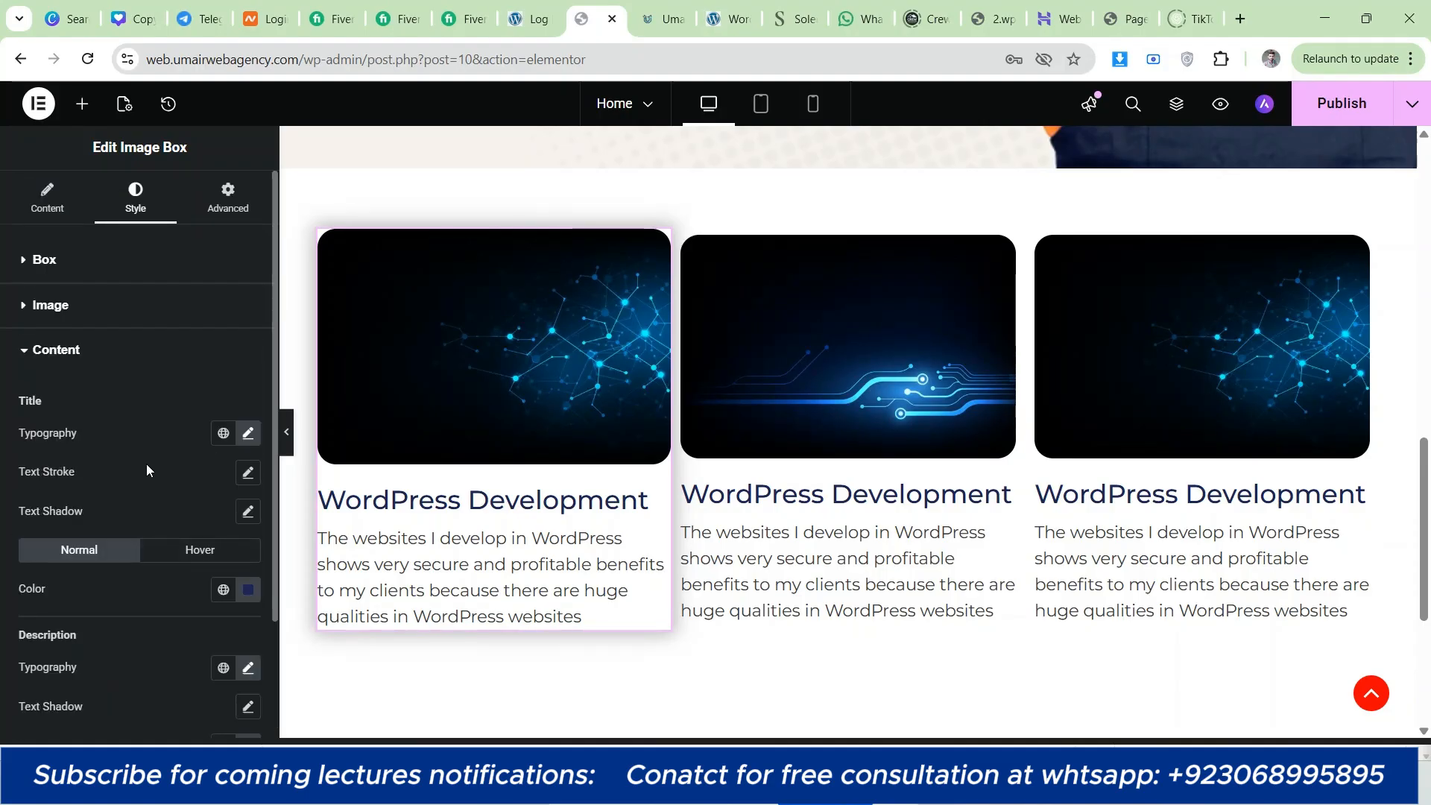
# Step: Set the first column's padding to 20 px on all sides
pyautogui.click(228, 198)
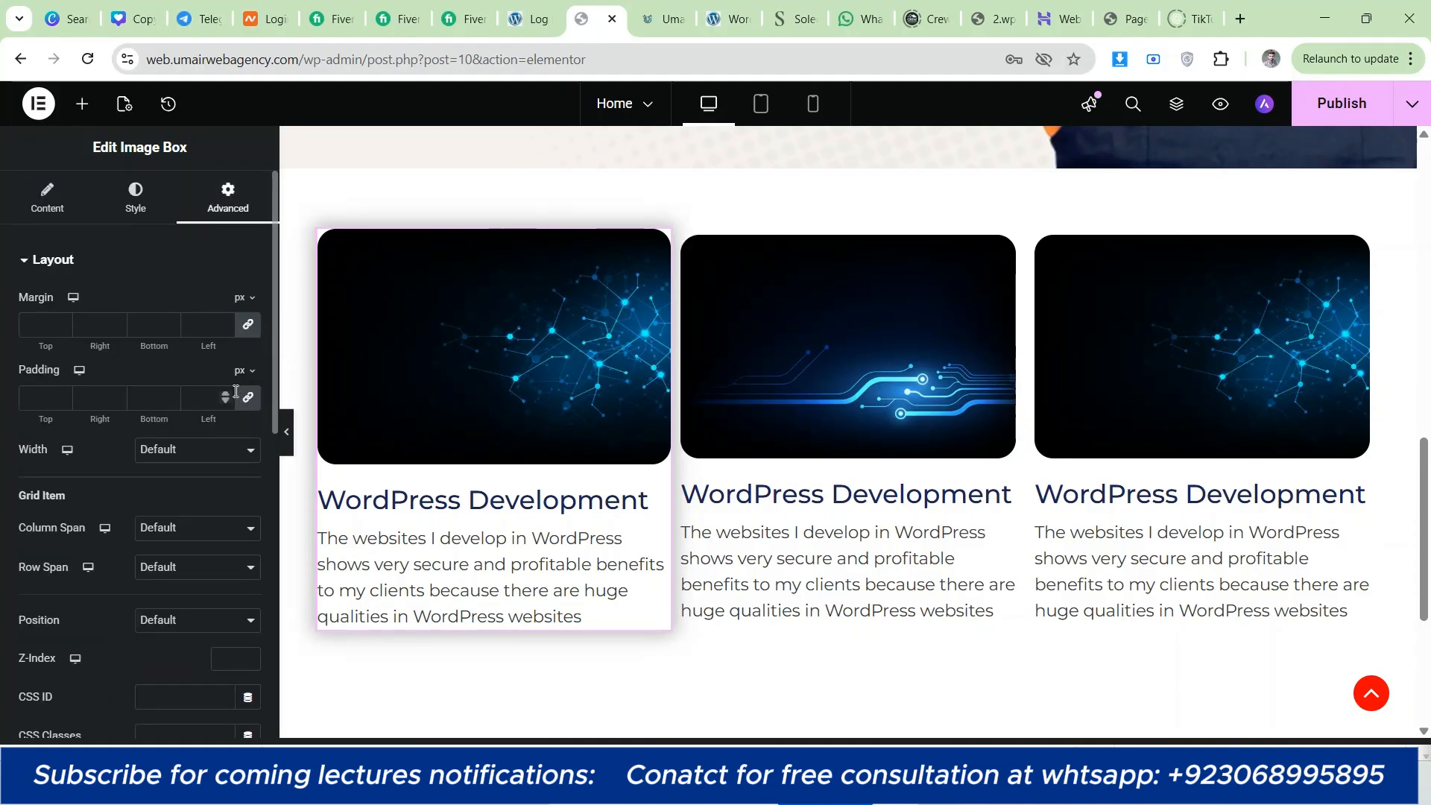
pyautogui.click(328, 239)
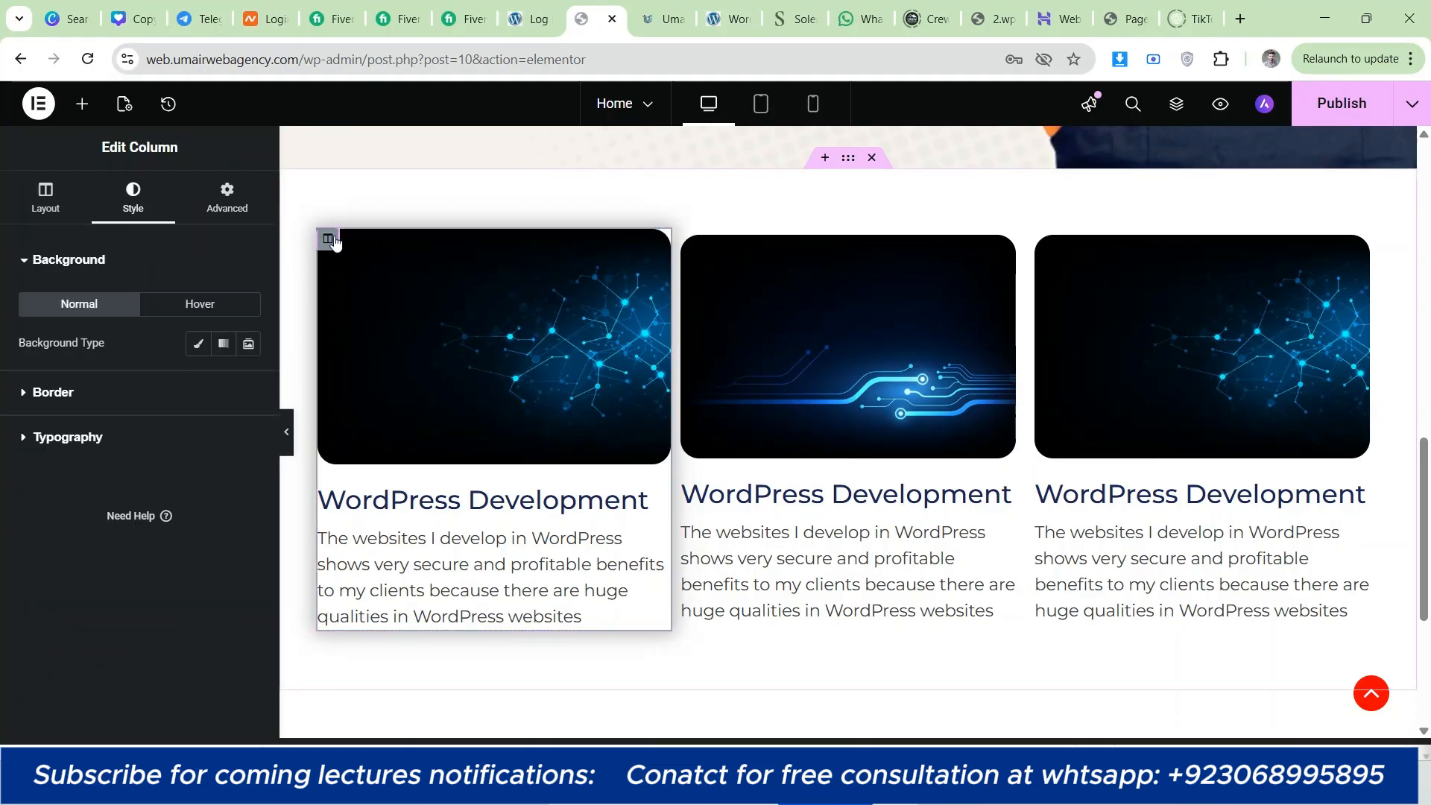
pyautogui.click(226, 200)
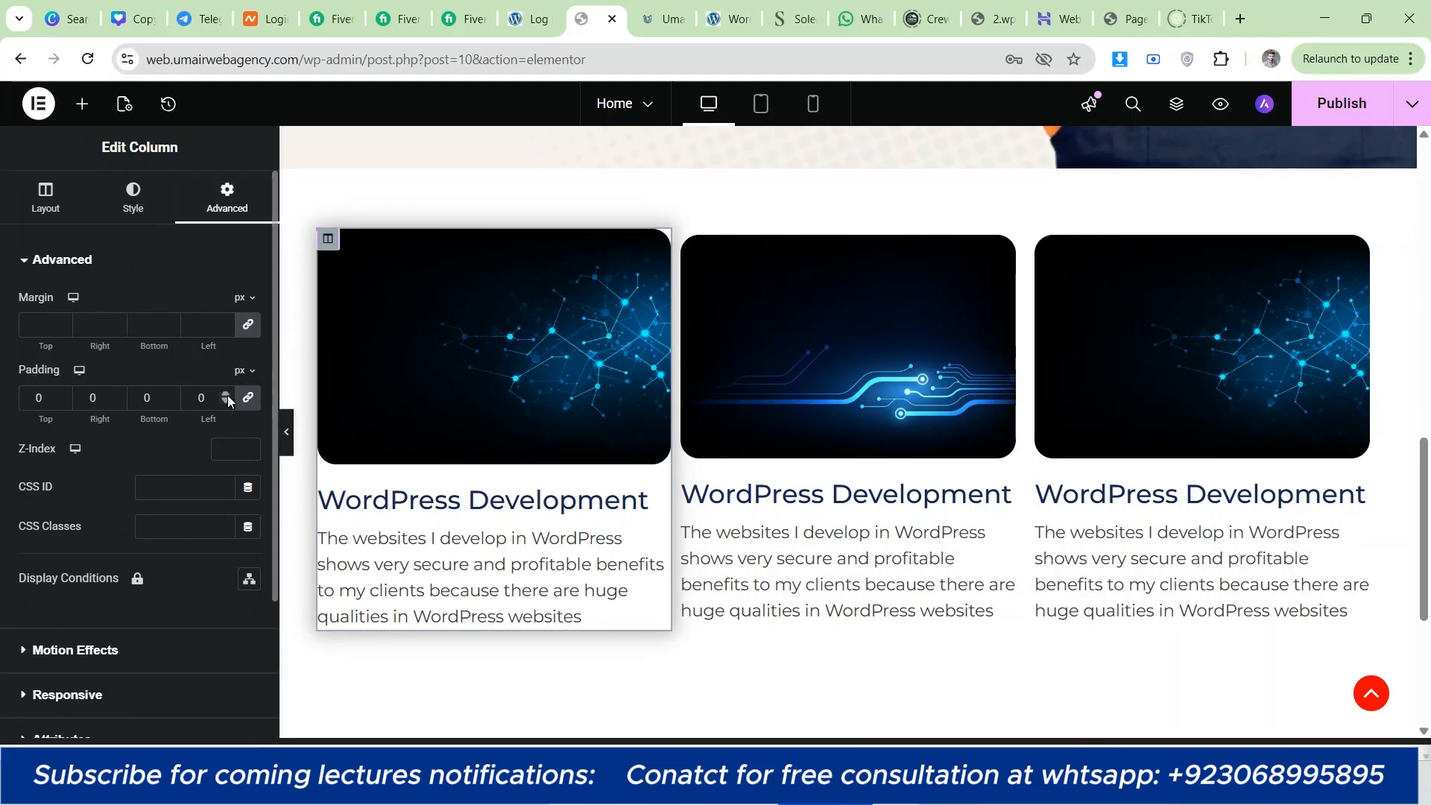
pyautogui.click(225, 394)
pyautogui.click(226, 394)
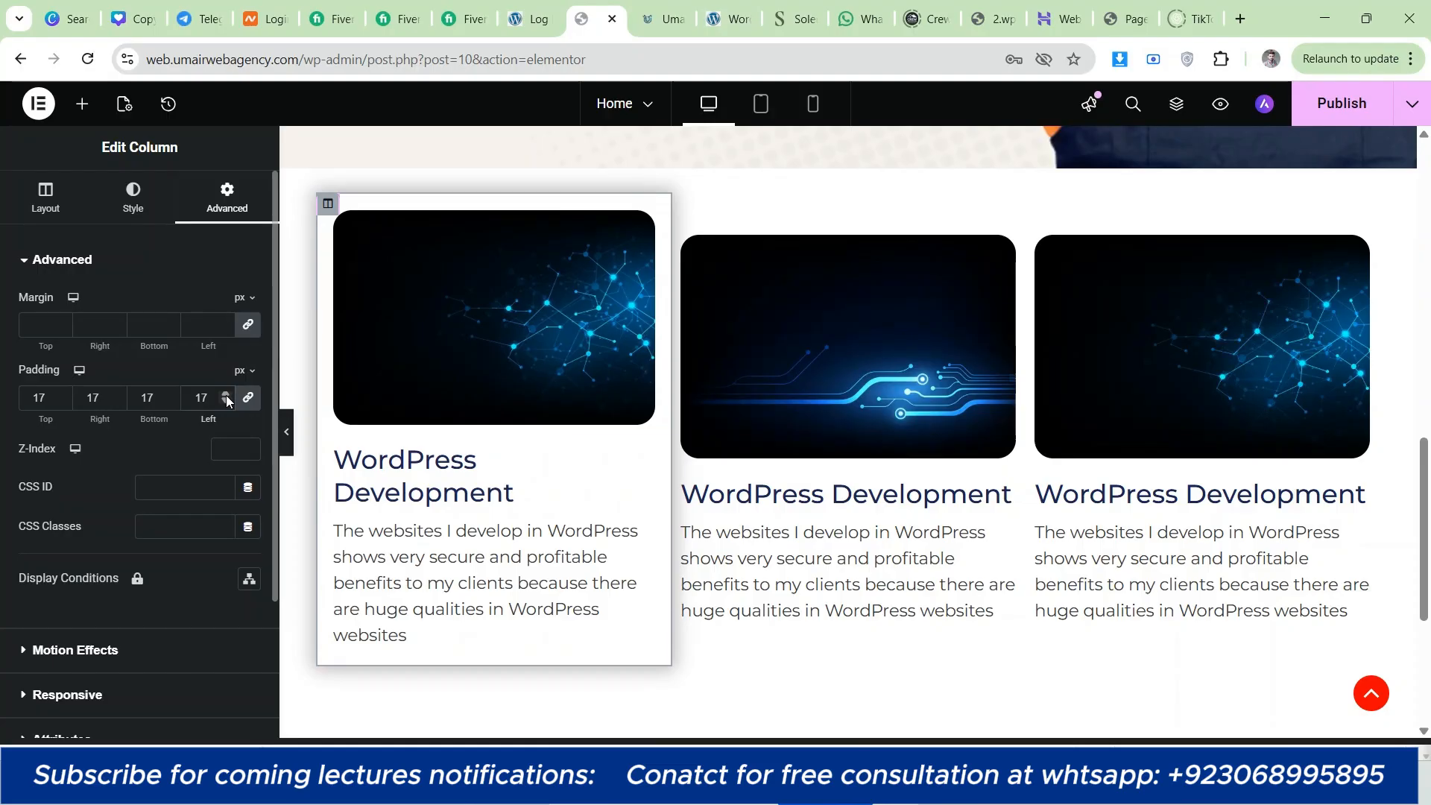
pyautogui.click(226, 394)
pyautogui.click(226, 394)
pyautogui.click(226, 395)
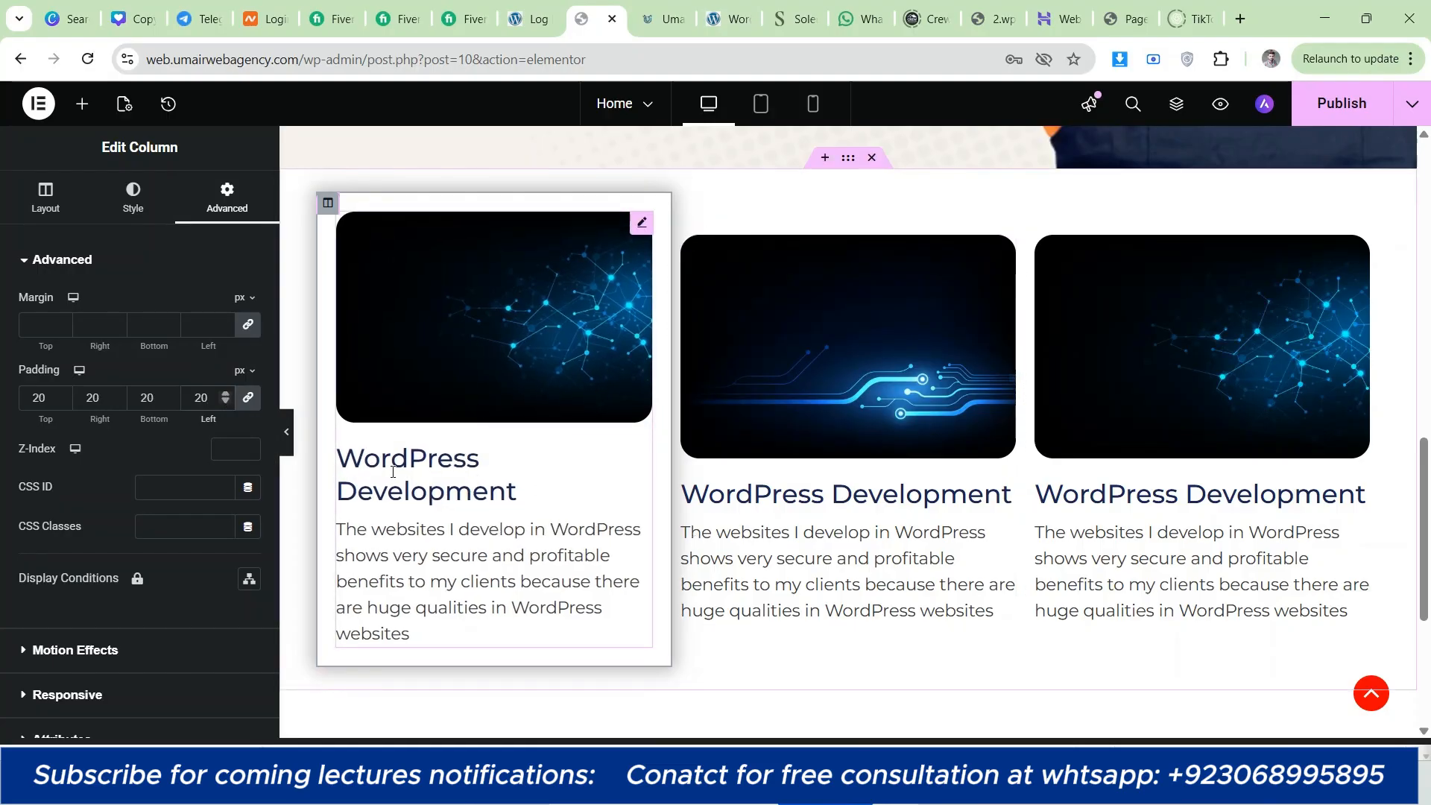
pyautogui.click(226, 394)
pyautogui.click(226, 394)
pyautogui.click(226, 395)
pyautogui.click(226, 394)
pyautogui.click(226, 394)
pyautogui.click(226, 394)
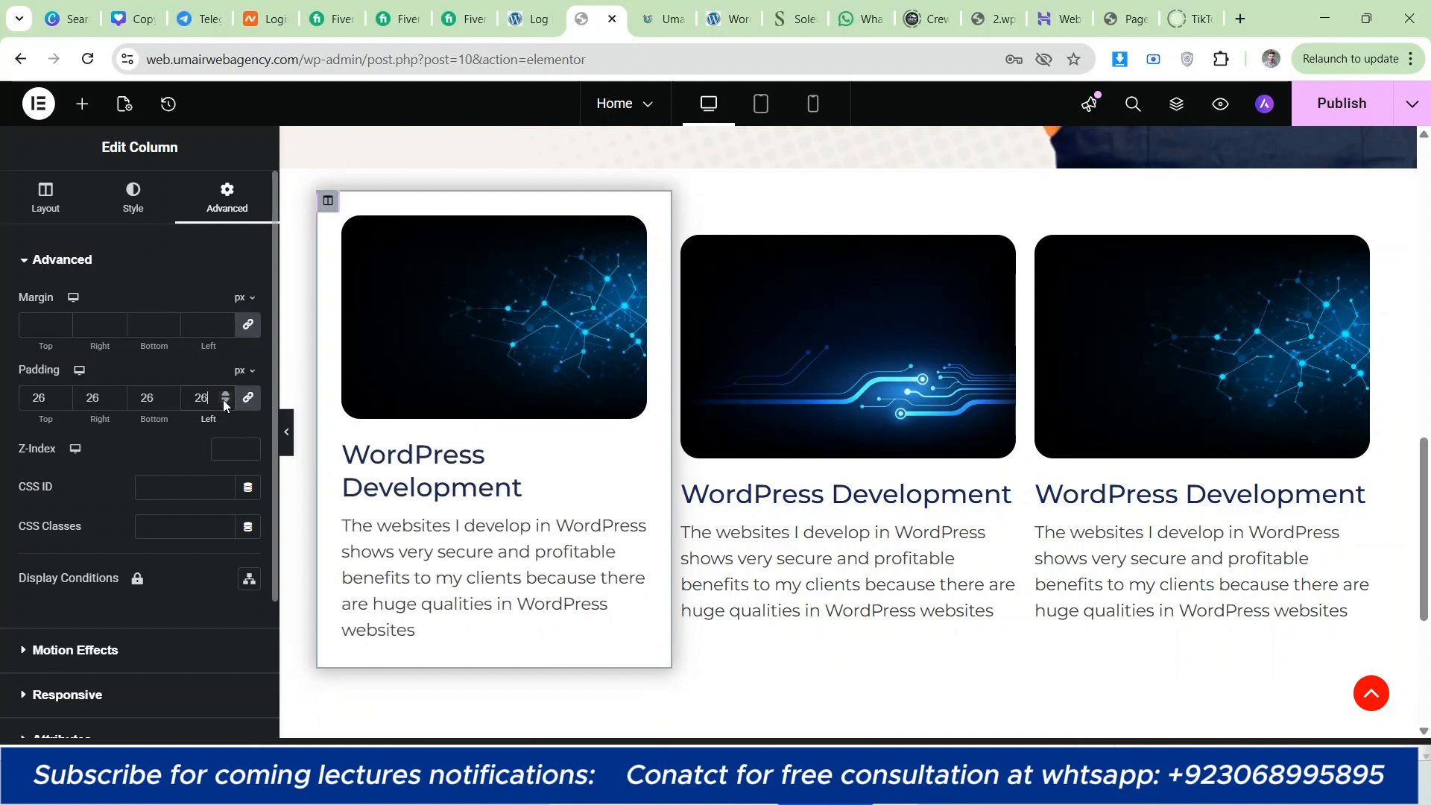
pyautogui.click(225, 402)
pyautogui.click(225, 403)
pyautogui.click(226, 403)
pyautogui.click(225, 403)
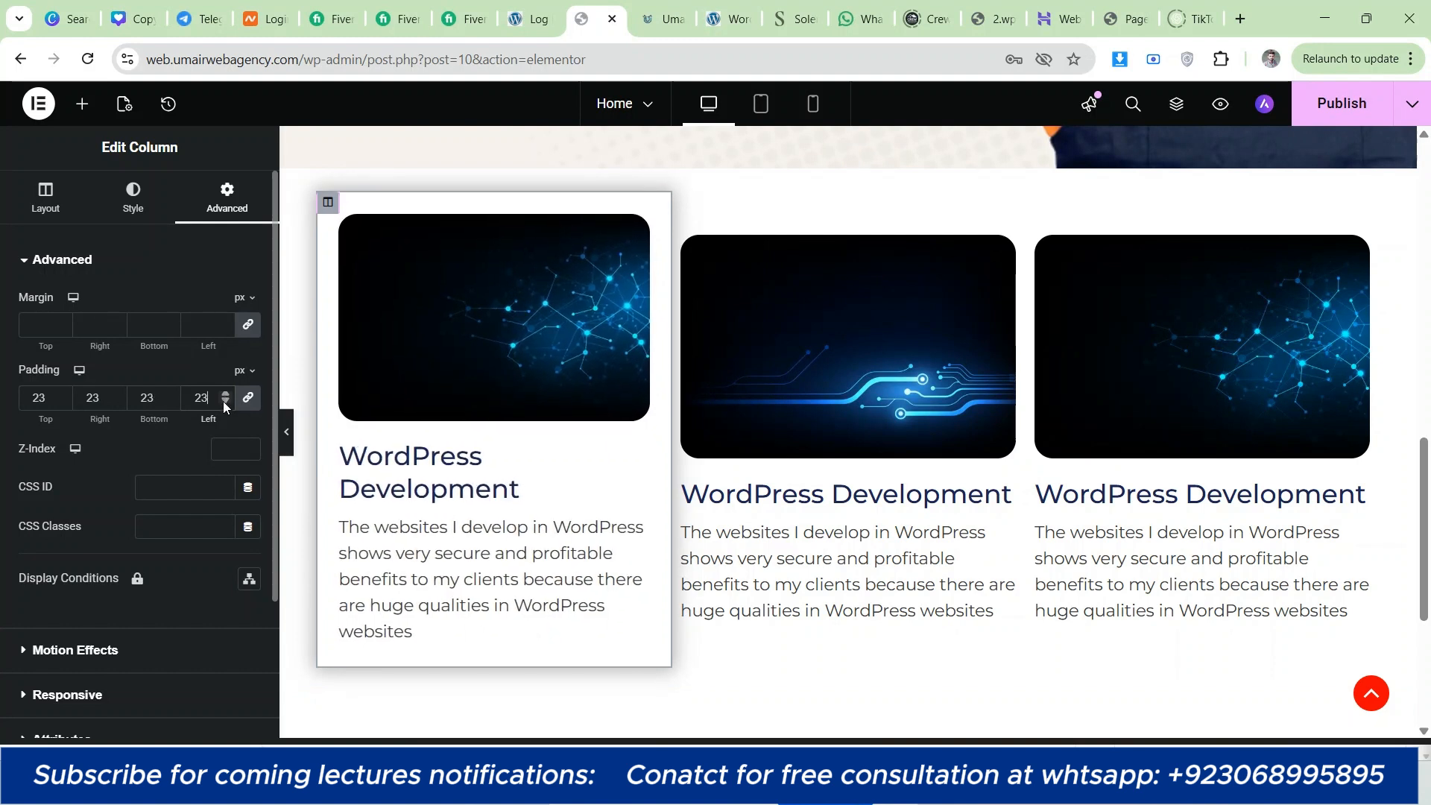
pyautogui.click(225, 403)
pyautogui.click(226, 402)
# Step: Round the first column's border with a radius of 20 px on all corners
pyautogui.scroll(1, 685, 309)
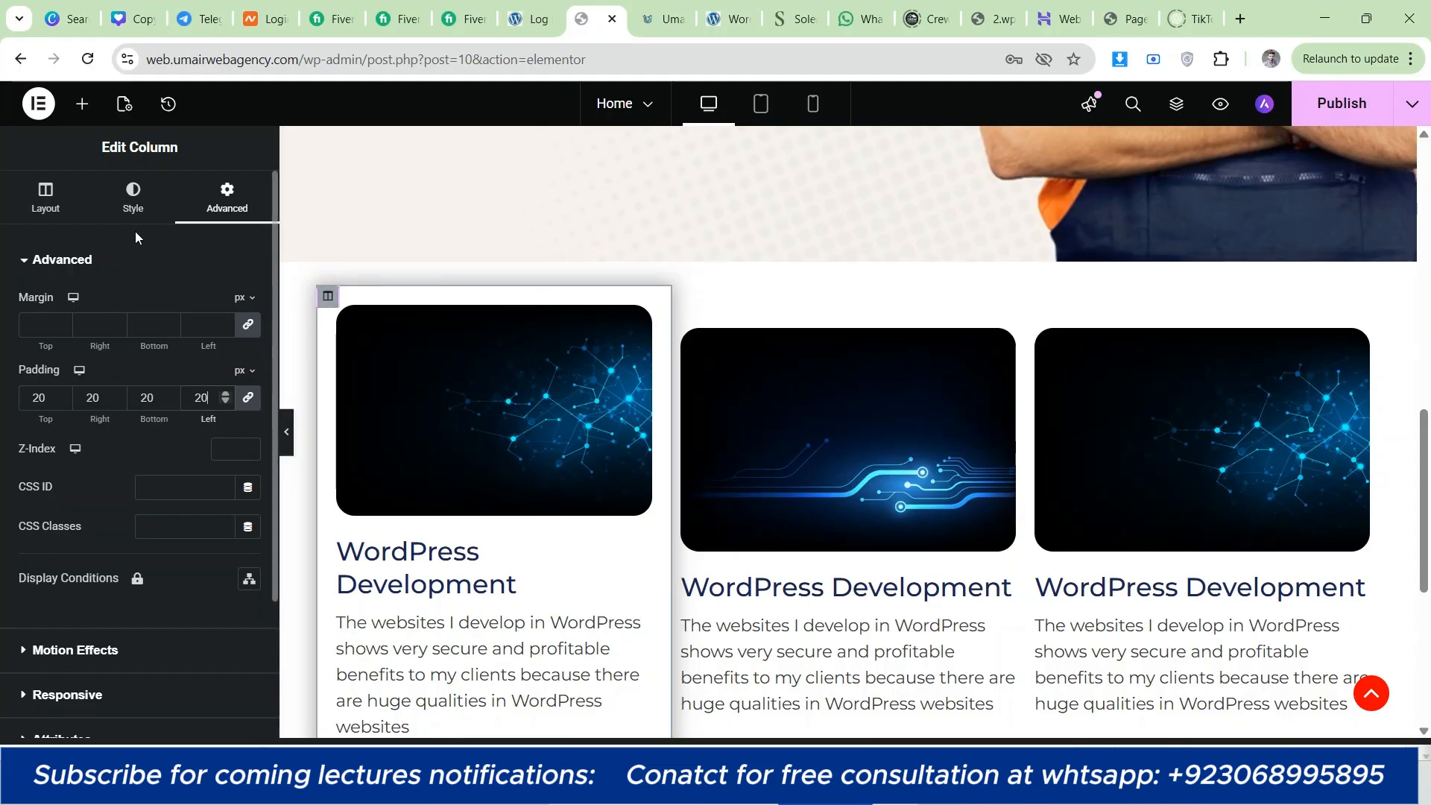
pyautogui.click(133, 198)
pyautogui.click(105, 394)
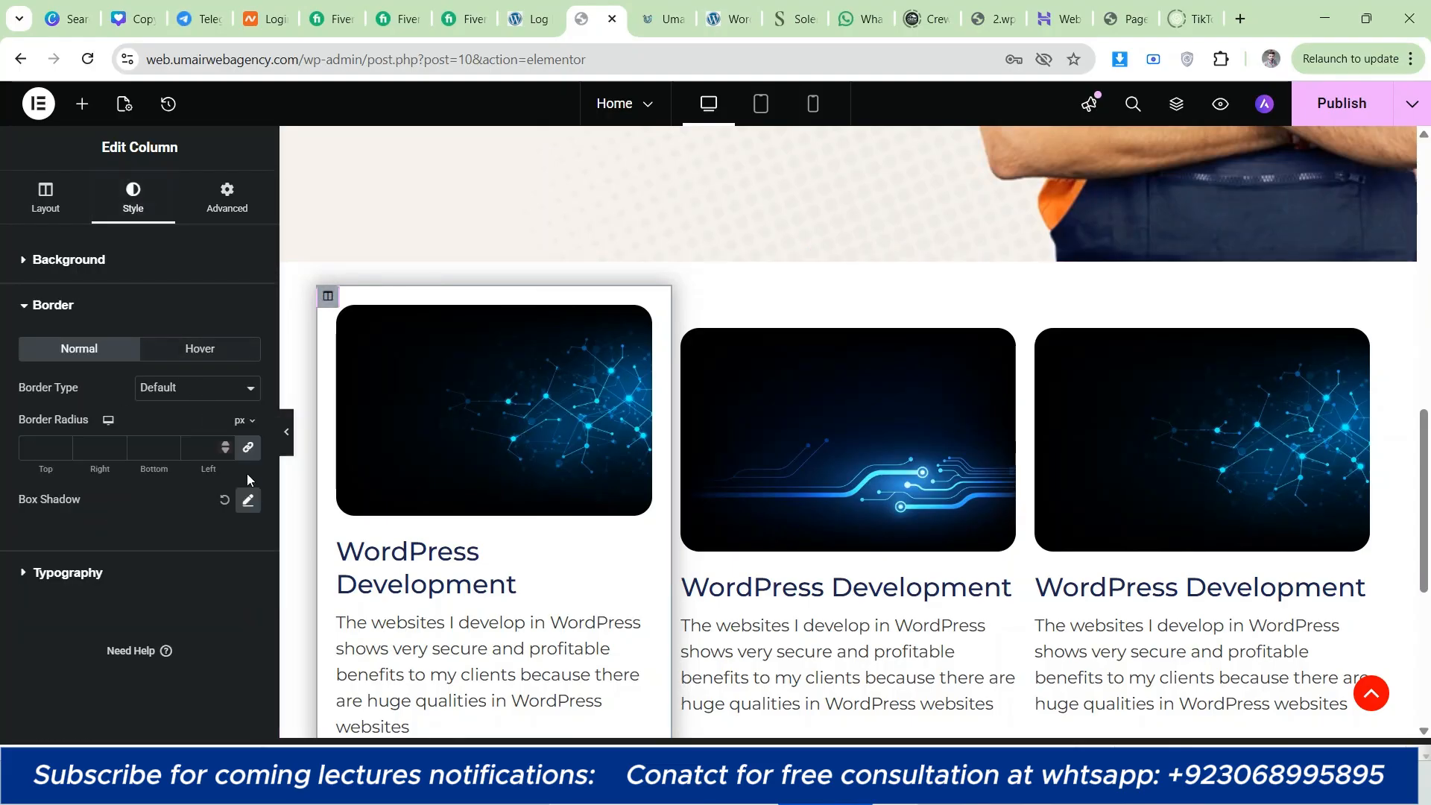
pyautogui.write('0')
pyautogui.click(224, 444)
pyautogui.click(222, 454)
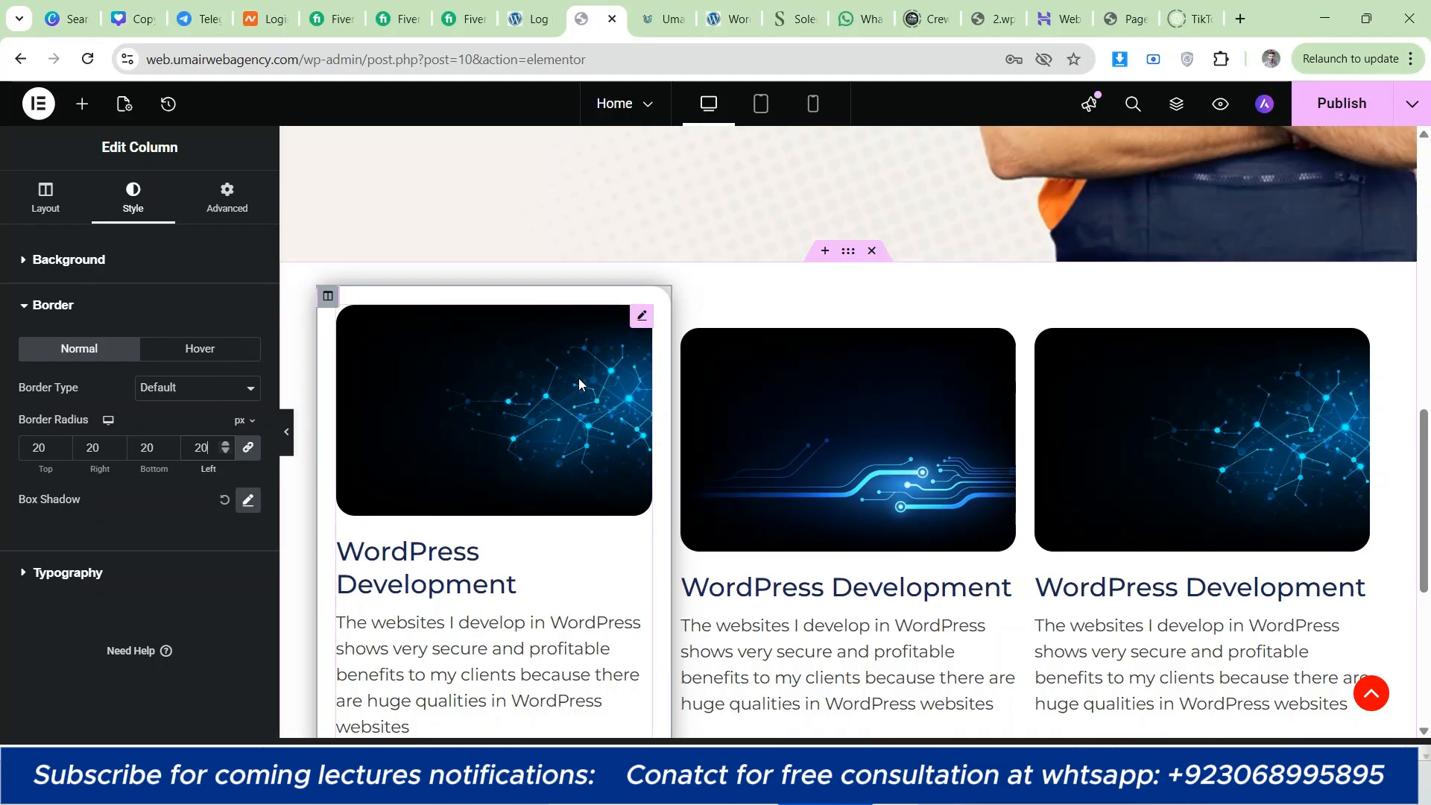
pyautogui.scroll(-3, 578, 378)
pyautogui.scroll(3, 501, 374)
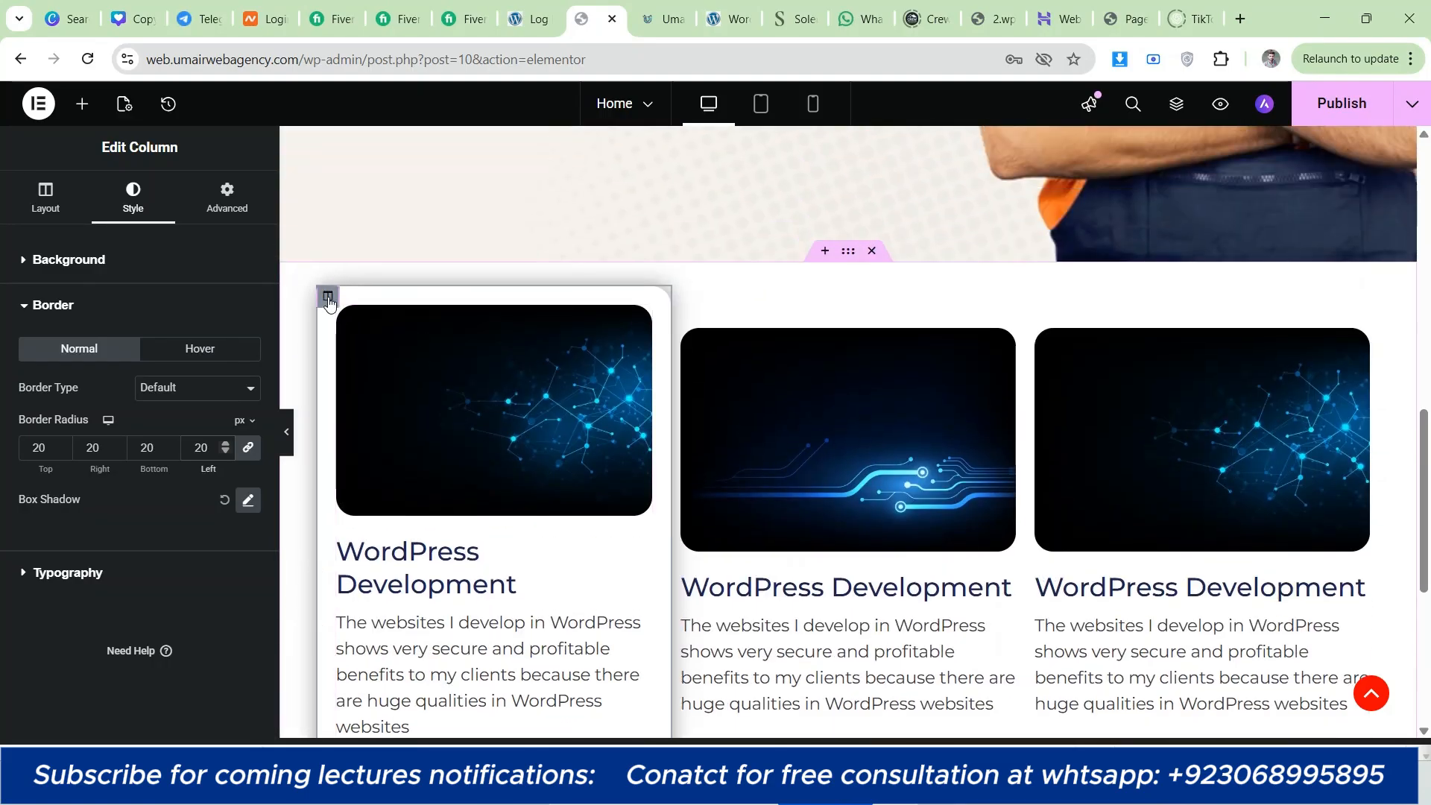
# Step: Unlink the first column's margin values and set its right and left margins to 10 px
pyautogui.click(182, 262)
pyautogui.click(212, 204)
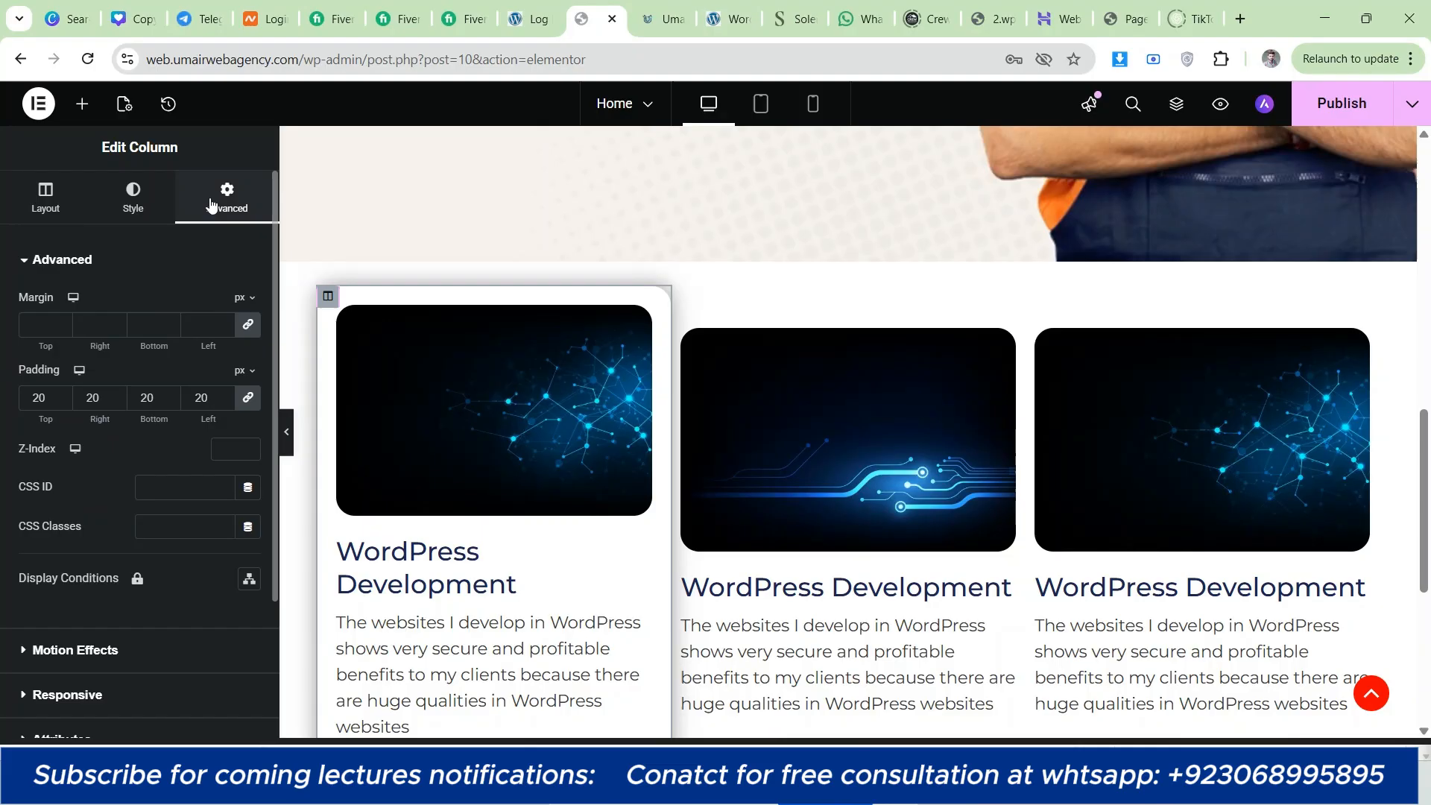
pyautogui.click(248, 325)
pyautogui.click(195, 318)
pyautogui.write('10')
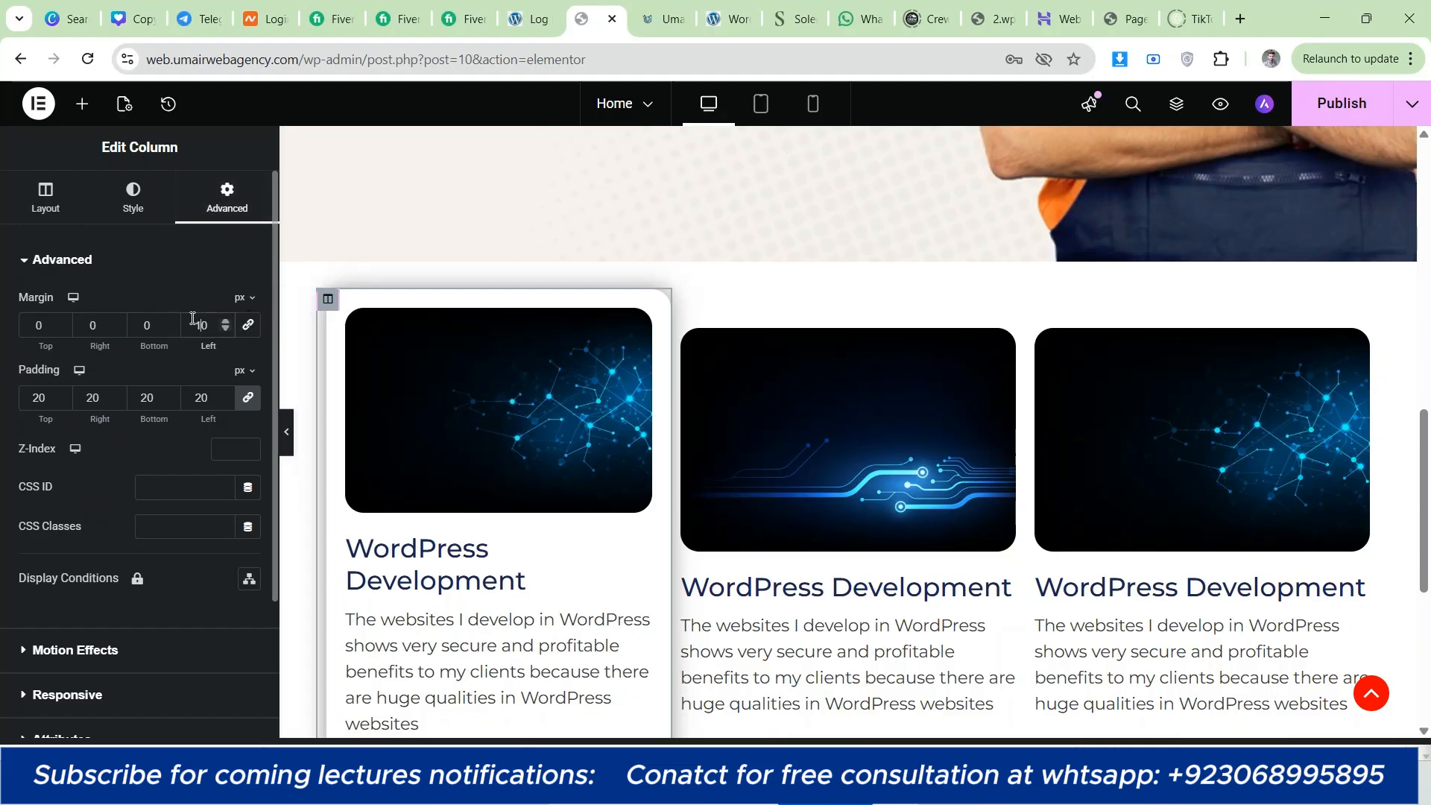
pyautogui.click(82, 329)
pyautogui.write('1')
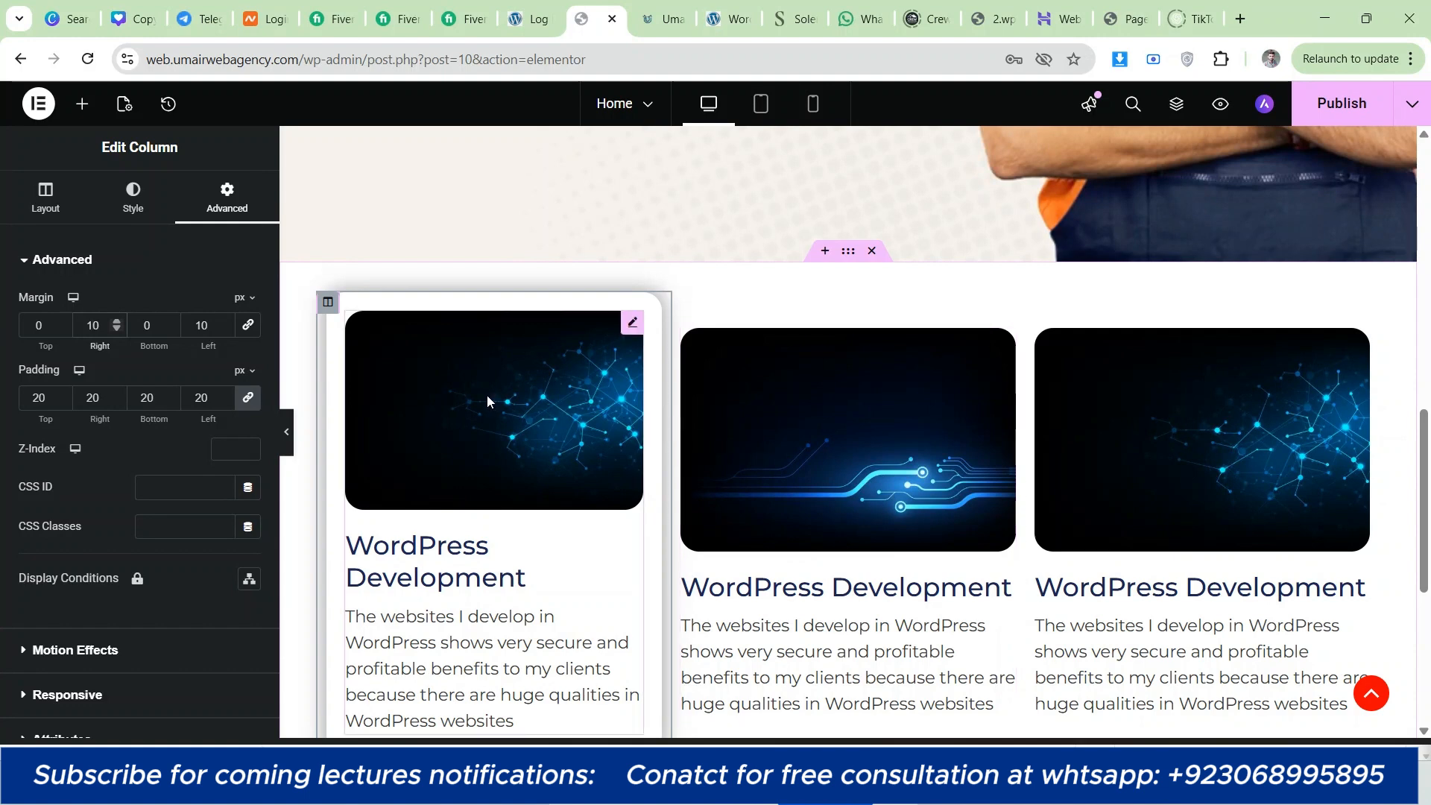
pyautogui.scroll(-2, 431, 388)
pyautogui.scroll(2, 386, 411)
# Step: Copy the first column and paste its style onto the second column
pyautogui.rightClick(326, 302)
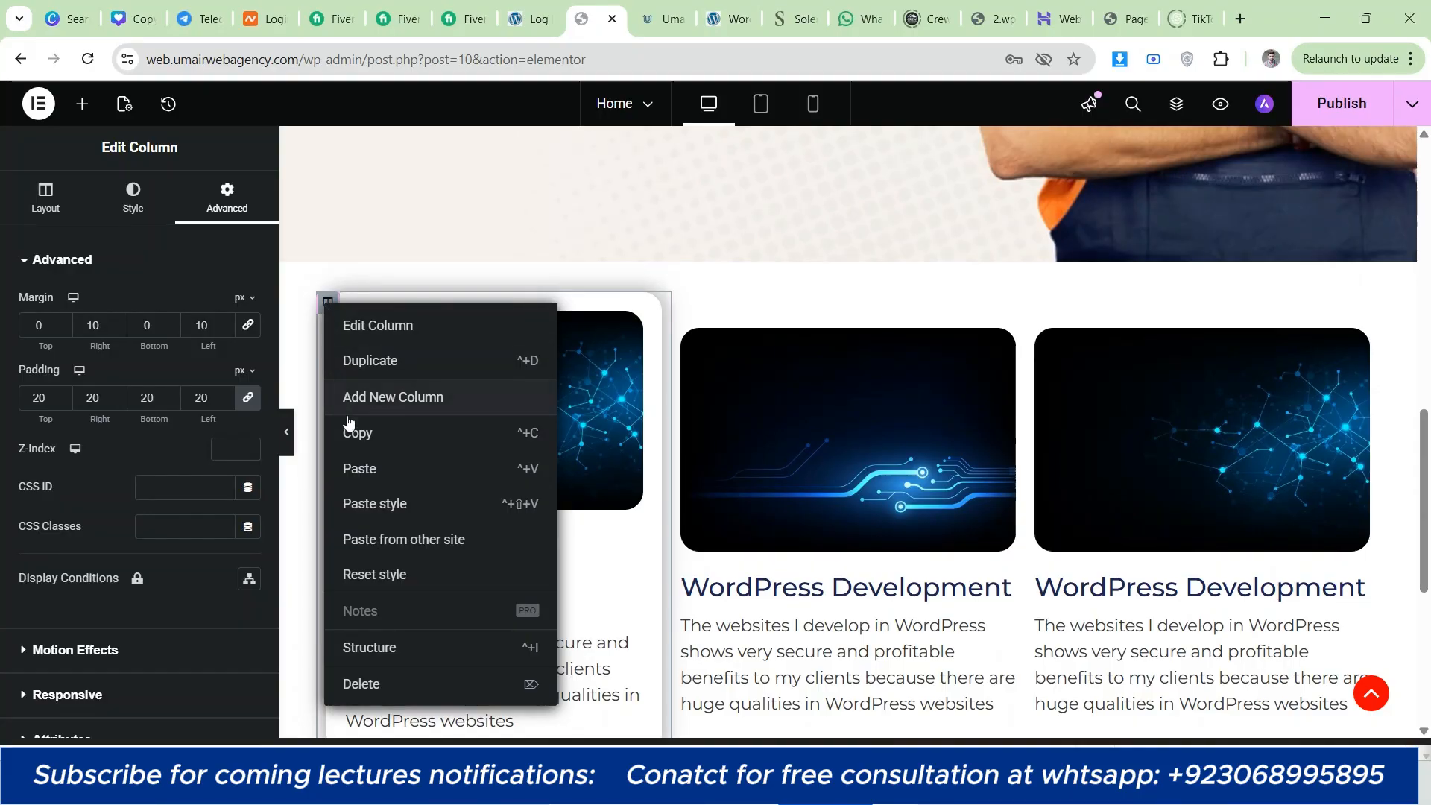
pyautogui.click(355, 431)
pyautogui.rightClick(326, 303)
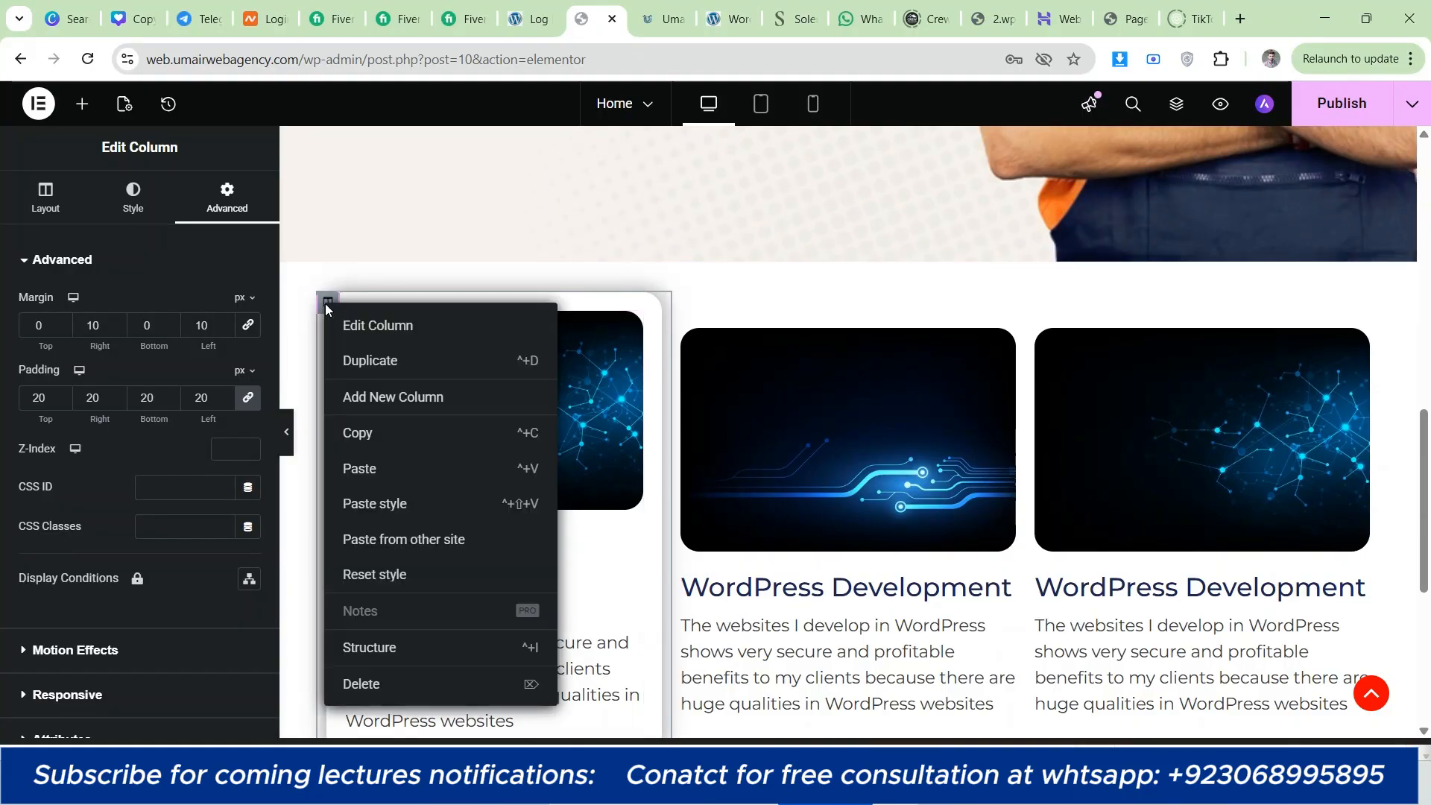
pyautogui.click(359, 433)
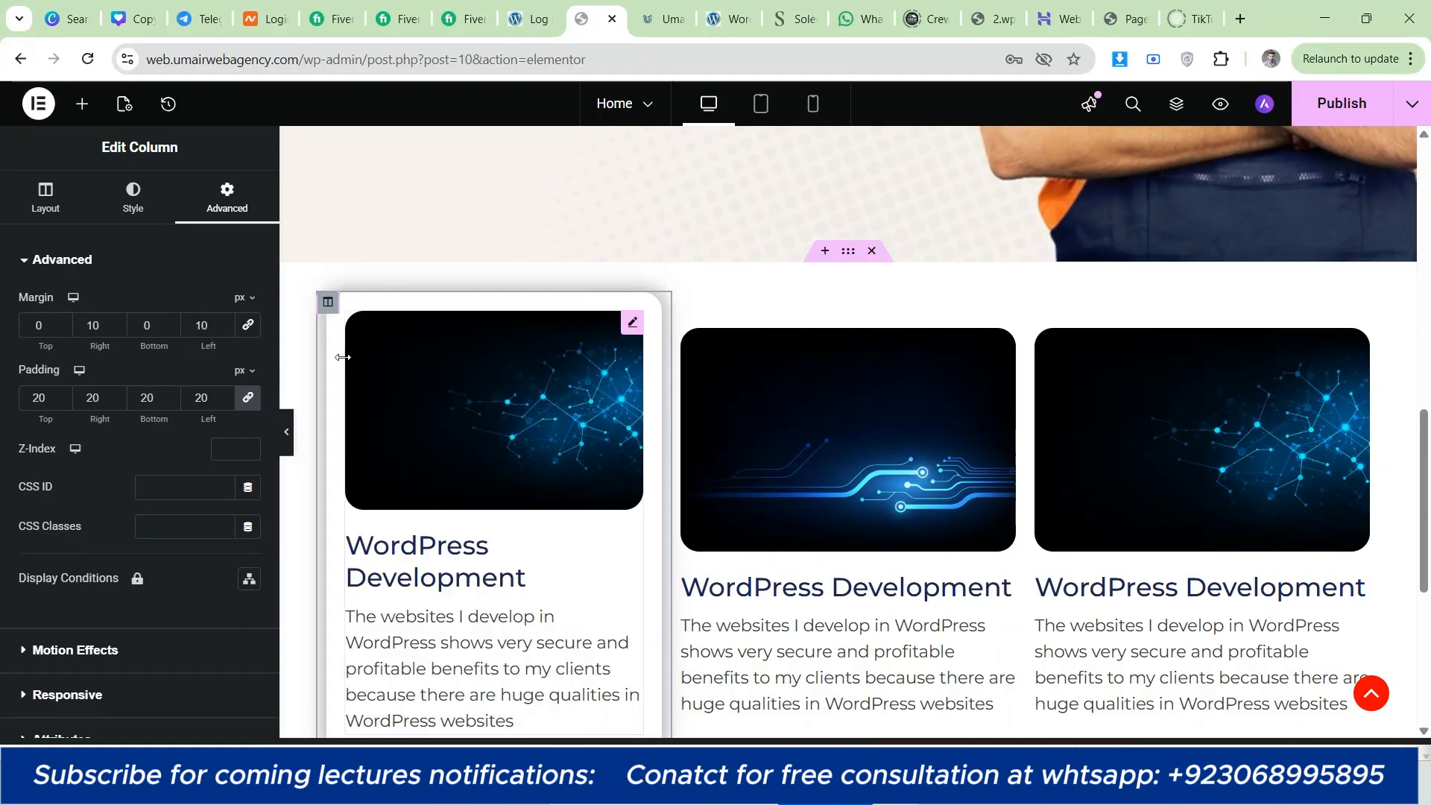
pyautogui.rightClick(327, 306)
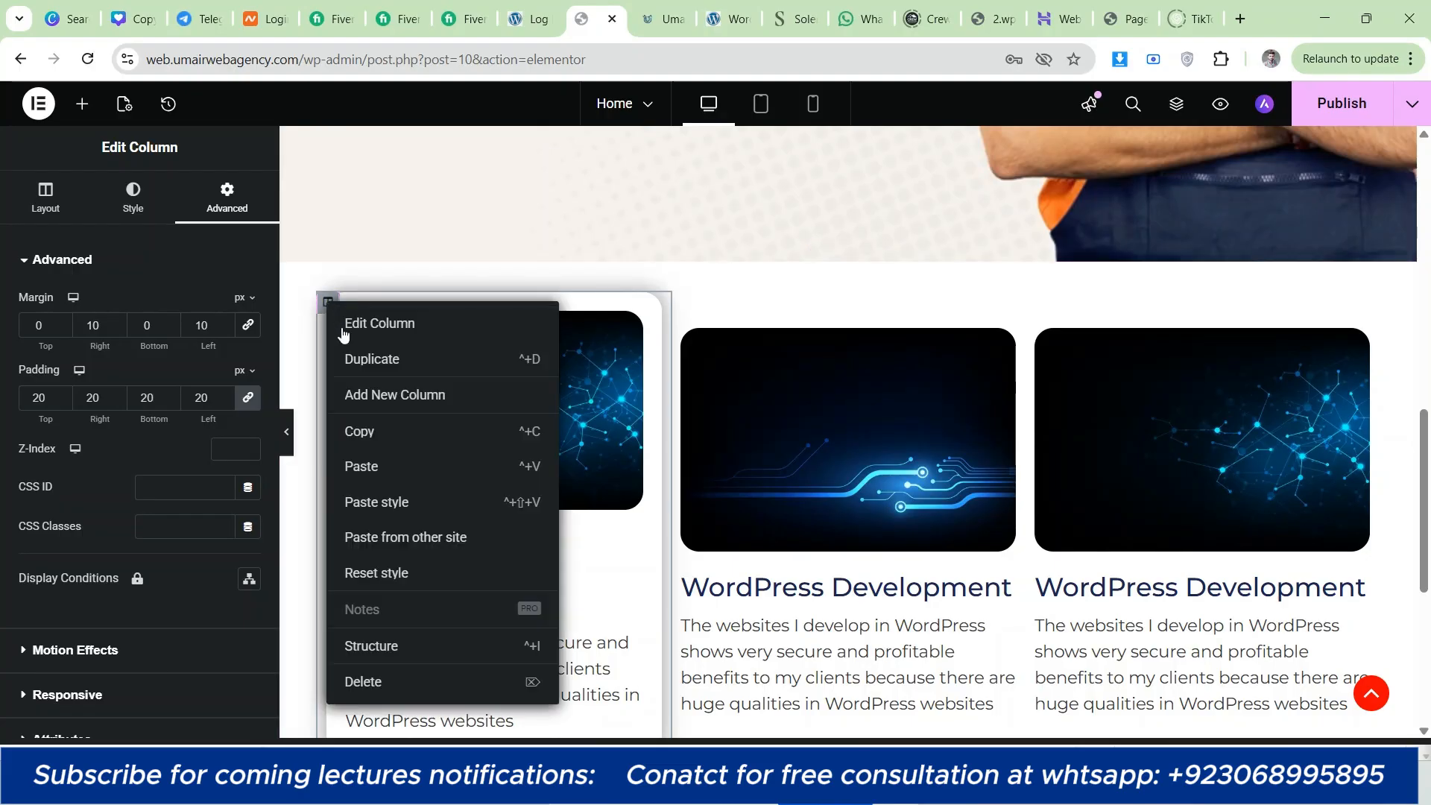
pyautogui.click(368, 434)
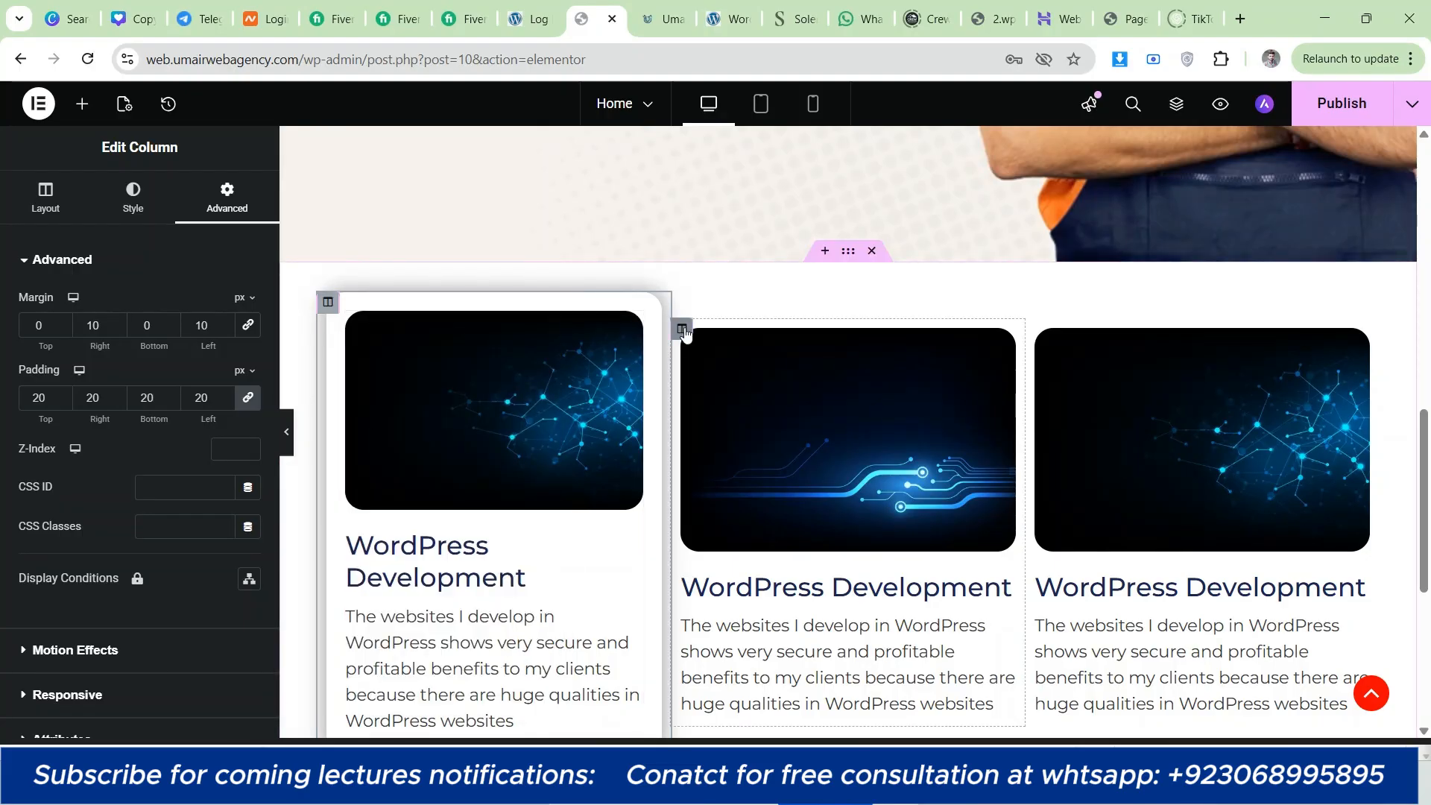
pyautogui.rightClick(684, 332)
pyautogui.click(681, 331)
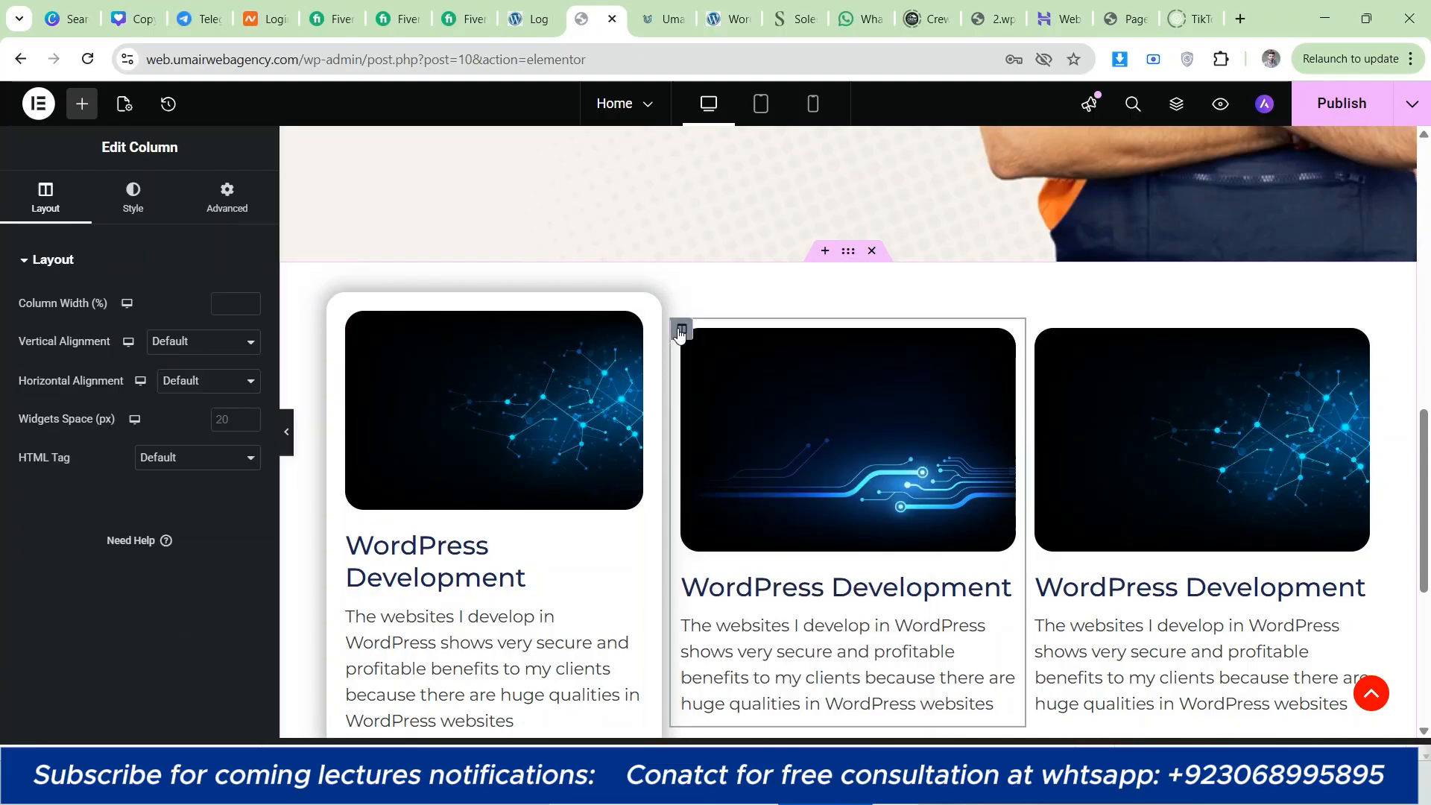
pyautogui.rightClick(682, 331)
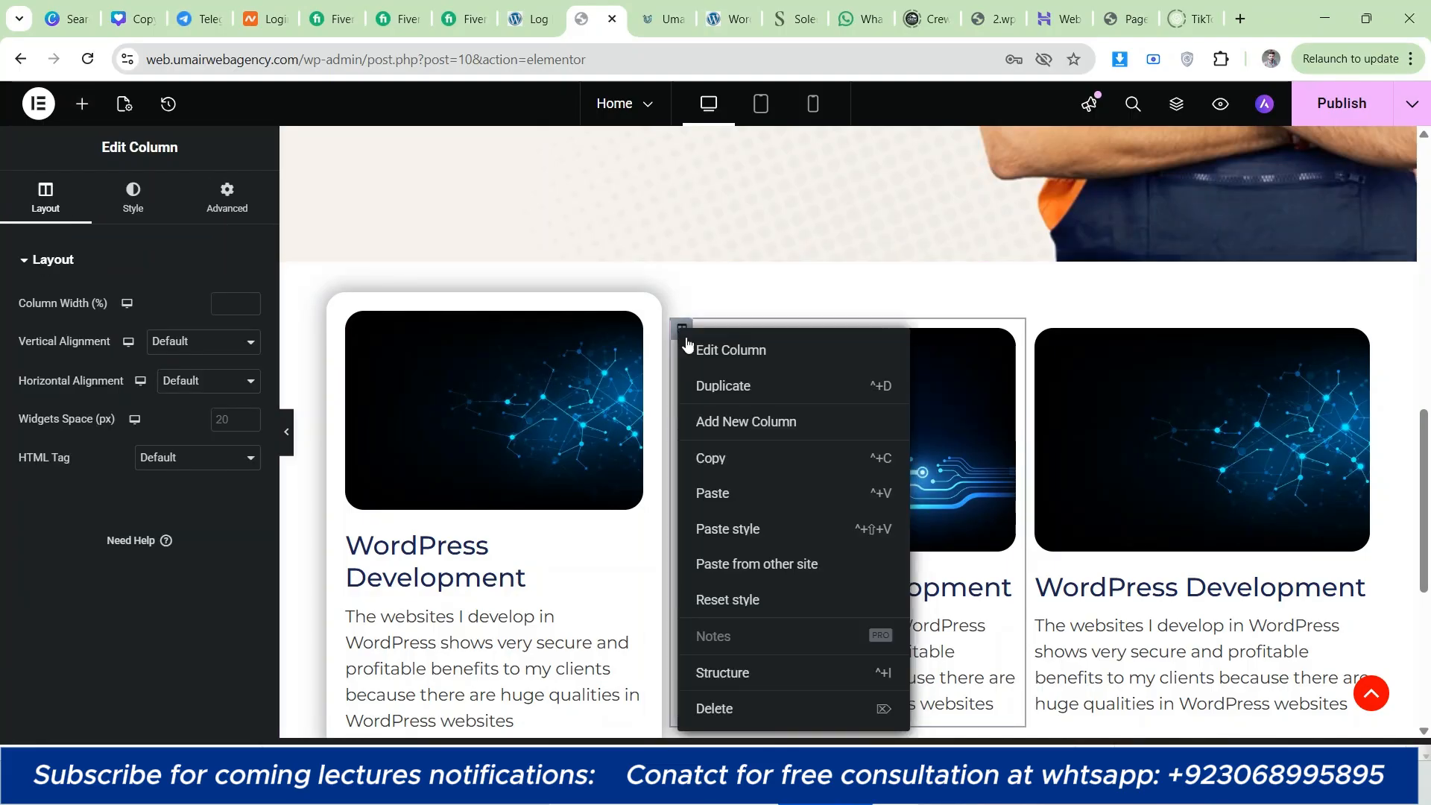
pyautogui.click(754, 530)
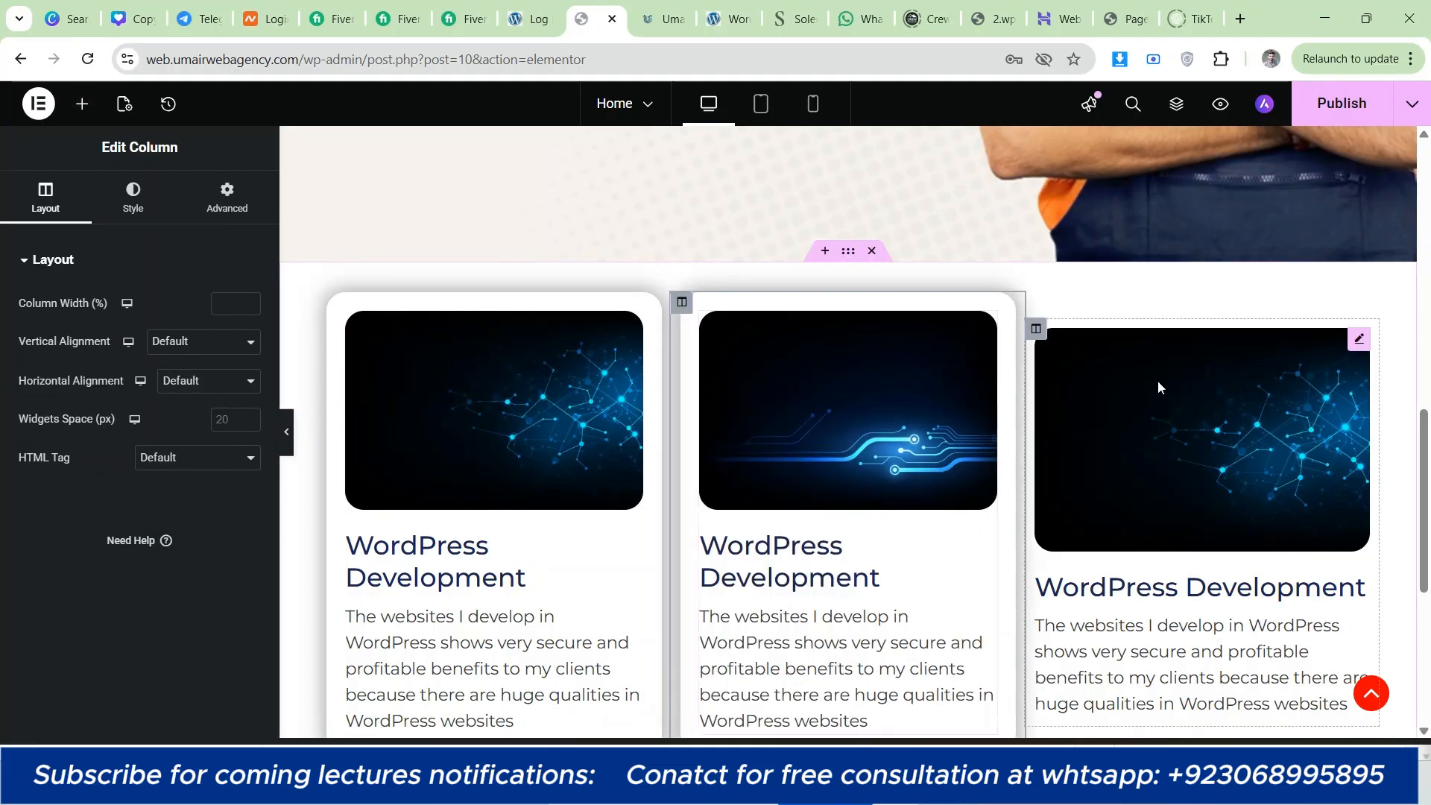
# Step: Paste the copied column style onto the third column and publish the page
pyautogui.rightClick(1037, 329)
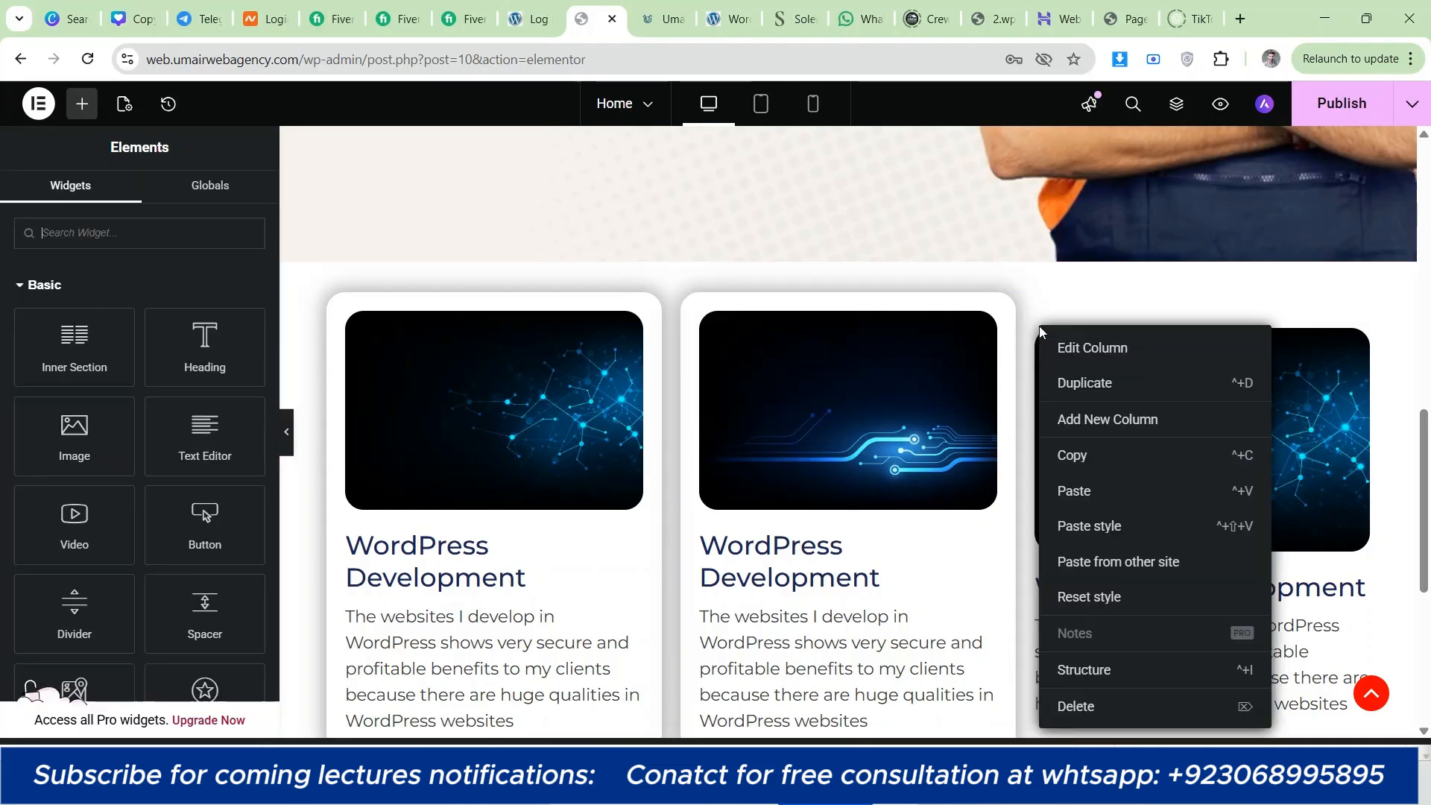
pyautogui.click(1090, 521)
pyautogui.scroll(-2, 803, 406)
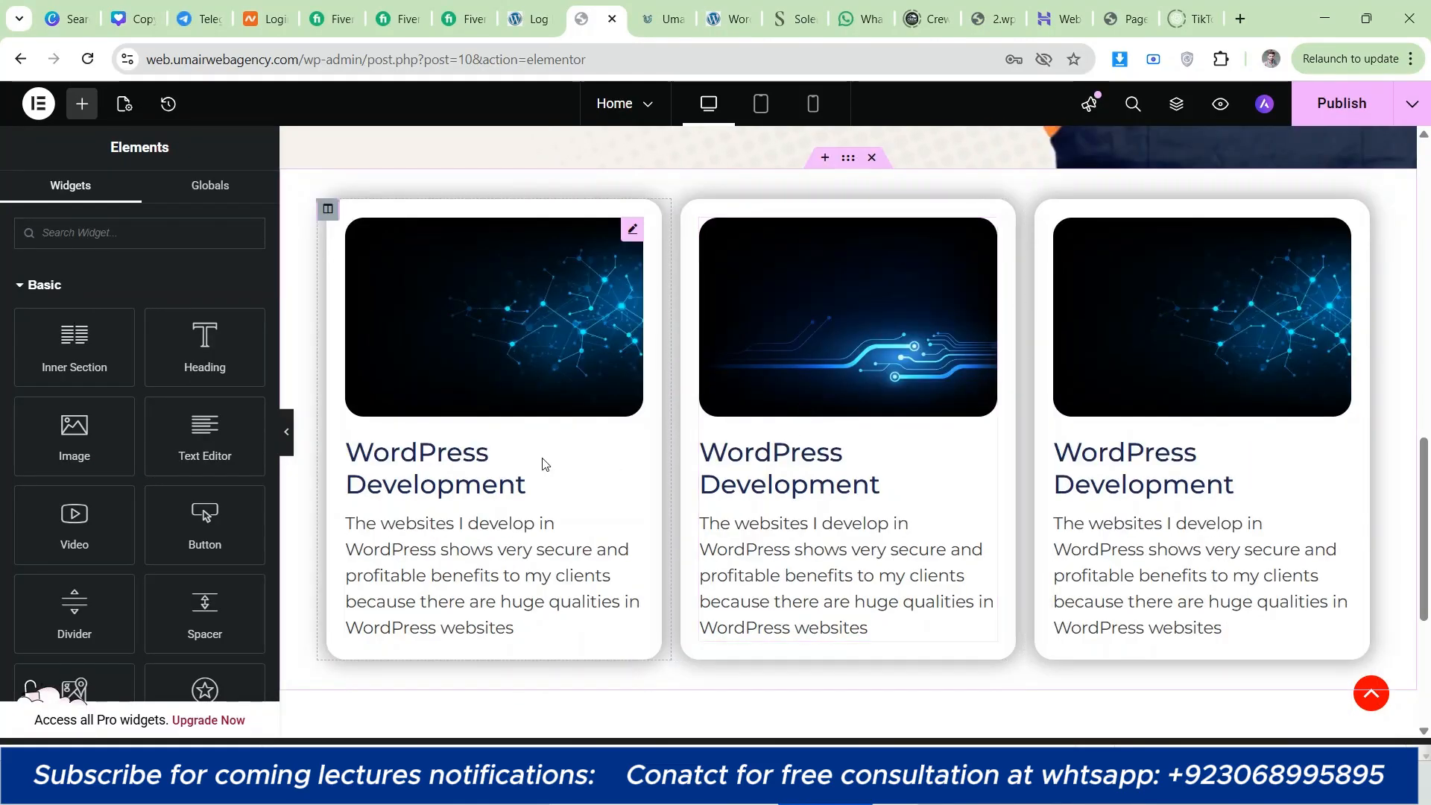
pyautogui.click(1351, 102)
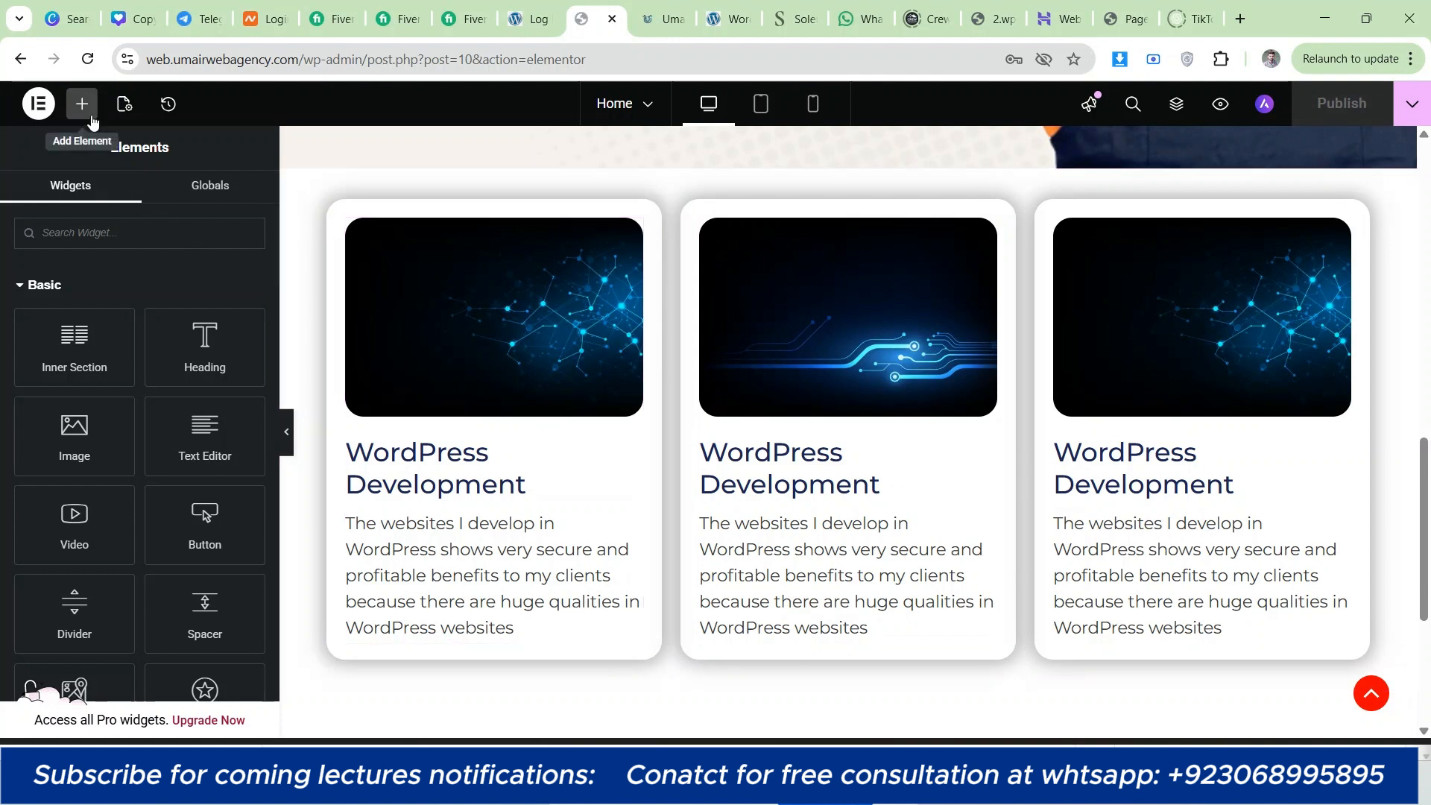
pyautogui.click(34, 287)
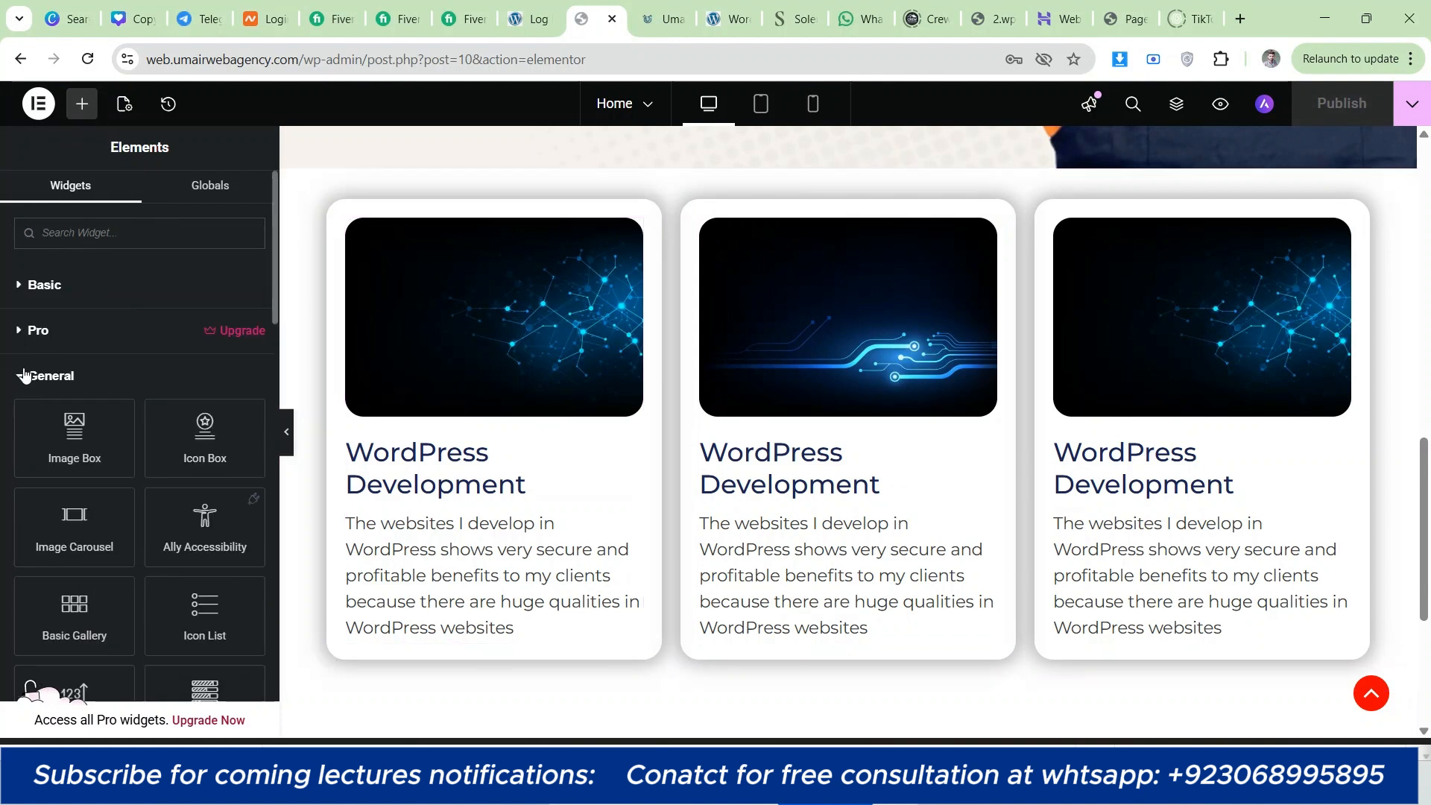
pyautogui.scroll(-2, 539, 418)
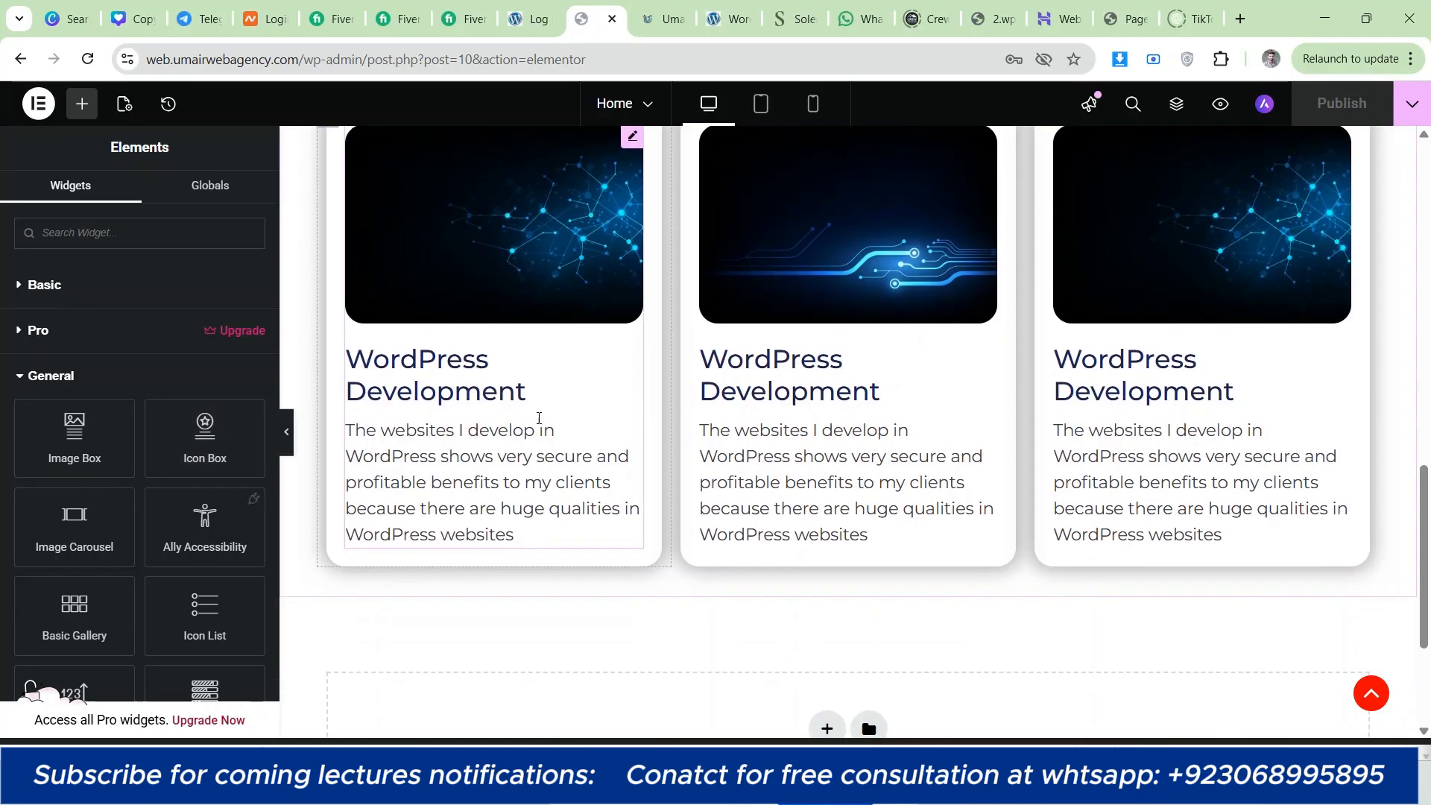
pyautogui.scroll(-3, 527, 276)
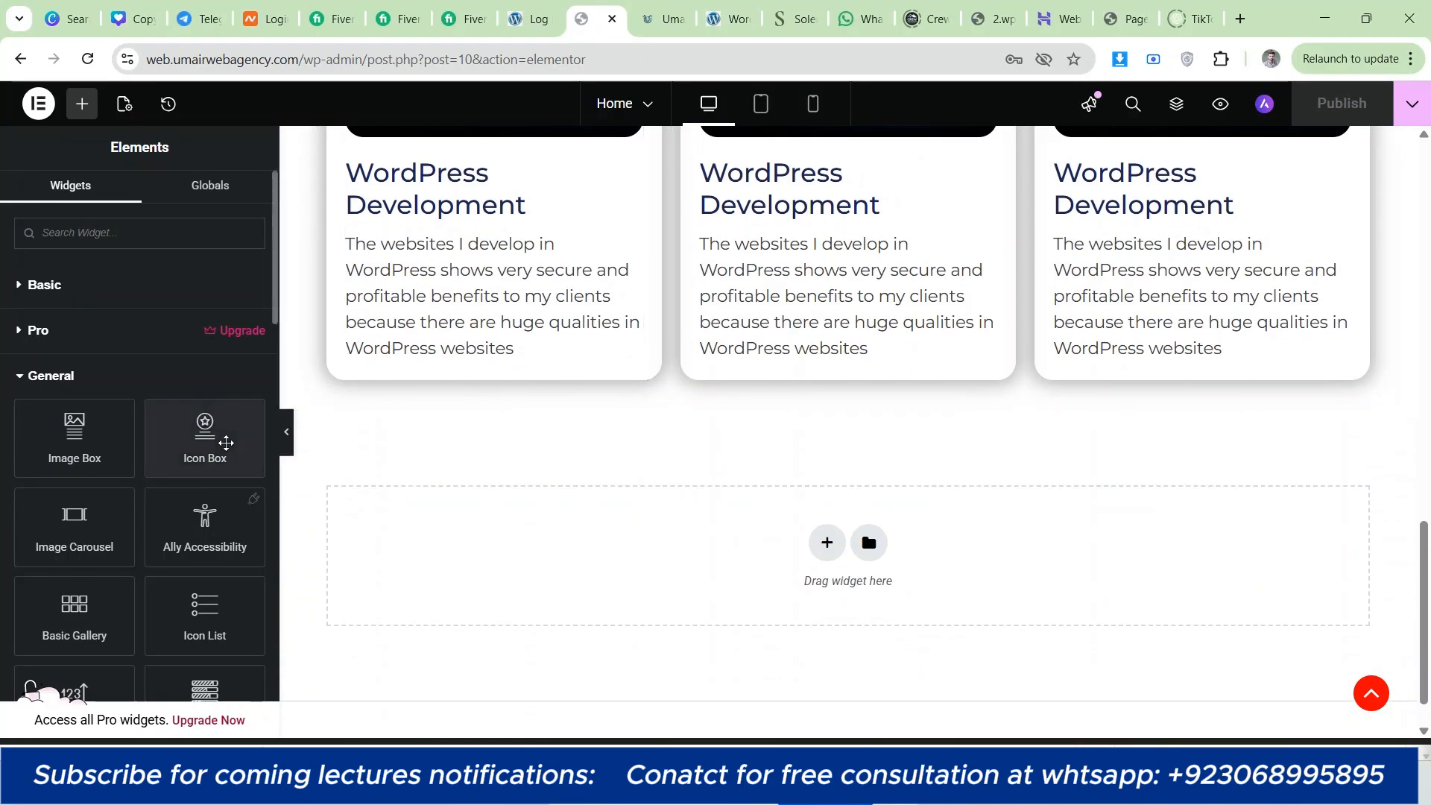
pyautogui.moveTo(224, 444); pyautogui.dragTo(569, 556)
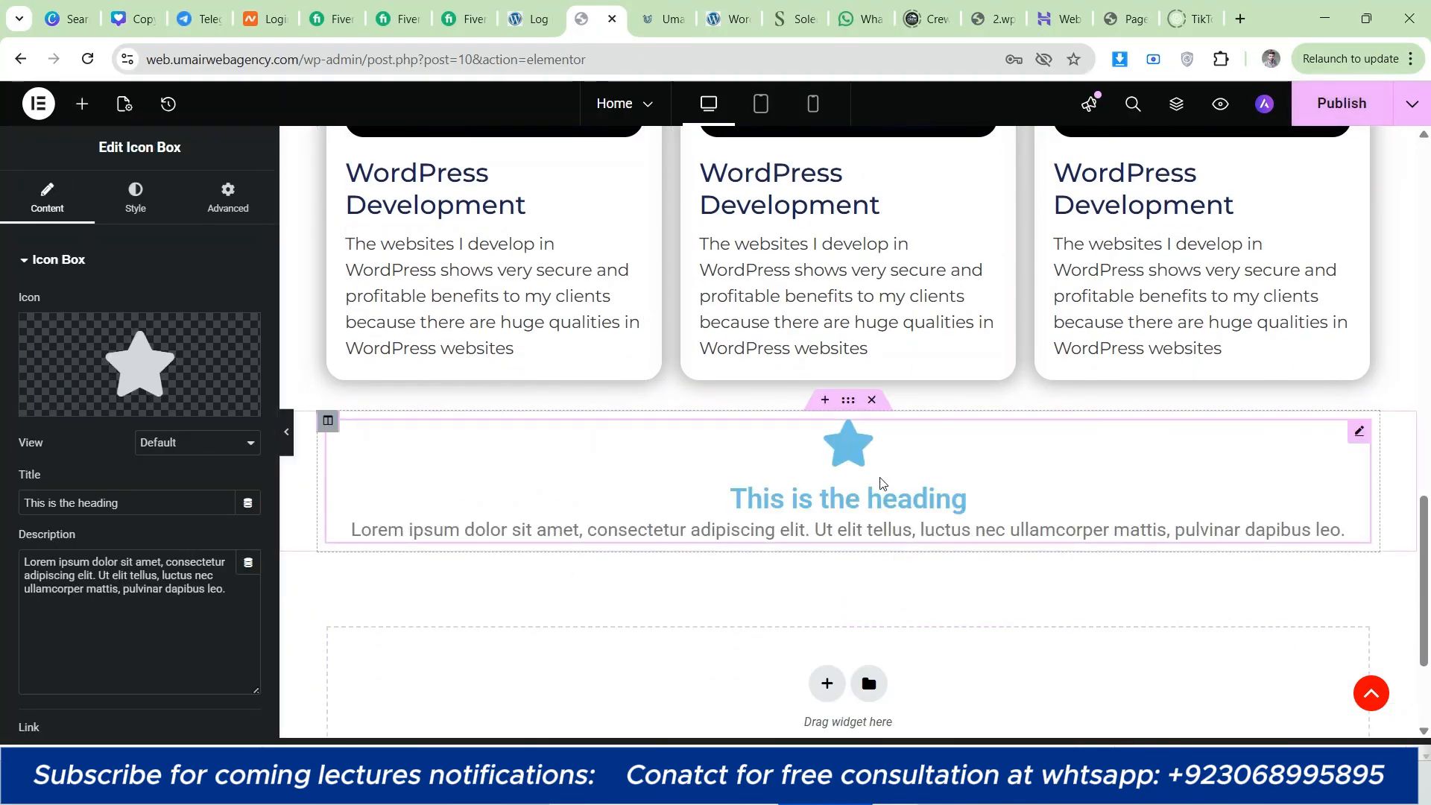
pyautogui.rightClick(881, 485)
pyautogui.click(924, 718)
# Step: Duplicate the whole three-column service card section
pyautogui.scroll(7, 865, 597)
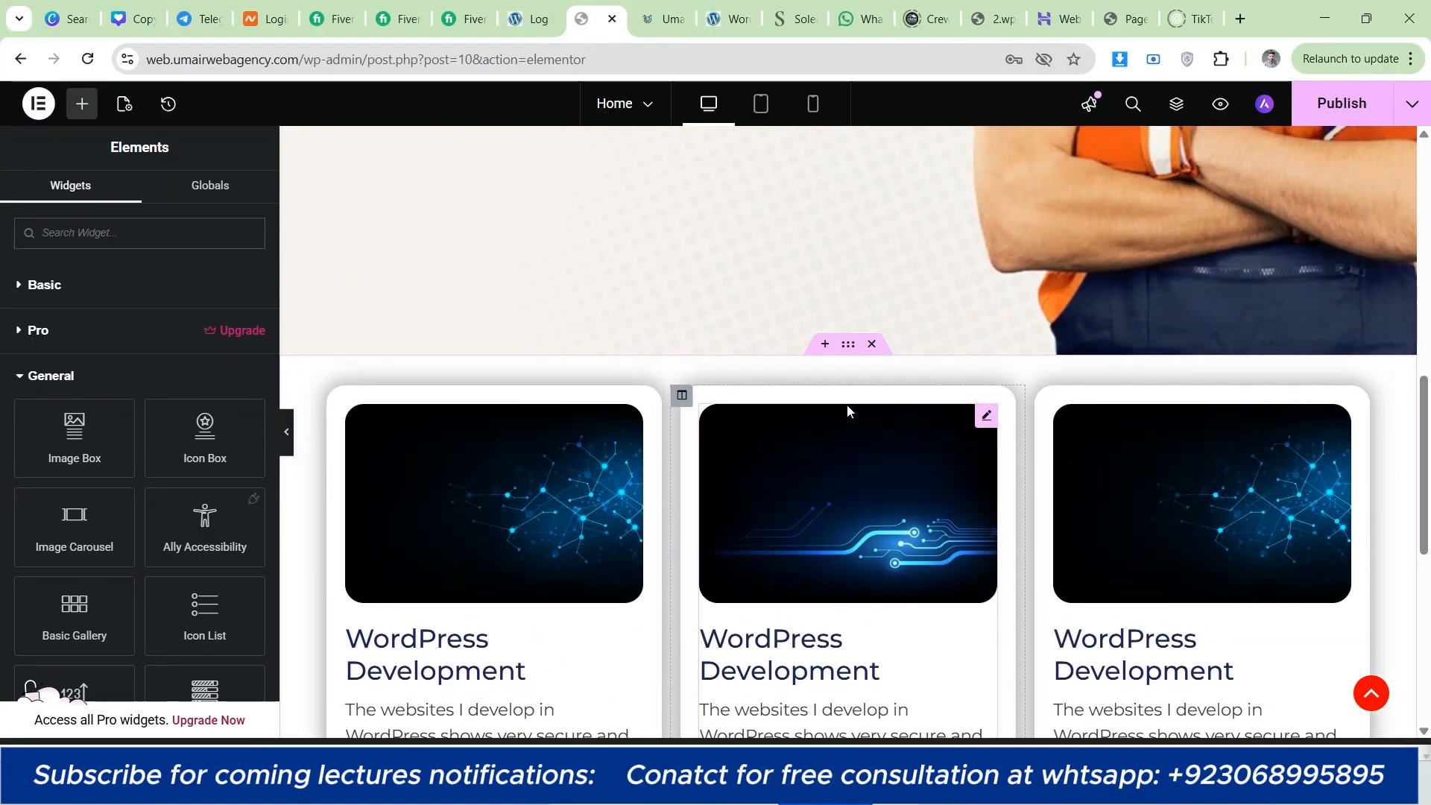
pyautogui.rightClick(848, 347)
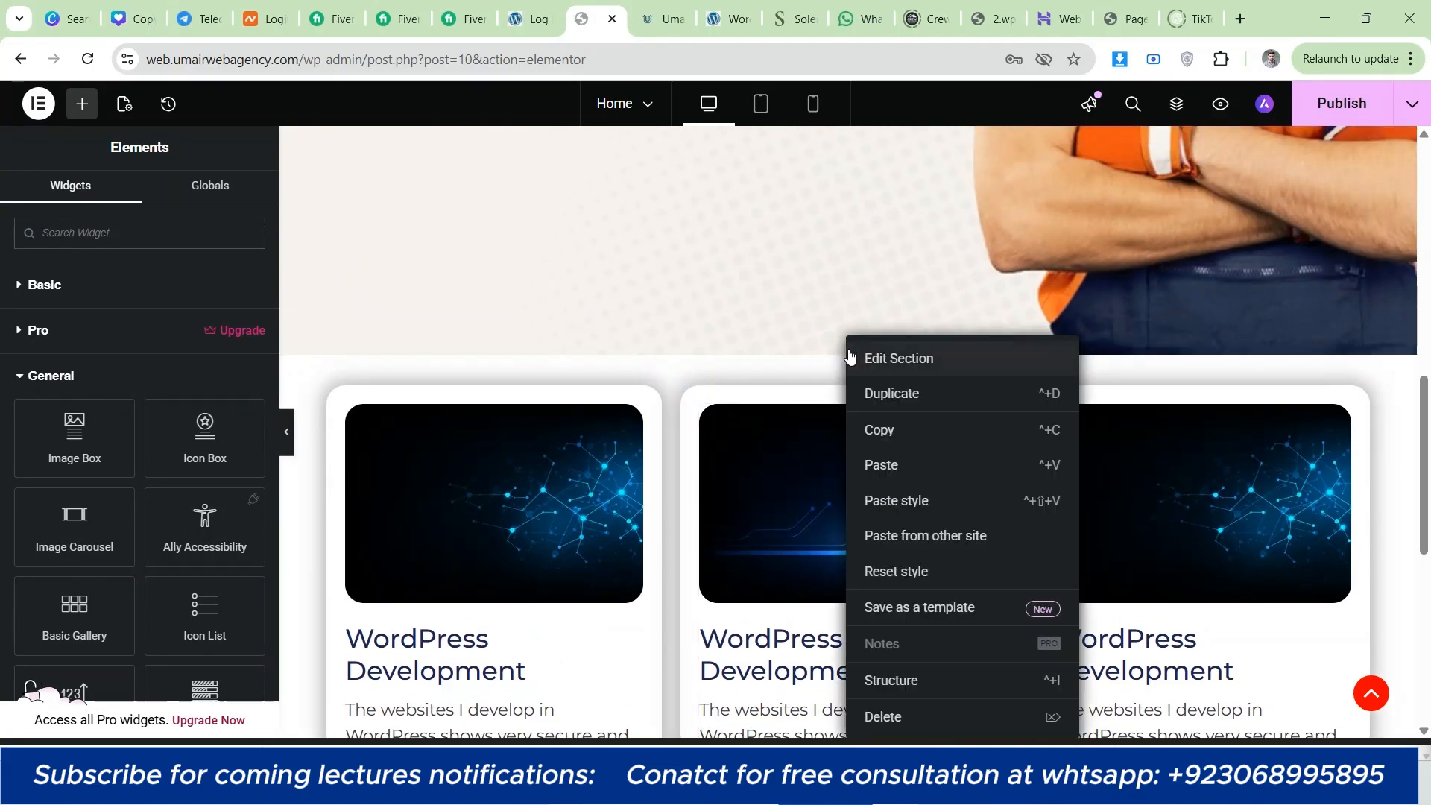
pyautogui.click(874, 399)
pyautogui.scroll(-7, 830, 421)
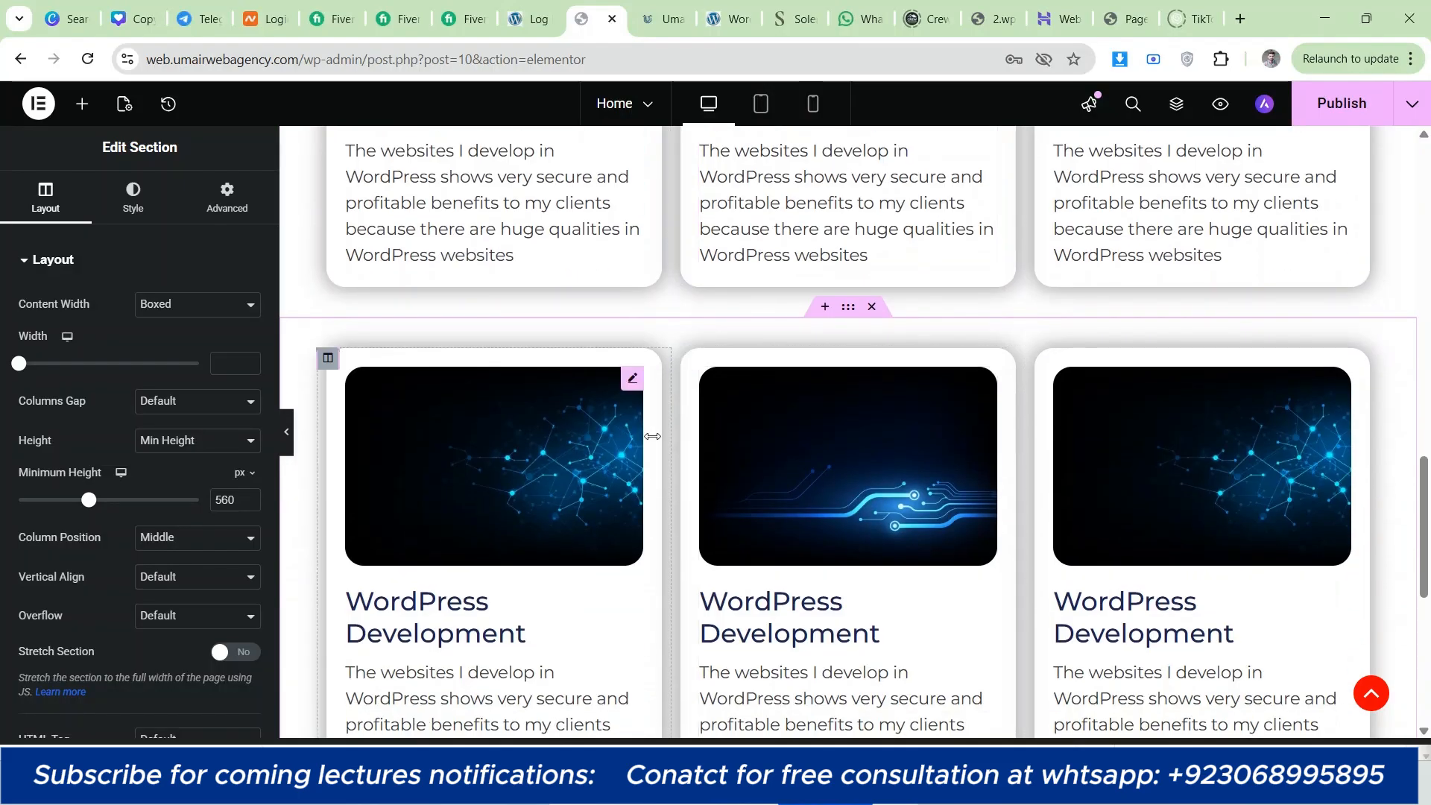
# Step: Add an Icon Box above the Image Box in the first column of the duplicated section
pyautogui.scroll(-2, 616, 442)
pyautogui.scroll(1, 533, 432)
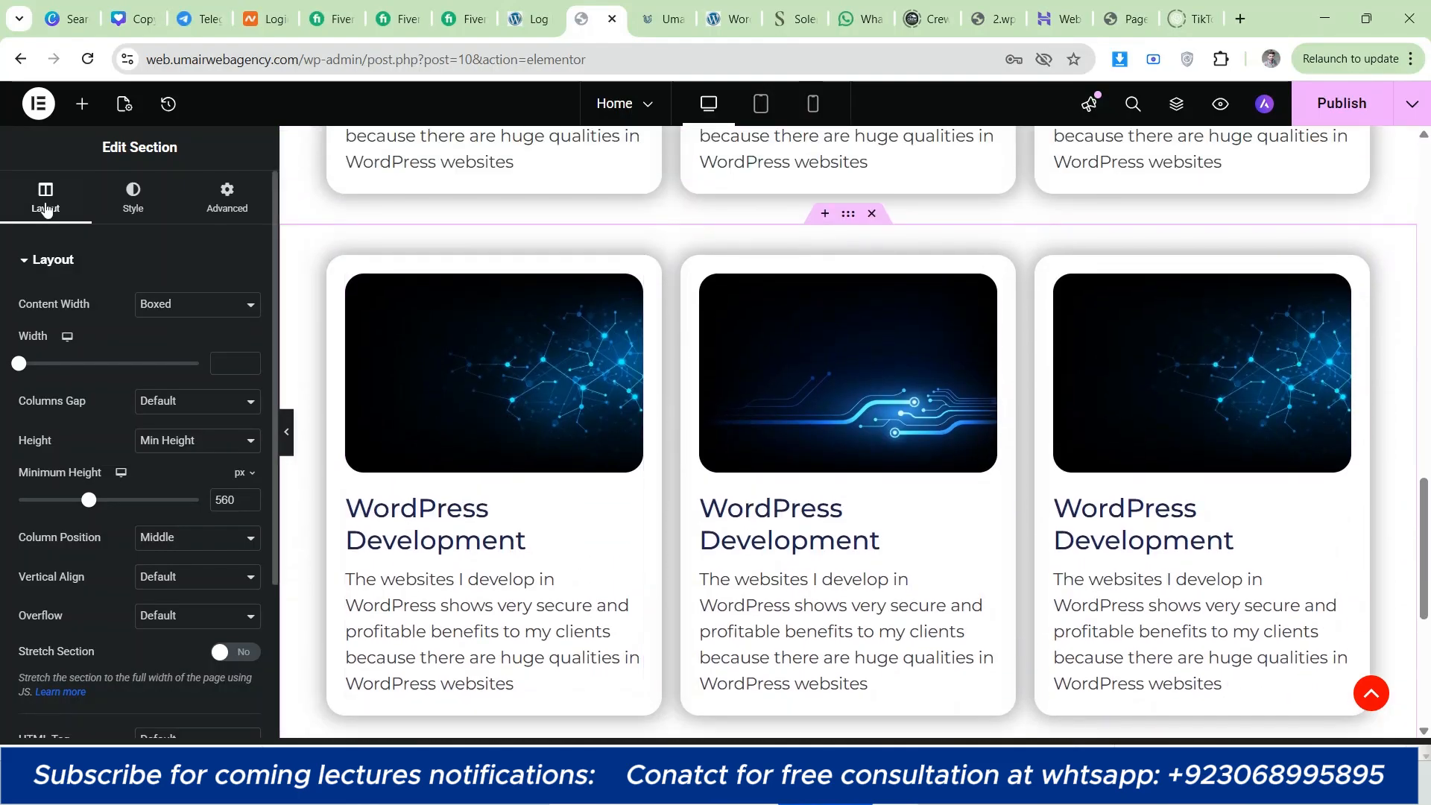
pyautogui.click(82, 104)
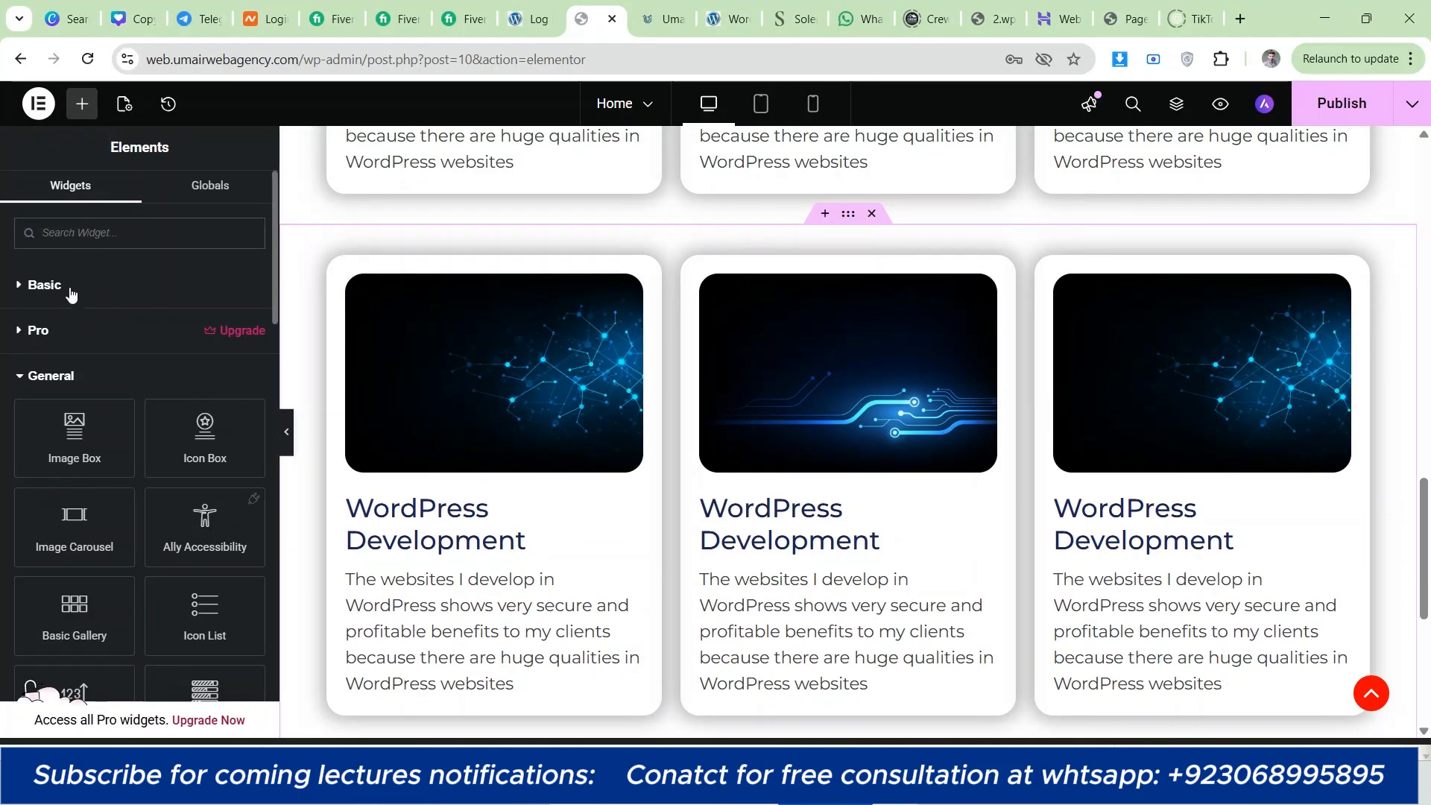
pyautogui.moveTo(205, 438); pyautogui.dragTo(457, 352)
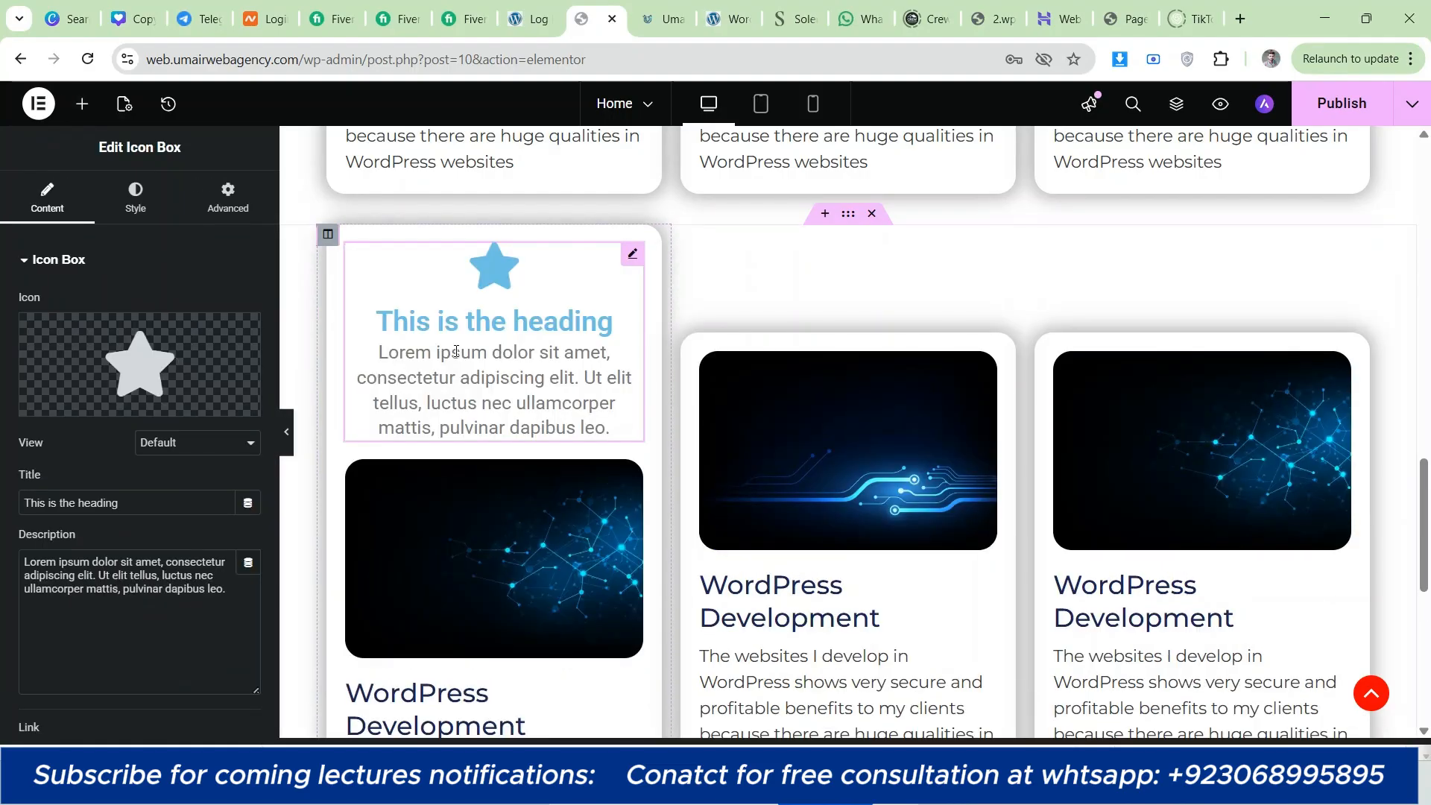
# Step: Delete the Image Box below the Icon Box in the first column of the duplicated section
pyautogui.scroll(-1, 459, 365)
pyautogui.rightClick(464, 423)
pyautogui.click(536, 712)
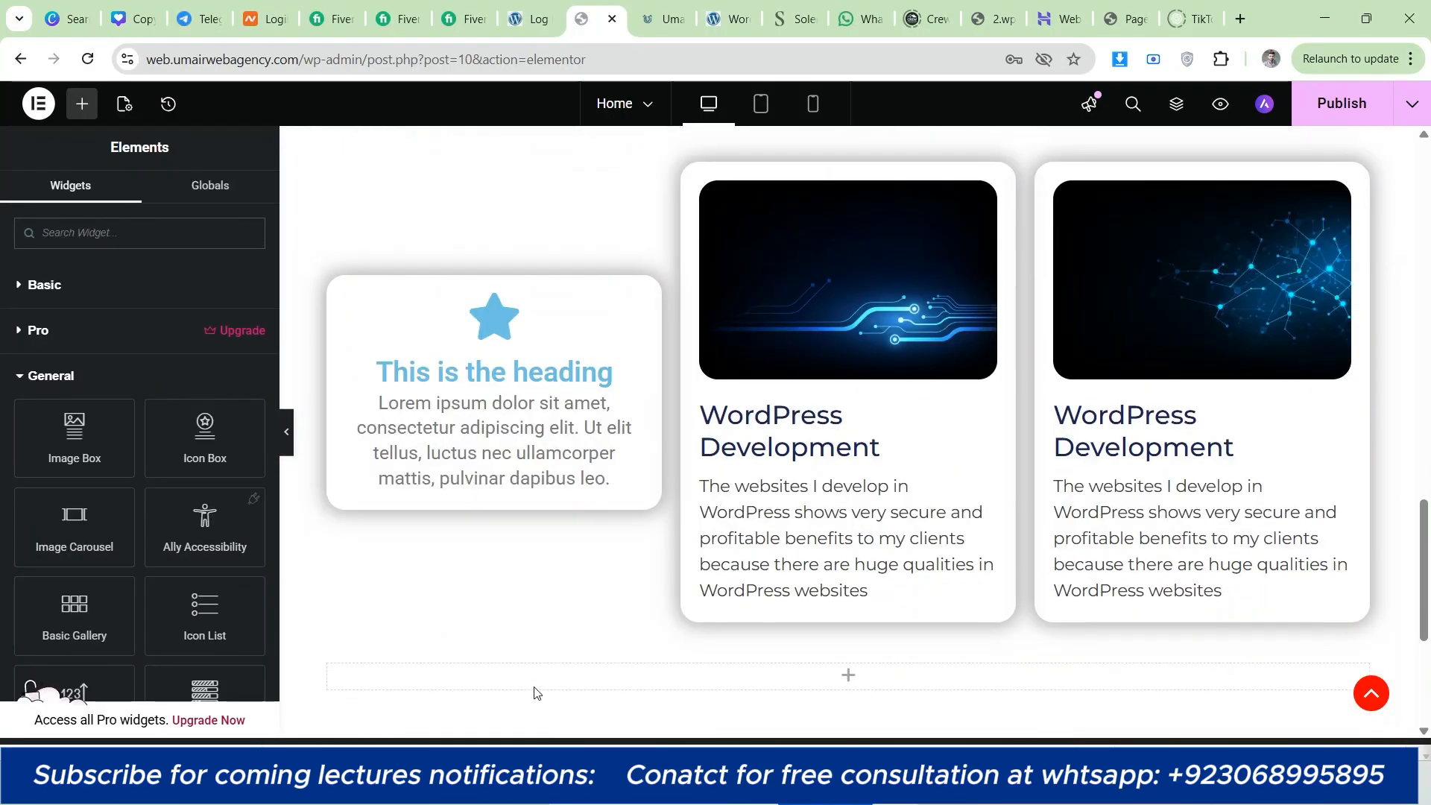
pyautogui.scroll(2, 467, 519)
pyautogui.scroll(-1, 434, 528)
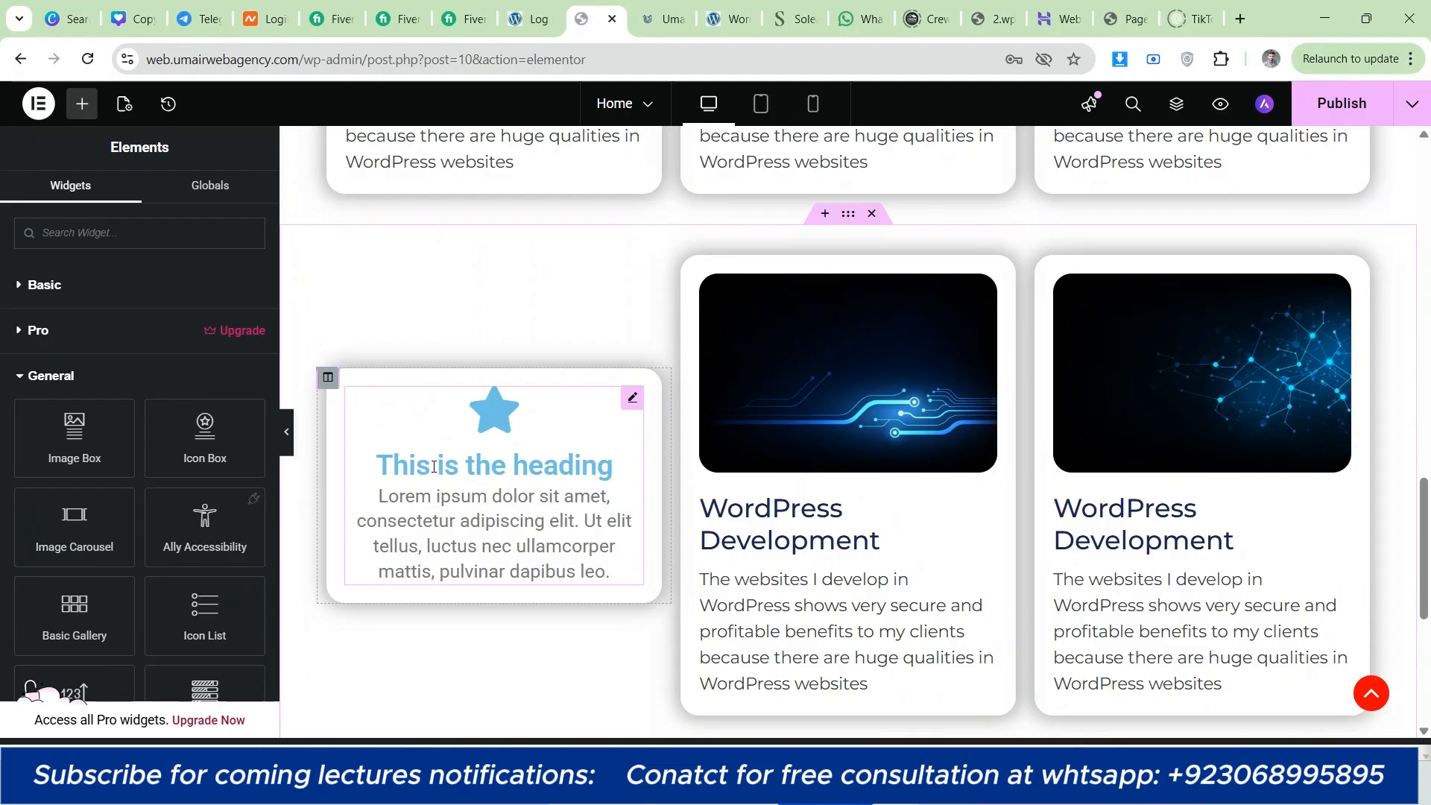
# Step: Replace the Icon Box's star with the Tags icon from the icon library
pyautogui.click(435, 436)
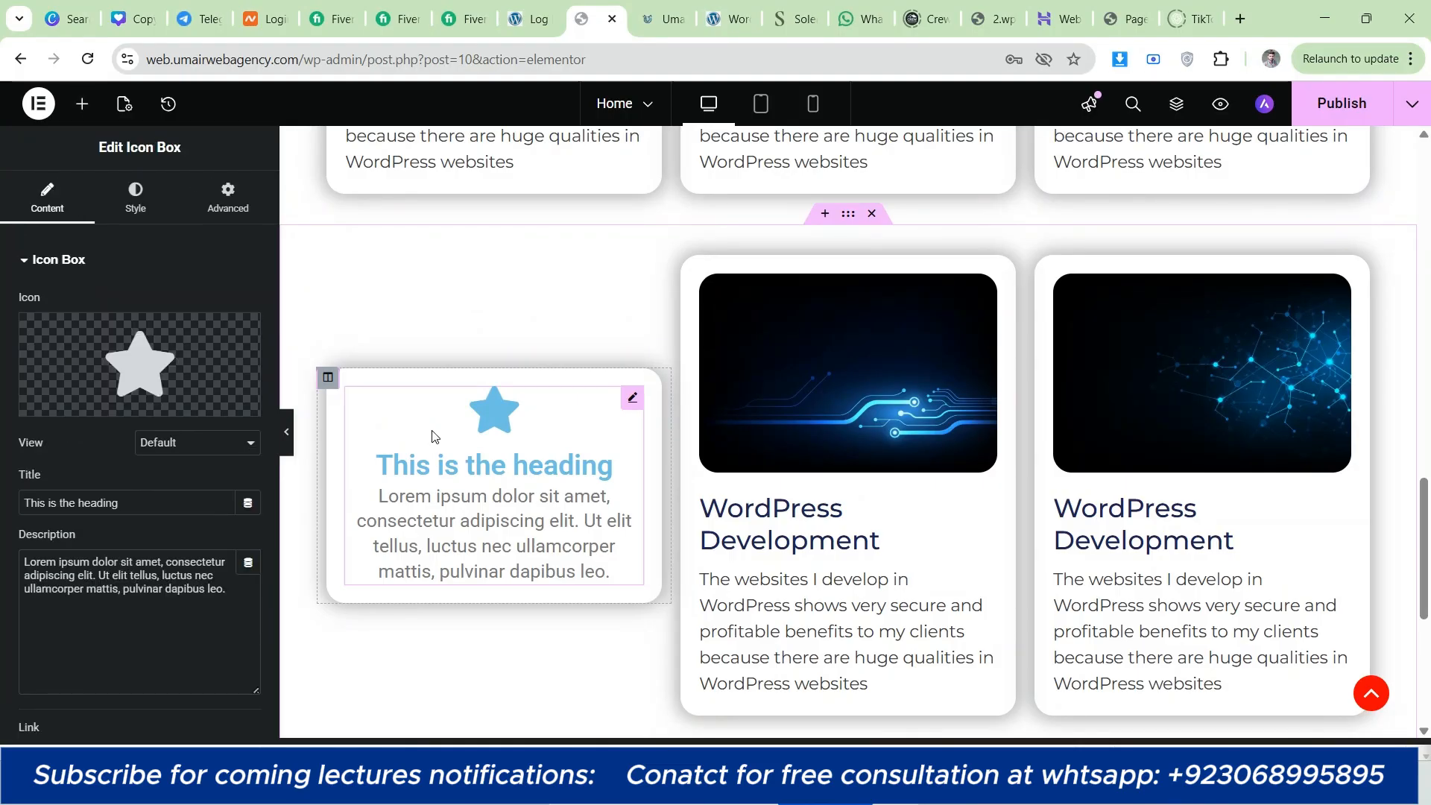
pyautogui.click(94, 409)
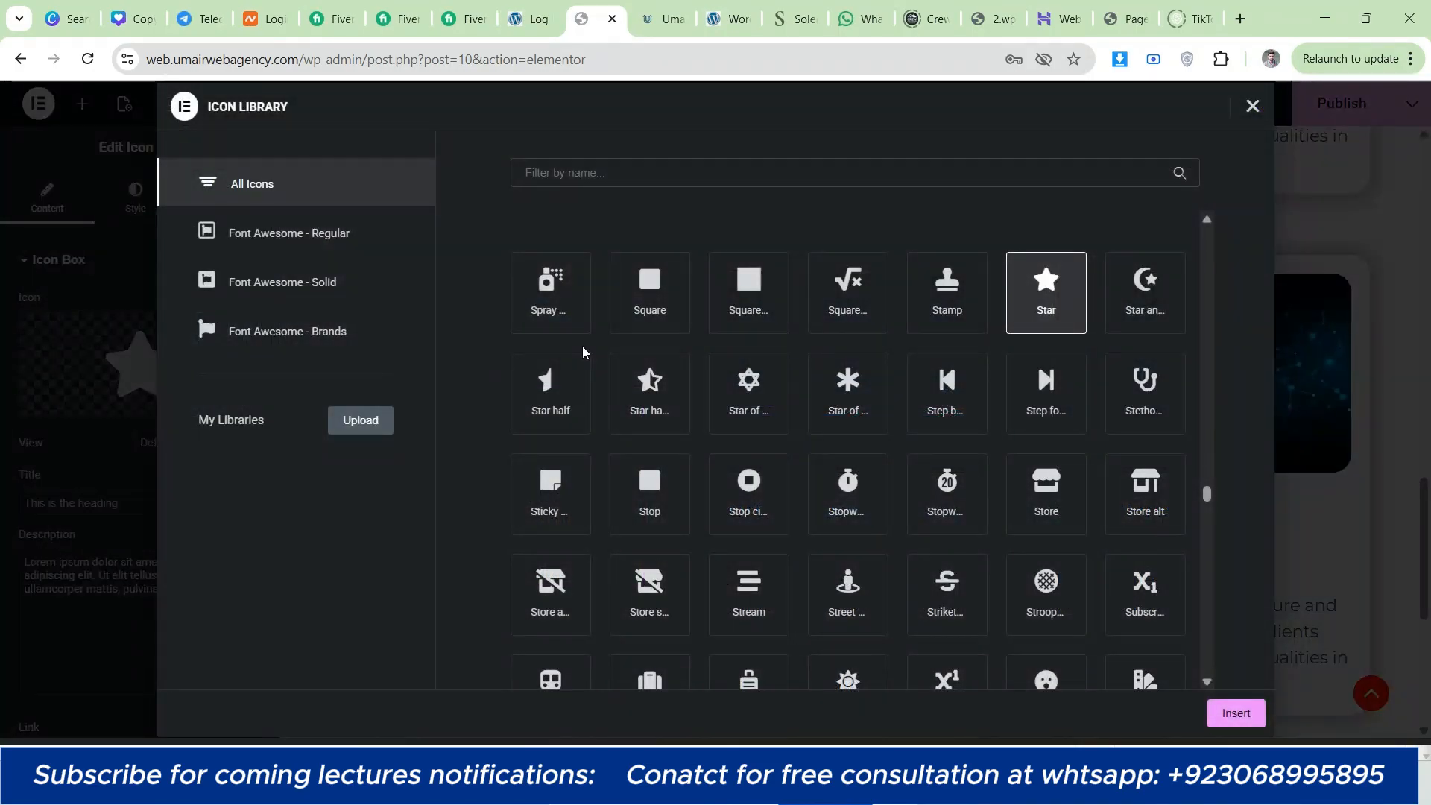
pyautogui.scroll(-5, 856, 435)
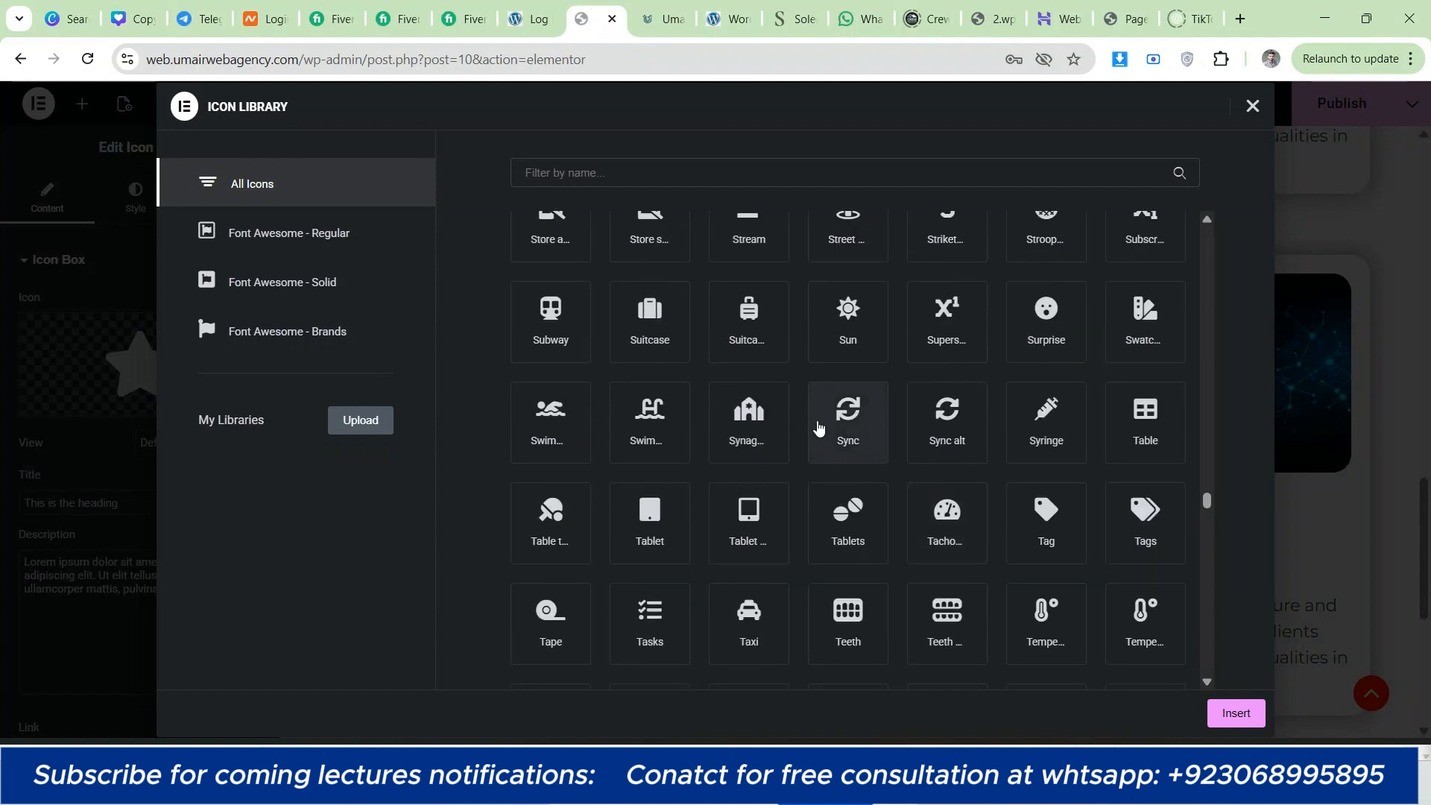
pyautogui.click(941, 431)
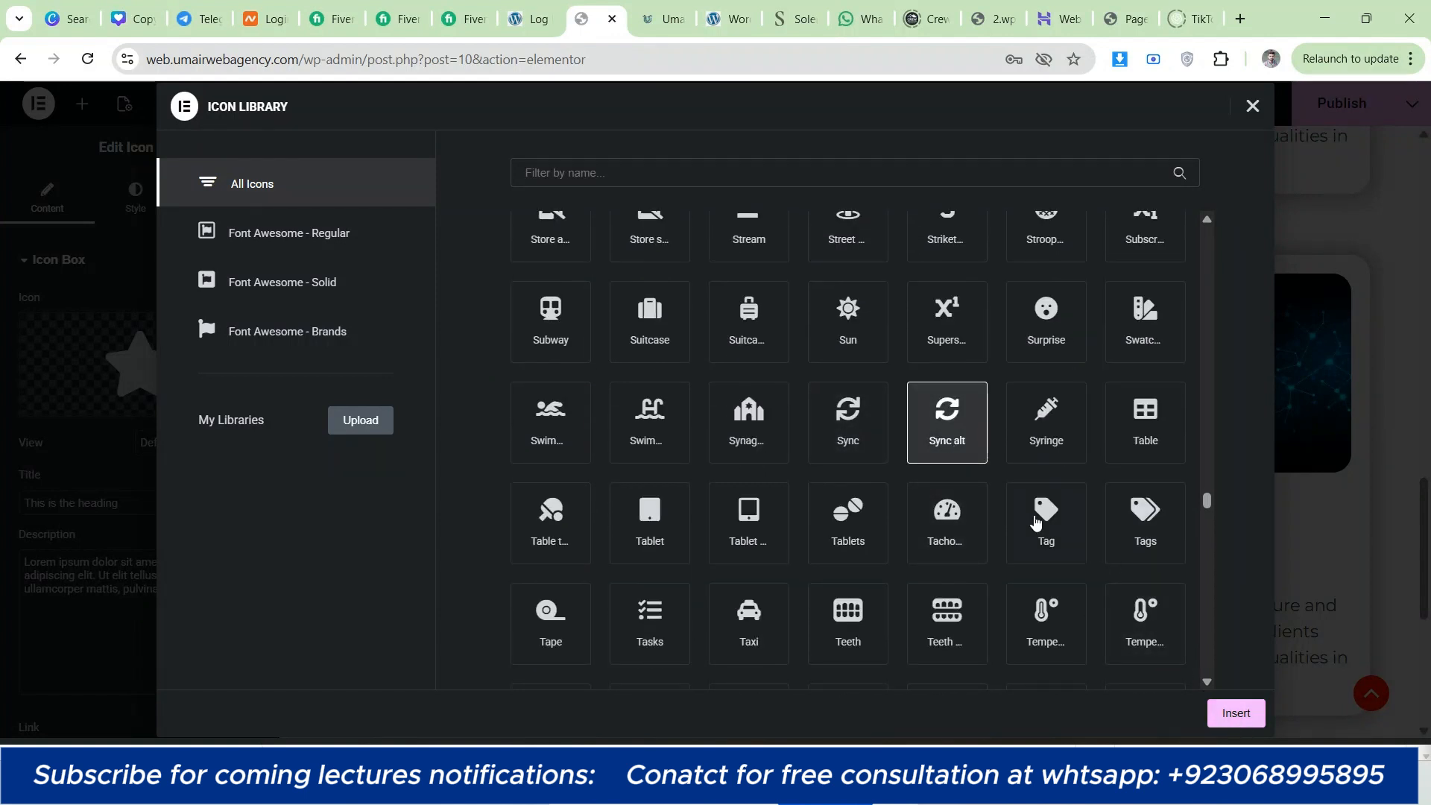
pyautogui.click(1035, 522)
pyautogui.click(1148, 526)
pyautogui.click(1236, 714)
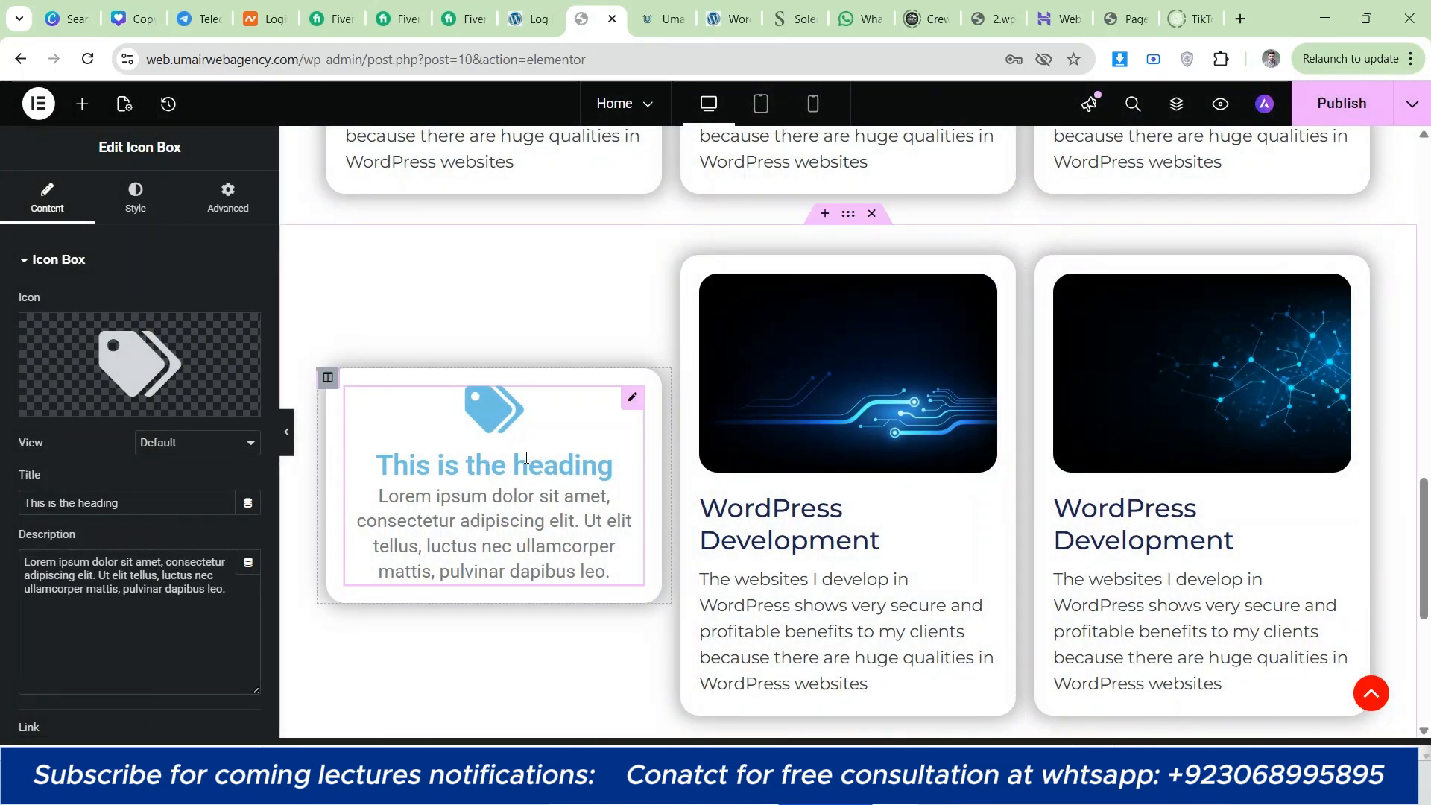
# Step: Copy the second column's Image Box and paste its style onto the first column's Icon Box
pyautogui.rightClick(526, 458)
pyautogui.click(565, 399)
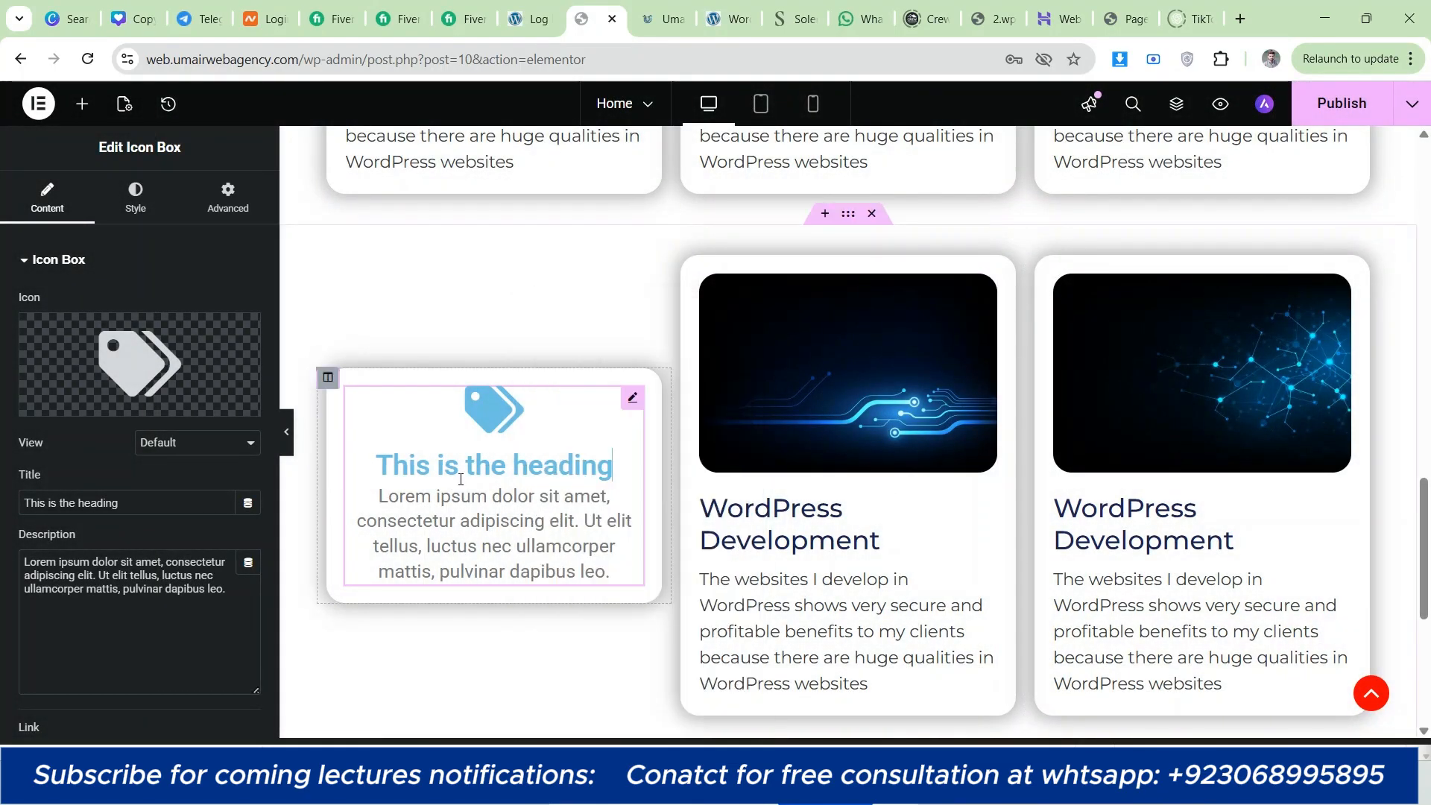
pyautogui.rightClick(795, 527)
pyautogui.click(838, 397)
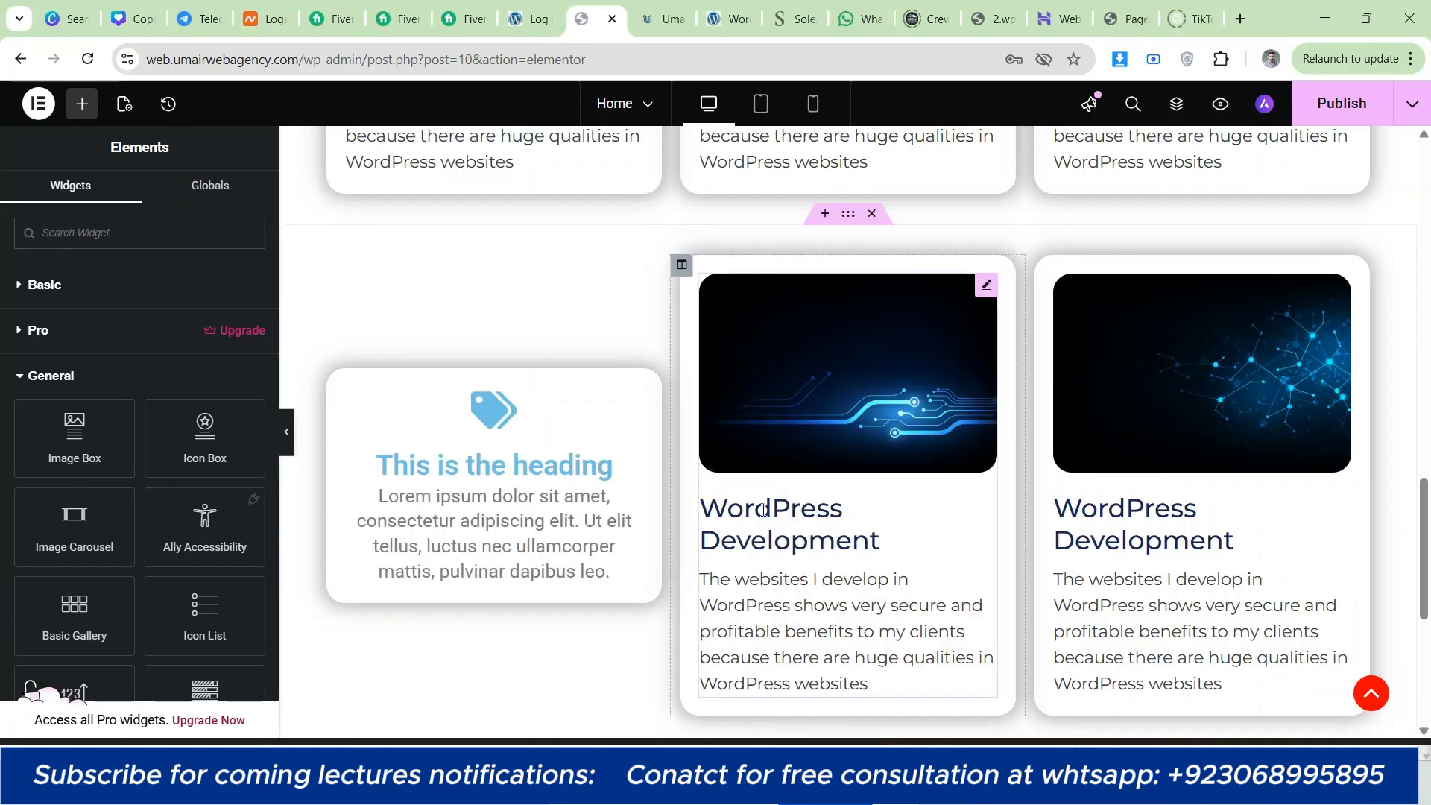
pyautogui.rightClick(812, 514)
pyautogui.click(844, 400)
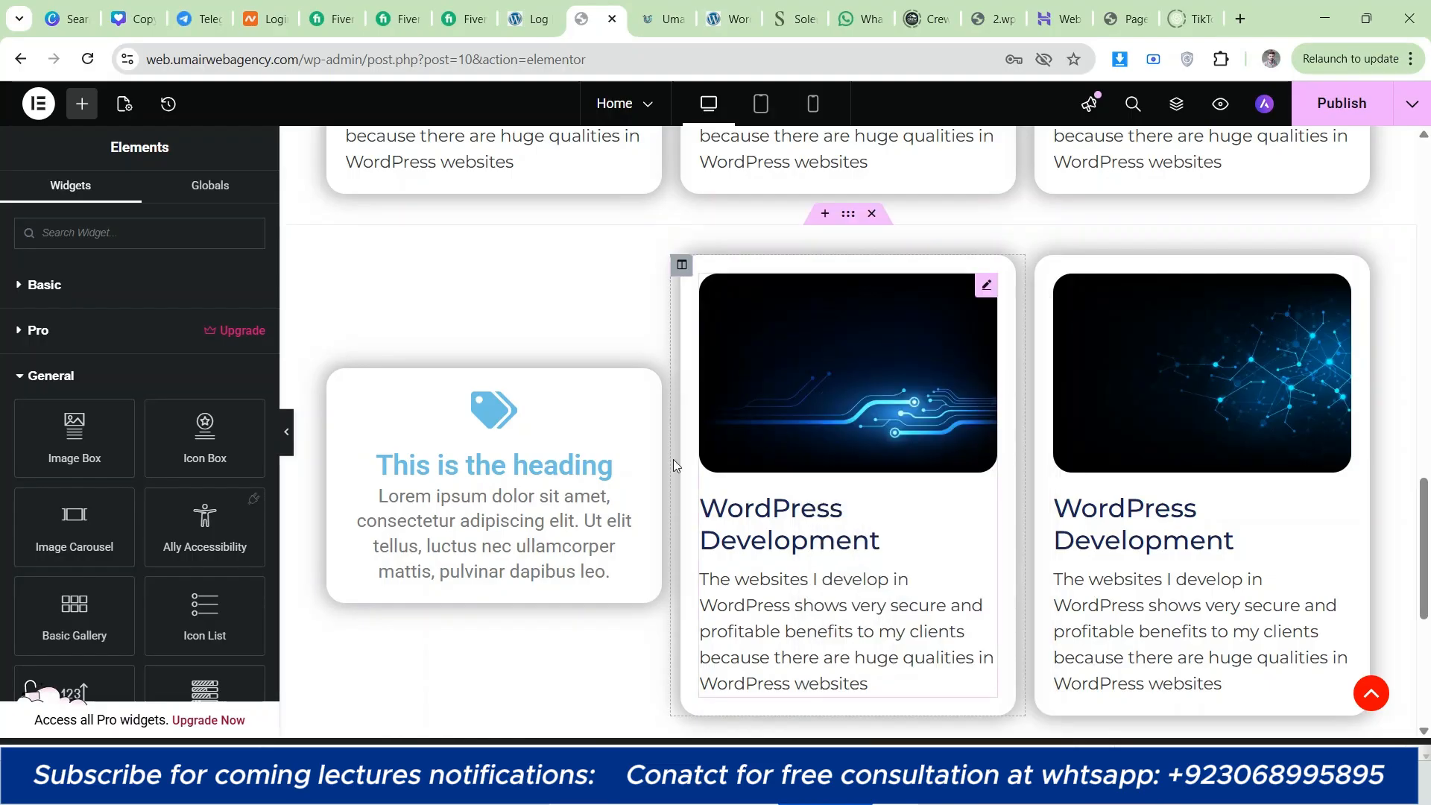
pyautogui.rightClick(529, 498)
pyautogui.click(532, 500)
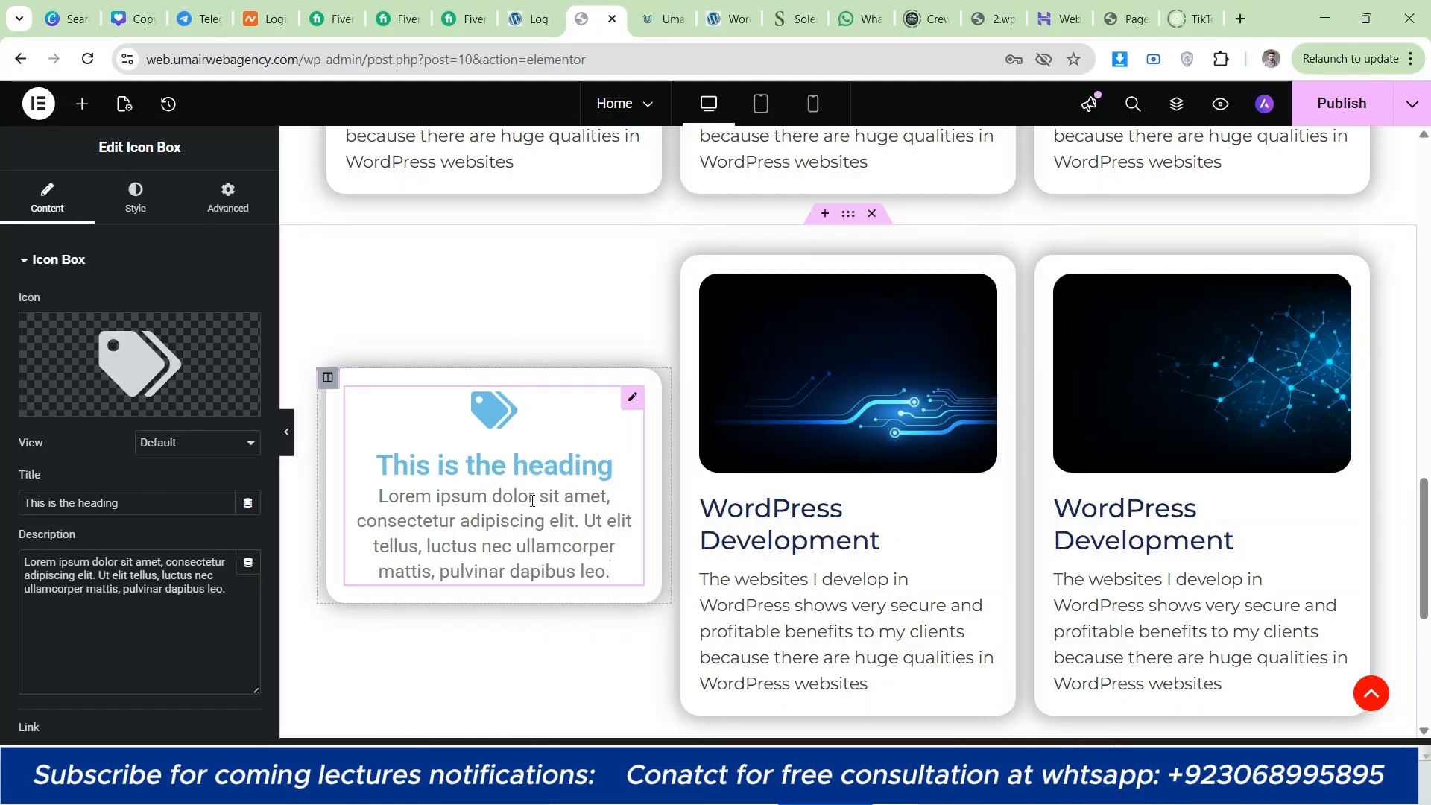
pyautogui.rightClick(485, 500)
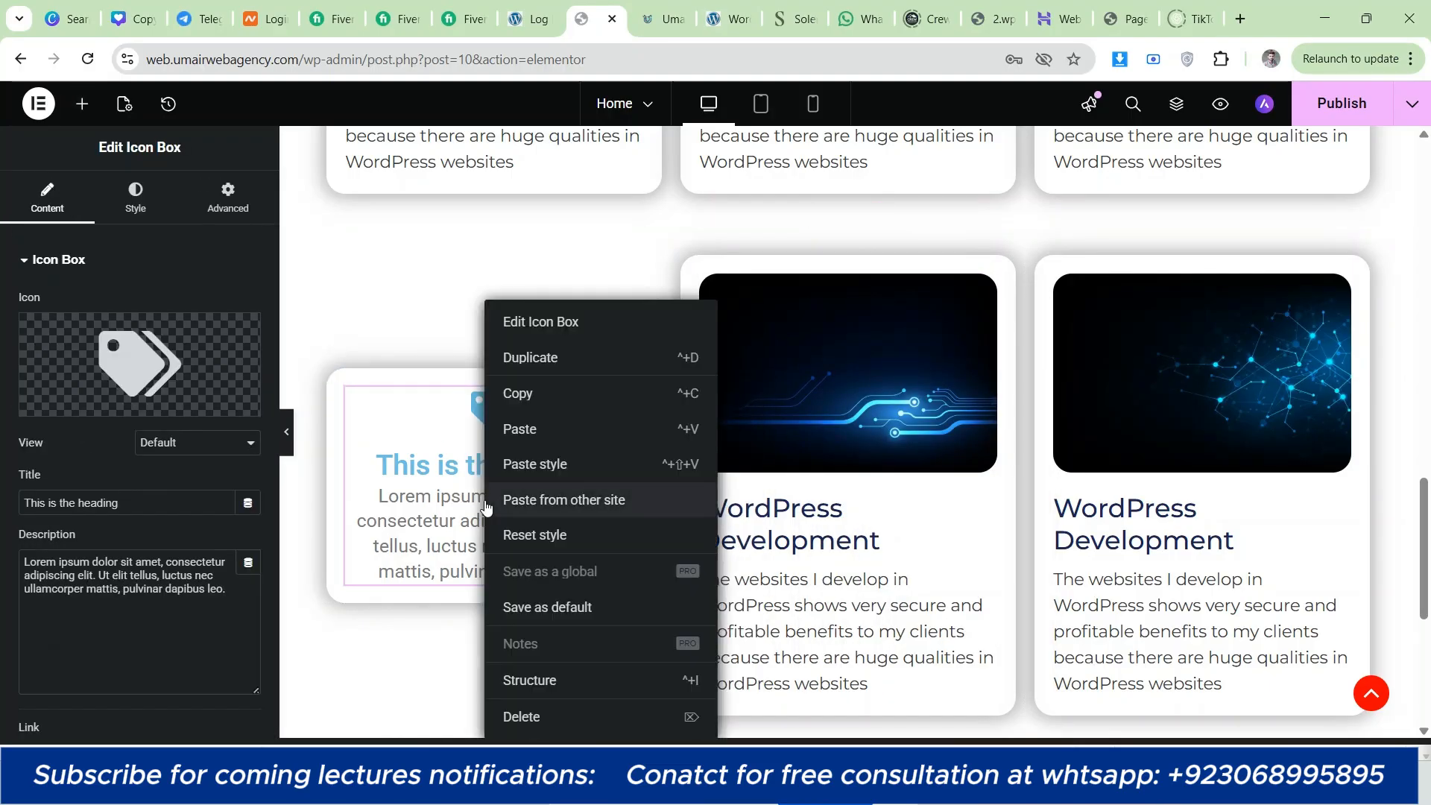
pyautogui.click(538, 467)
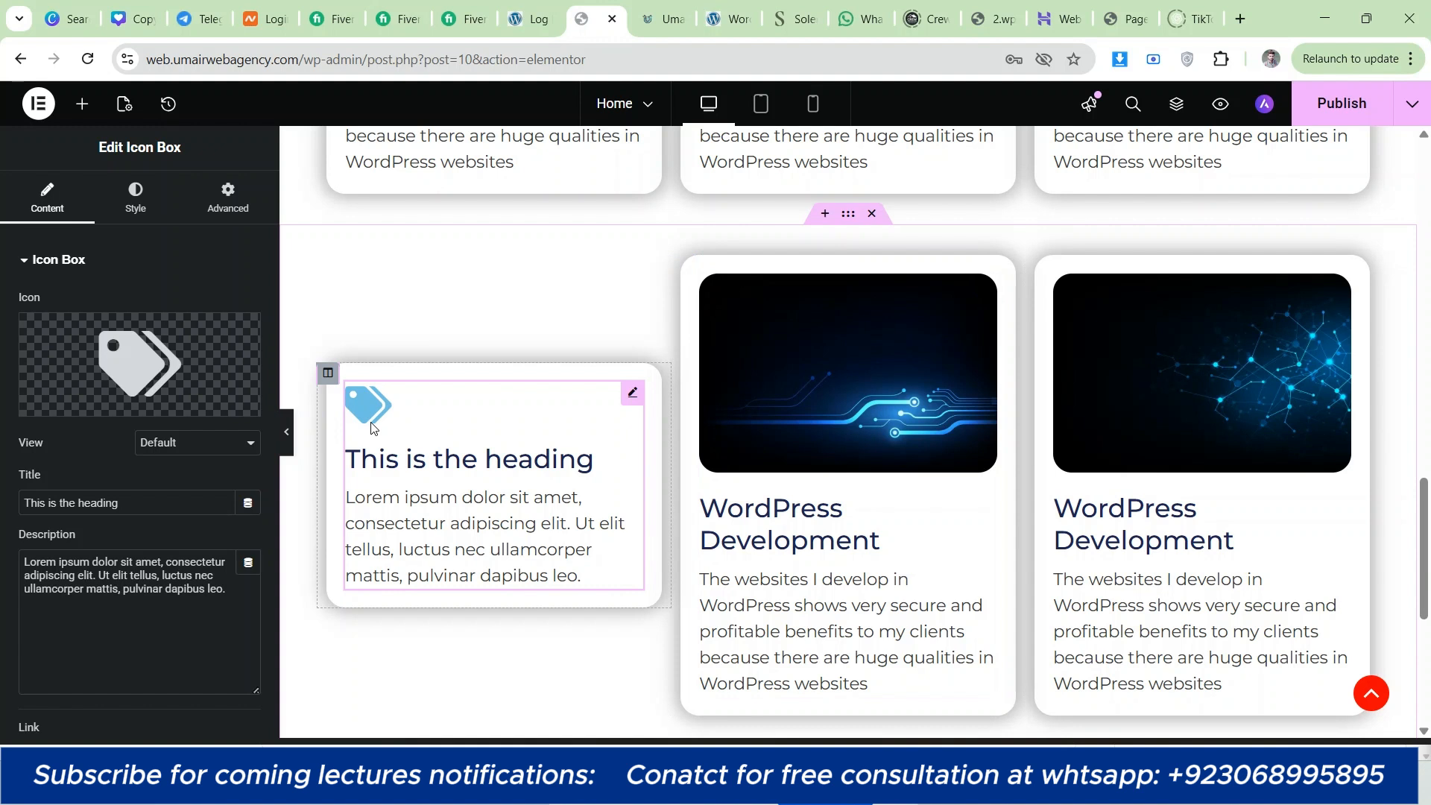
# Step: Try the Start, End and Bottom icon positions on the Icon Box and return it to Top
pyautogui.click(135, 196)
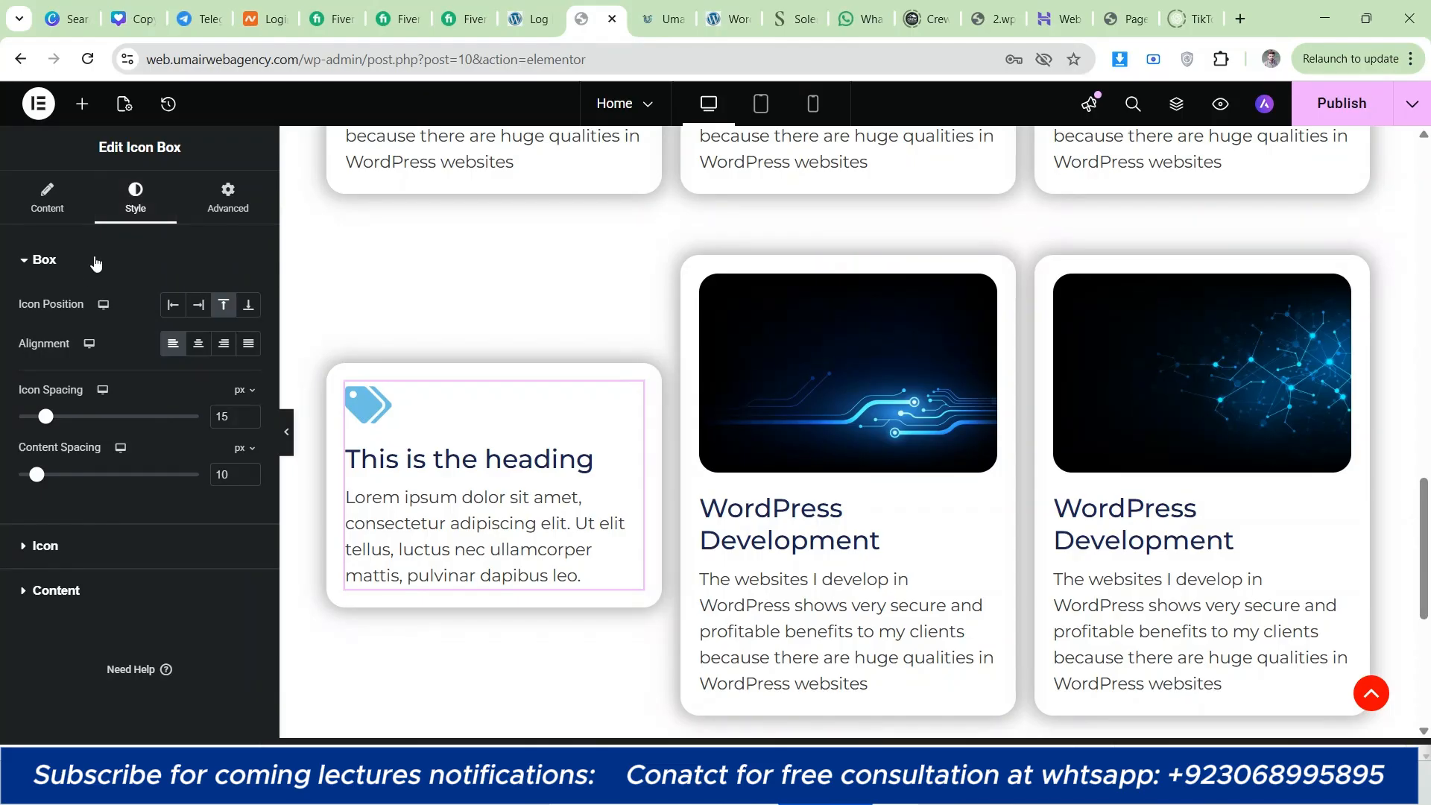
pyautogui.click(172, 307)
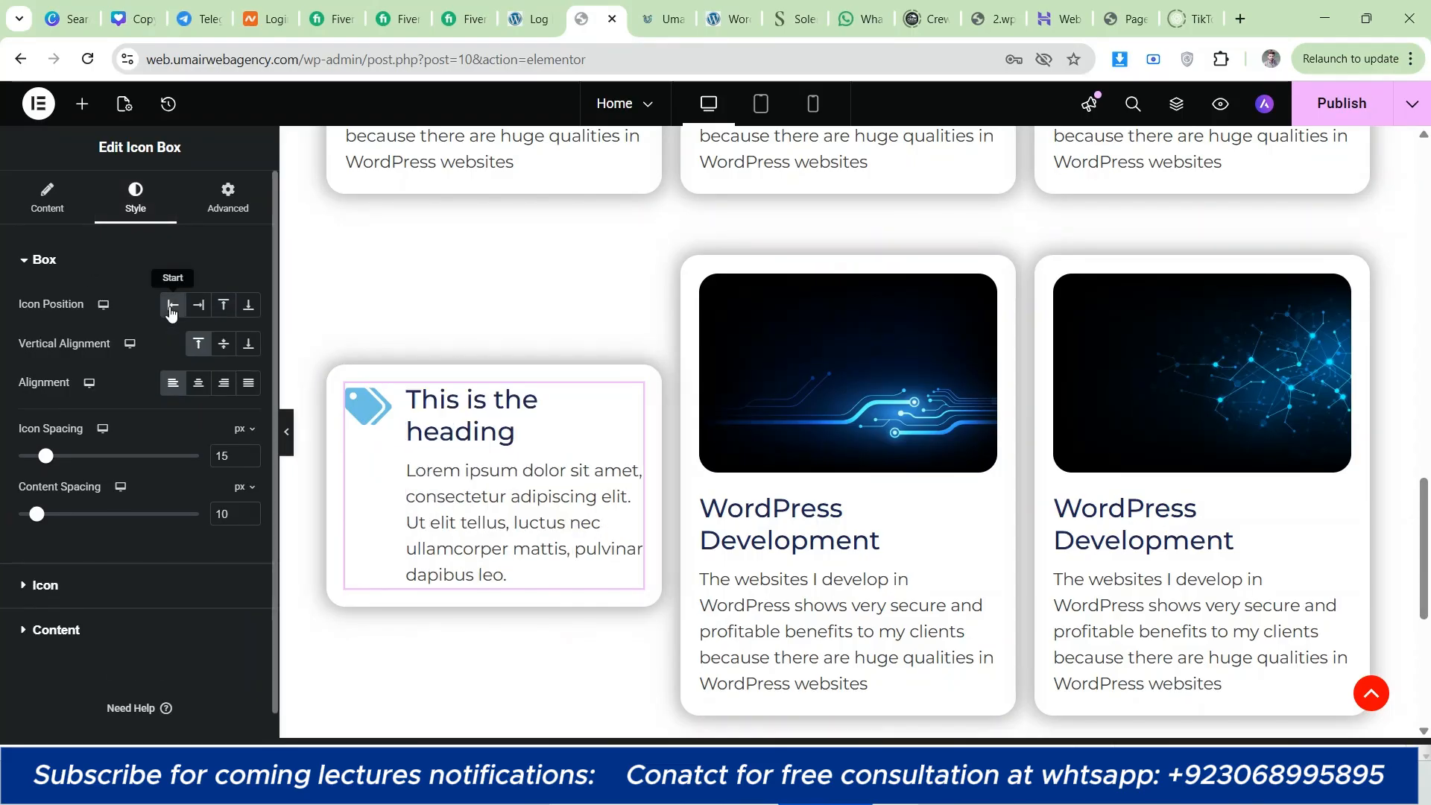
pyautogui.click(198, 308)
pyautogui.click(223, 306)
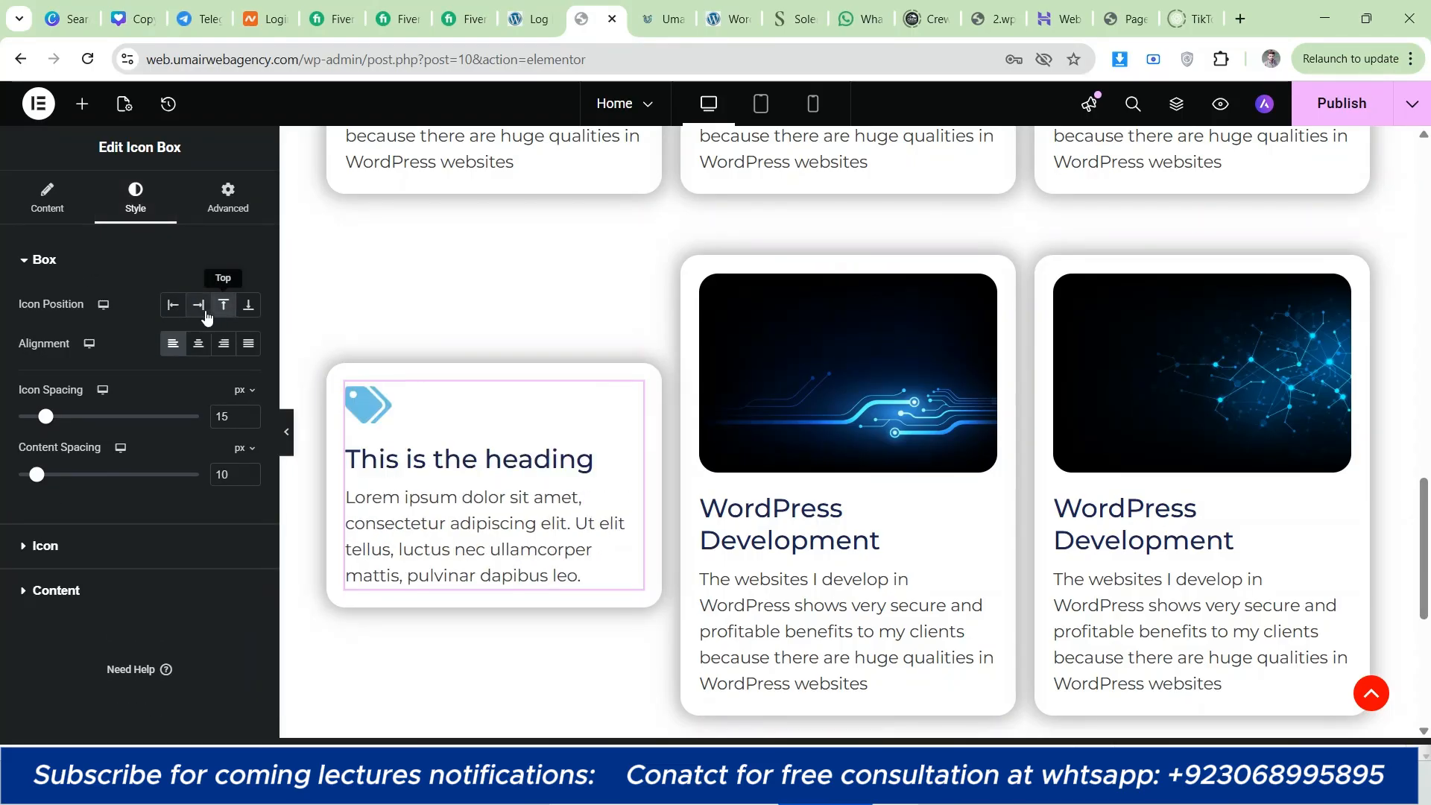
pyautogui.click(197, 316)
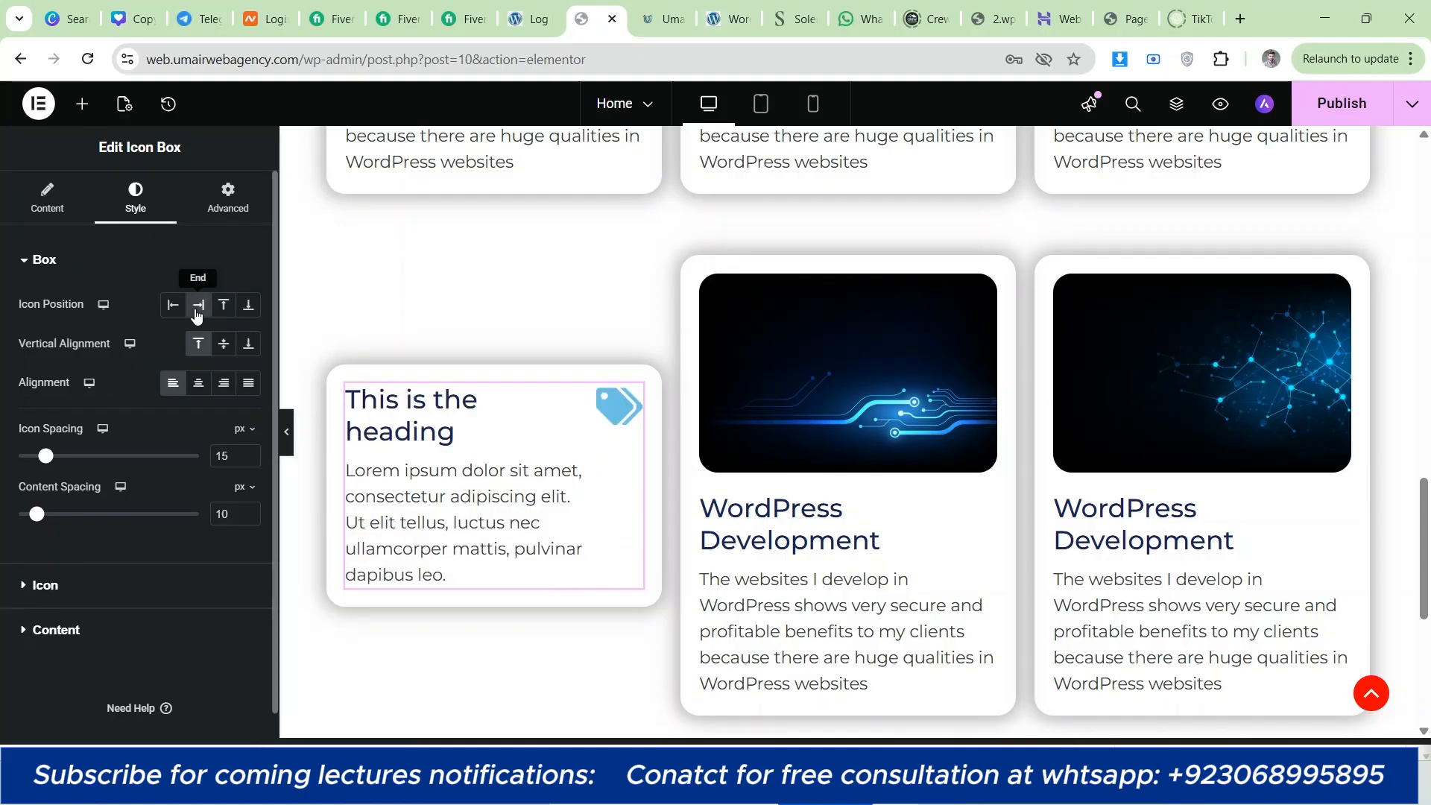
pyautogui.click(224, 309)
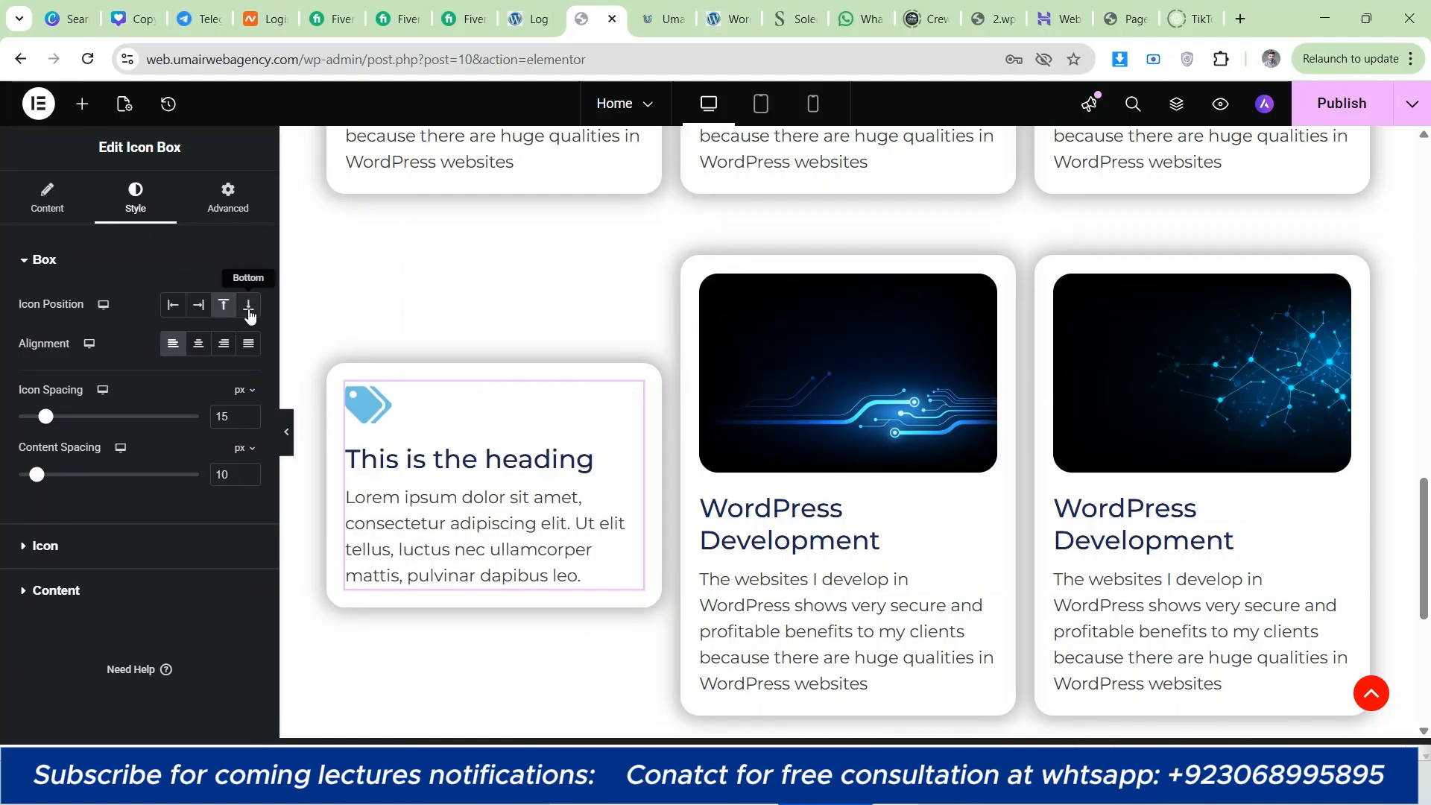
pyautogui.click(249, 313)
pyautogui.click(223, 307)
# Step: Try the Center, End and Justified alignments on the Icon Box and return it to Start
pyautogui.click(198, 344)
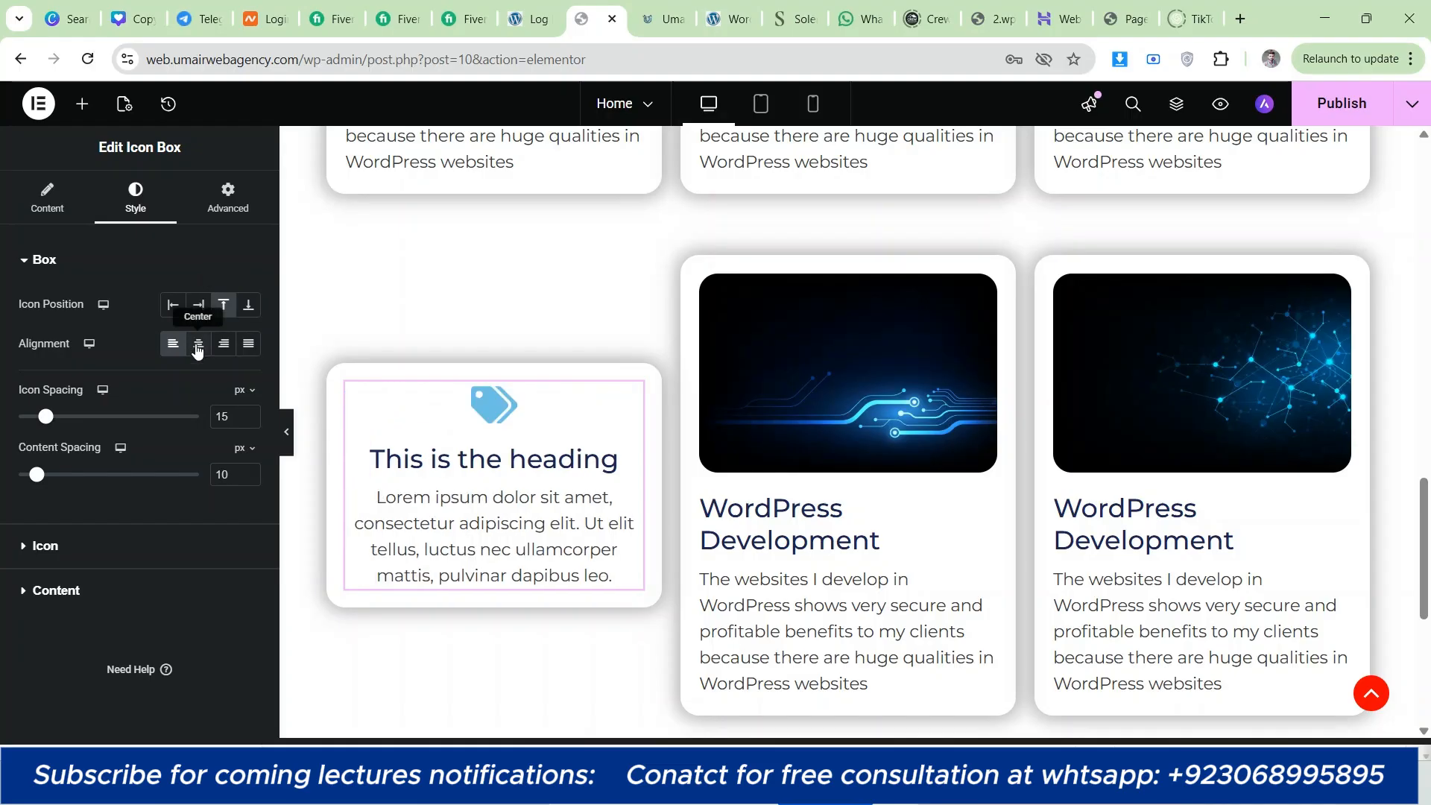
pyautogui.click(222, 347)
pyautogui.click(249, 344)
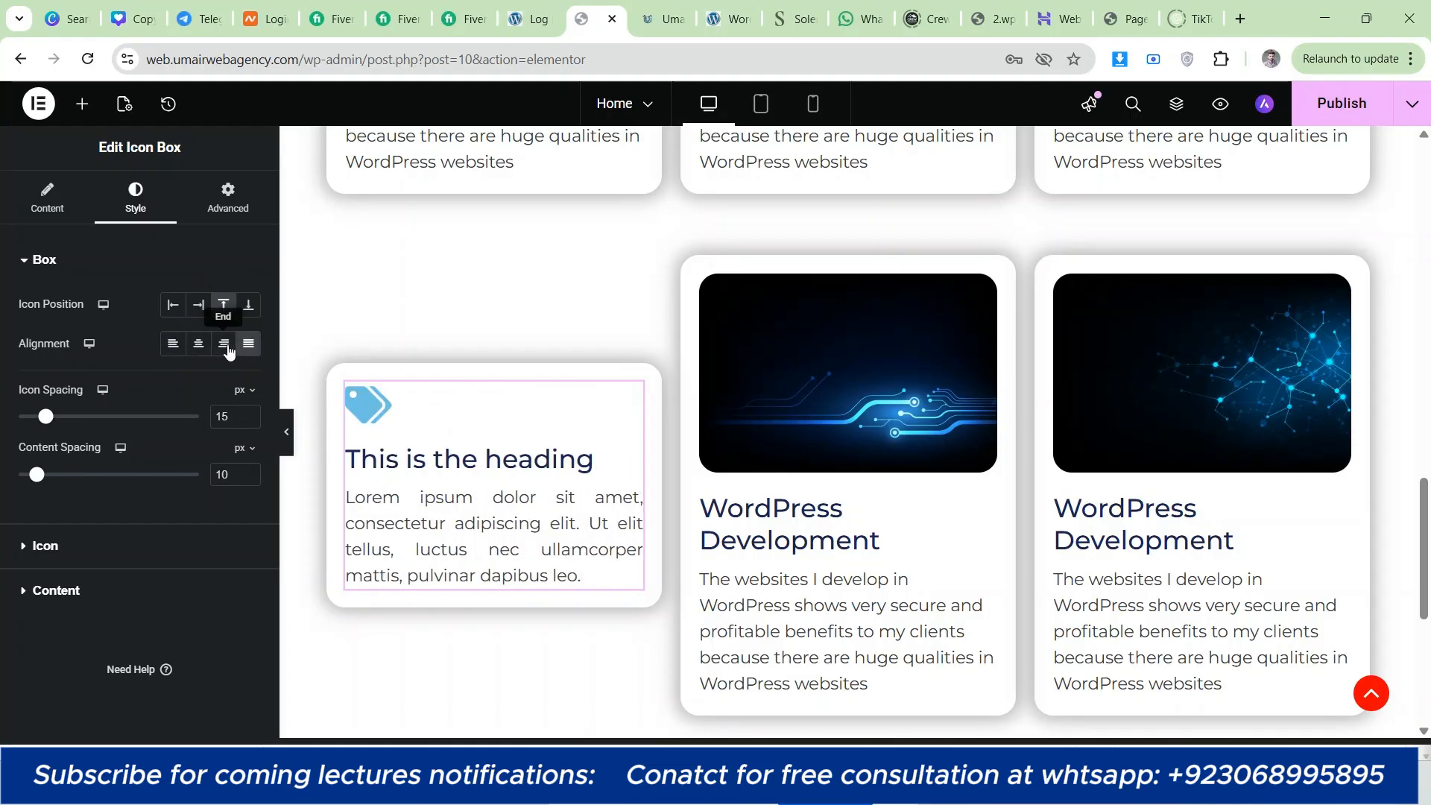
pyautogui.click(223, 345)
pyautogui.click(198, 344)
pyautogui.click(173, 345)
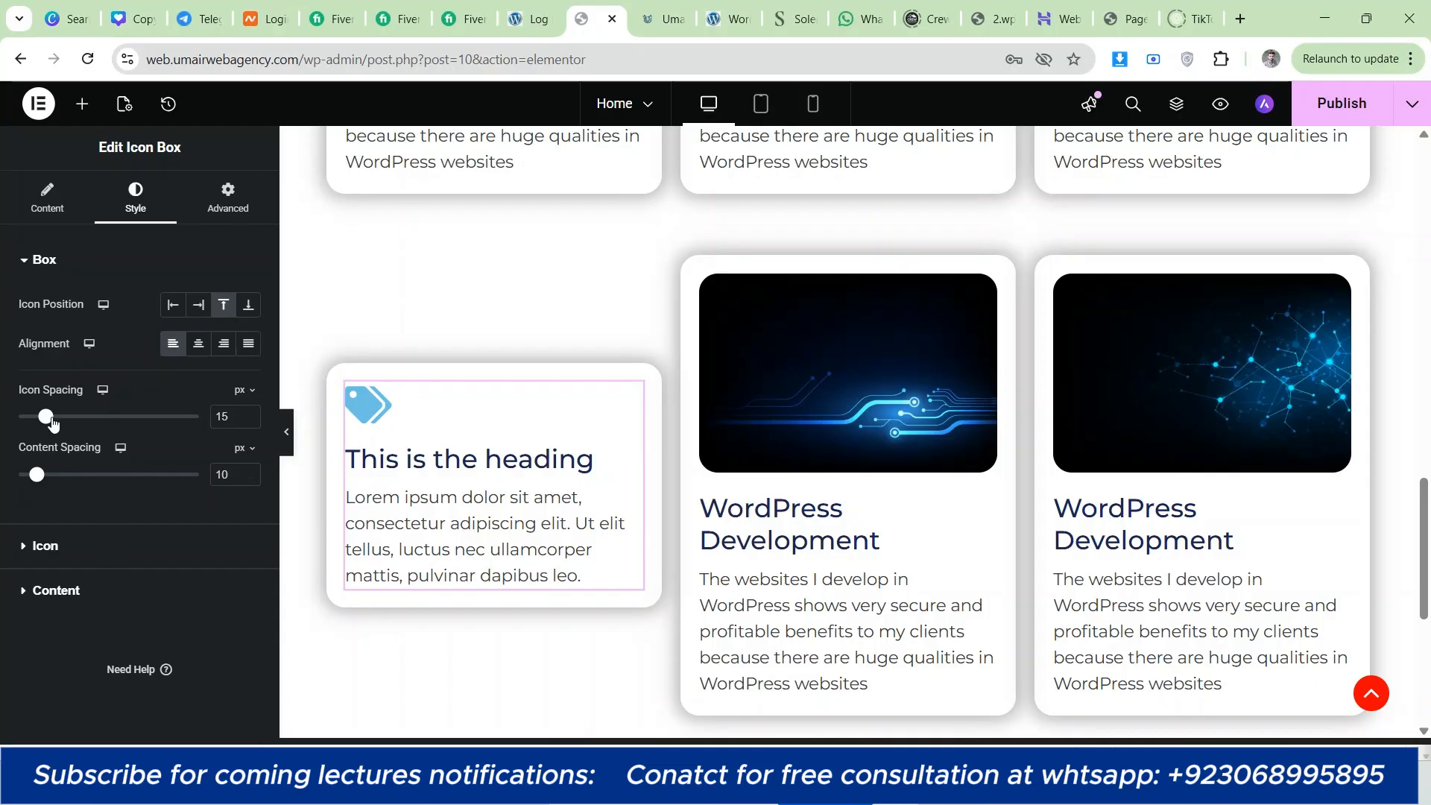
# Step: Set the Icon Box's icon spacing to 20 px and its normal icon color to a dark blue
pyautogui.moveTo(51, 423); pyautogui.dragTo(58, 422)
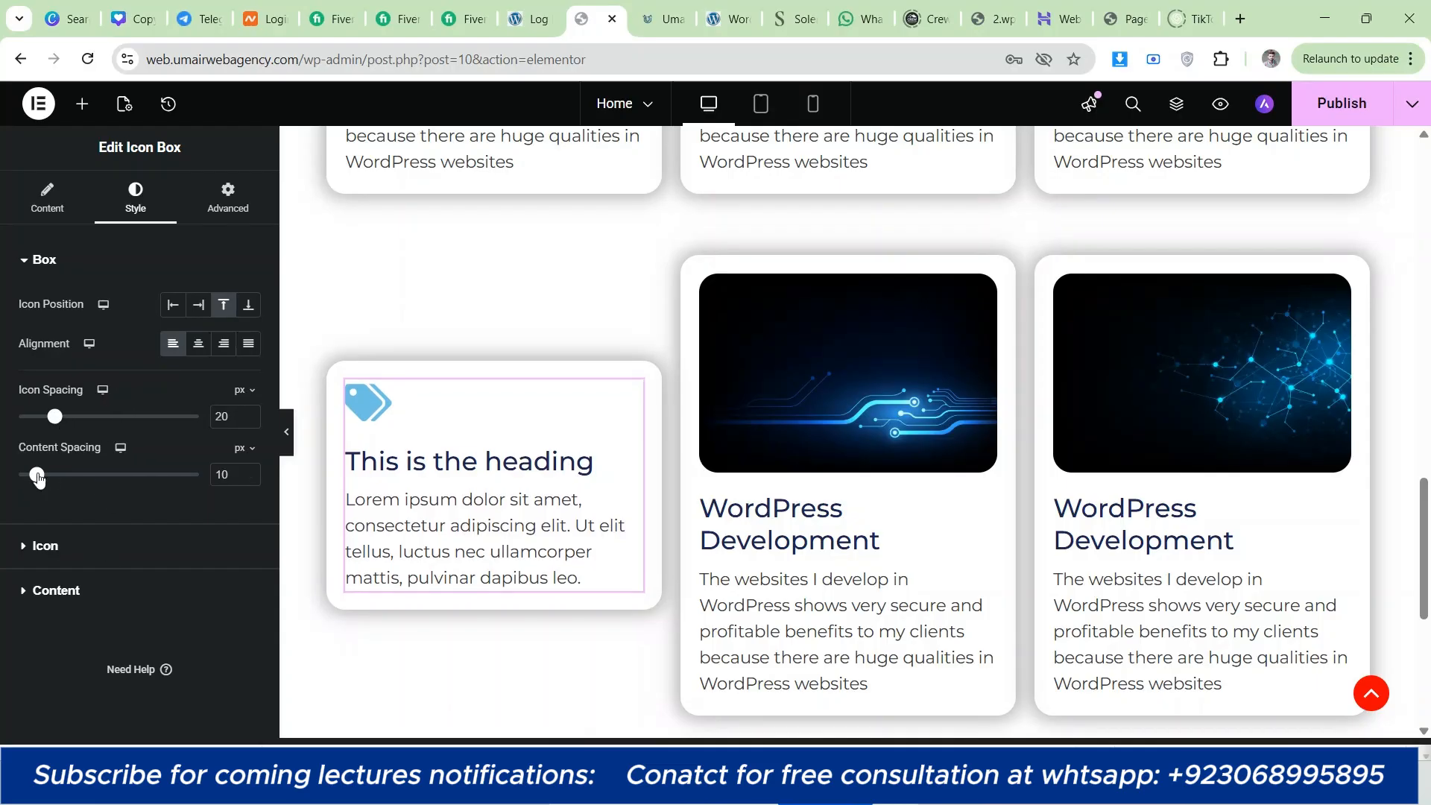
pyautogui.click(67, 546)
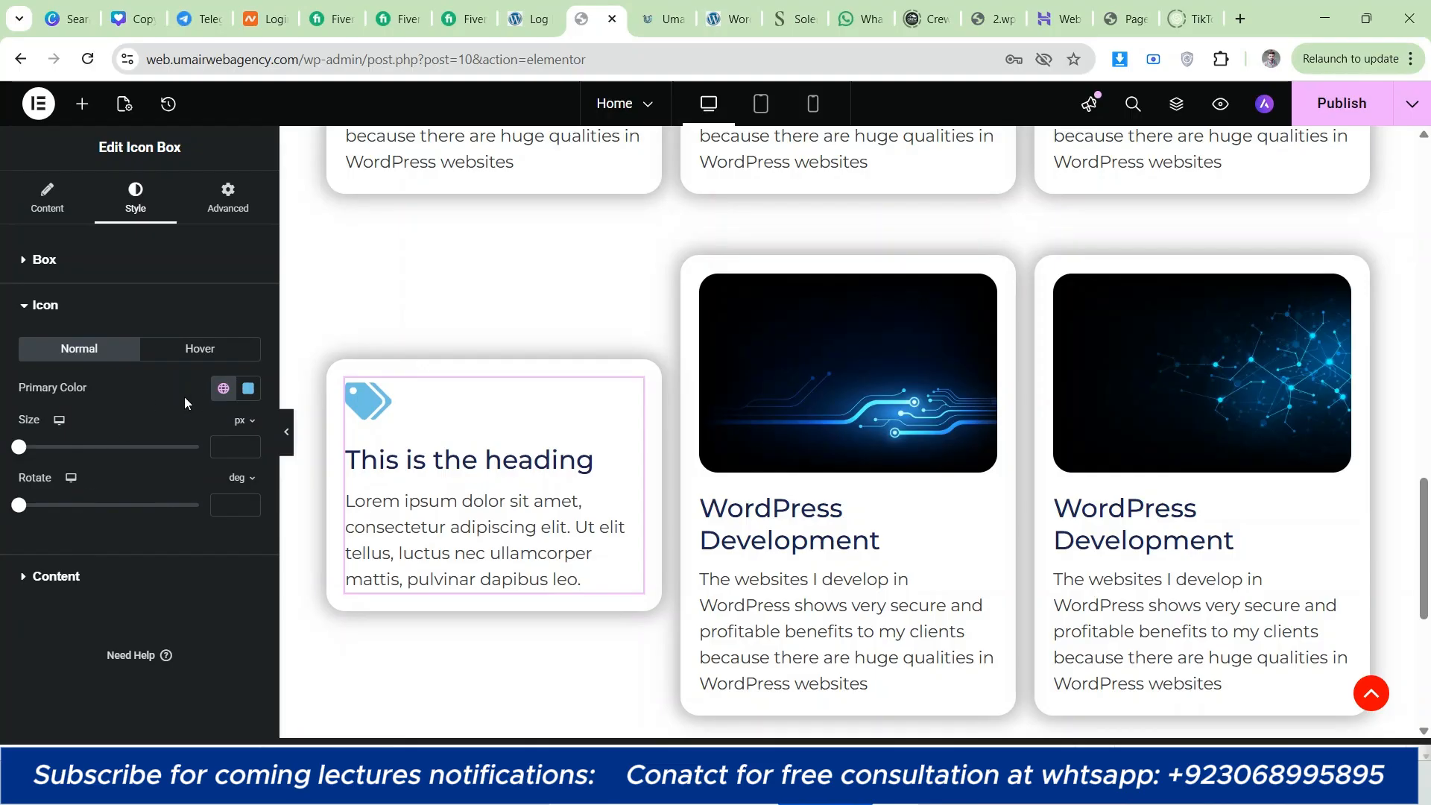
pyautogui.click(253, 393)
pyautogui.moveTo(279, 522); pyautogui.dragTo(296, 563)
pyautogui.click(2, 468)
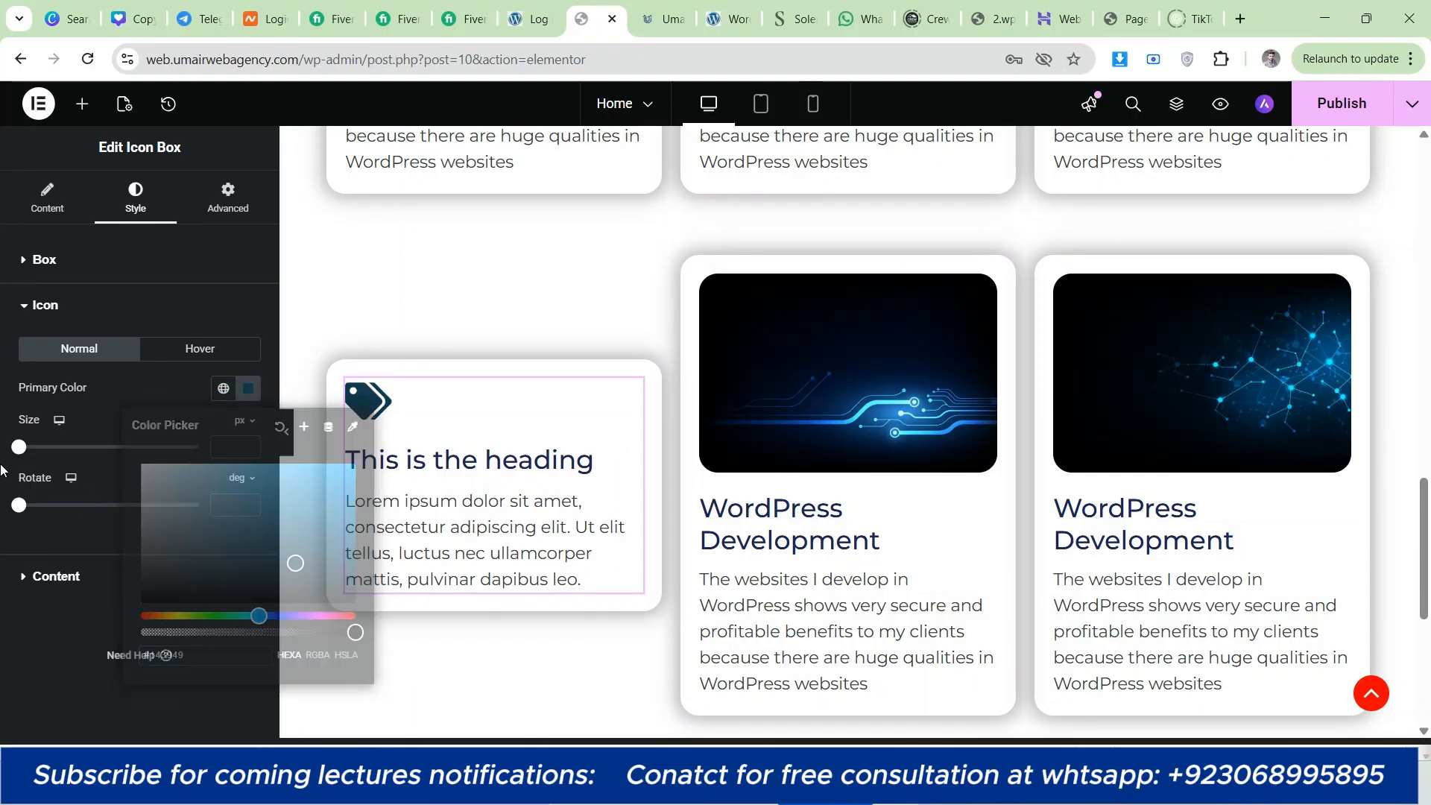
# Step: Set the icon's hover primary color to red #F82020
pyautogui.click(200, 349)
pyautogui.click(248, 388)
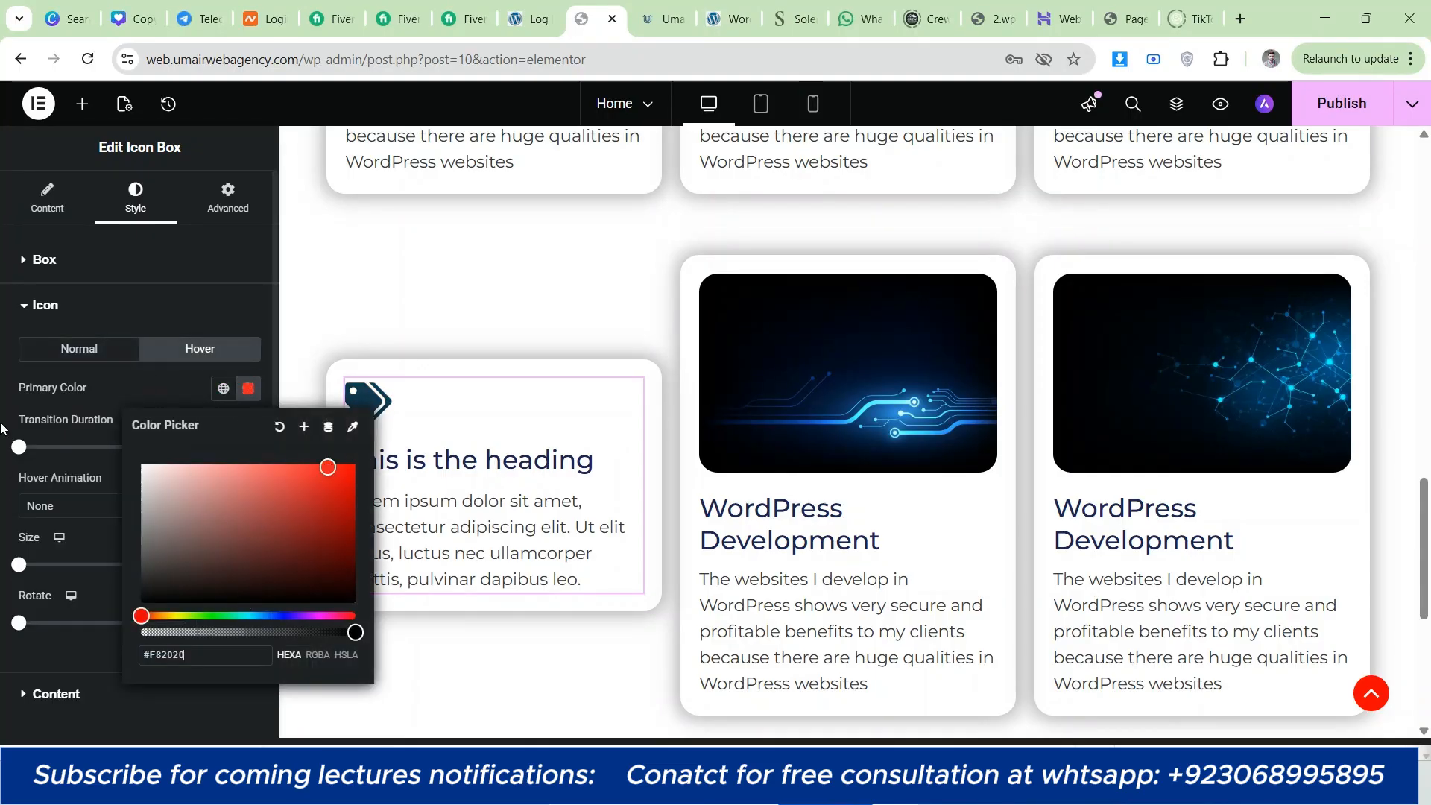
pyautogui.click(3, 428)
# Step: Set the icon's size to 75 px and leave its rotation value empty
pyautogui.click(54, 360)
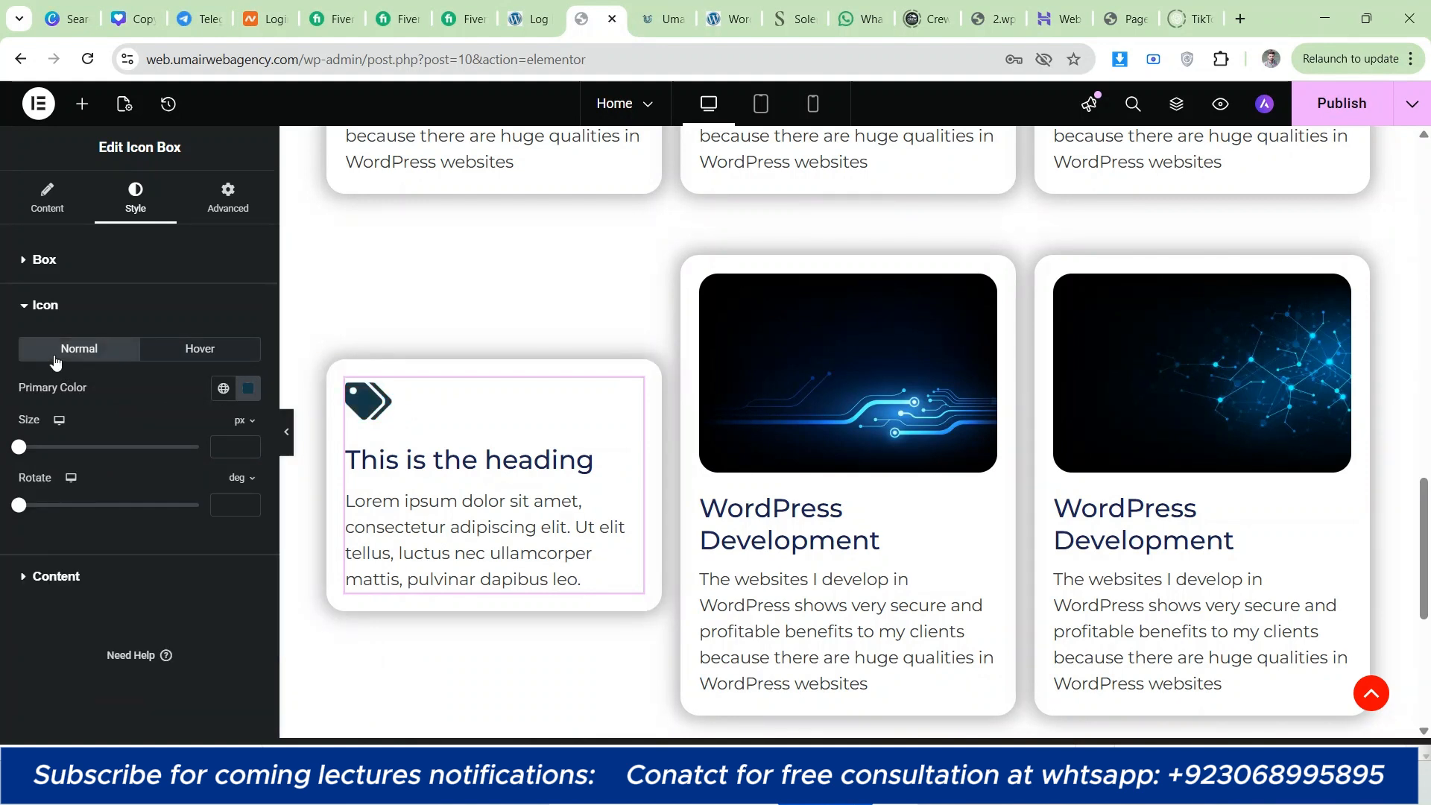
pyautogui.moveTo(21, 447); pyautogui.dragTo(64, 459)
pyautogui.click(252, 445)
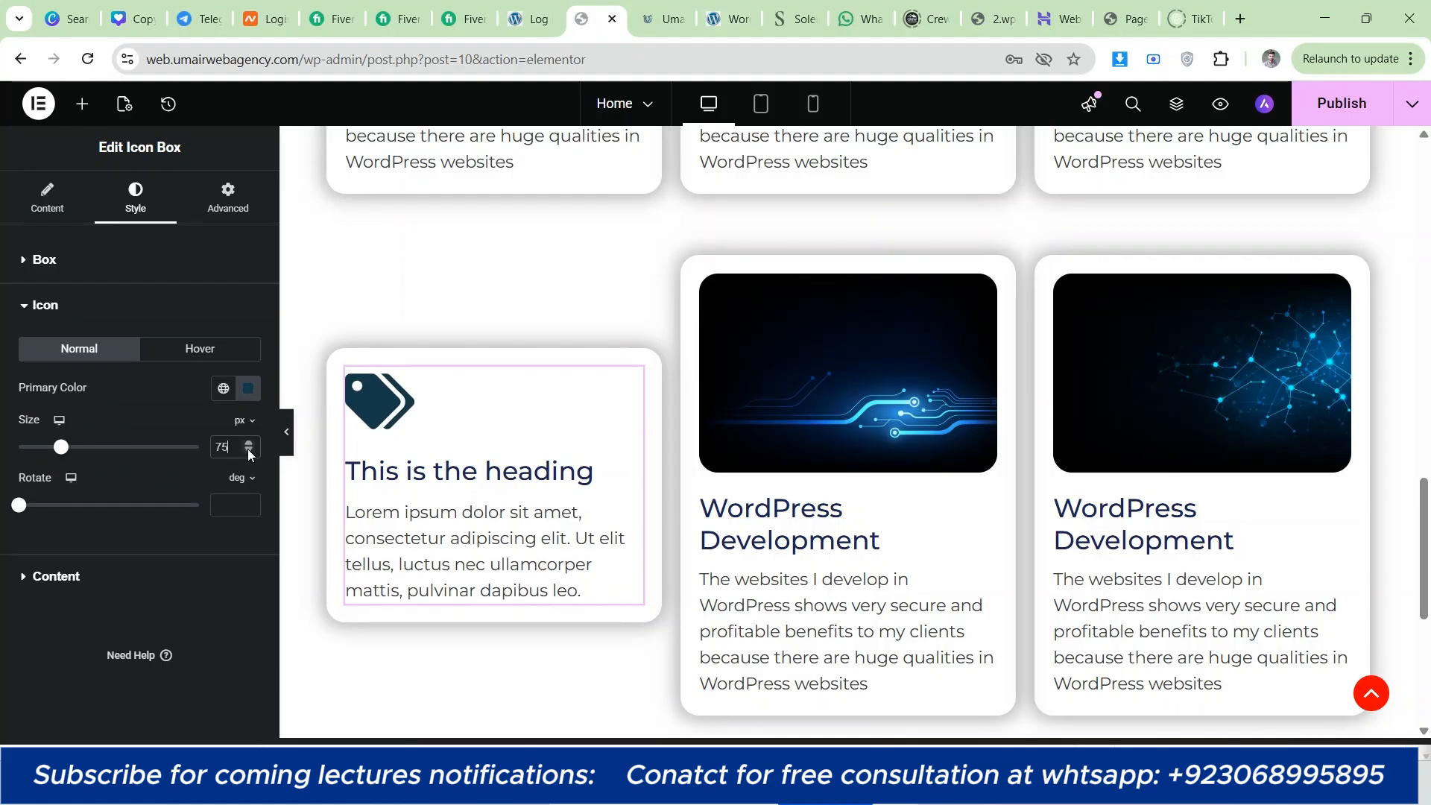
pyautogui.moveTo(18, 505)
pyautogui.mouseDown()
pyautogui.moveTo(177, 522)
pyautogui.moveTo(18, 507)
pyautogui.mouseUp()
pyautogui.press('BackSpace')
# Step: Review the icon's hover settings and the Icon Box's title and description style options
pyautogui.click(188, 358)
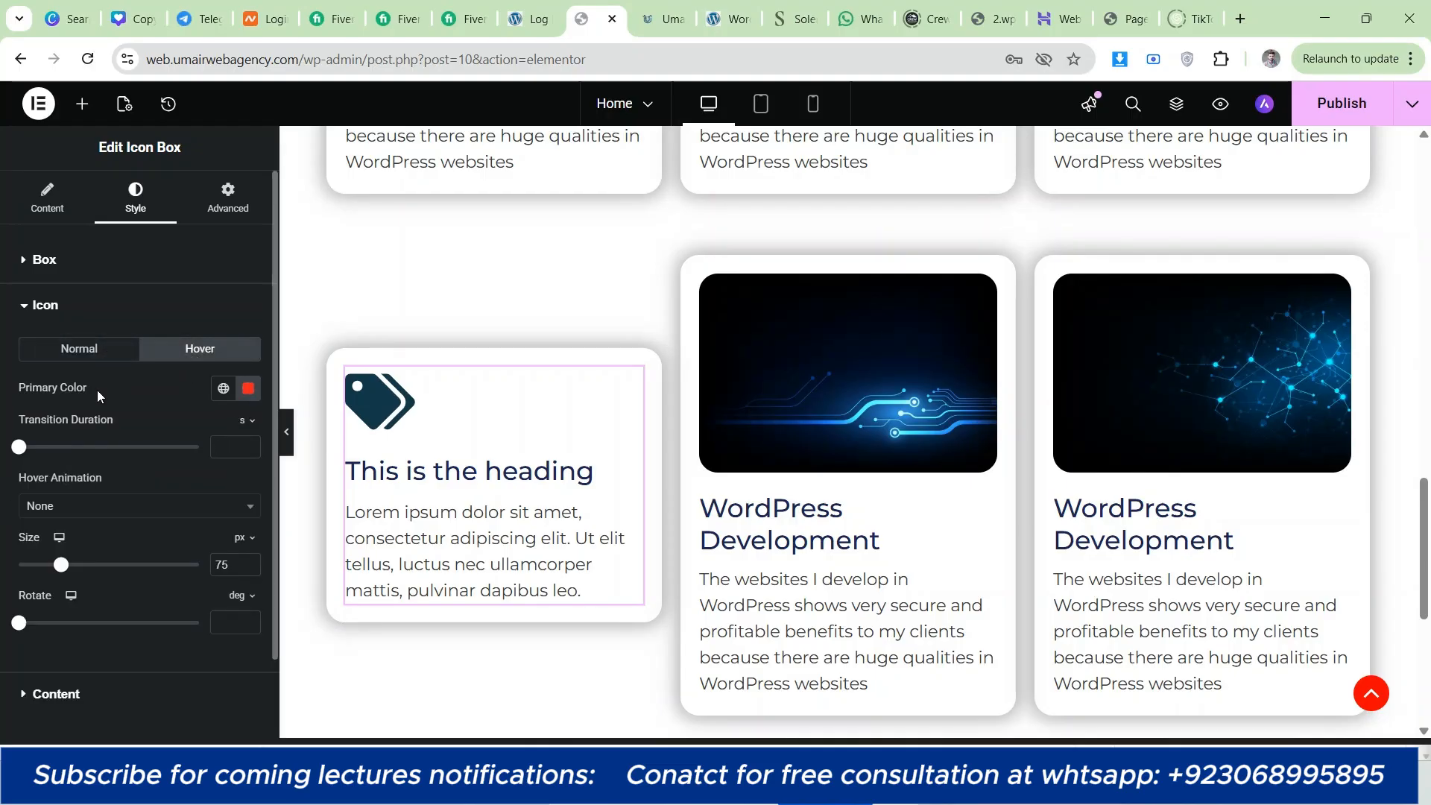
pyautogui.click(82, 354)
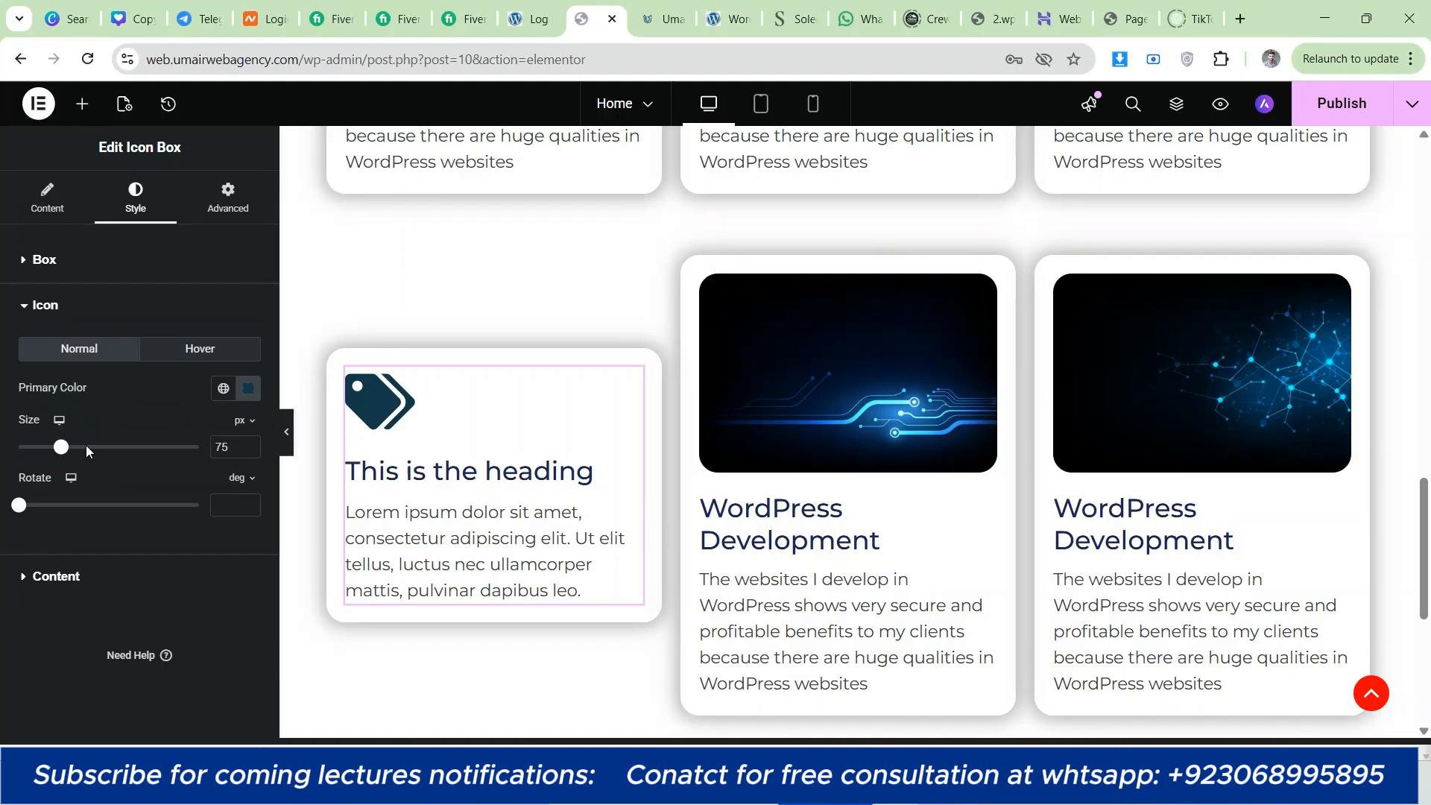
pyautogui.click(98, 569)
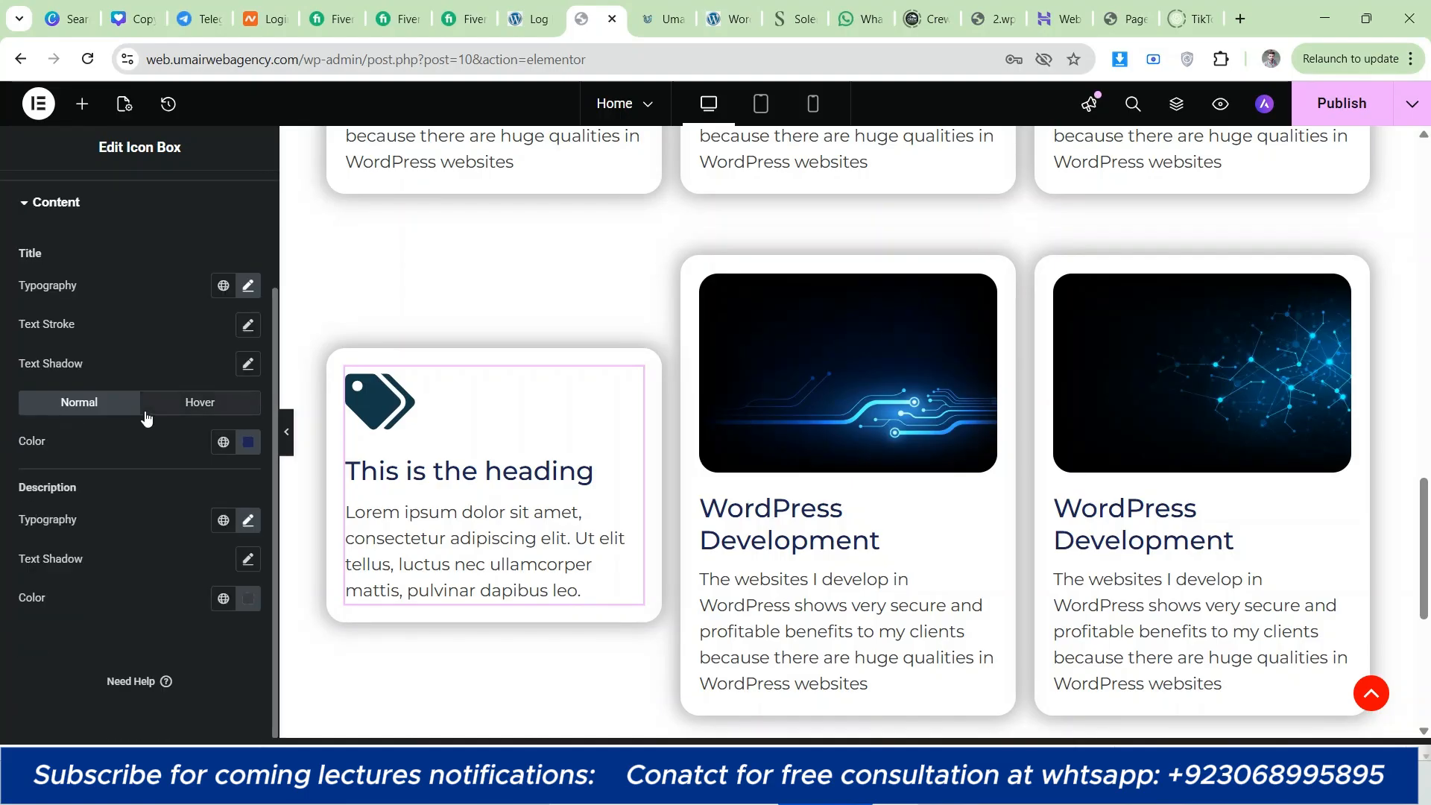
pyautogui.rightClick(437, 467)
pyautogui.click(377, 440)
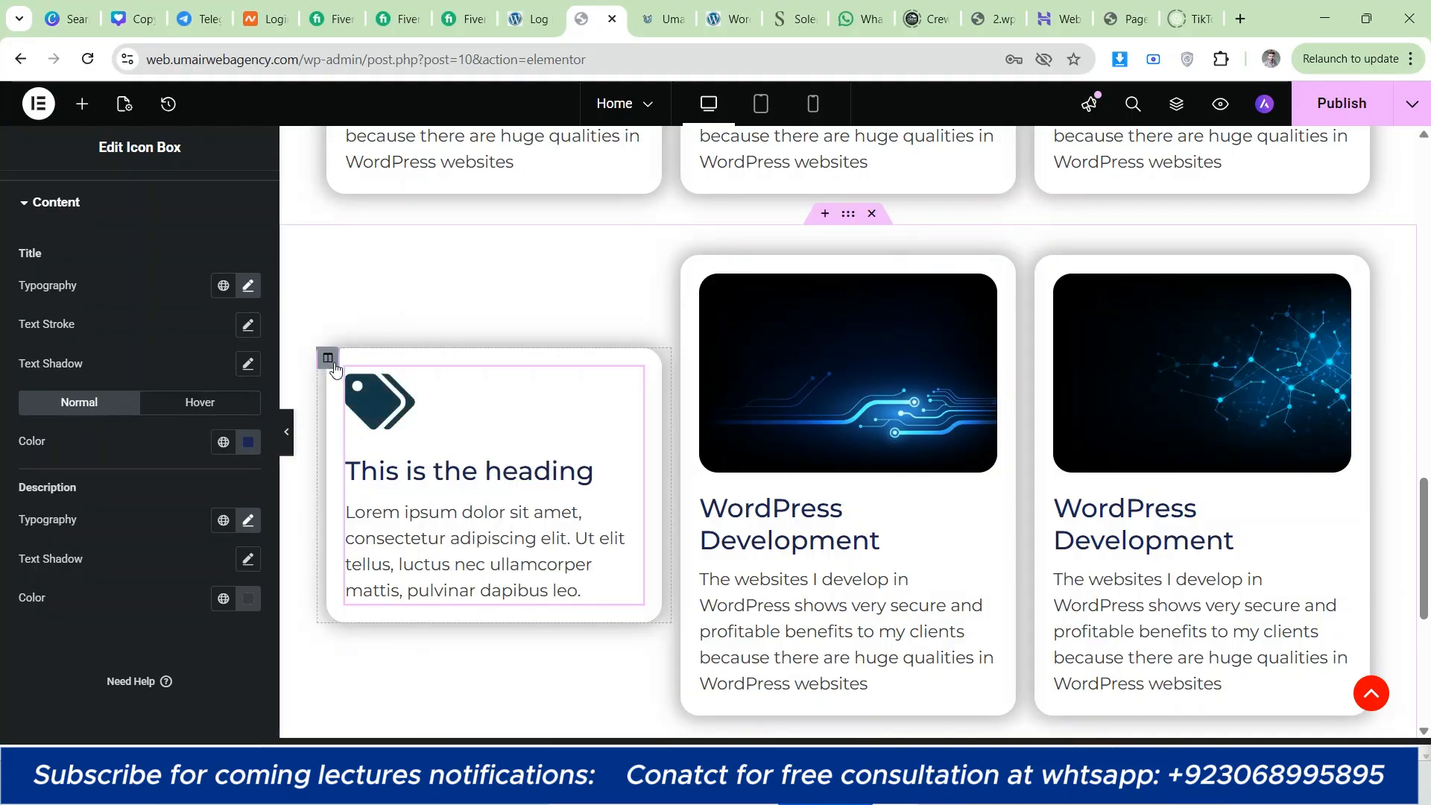
# Step: Duplicate the Icon Box column twice to make three matching icon card columns
pyautogui.rightClick(335, 368)
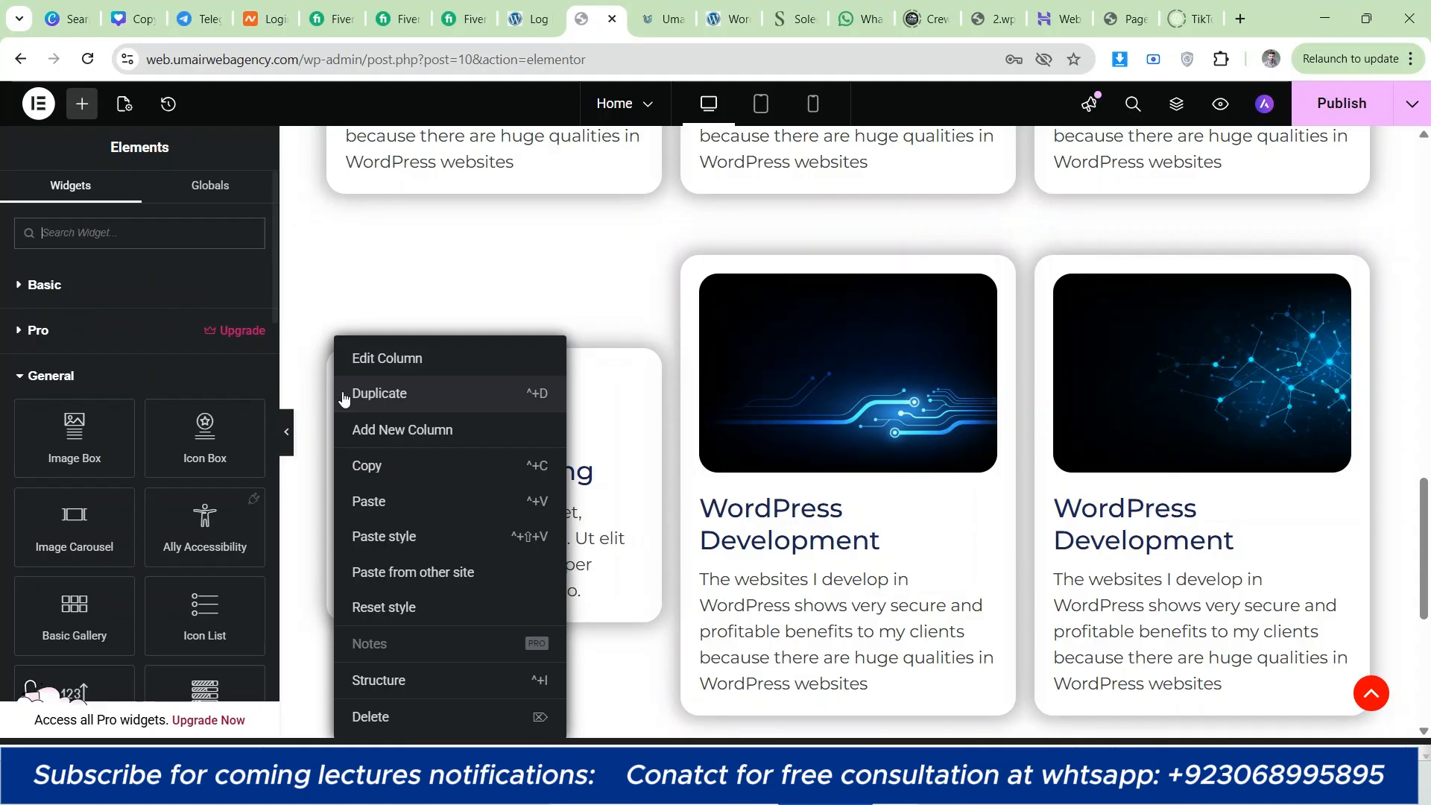
pyautogui.click(330, 373)
pyautogui.rightClick(330, 373)
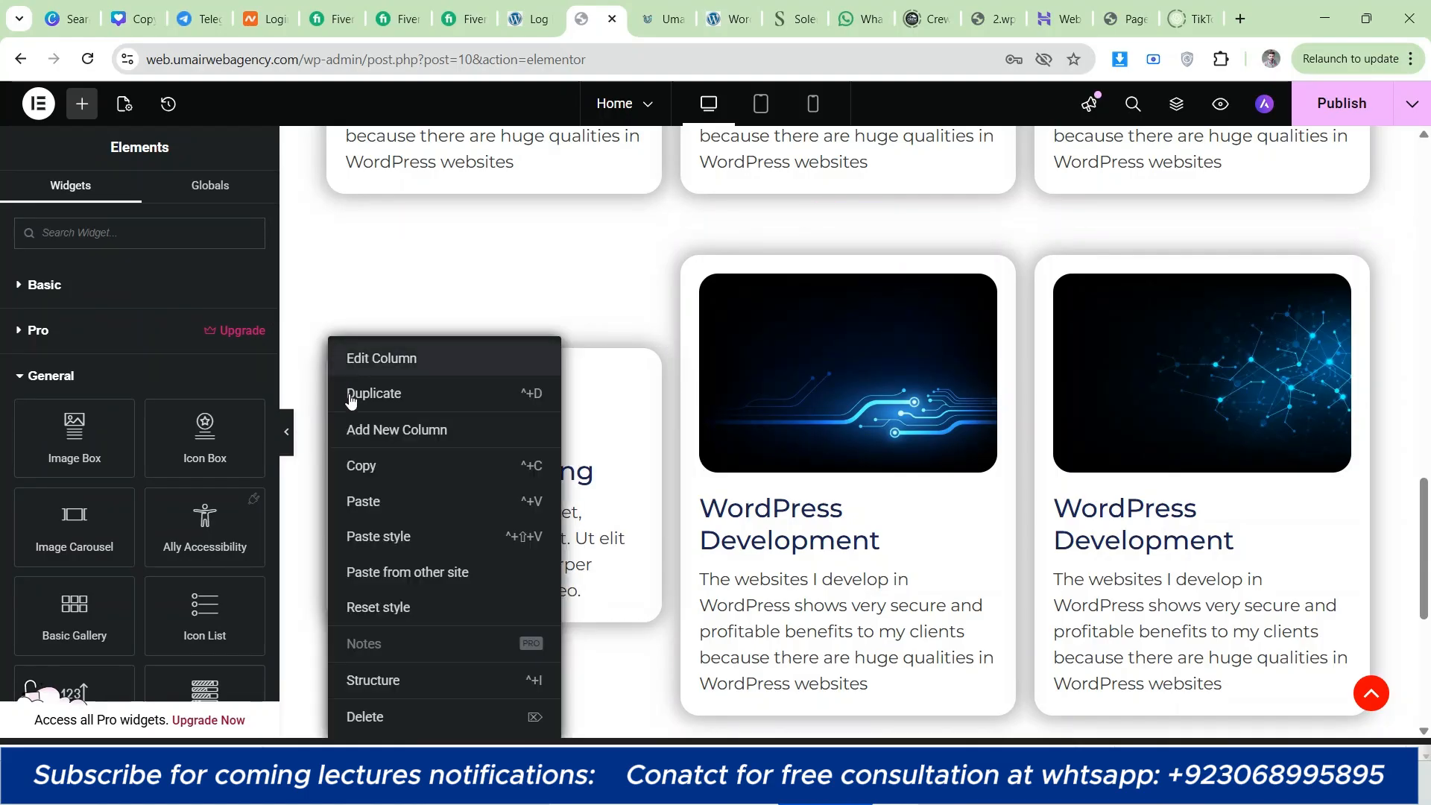
pyautogui.click(377, 389)
pyautogui.rightClick(598, 328)
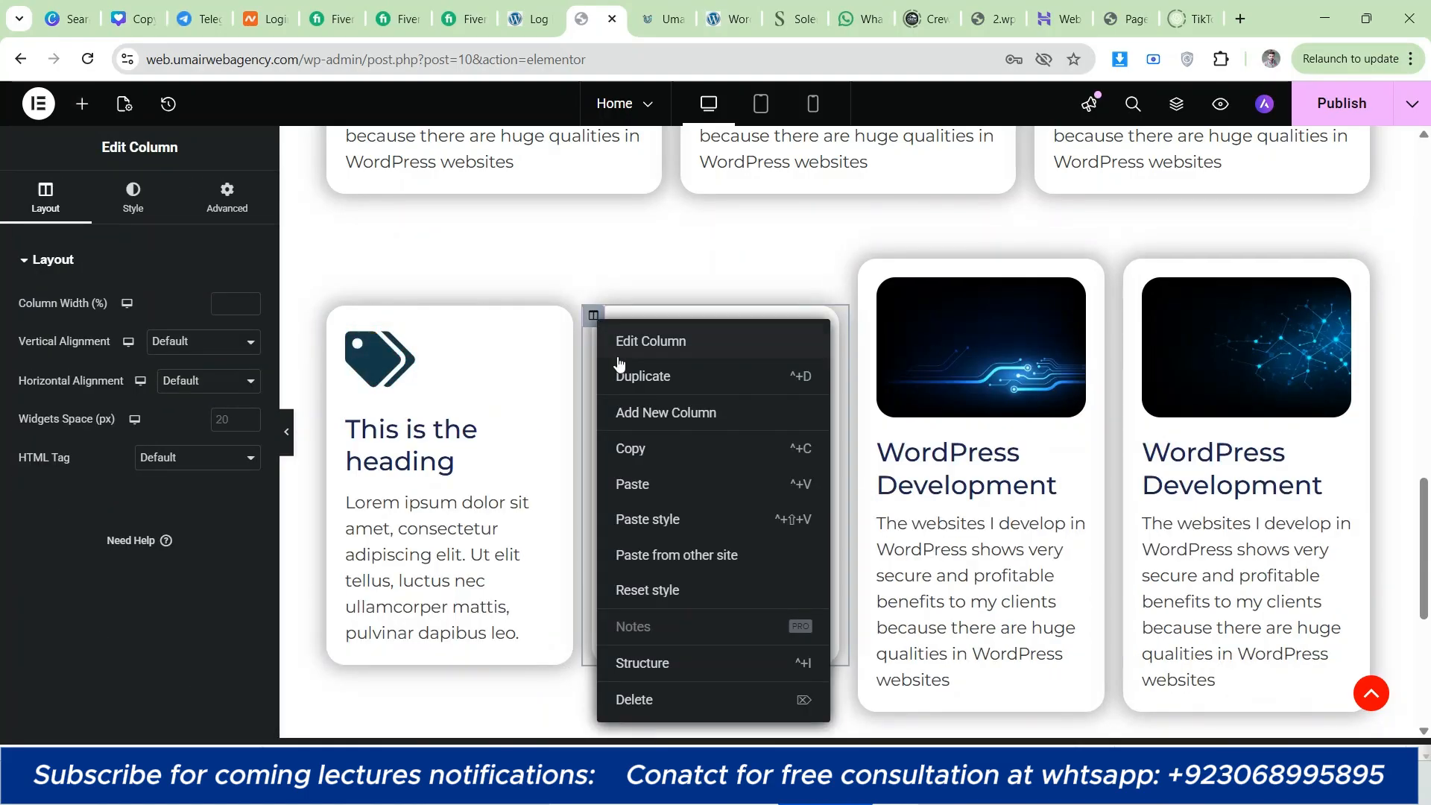
pyautogui.click(620, 371)
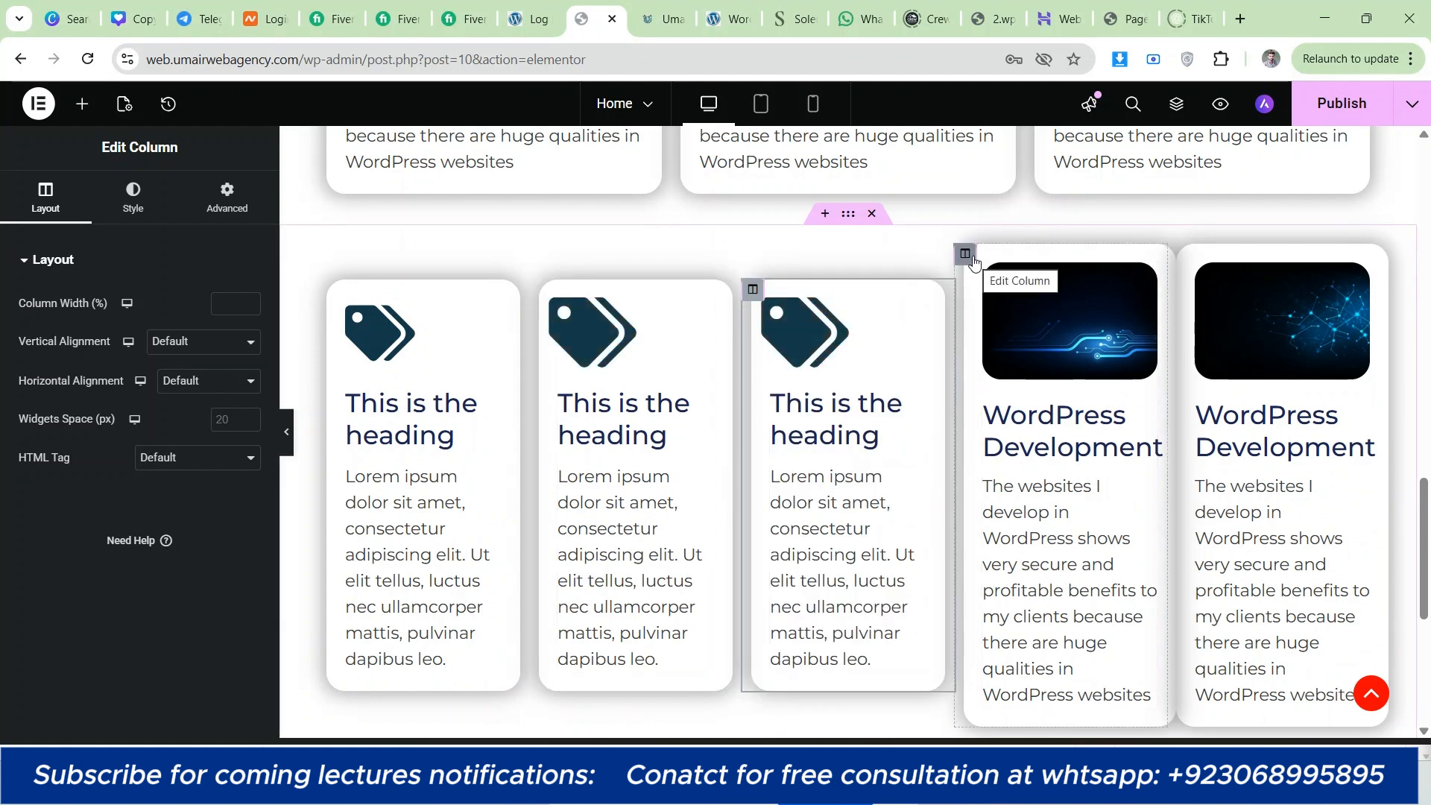
# Step: Delete the two leftover WordPress Development image columns from the icon card row
pyautogui.rightClick(967, 256)
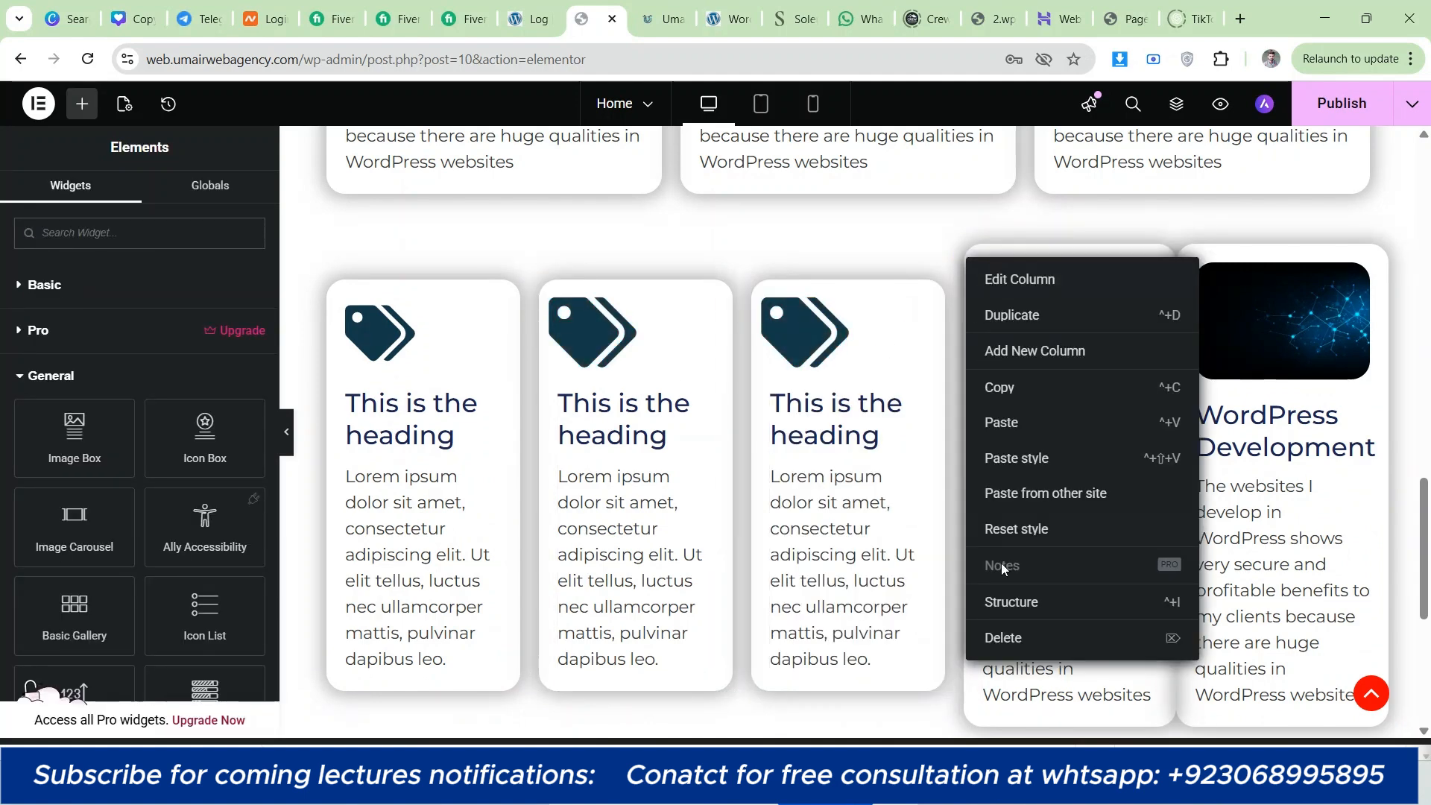
pyautogui.click(1003, 639)
pyautogui.rightClick(1126, 271)
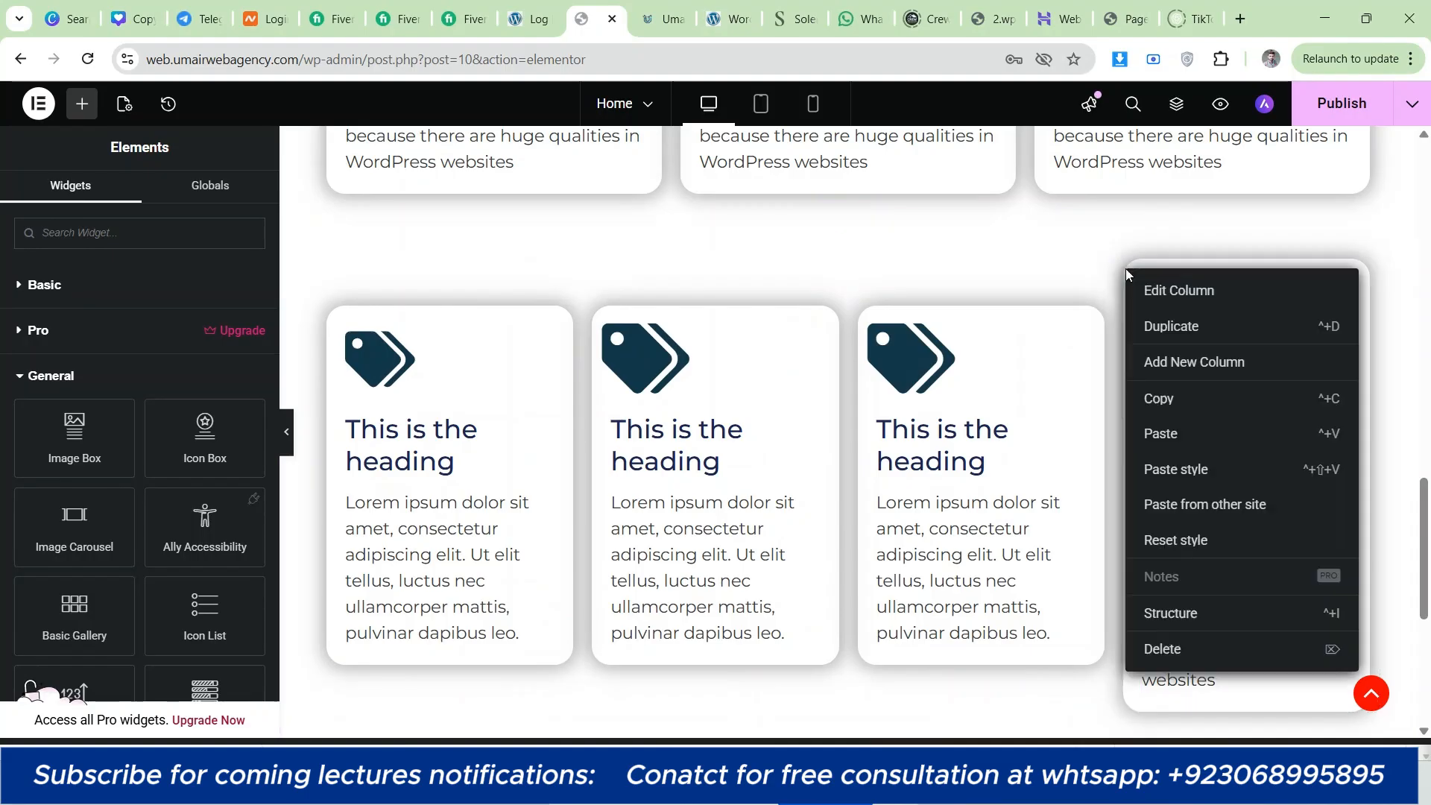
pyautogui.click(1160, 648)
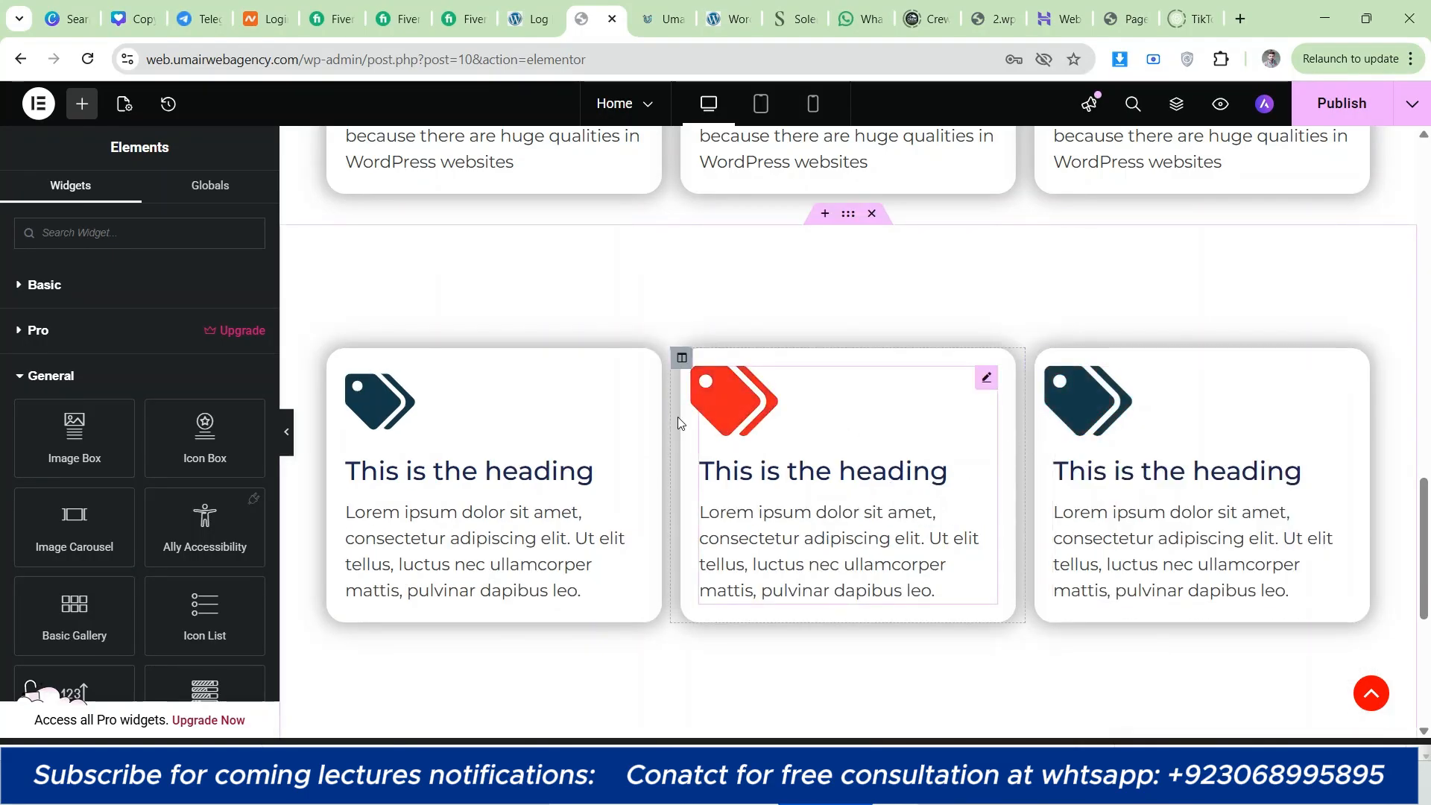
# Step: Copy the first Icon Box's style onto the second and third Icon Boxes, and publish the page
pyautogui.rightClick(408, 405)
pyautogui.click(437, 397)
pyautogui.rightClick(780, 447)
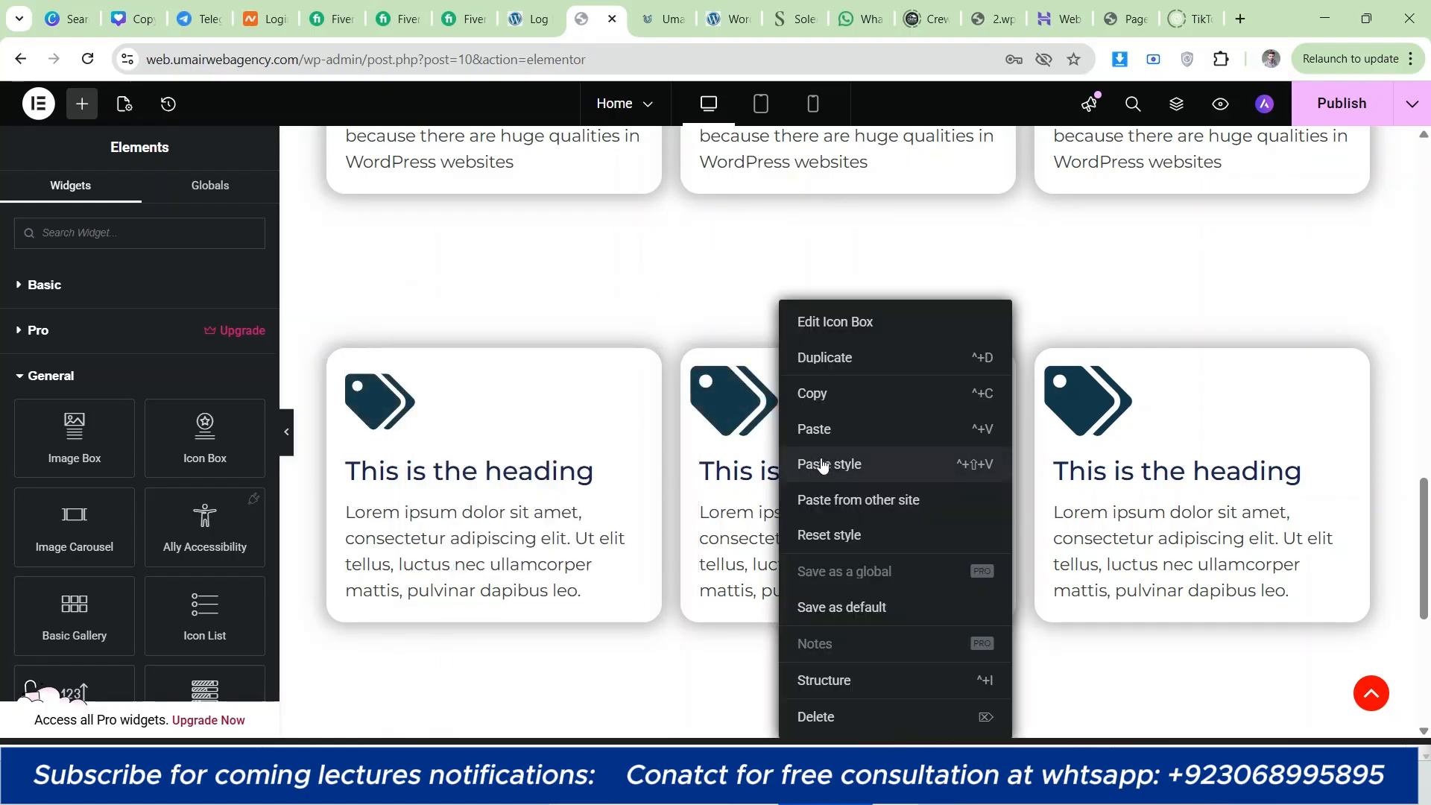
pyautogui.click(814, 463)
pyautogui.rightClick(1087, 418)
pyautogui.click(1135, 464)
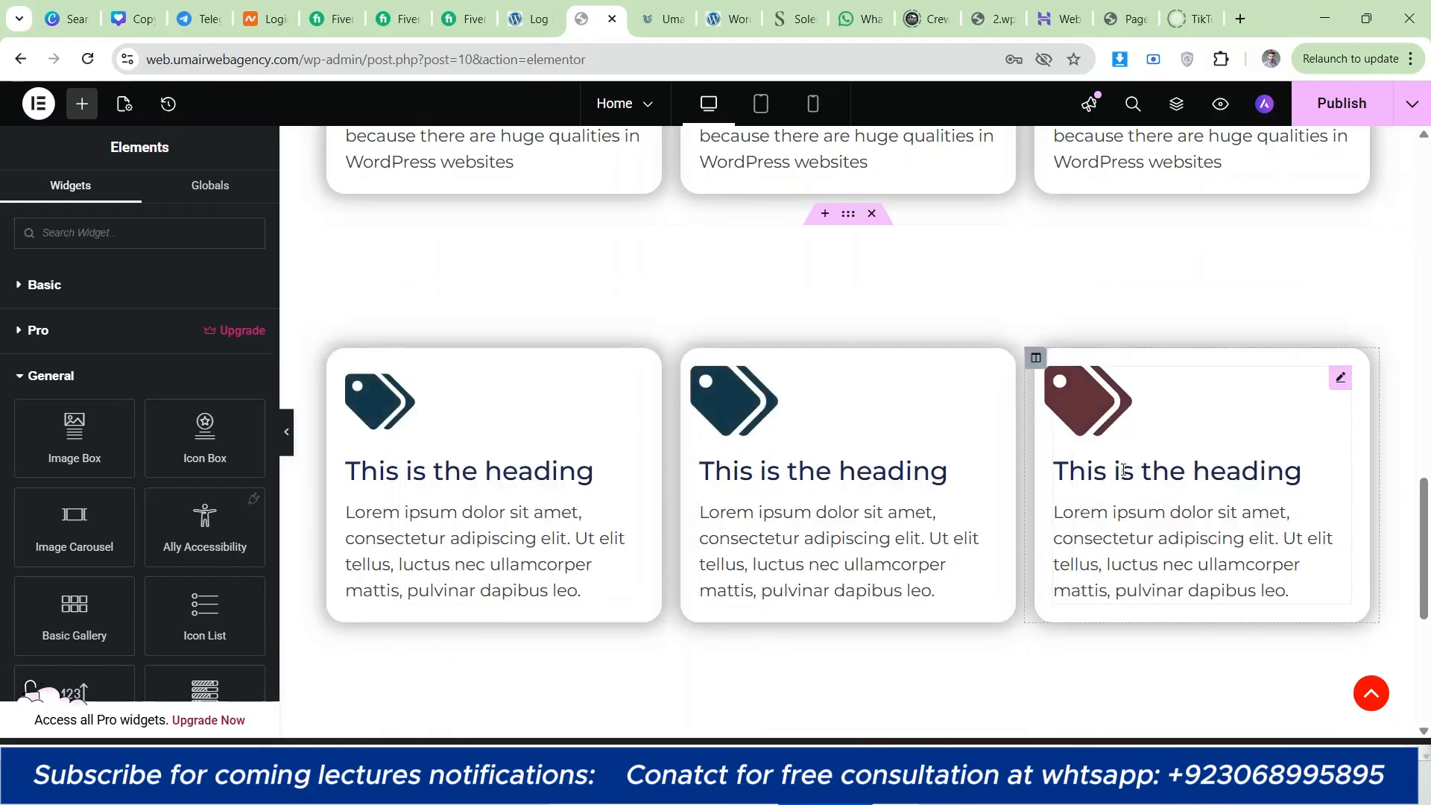
pyautogui.click(779, 419)
pyautogui.click(425, 444)
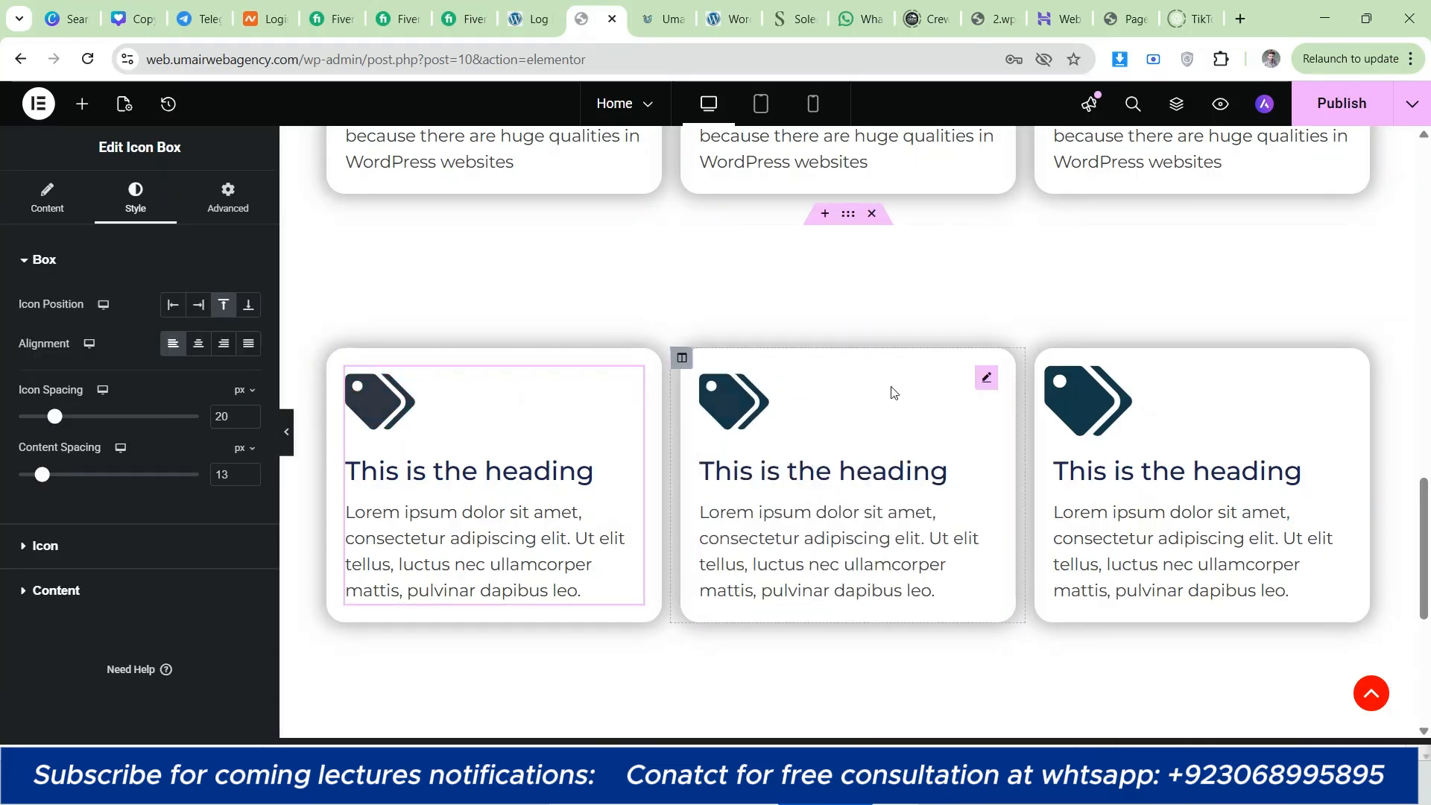
pyautogui.click(1252, 377)
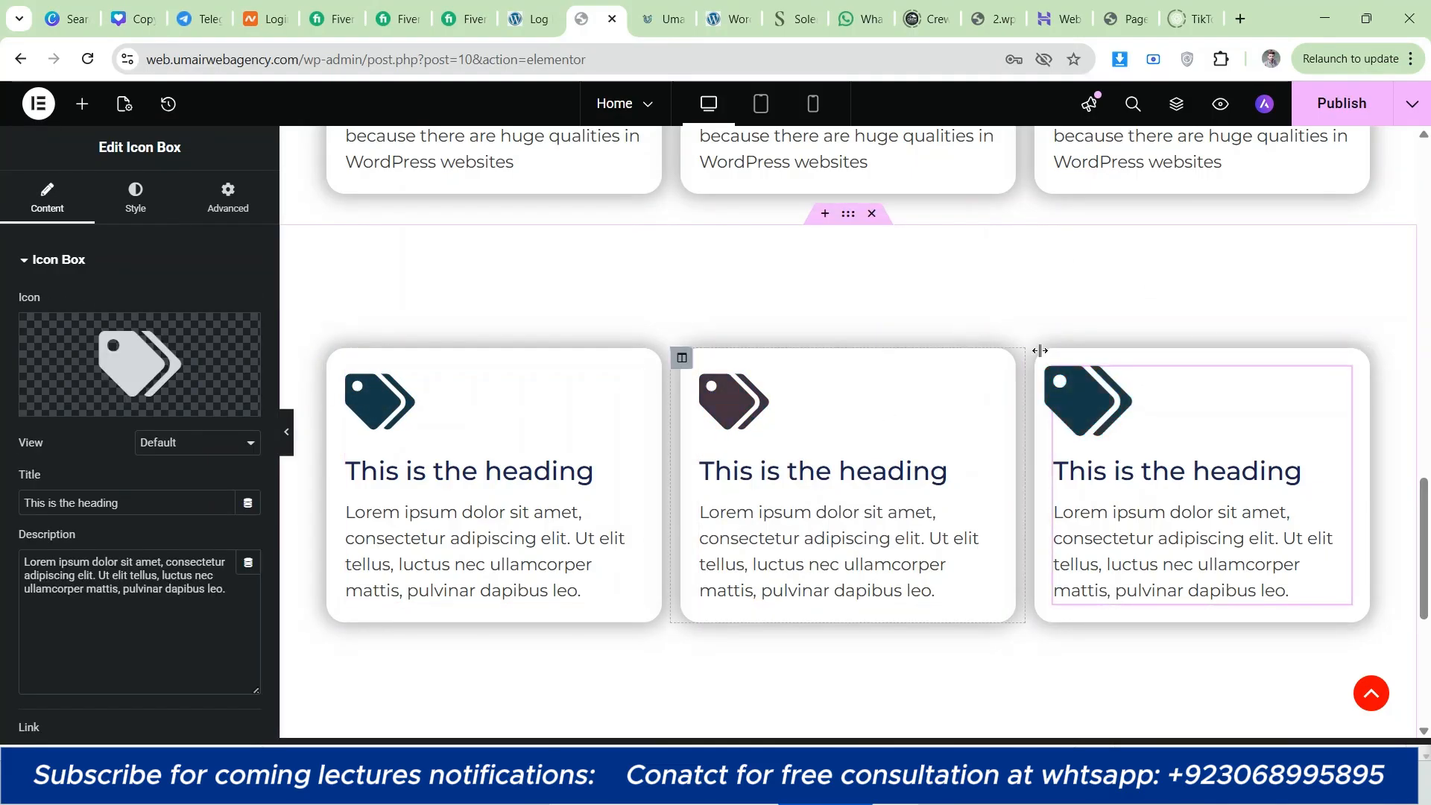
pyautogui.click(1342, 103)
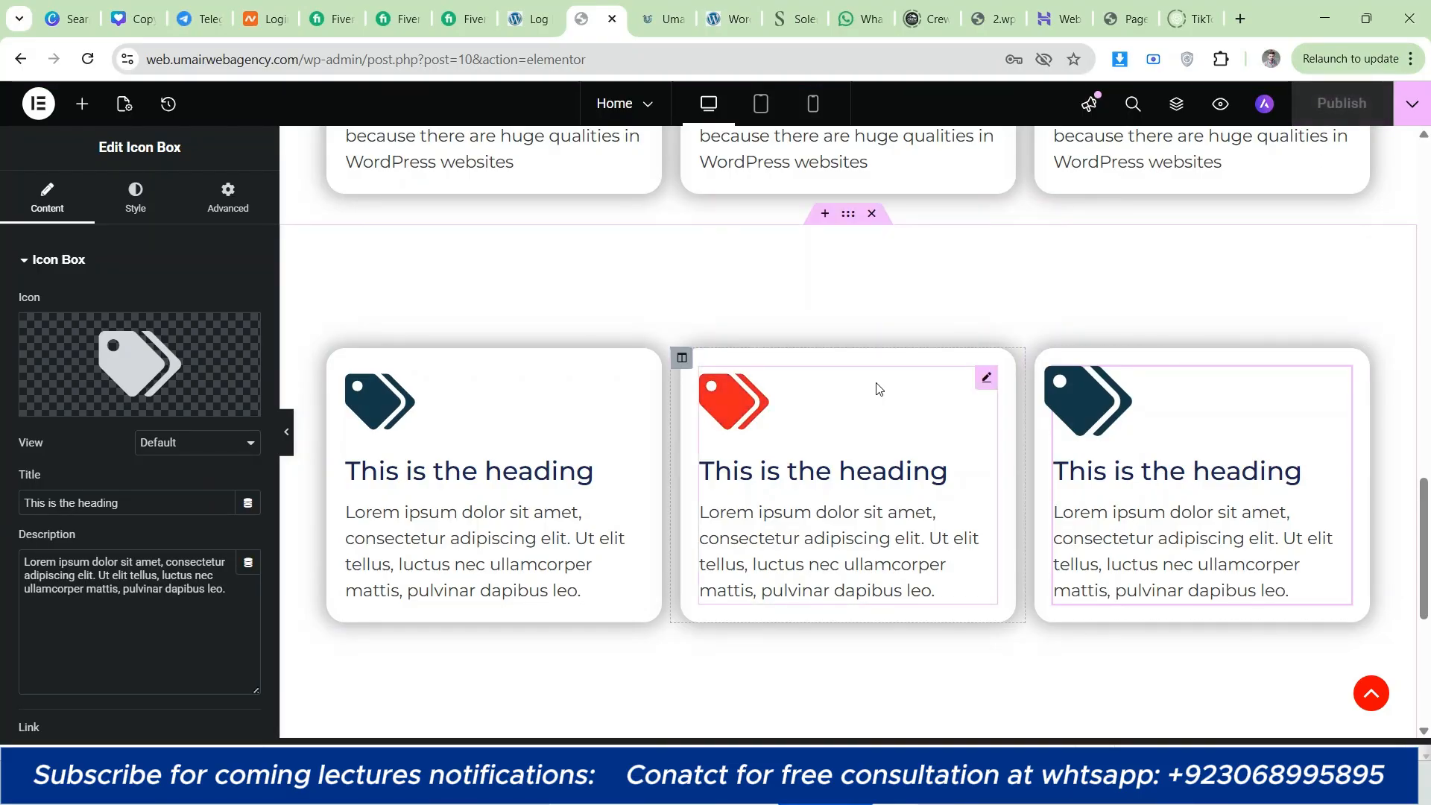
# Step: Set the icon card section's minimum height to 380 px and publish the page
pyautogui.click(853, 224)
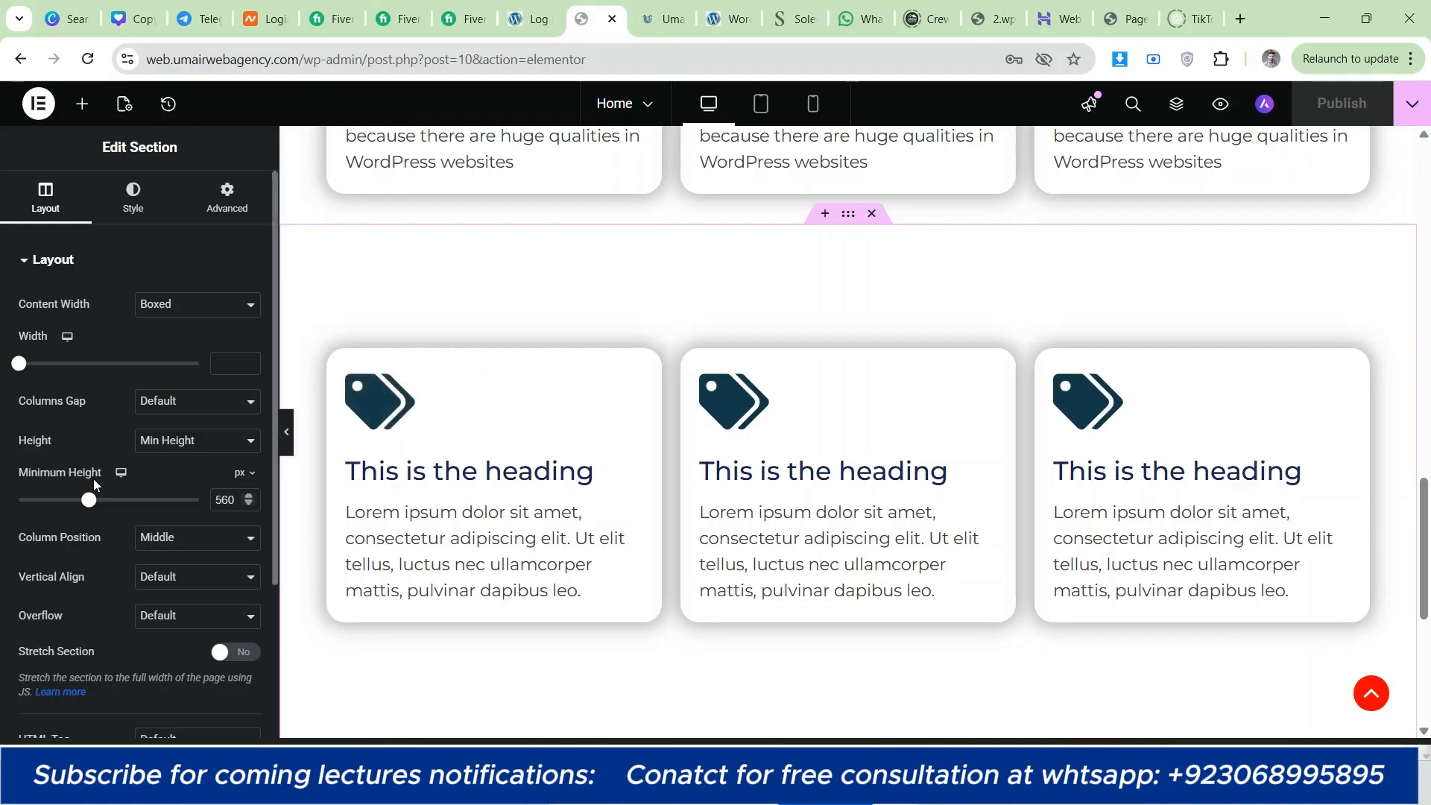
pyautogui.moveTo(88, 499); pyautogui.dragTo(66, 499)
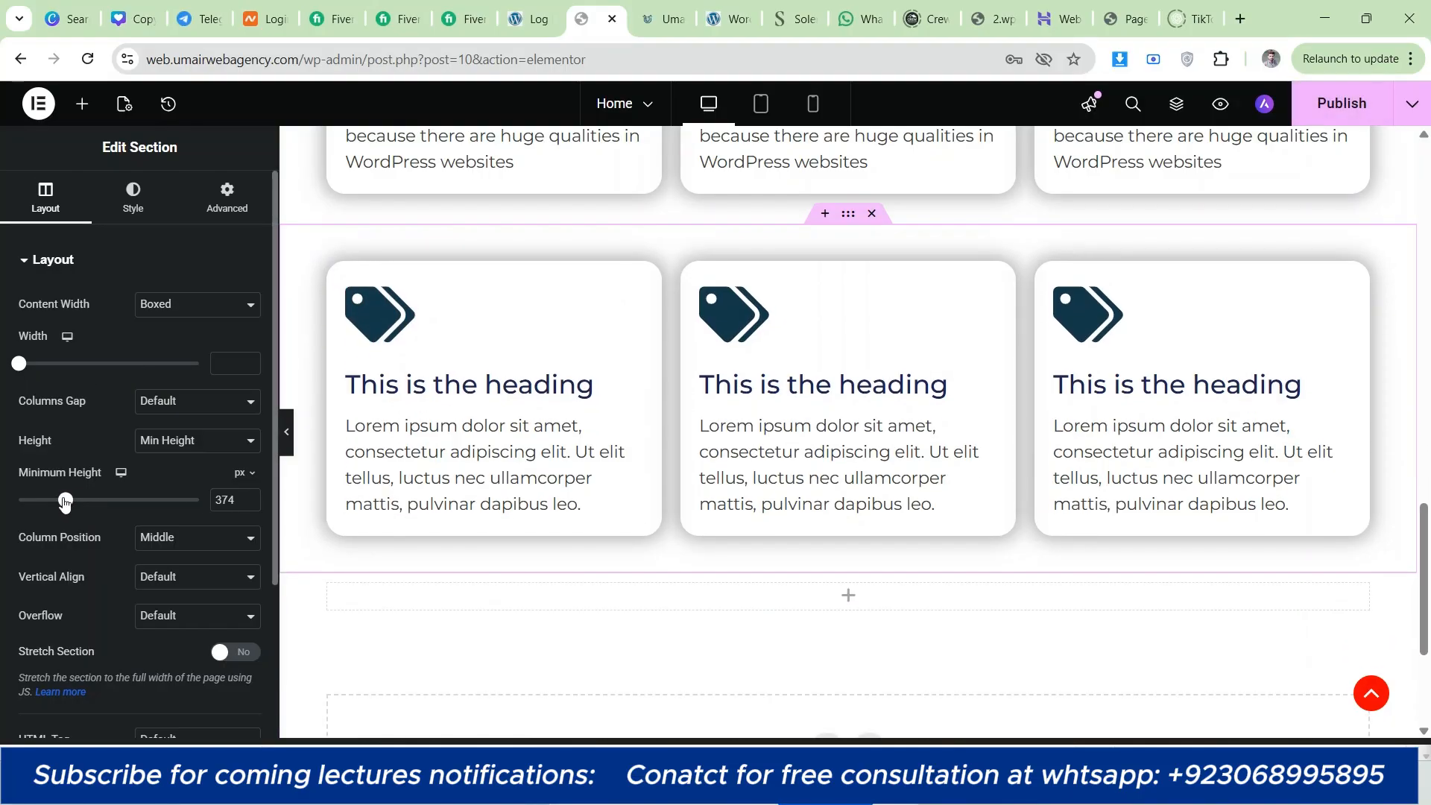
pyautogui.click(249, 504)
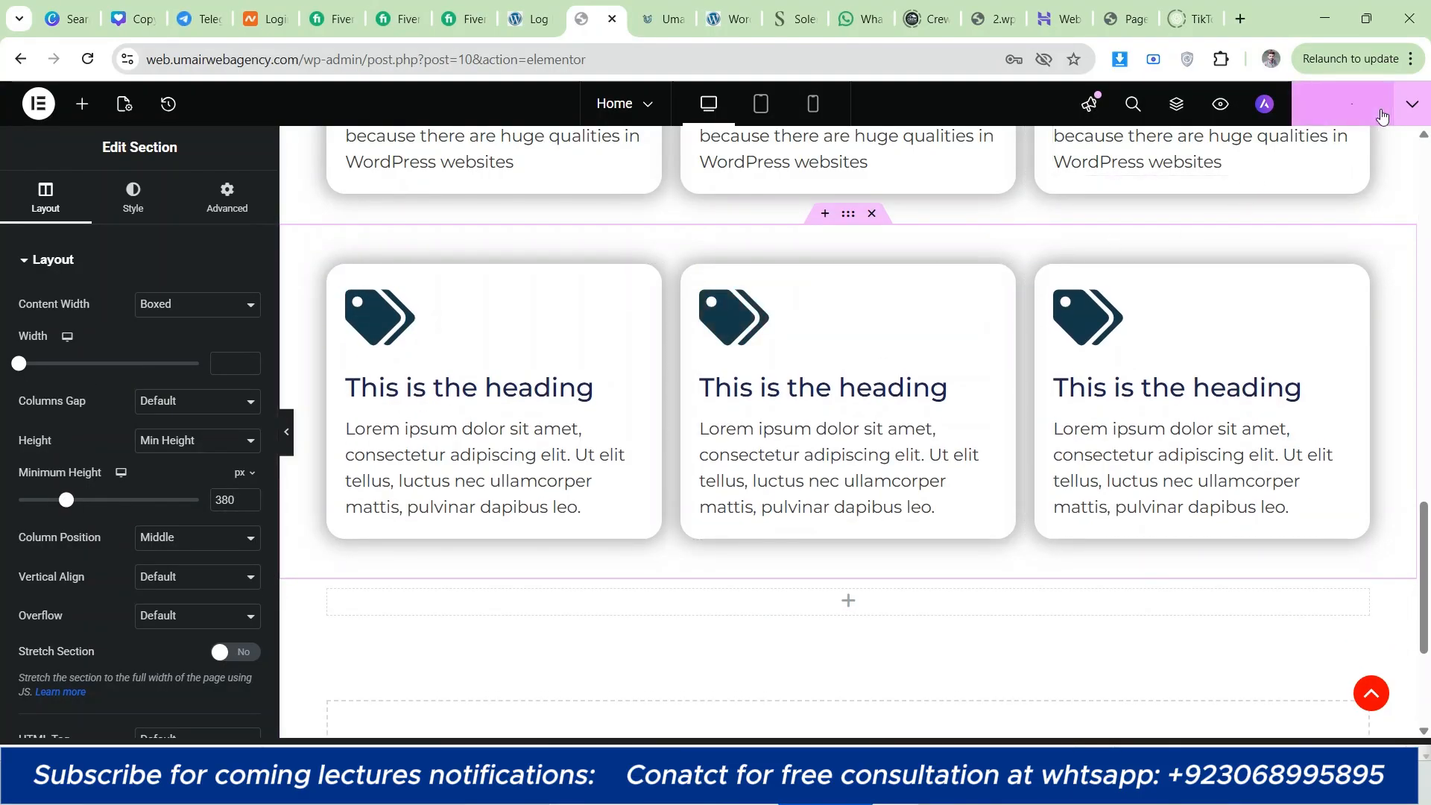
pyautogui.click(1342, 103)
# Step: Open the published Home page and examine the hero, the image card row and the icon card row
pyautogui.scroll(4, 1217, 332)
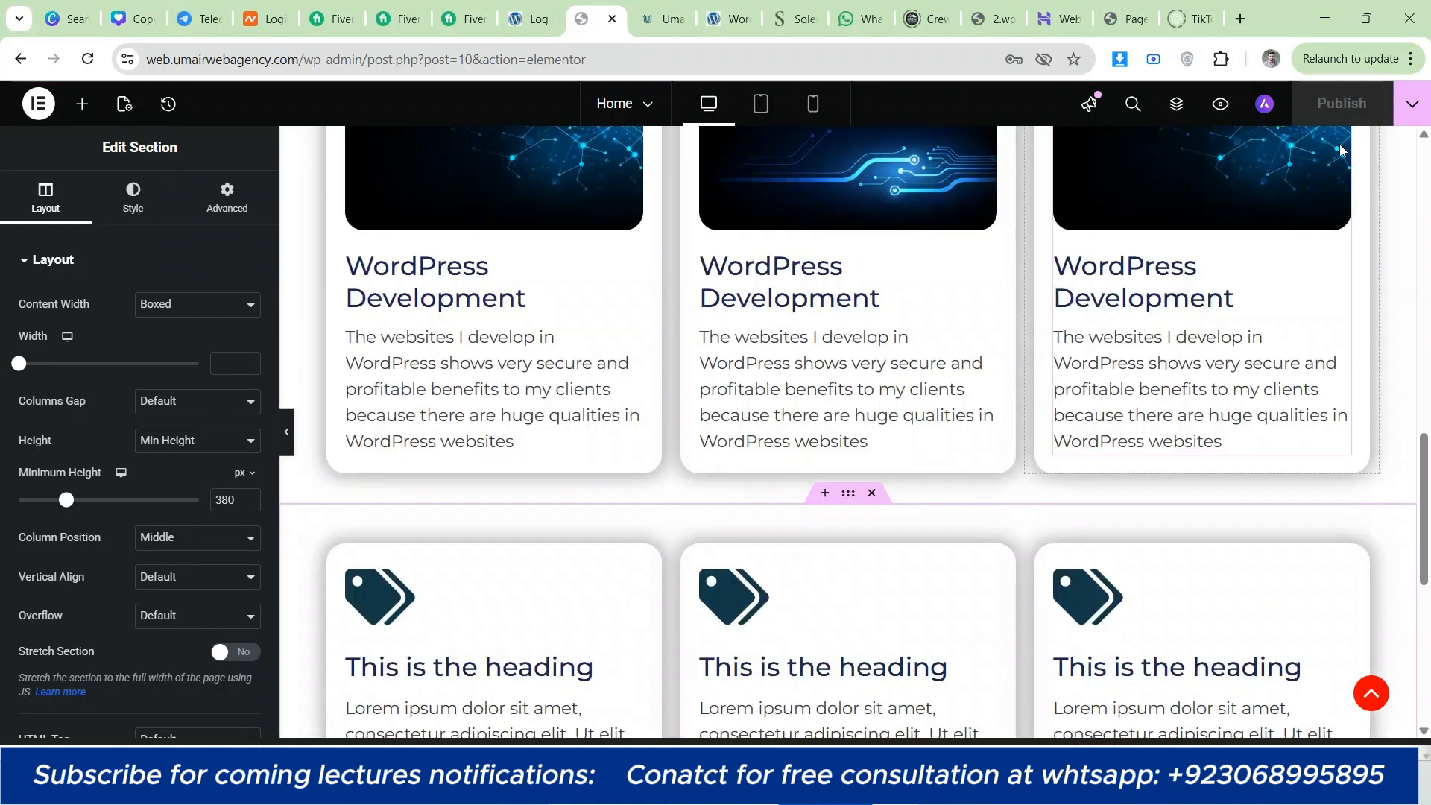
pyautogui.click(1413, 104)
pyautogui.click(1335, 243)
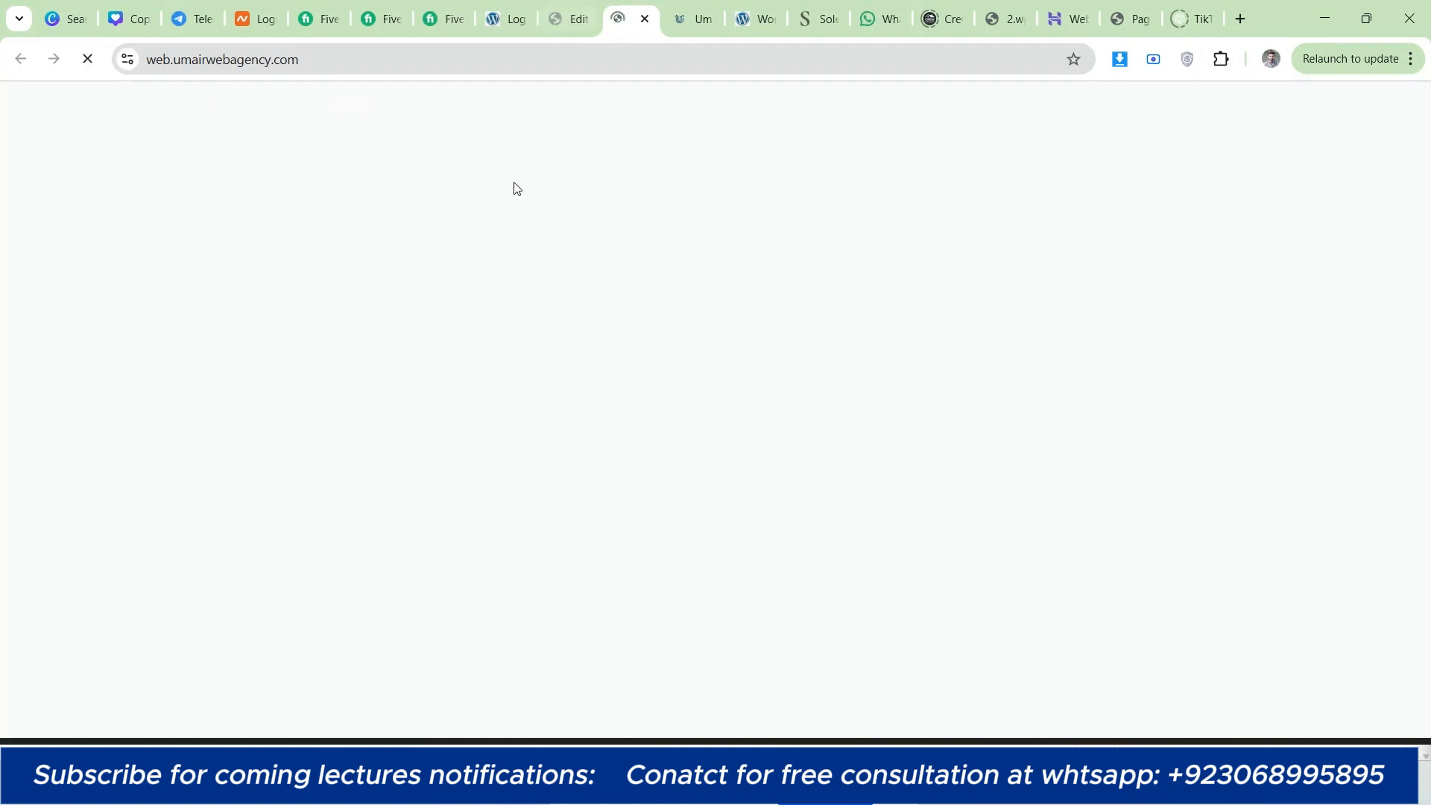
pyautogui.scroll(-5, 328, 318)
pyautogui.scroll(-10, 328, 317)
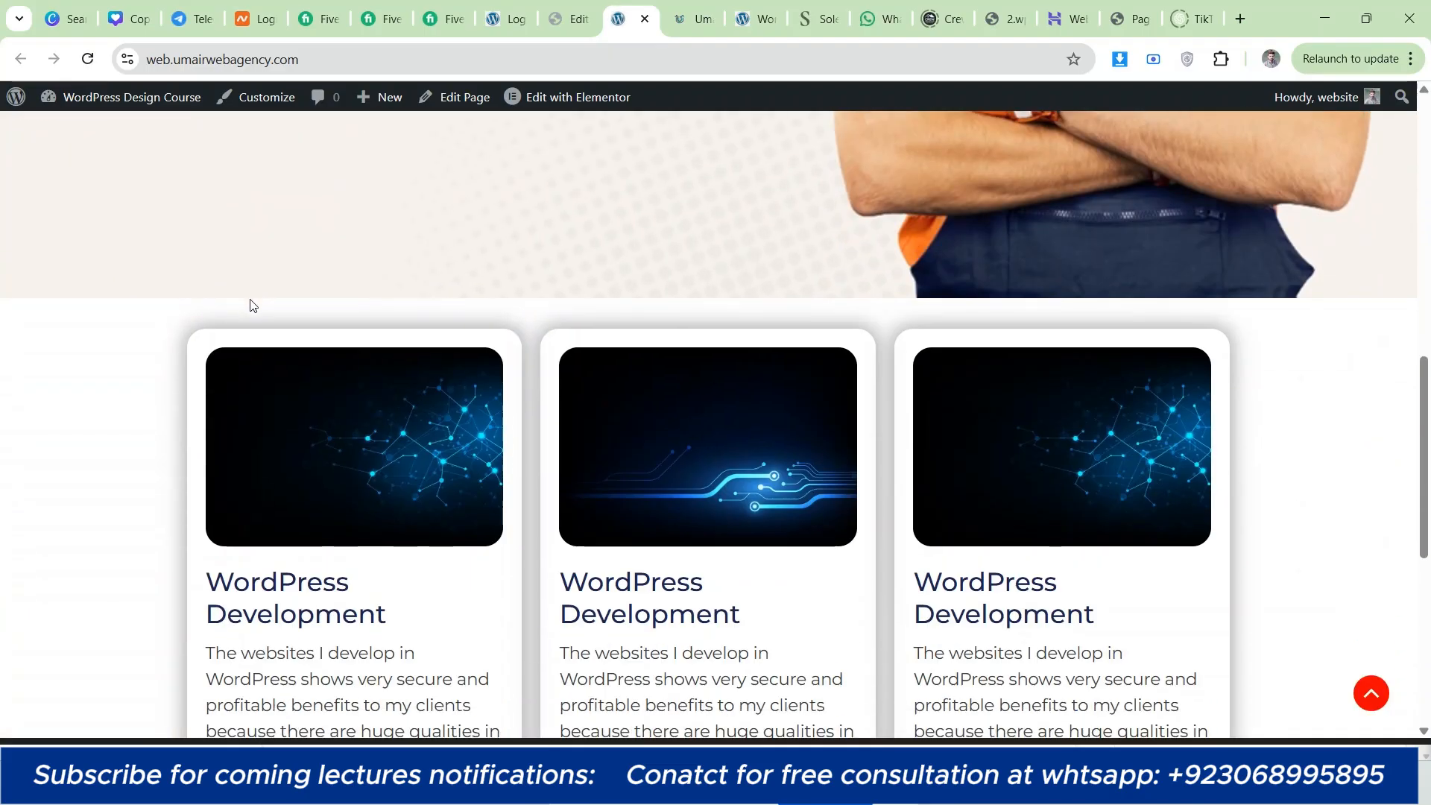
pyautogui.scroll(3, 271, 329)
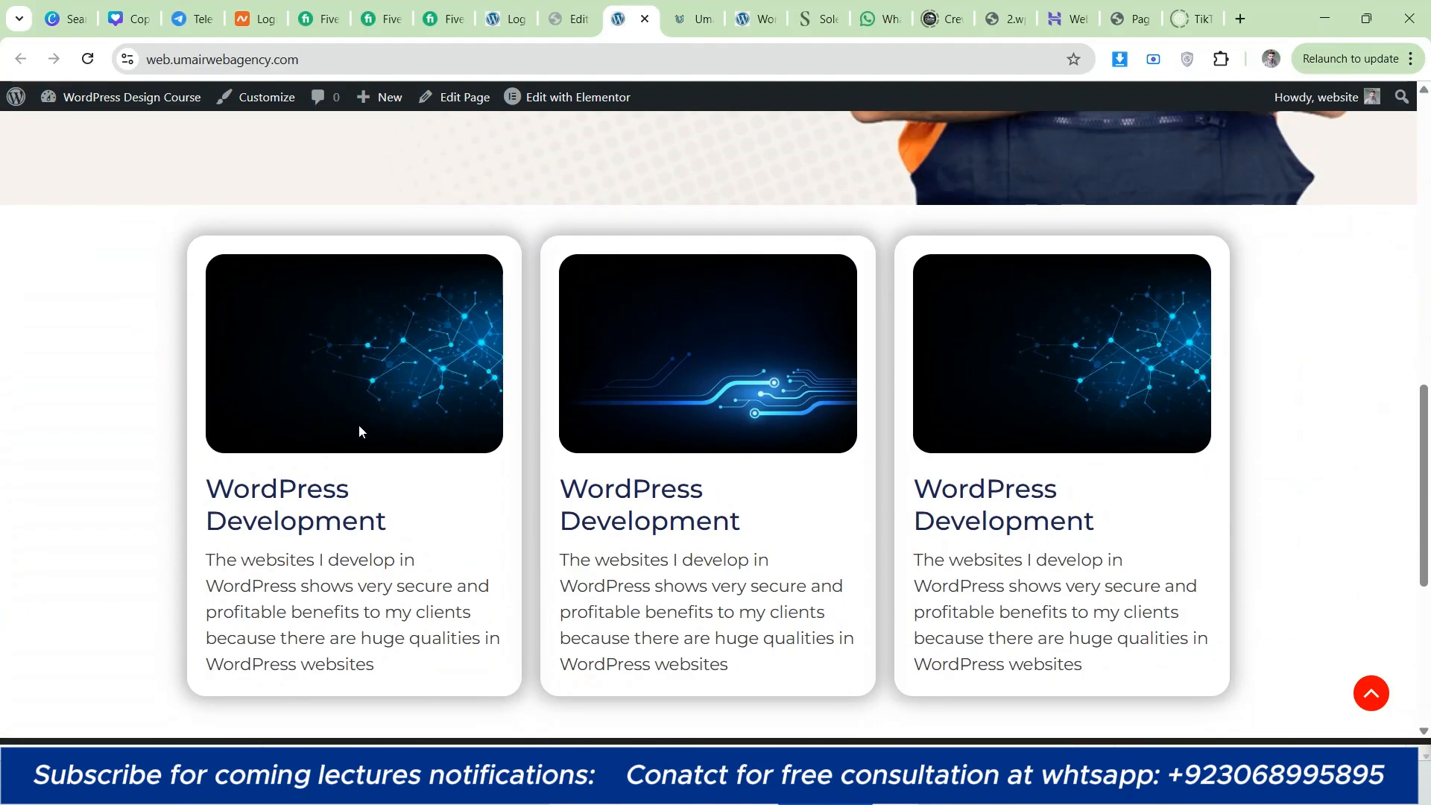
pyautogui.scroll(-7, 199, 409)
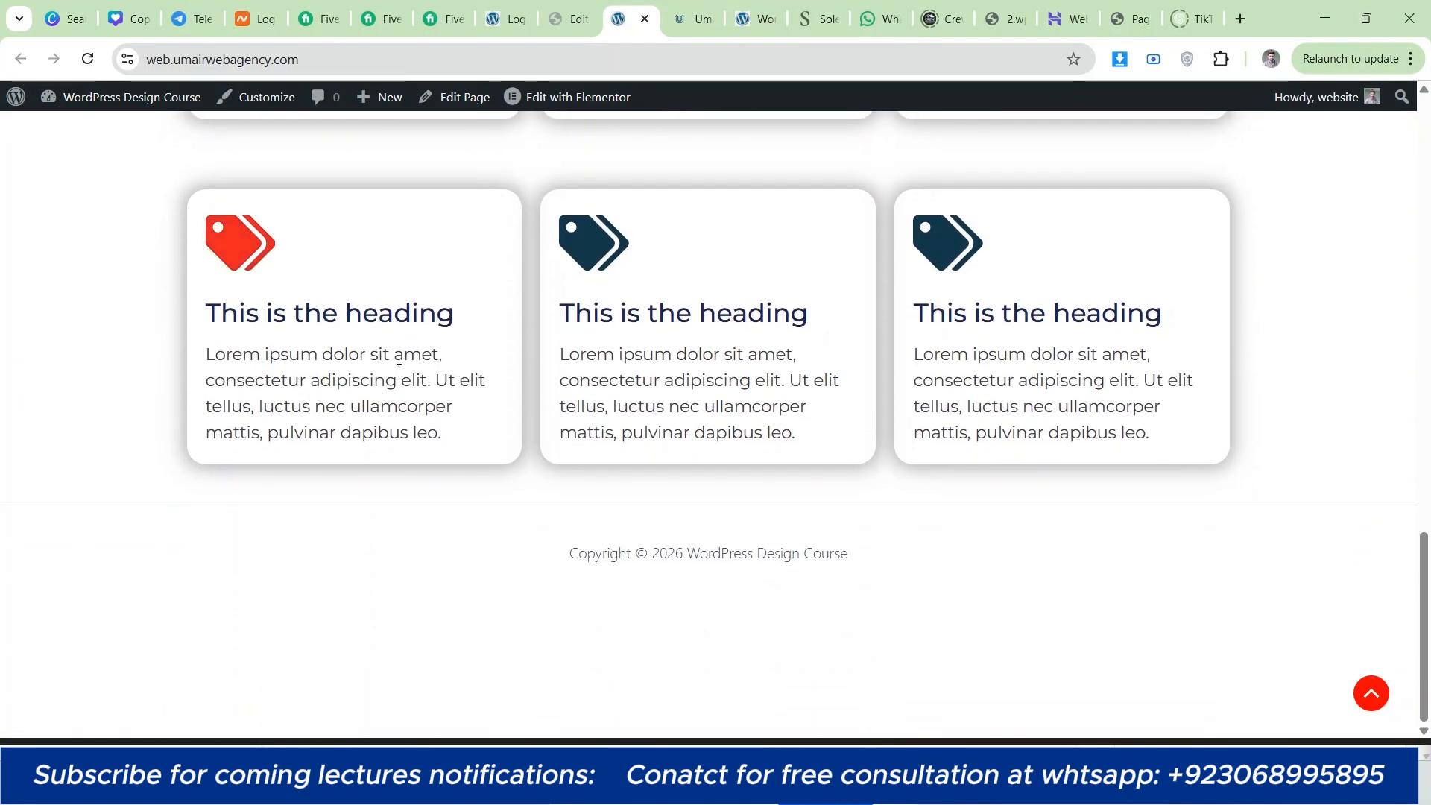
pyautogui.scroll(2, 418, 310)
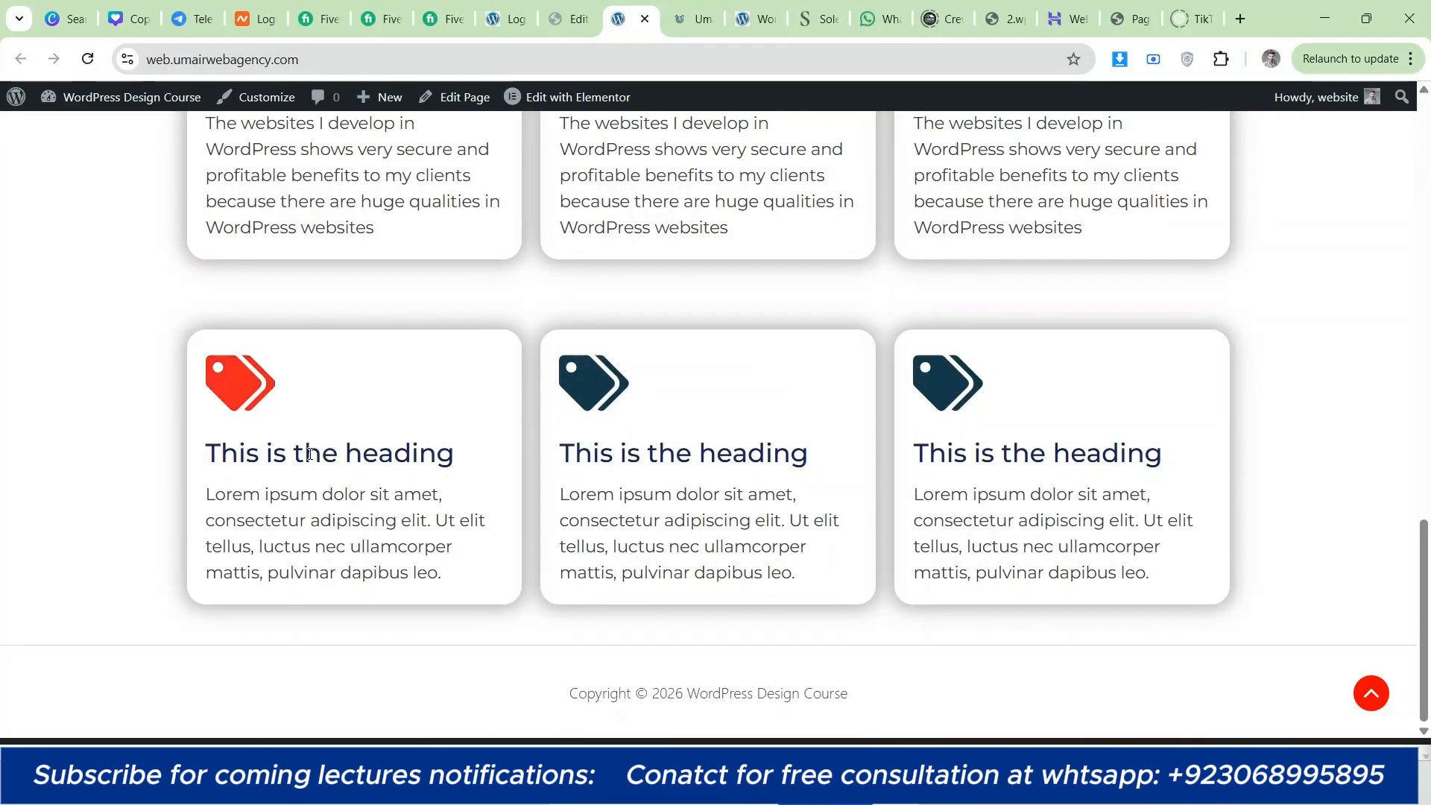
pyautogui.scroll(3, 287, 384)
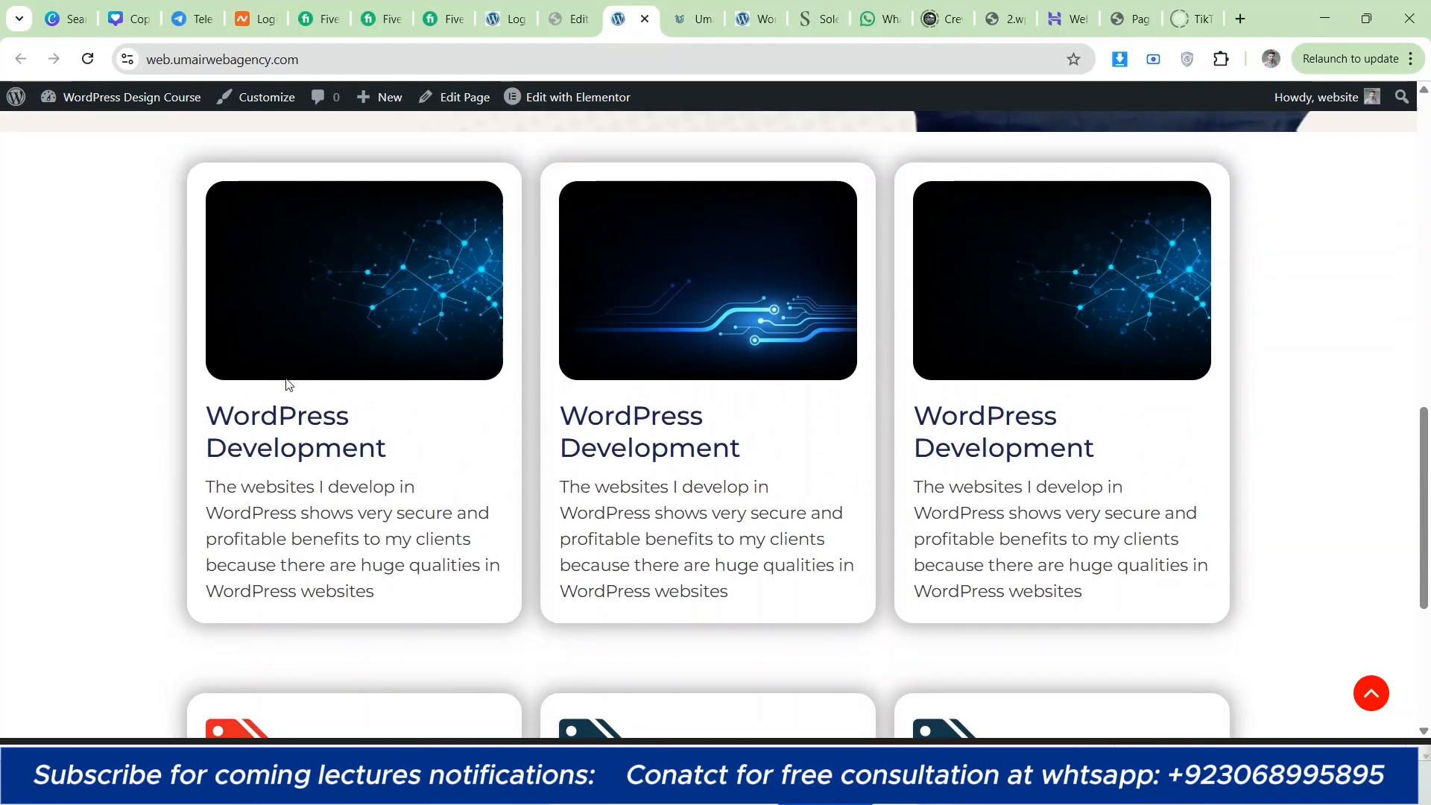
pyautogui.scroll(-3, 204, 390)
pyautogui.scroll(6, 203, 393)
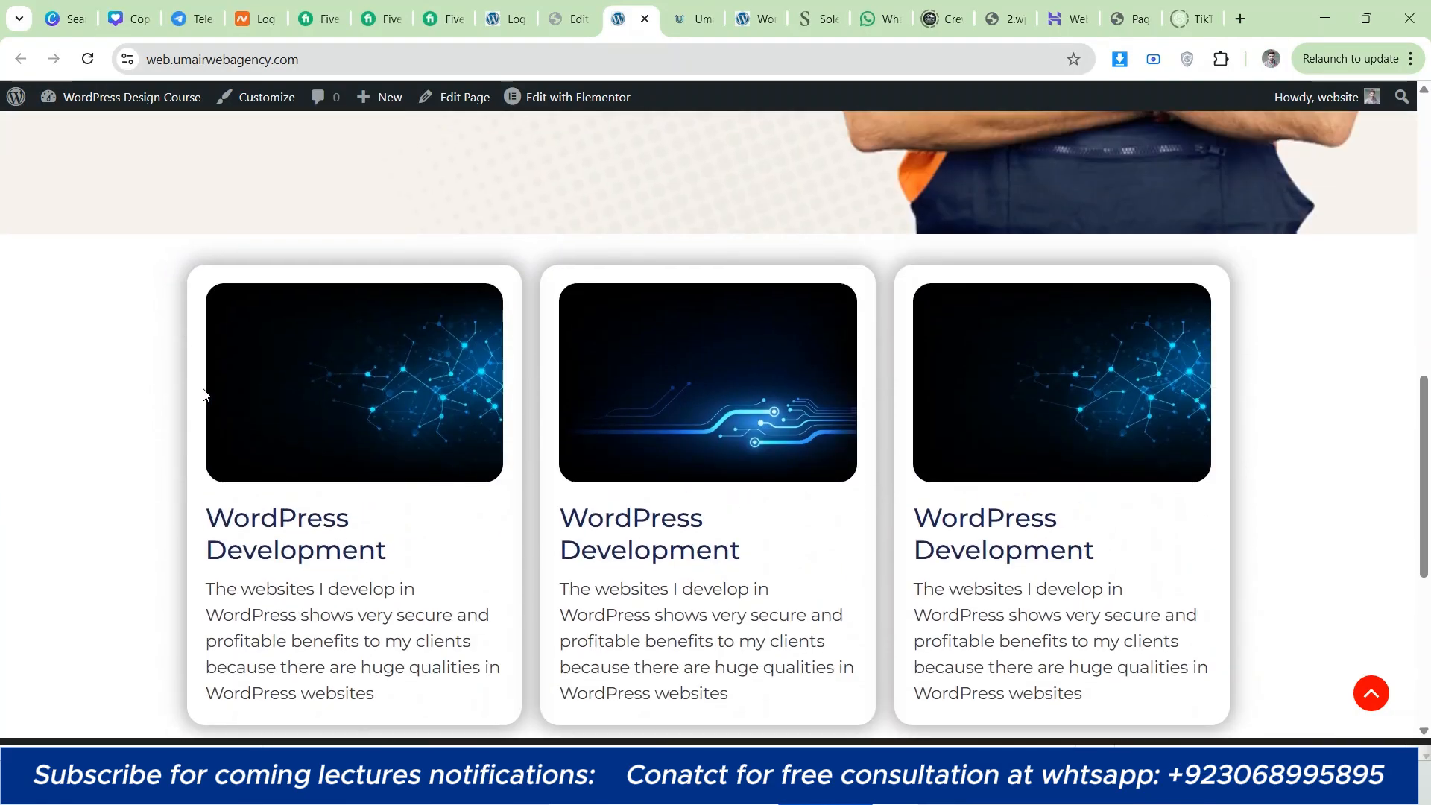
pyautogui.scroll(-3, 197, 391)
pyautogui.scroll(10, 193, 395)
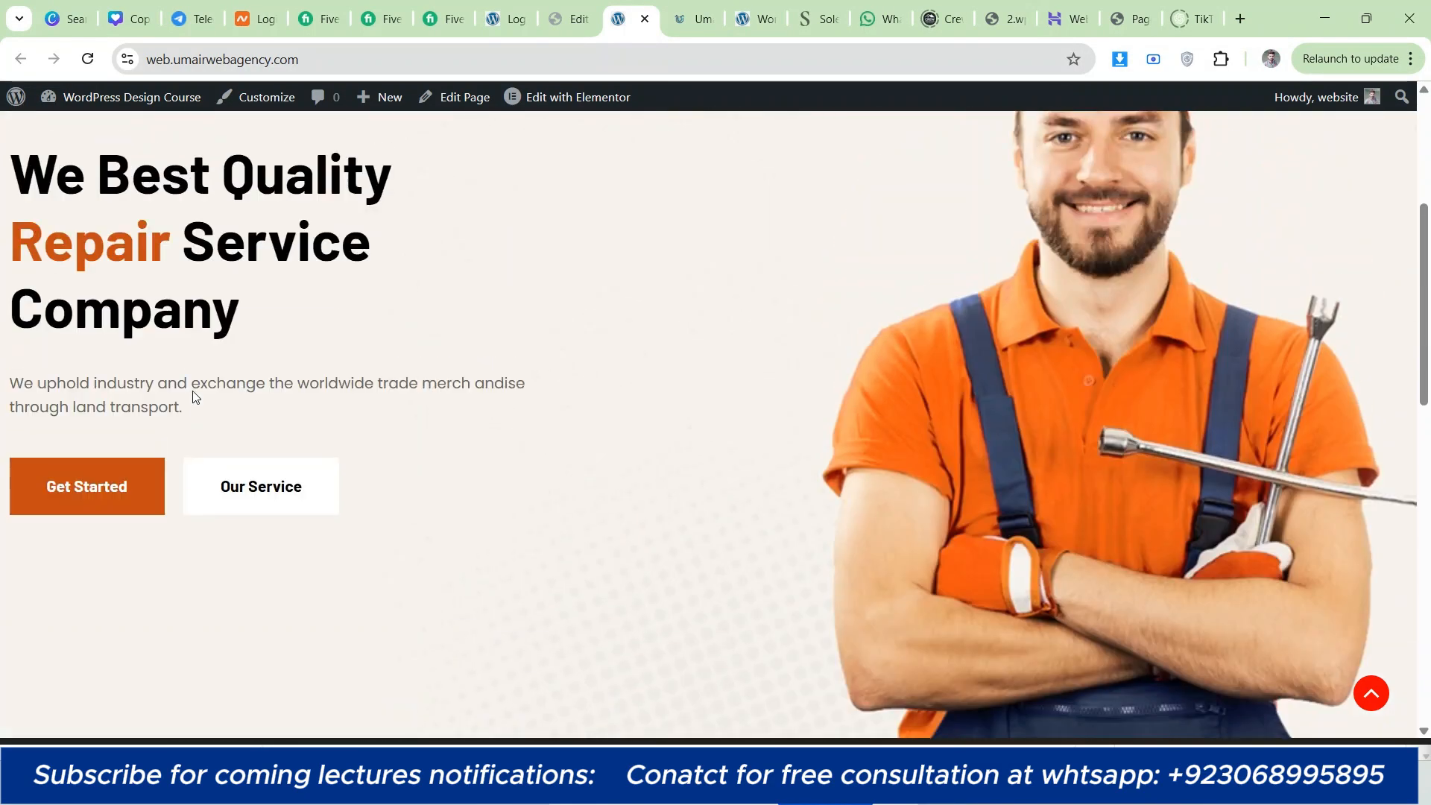
pyautogui.scroll(-5, 551, 391)
pyautogui.scroll(4, 484, 384)
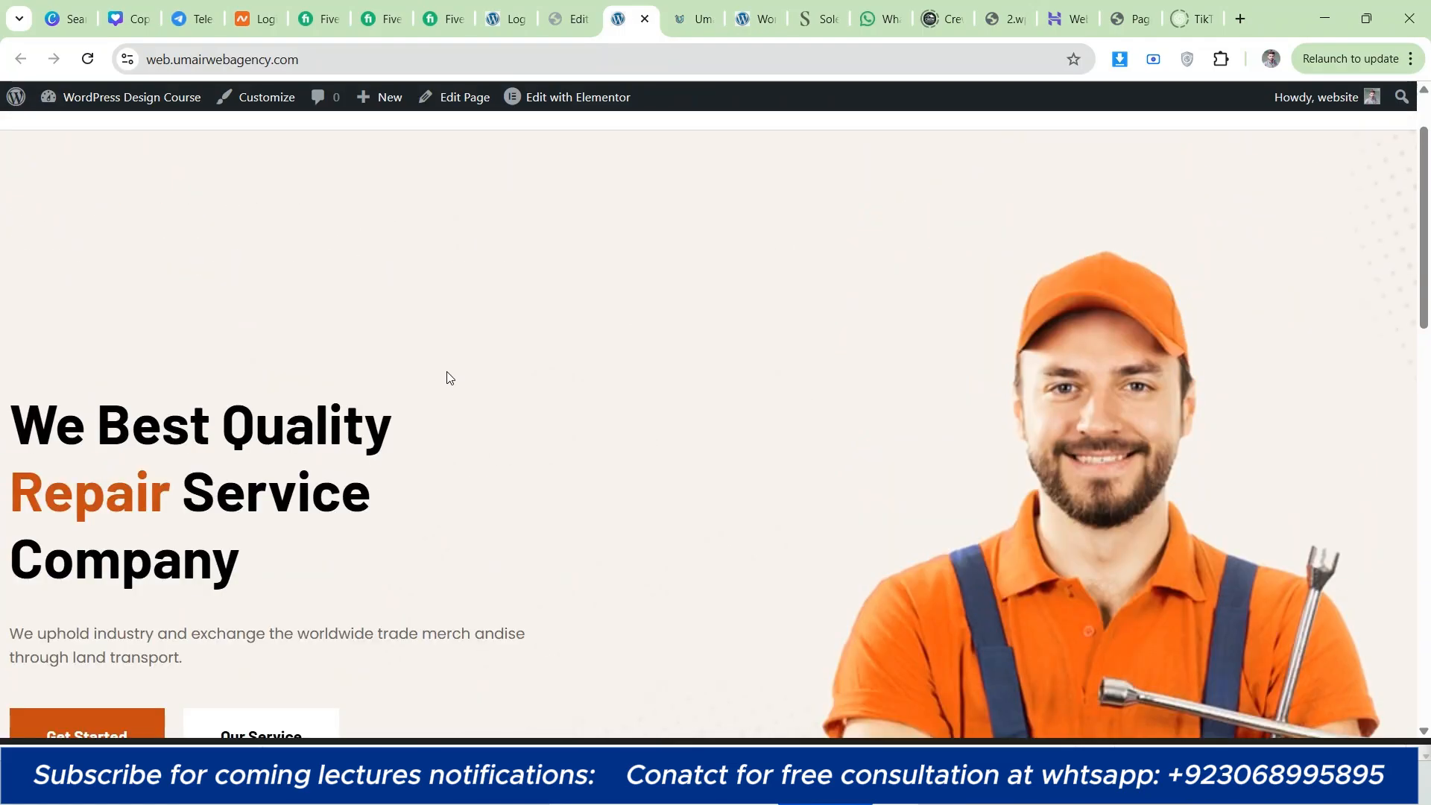
# Step: Return to the Elementor editor and look through the available Basic and General widgets
pyautogui.click(572, 16)
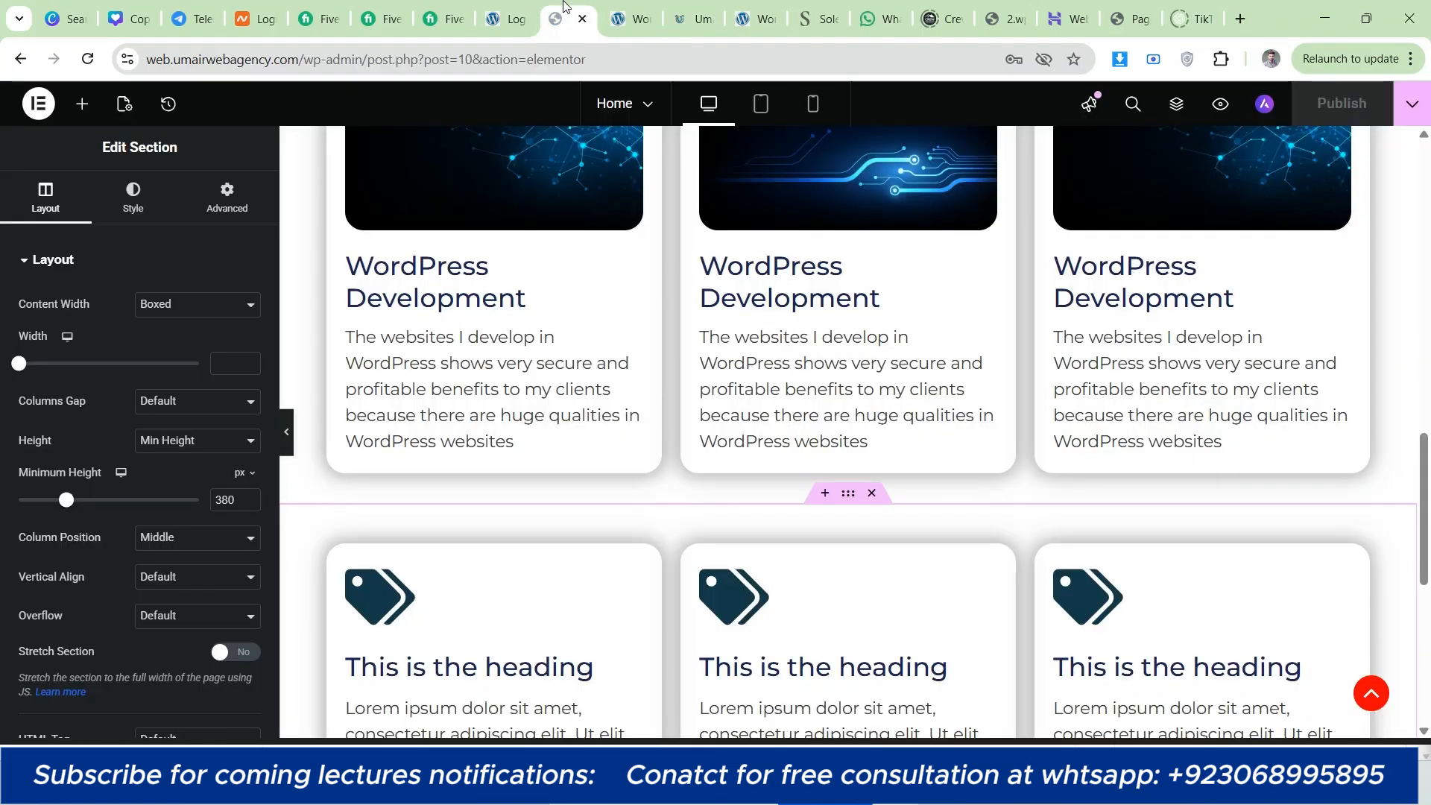
pyautogui.click(84, 105)
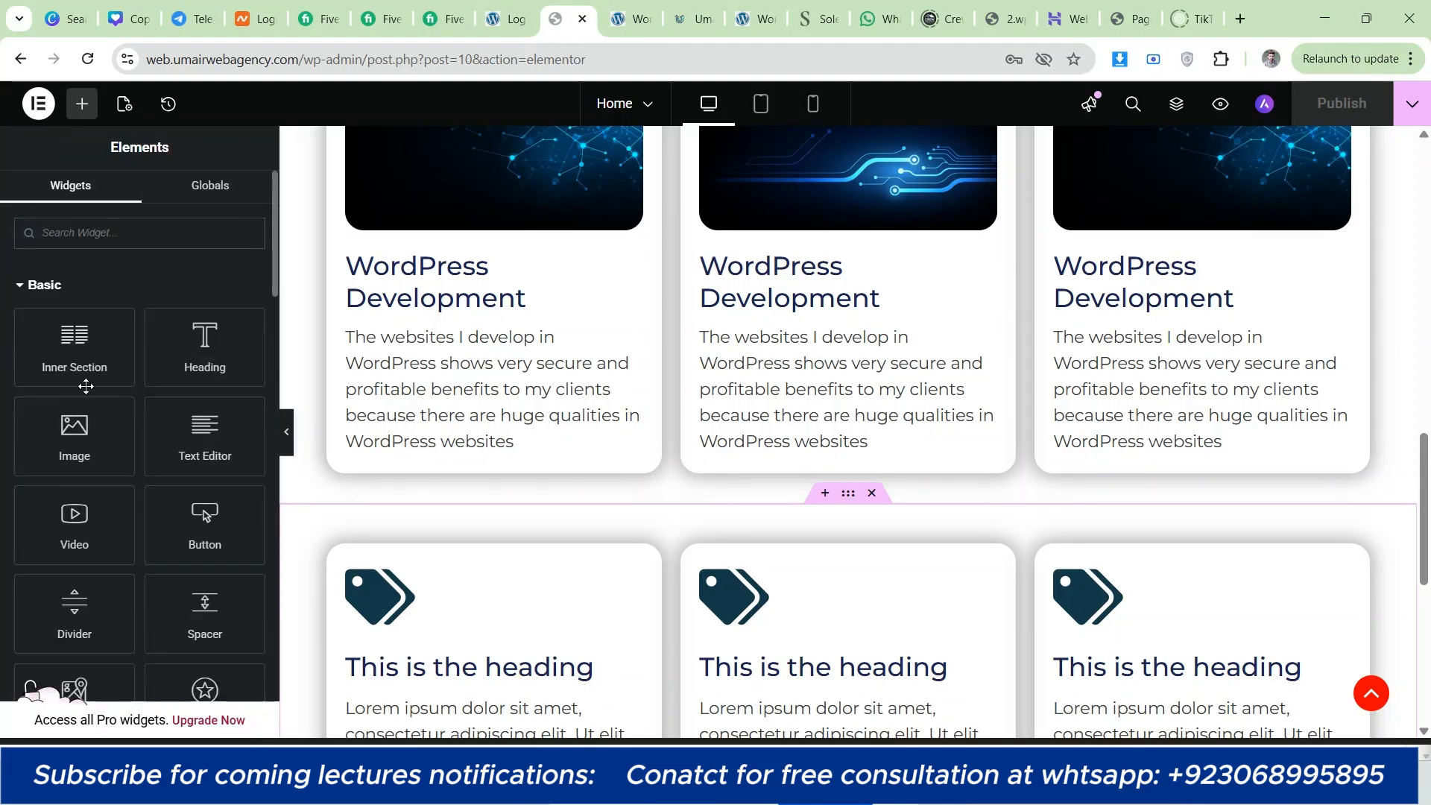
pyautogui.scroll(-2, 149, 384)
pyautogui.scroll(-2, 2, 471)
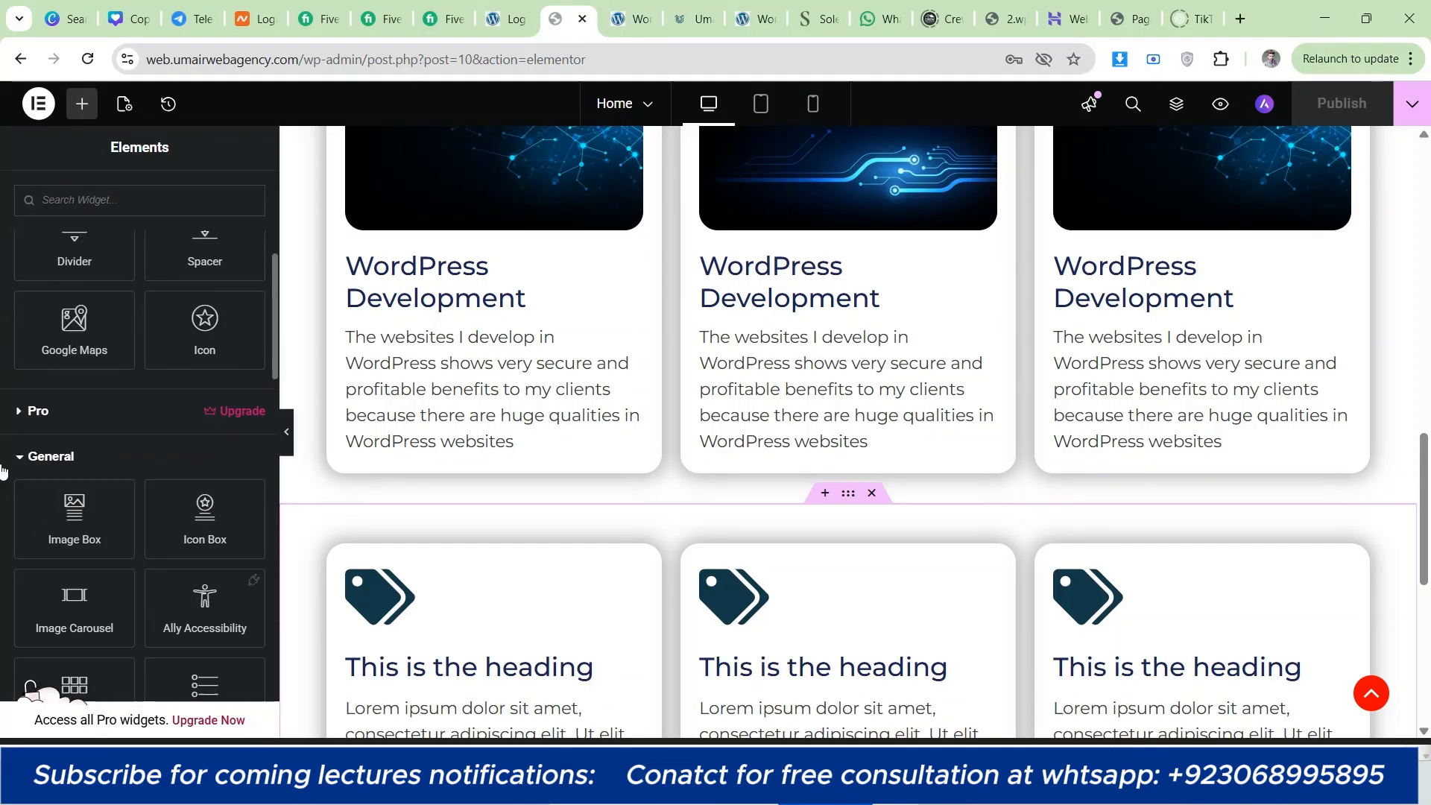
pyautogui.scroll(-1, 75, 507)
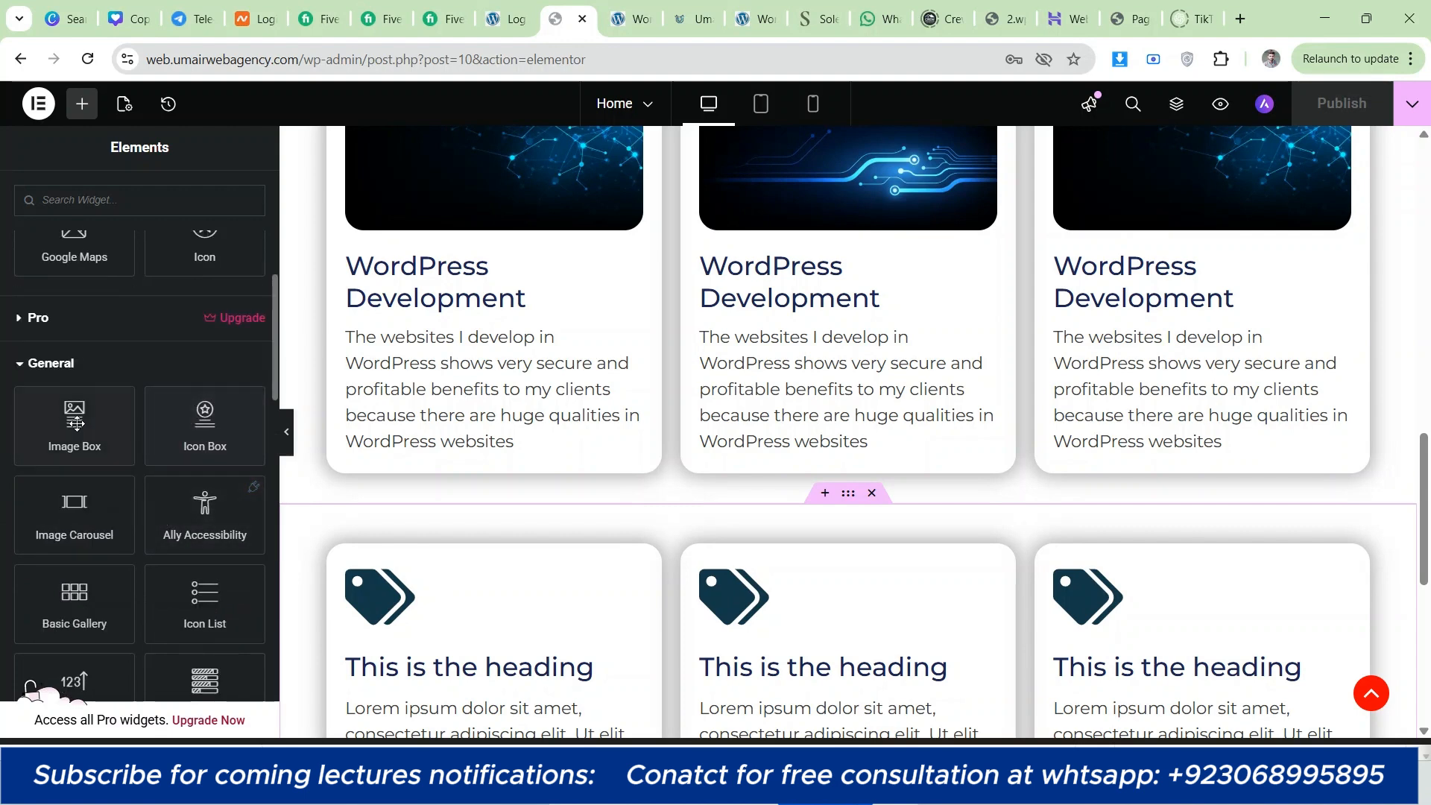
pyautogui.scroll(-2, 54, 458)
pyautogui.scroll(-2, 132, 537)
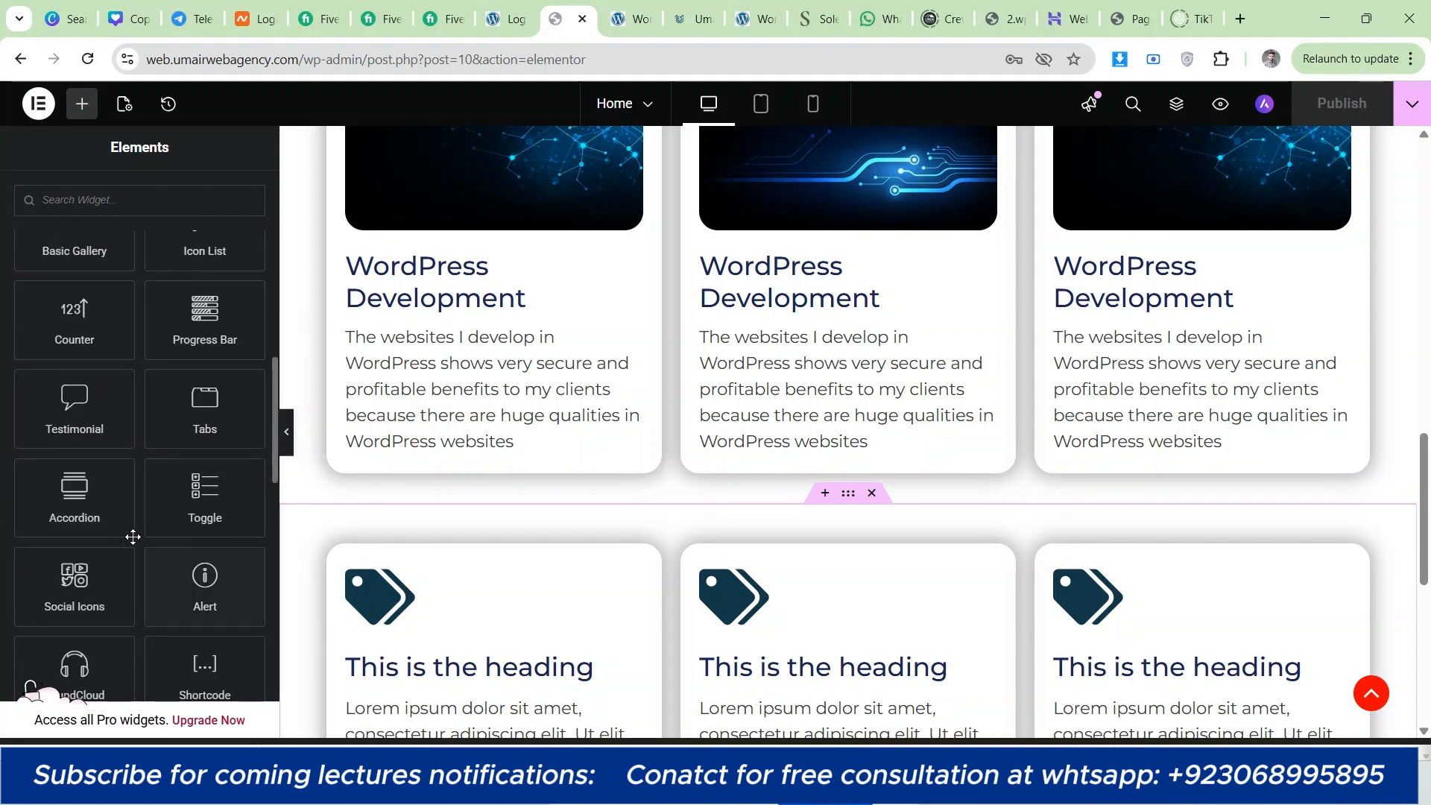
pyautogui.scroll(2, 127, 530)
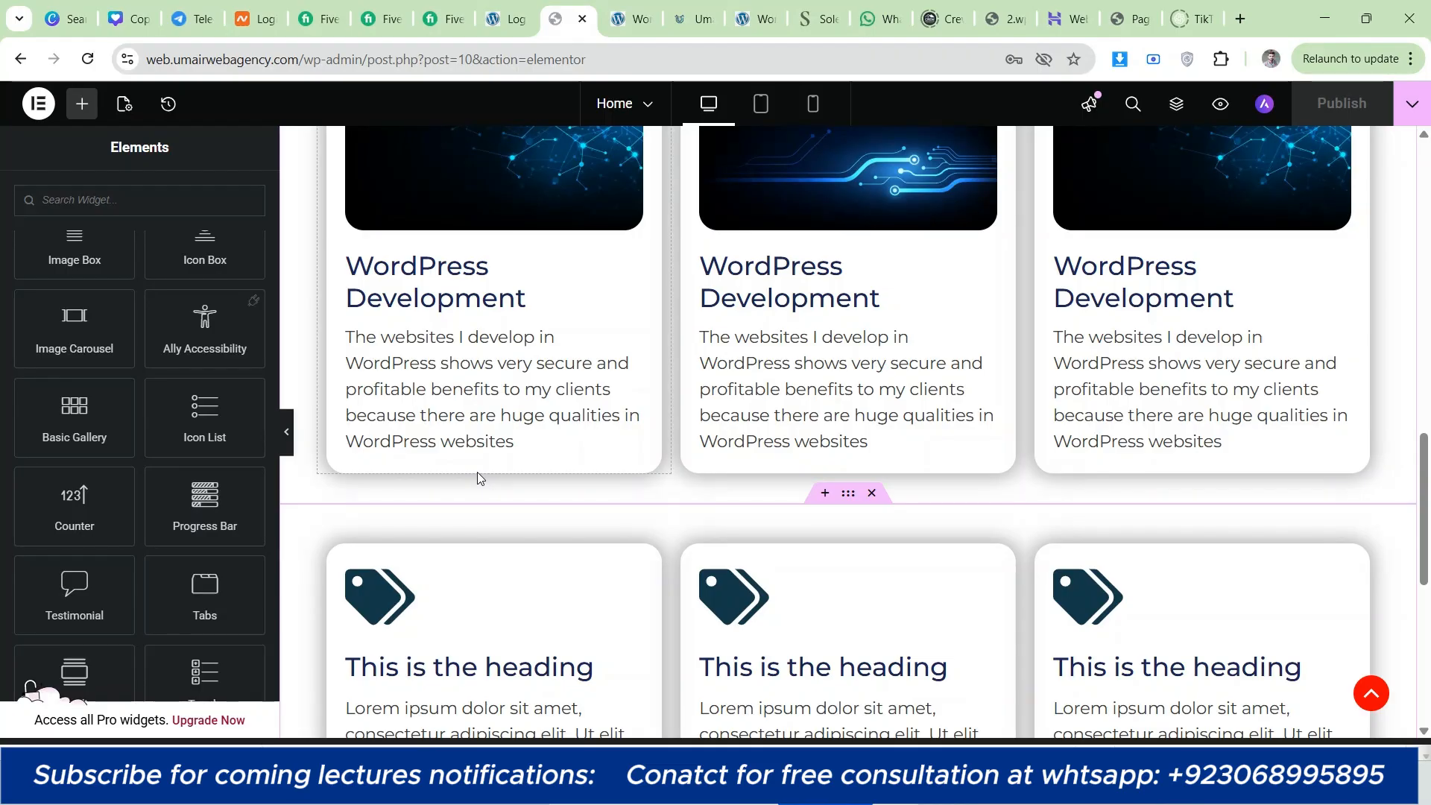
# Step: Review the hero and both card rows in the editor, along with the General widgets
pyautogui.scroll(15, 477, 472)
pyautogui.scroll(-2, 669, 425)
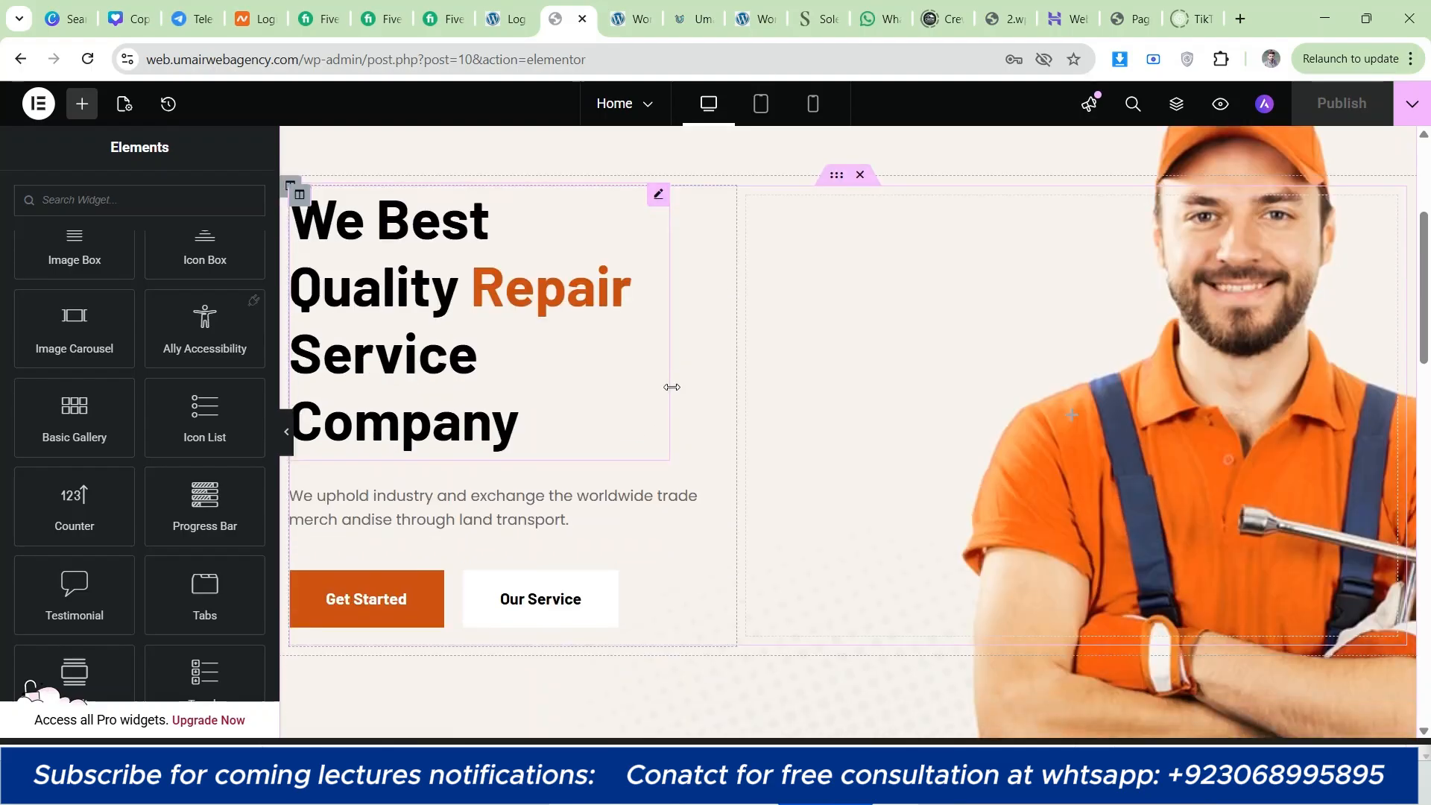
pyautogui.scroll(-5, 678, 409)
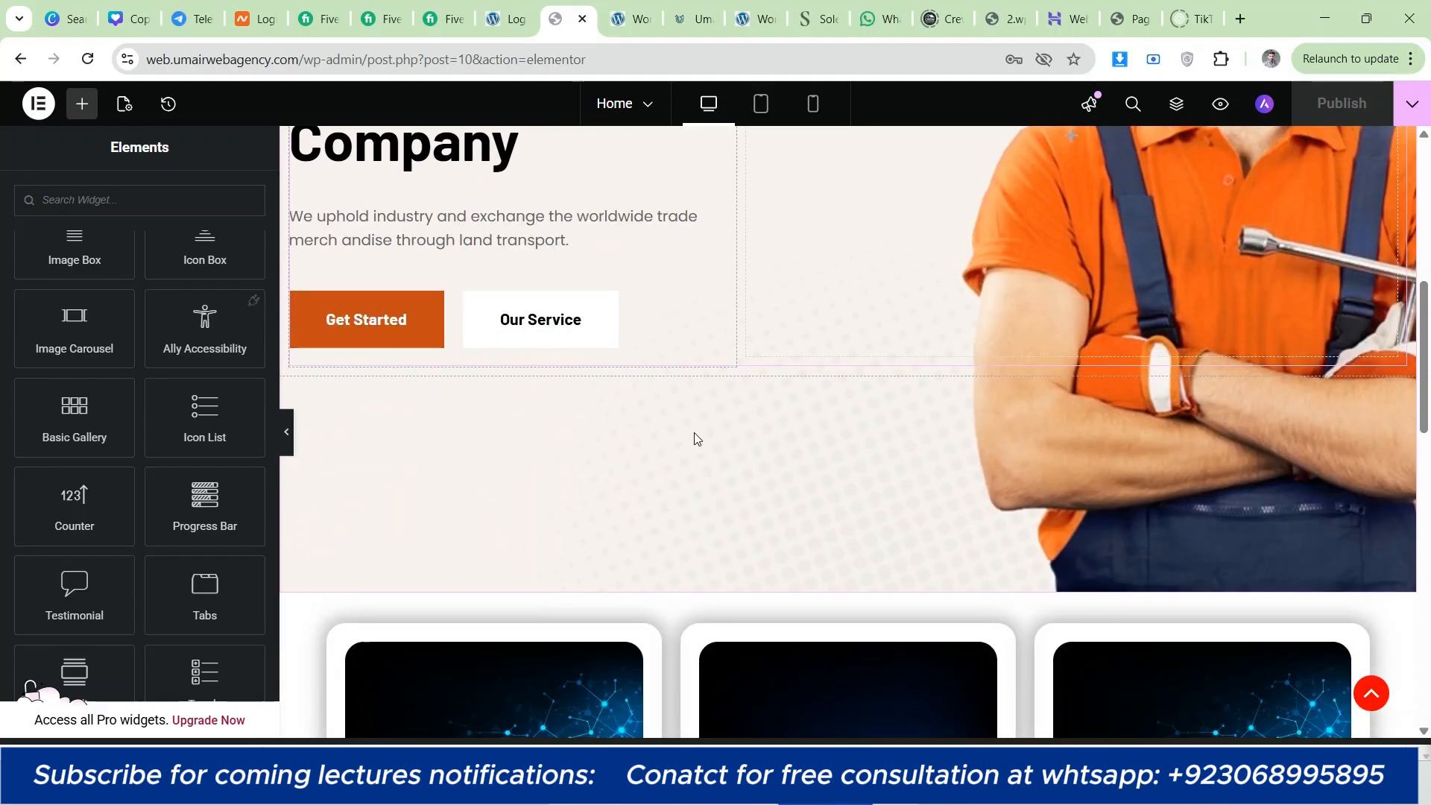
pyautogui.scroll(-5, 697, 437)
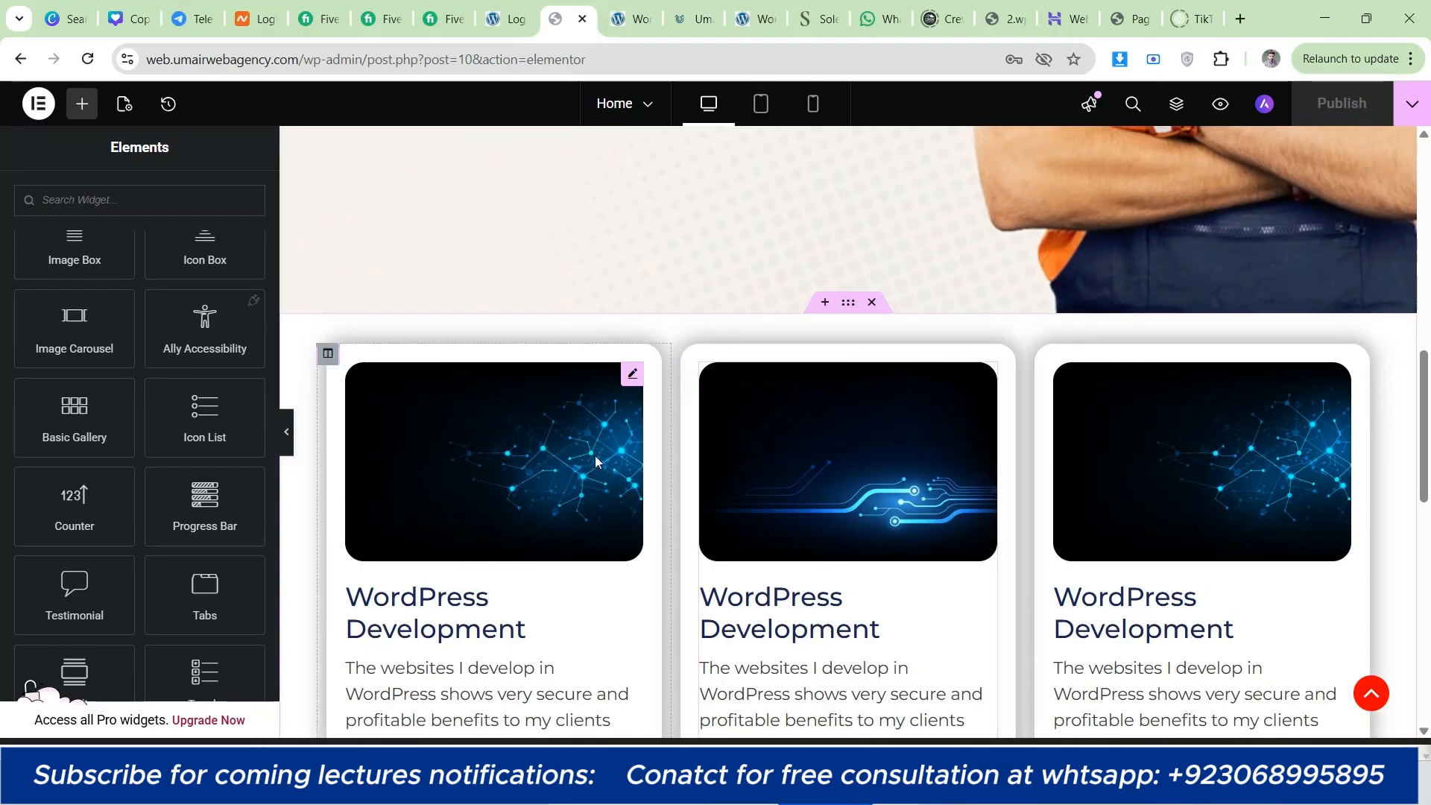
pyautogui.scroll(-1, 673, 429)
pyautogui.scroll(-4, 672, 429)
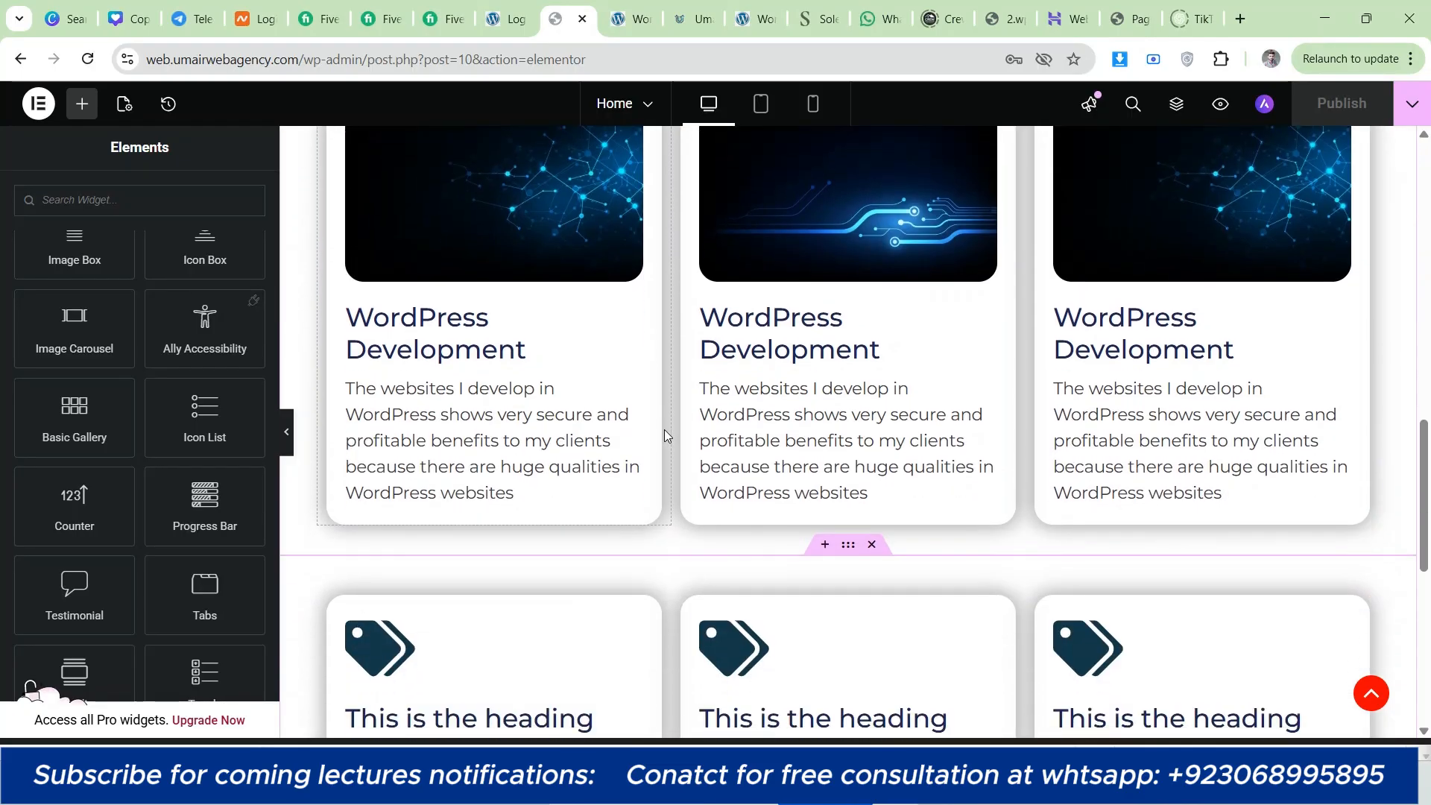
pyautogui.scroll(3, 664, 433)
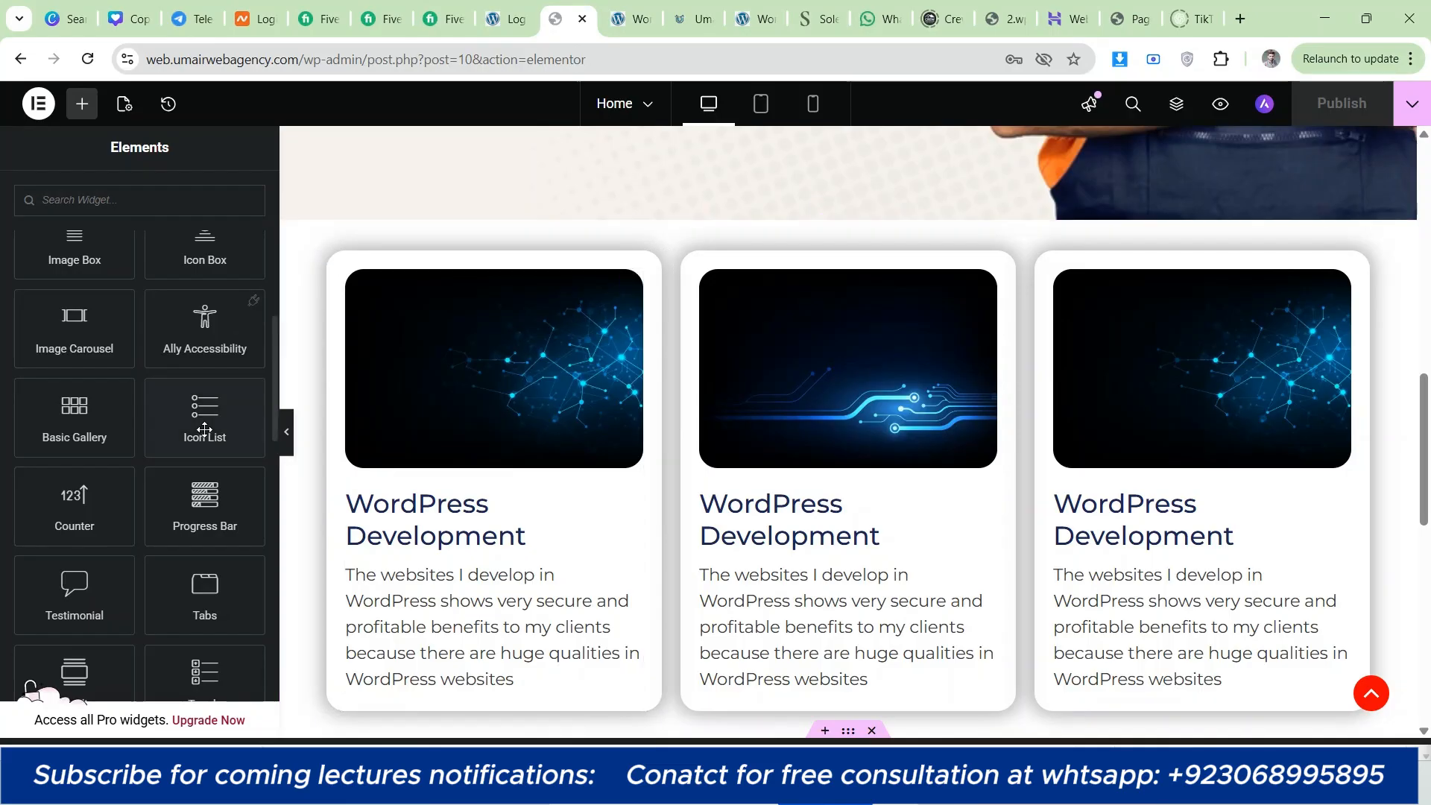
pyautogui.scroll(2, 22, 421)
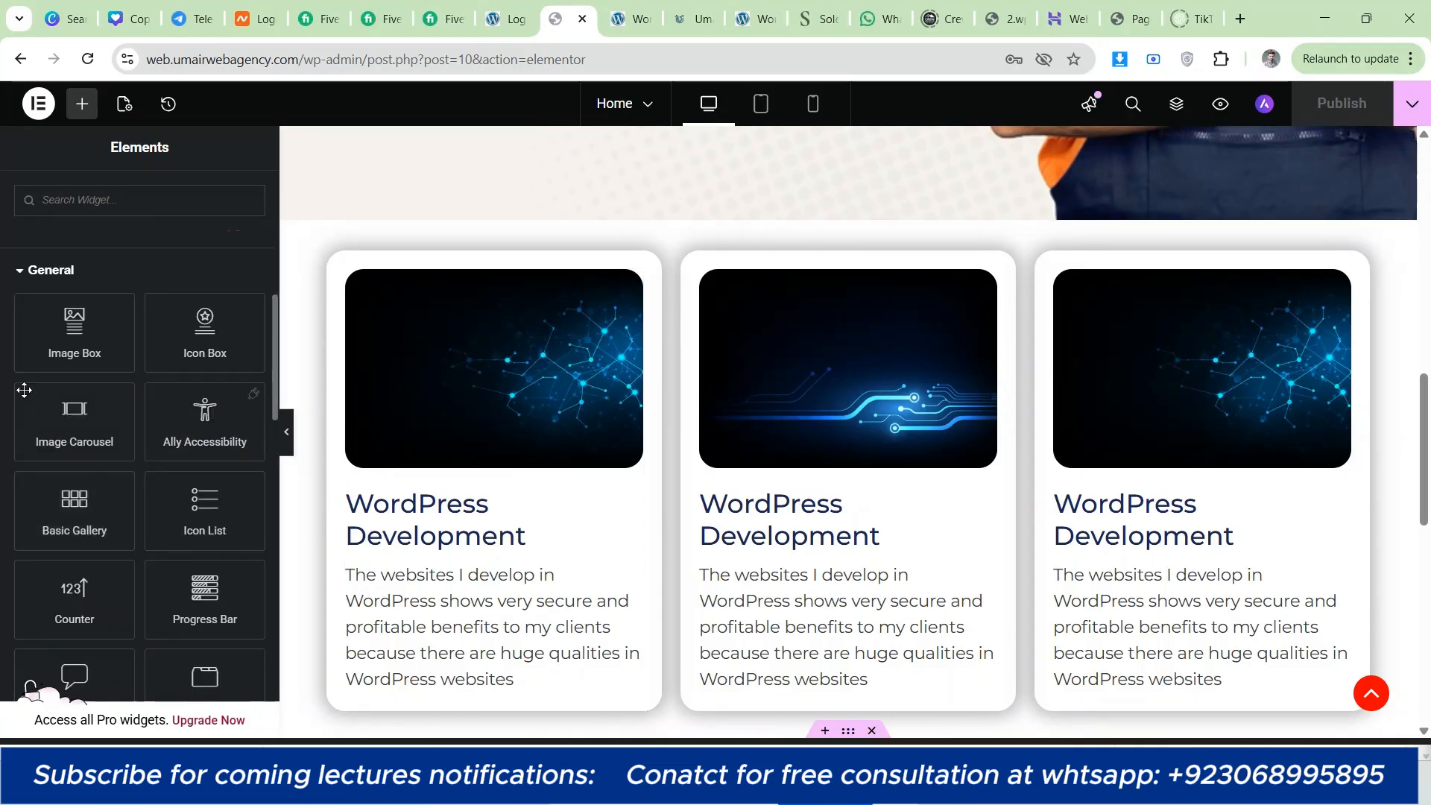